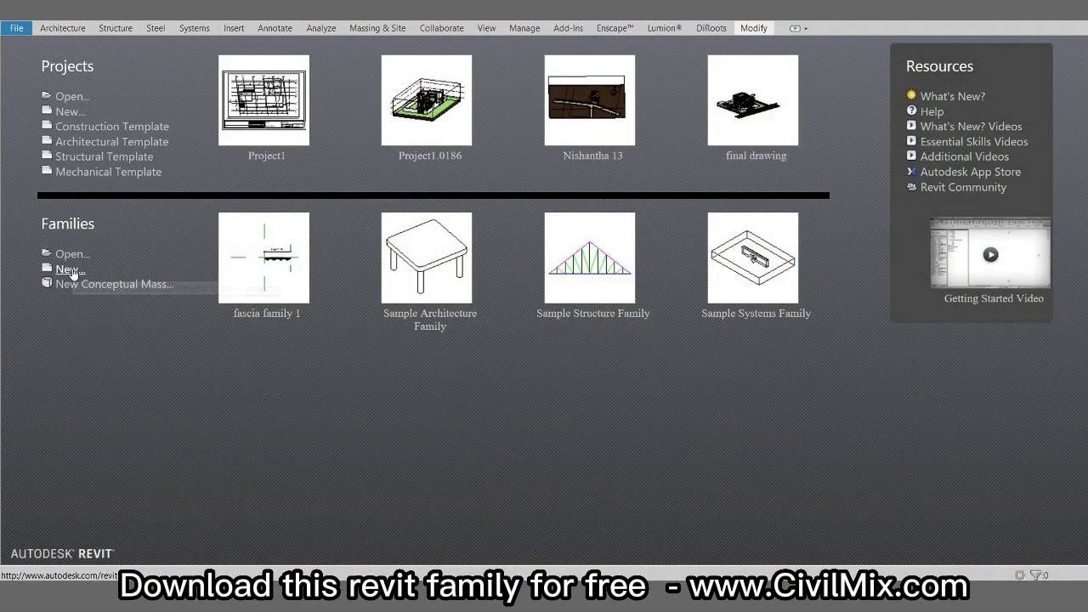
# Create a new family from the Furniture.rft template and open its Front elevation view.
pyautogui.click(71, 269)
pyautogui.click(567, 407)
pyautogui.scroll(-2, 567, 406)
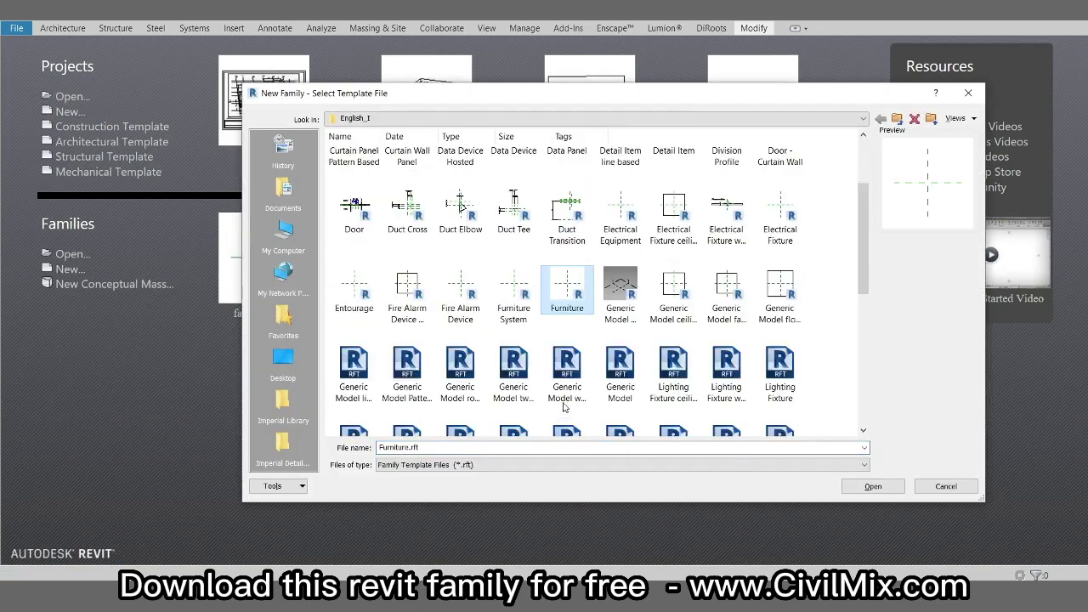
pyautogui.click(871, 486)
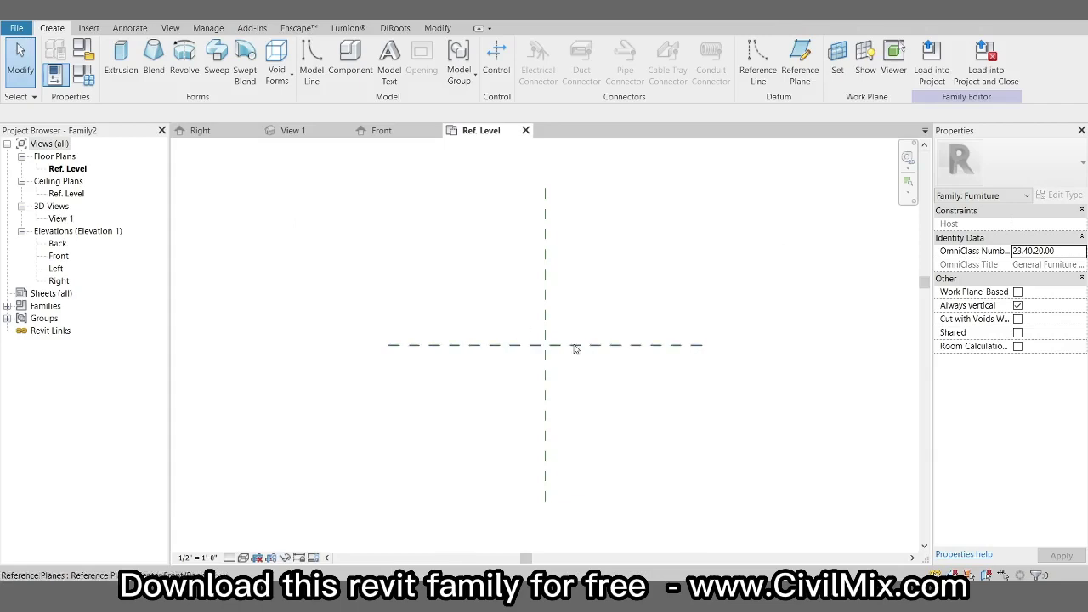
pyautogui.doubleClick(58, 255)
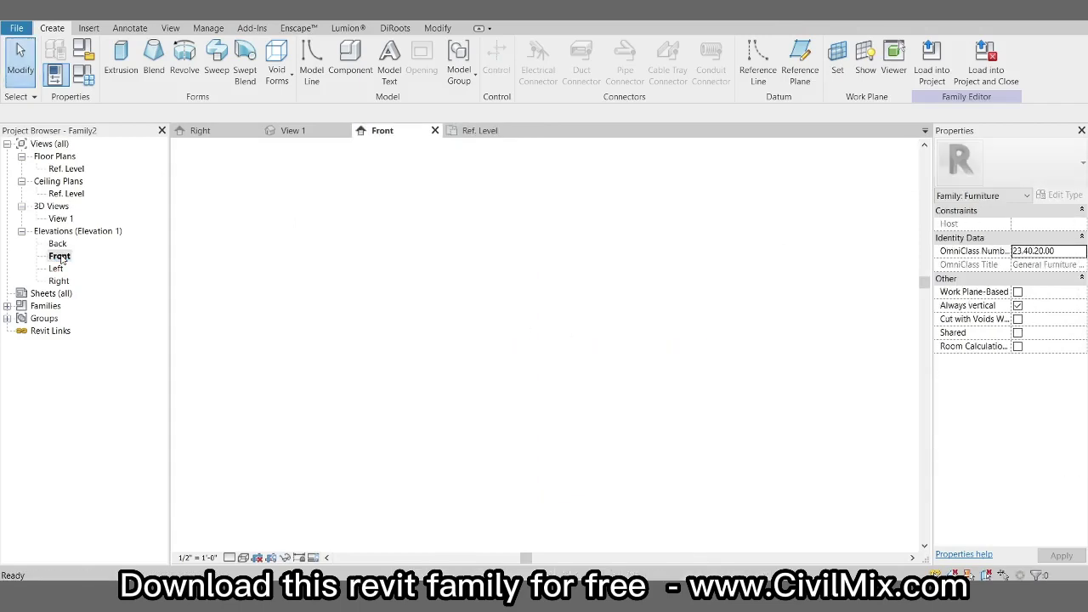
# Draw two horizontal reference planes above Ref. Level: one just above it and one higher up.
pyautogui.click(752, 63)
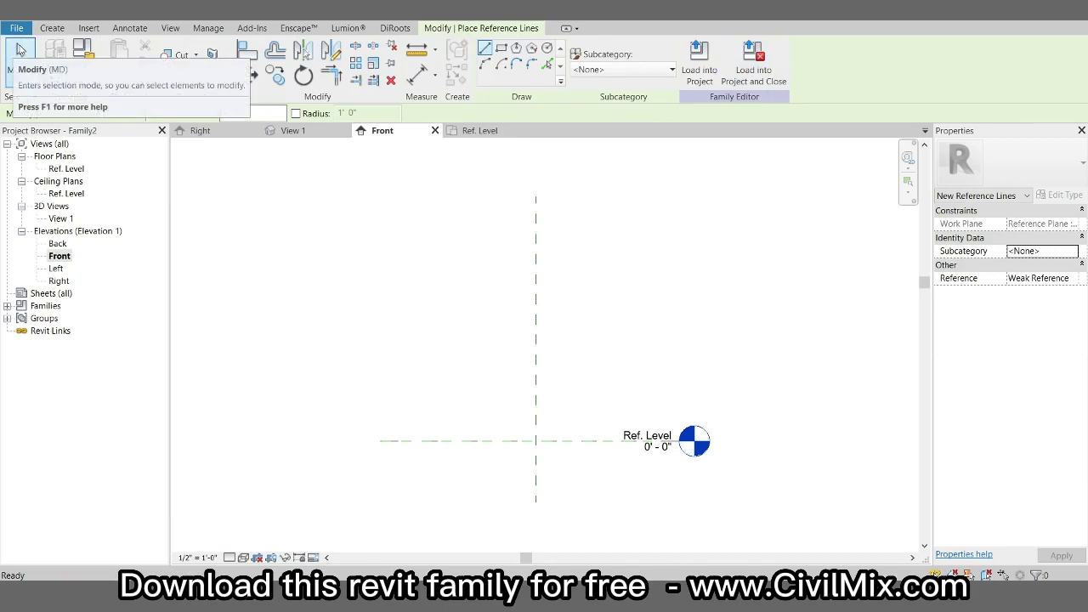
pyautogui.click(21, 51)
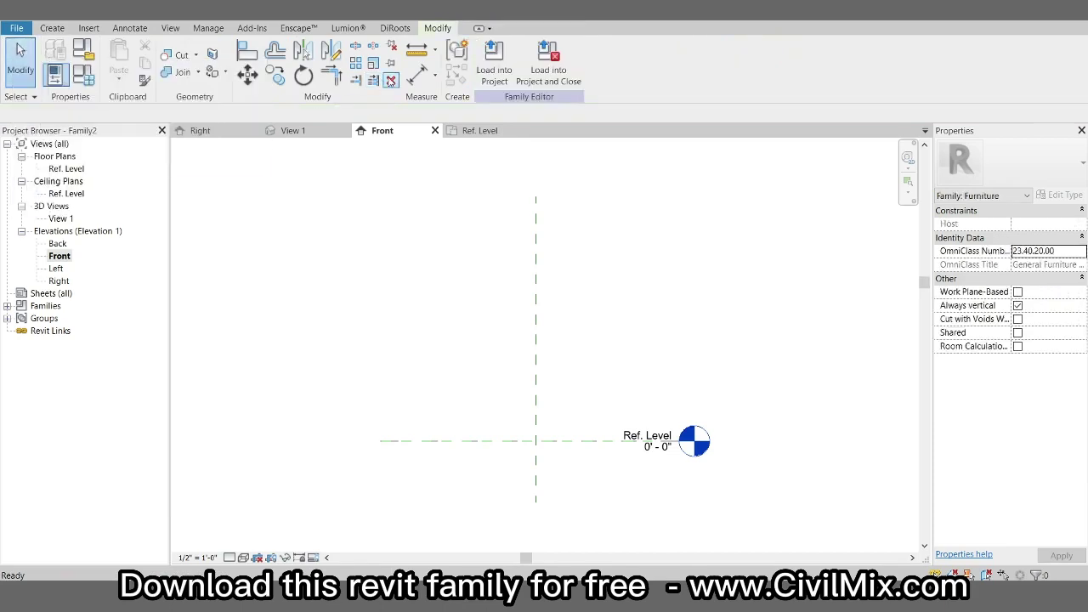
pyautogui.click(52, 28)
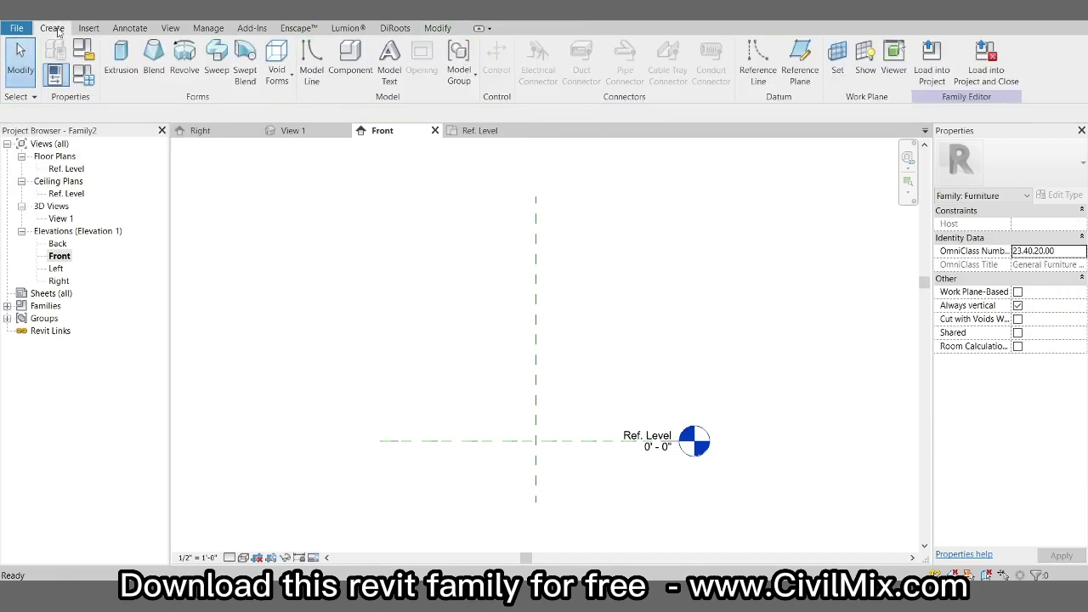
pyautogui.click(798, 77)
pyautogui.click(340, 405)
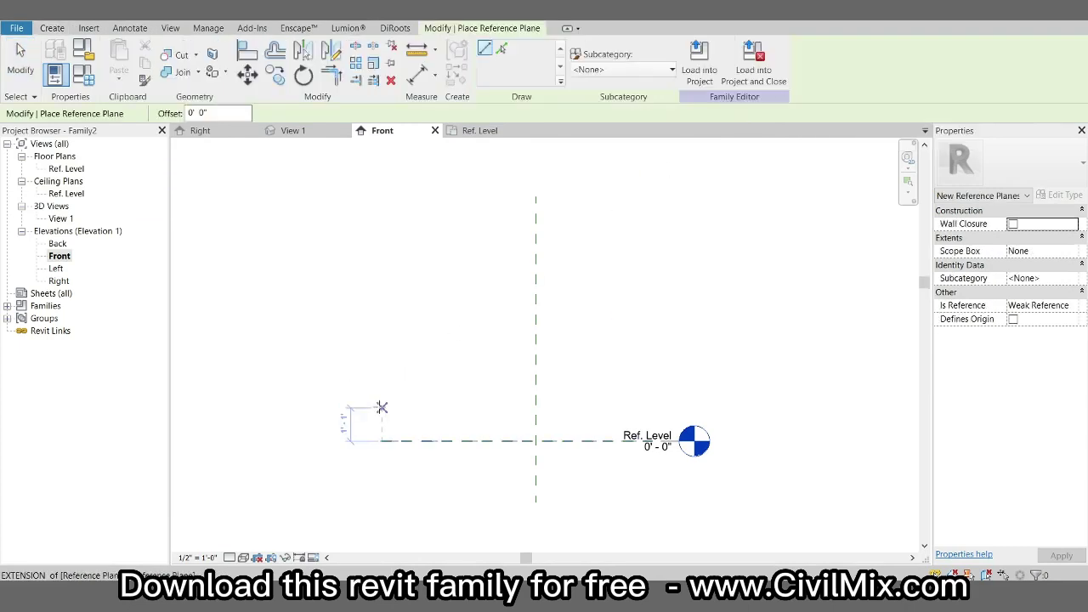
pyautogui.click(699, 406)
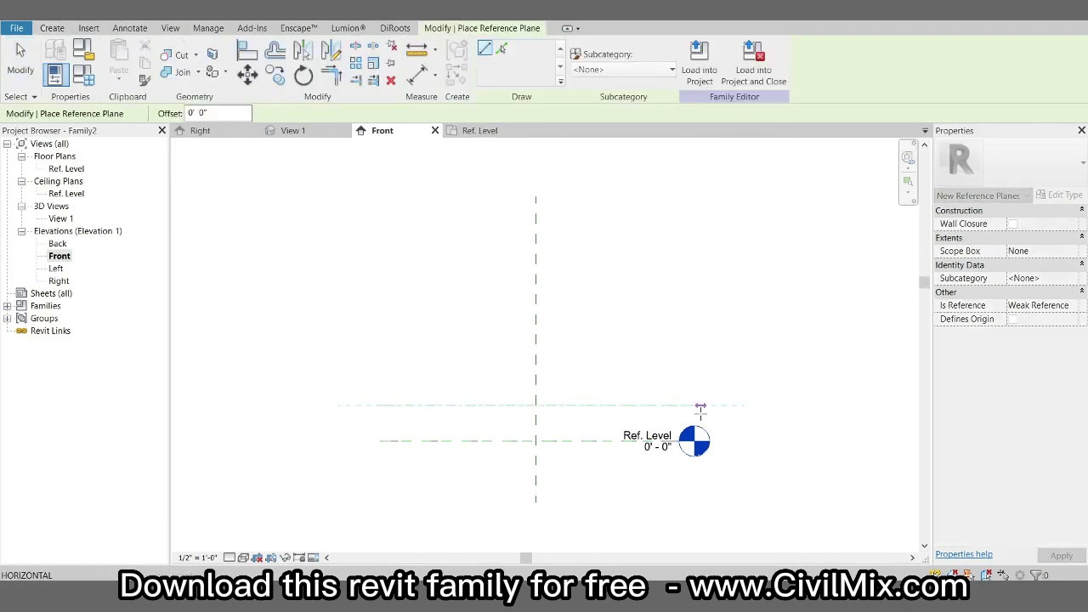
pyautogui.click(382, 229)
pyautogui.click(710, 229)
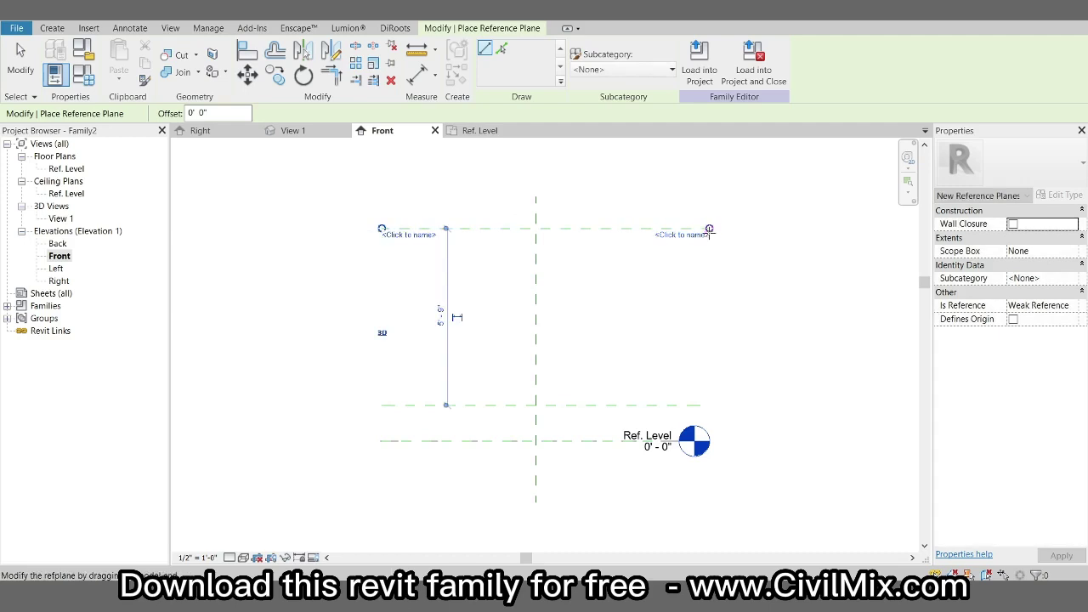
# Exit plane placement and check the lower plane's 1'-2" distance from Ref. Level.
pyautogui.rightClick(711, 263)
pyautogui.click(712, 273)
pyautogui.rightClick(670, 275)
pyautogui.click(676, 282)
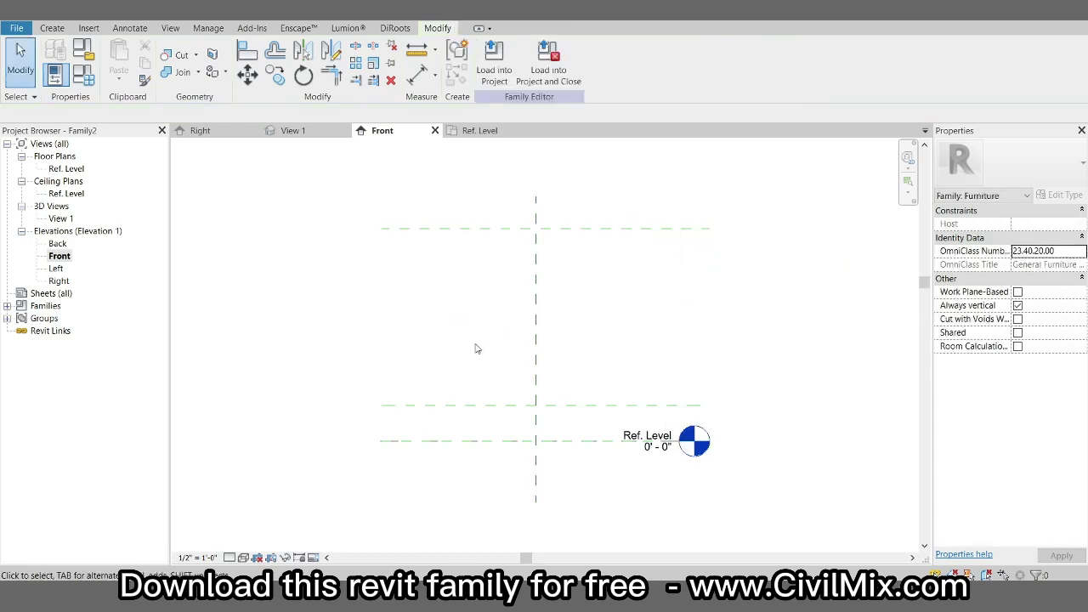
pyautogui.click(459, 405)
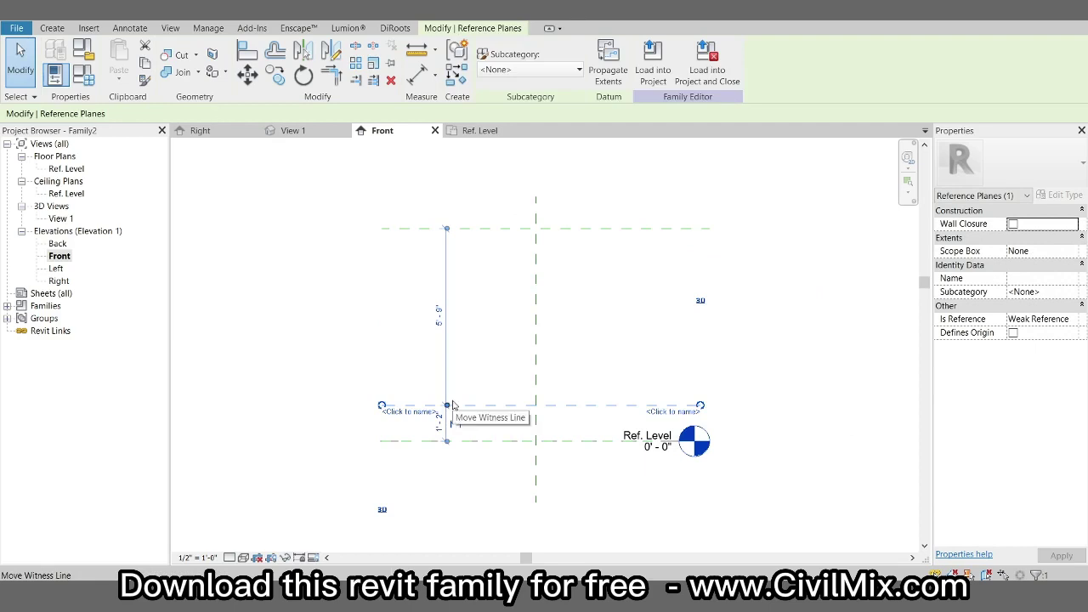
pyautogui.click(438, 427)
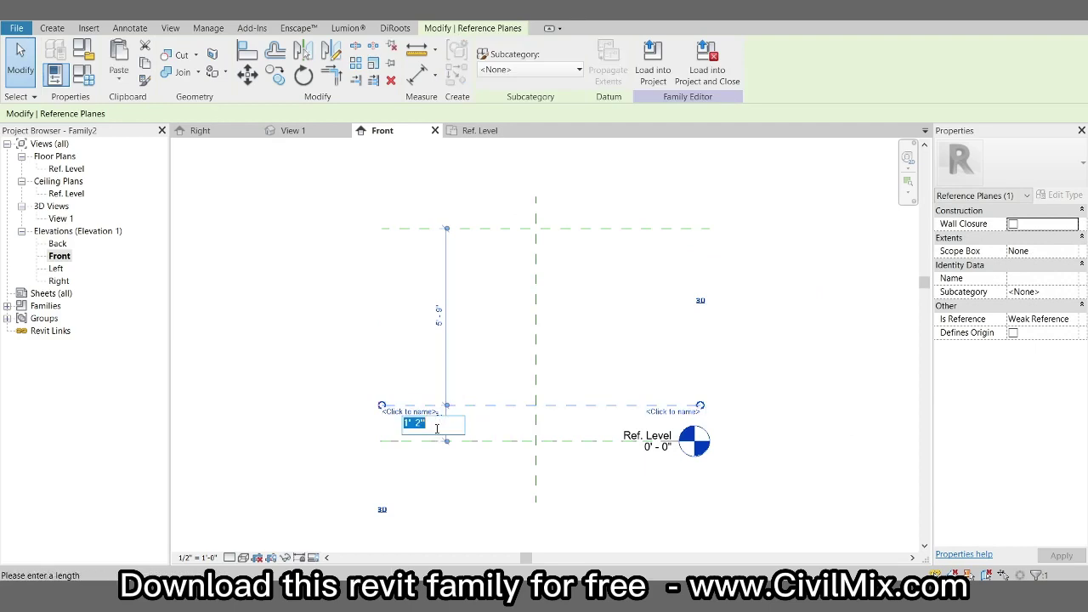
pyautogui.press('Return')
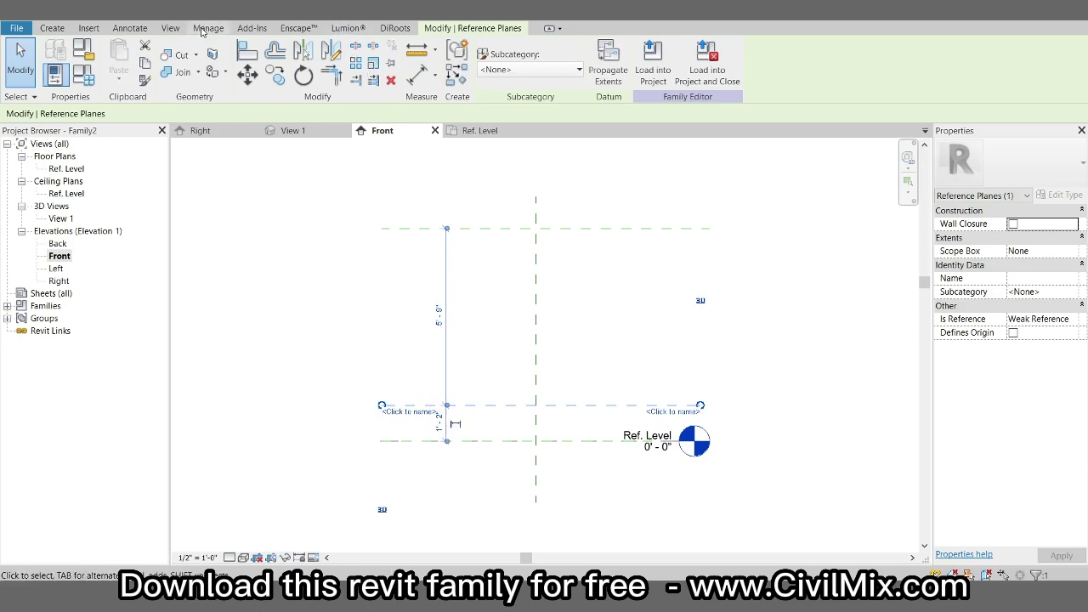
pyautogui.click(202, 30)
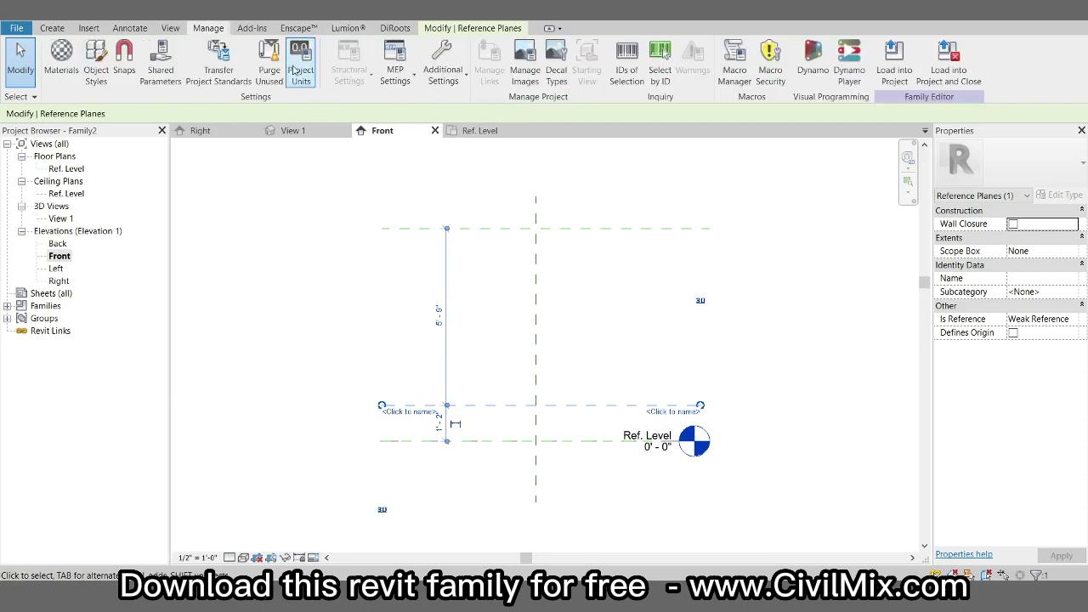
# Change the Project Units length format from feet and inches to Millimeters.
pyautogui.click(299, 75)
pyautogui.click(684, 217)
pyautogui.click(692, 240)
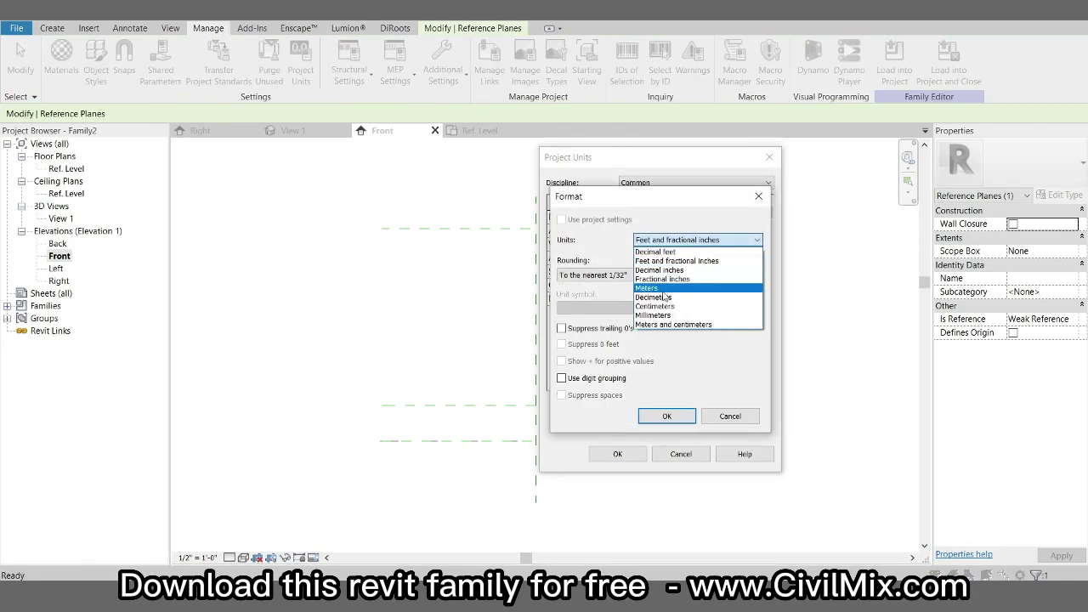
pyautogui.click(664, 291)
pyautogui.click(678, 242)
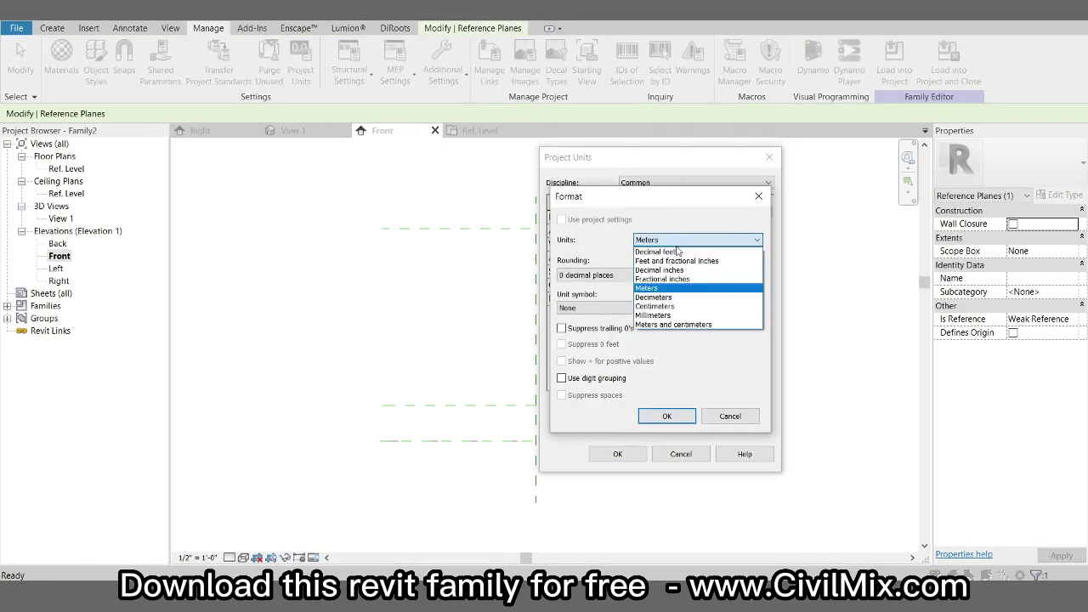
pyautogui.click(668, 315)
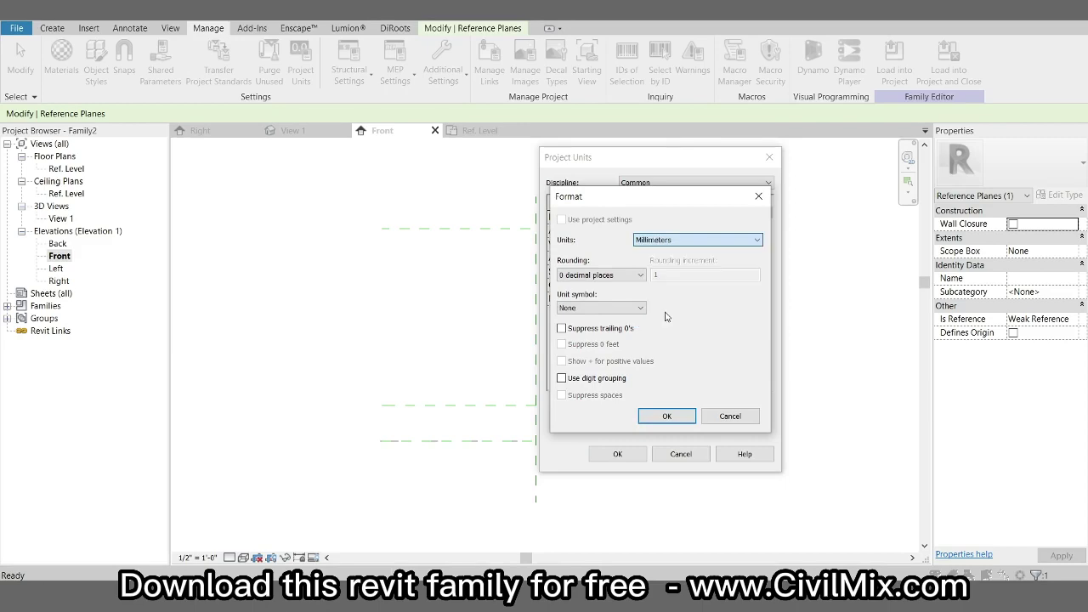
pyautogui.click(666, 416)
pyautogui.click(618, 454)
# Adjust the lower plane's distance and place the top plane 3000 above Ref. Level.
pyautogui.click(488, 406)
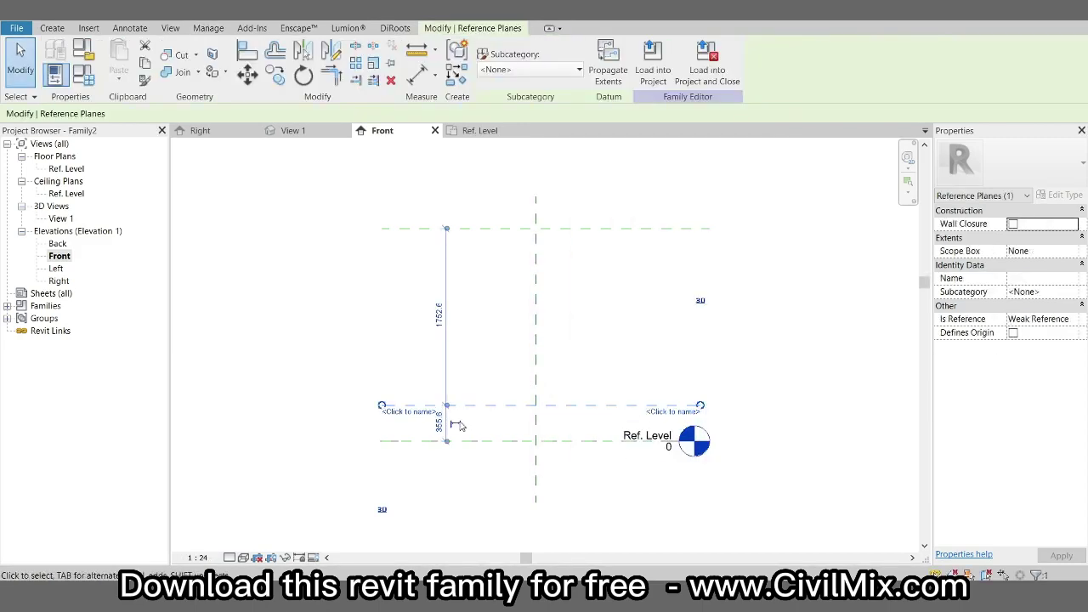
pyautogui.click(437, 421)
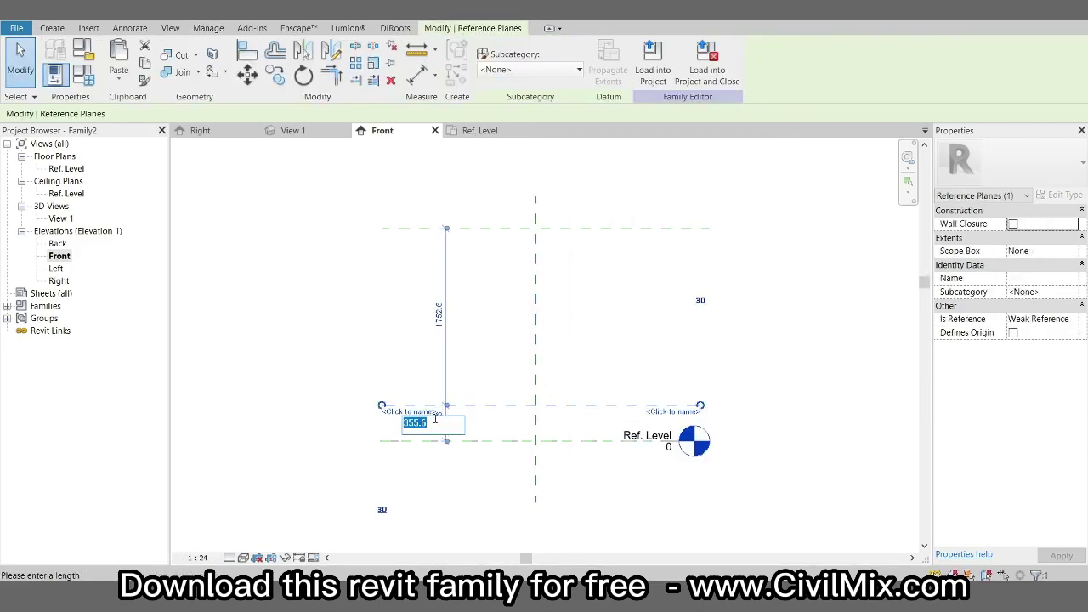
pyautogui.press('Return')
pyautogui.click(497, 229)
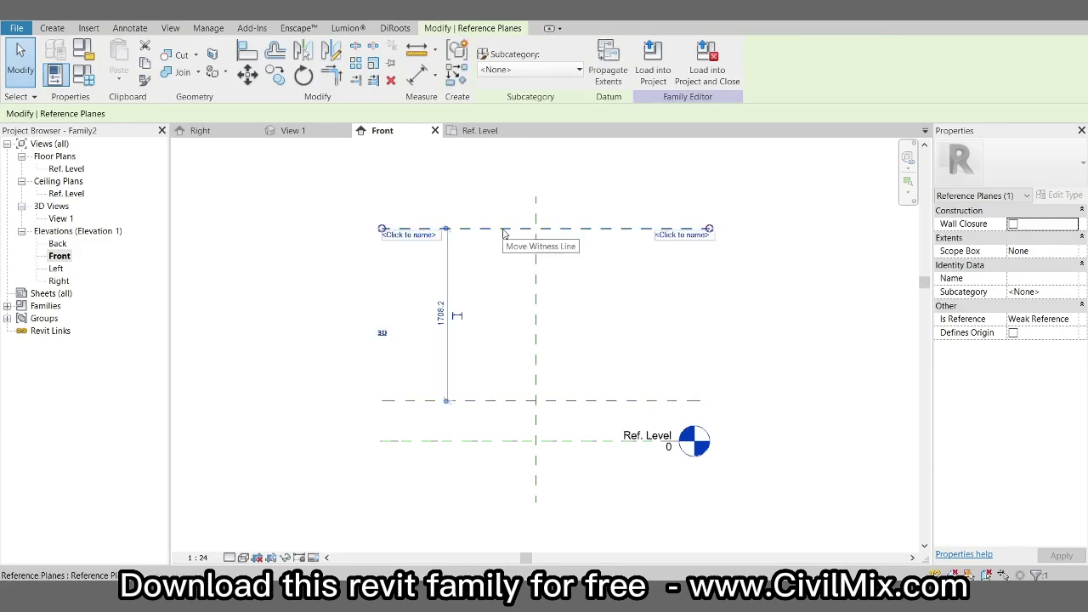
pyautogui.moveTo(446, 400); pyautogui.dragTo(446, 441)
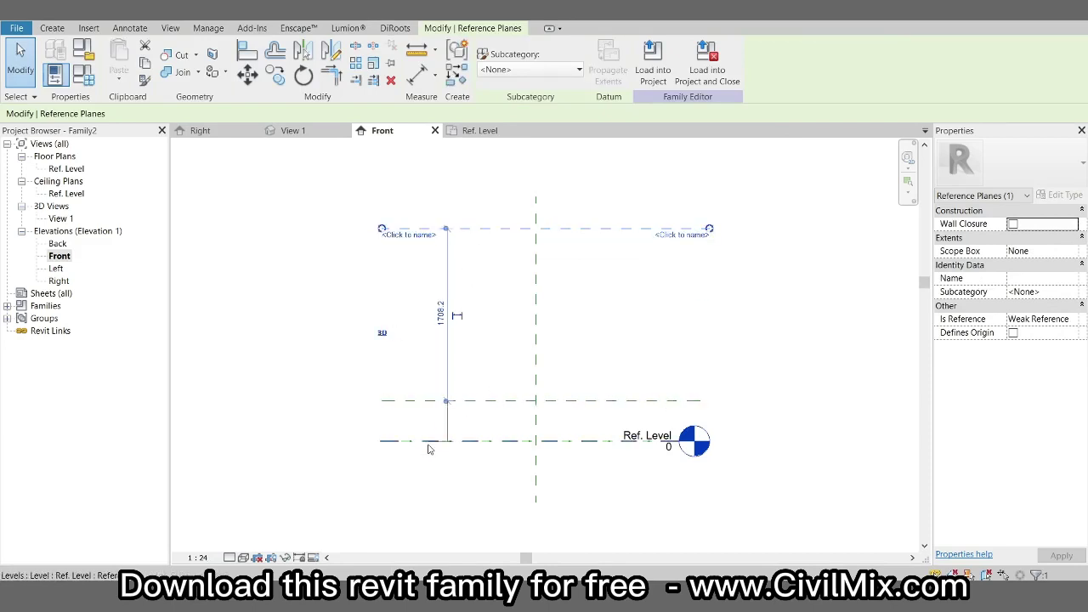
pyautogui.click(441, 333)
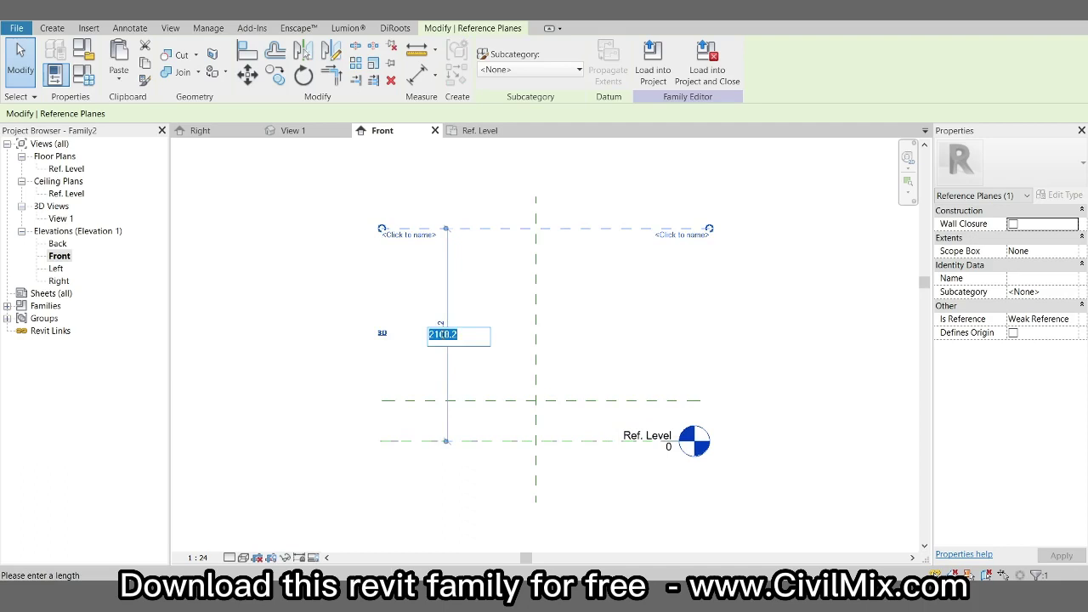
pyautogui.write('3000')
pyautogui.press('Return')
# Extend the top plane further left and the vertical center plane upward past the top plane.
pyautogui.scroll(-2, 456, 351)
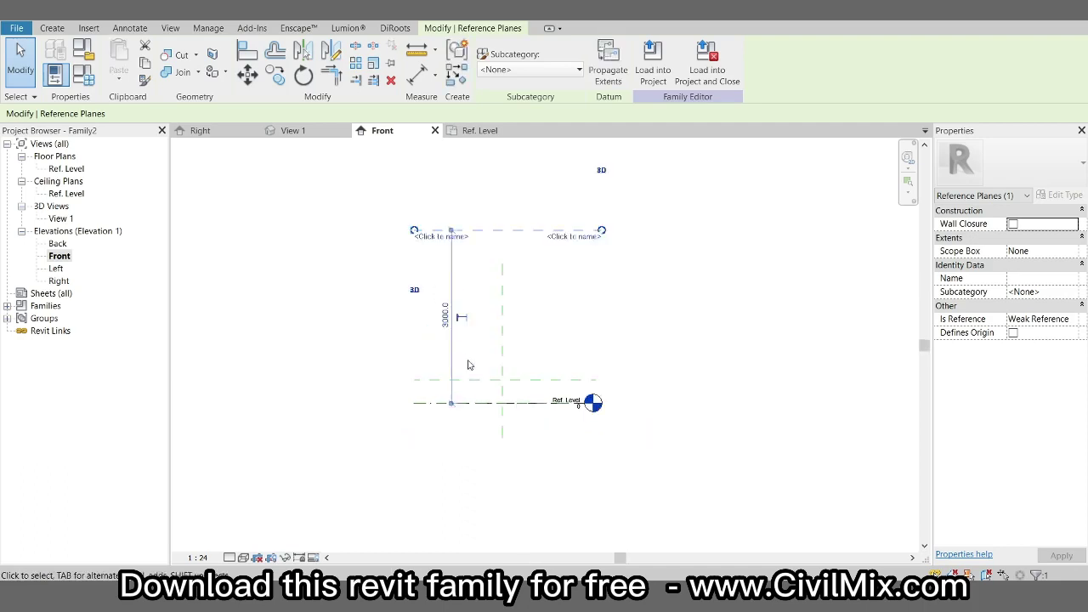
pyautogui.click(414, 358)
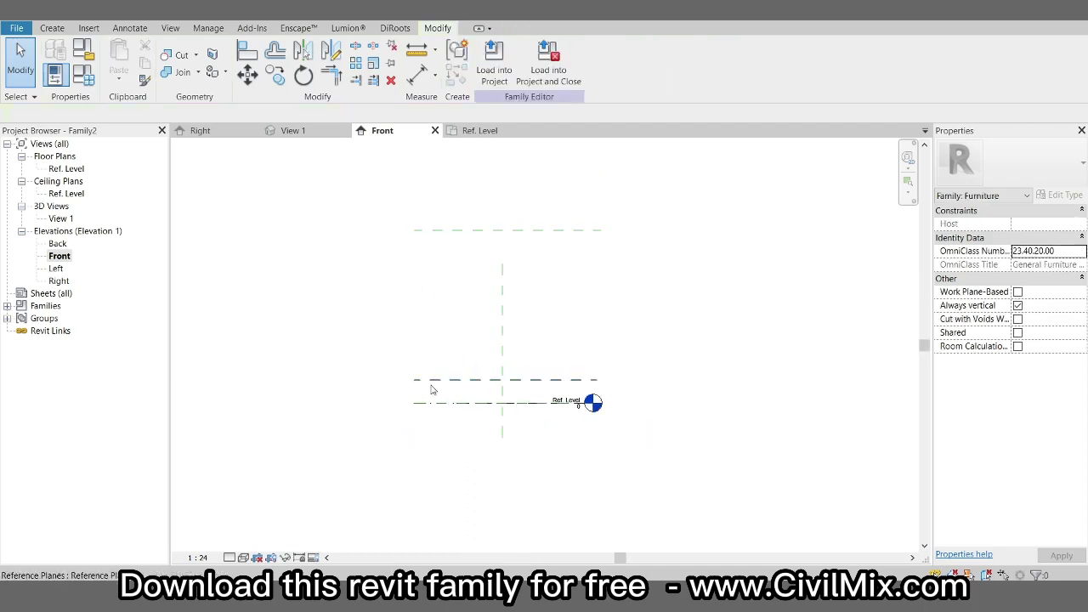
pyautogui.click(432, 382)
pyautogui.click(451, 405)
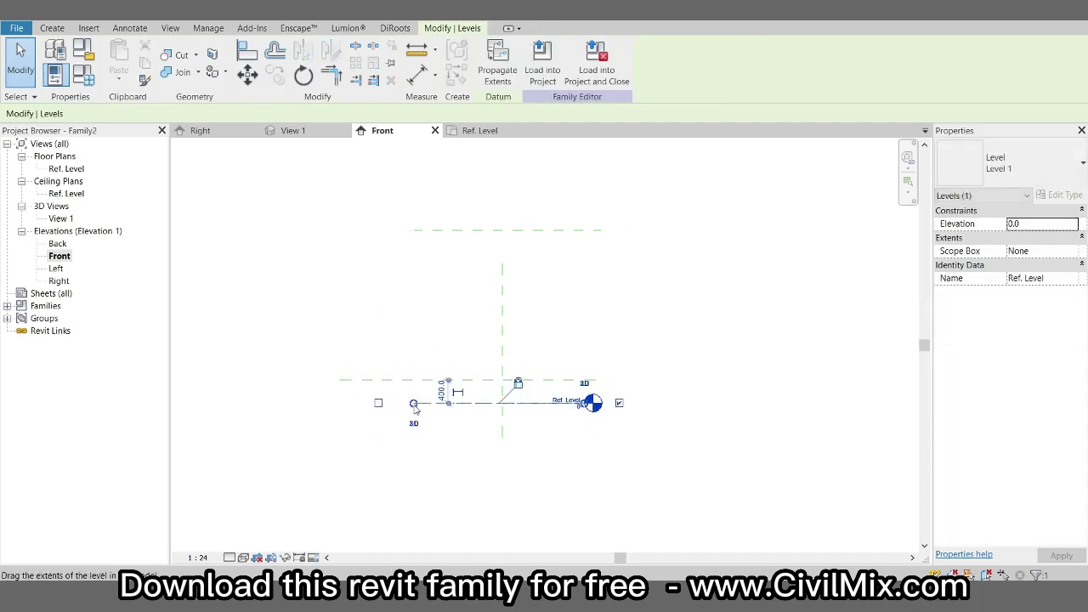
pyautogui.click(451, 231)
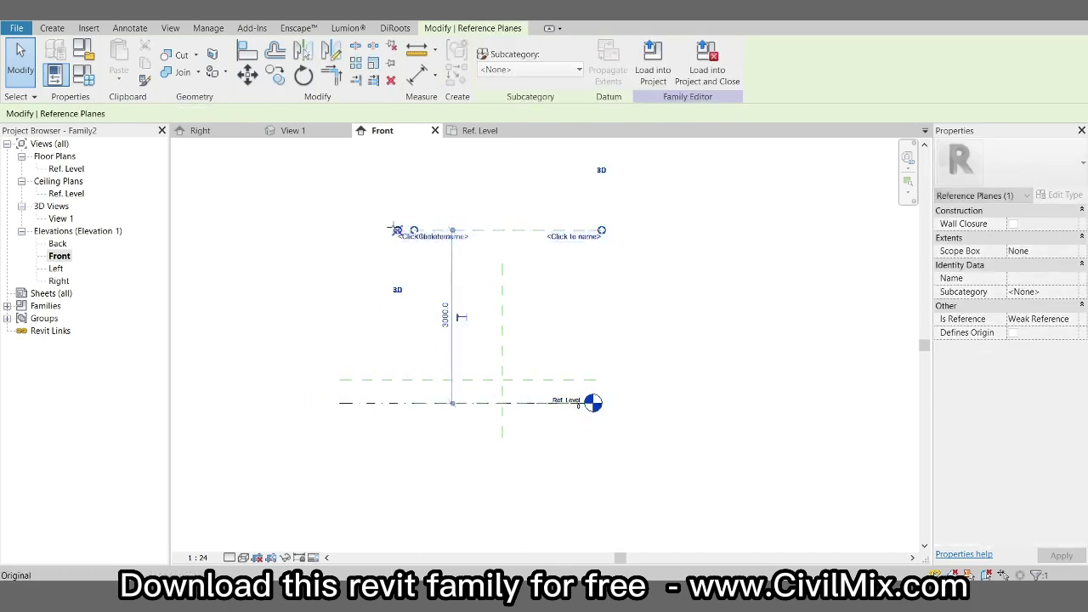
pyautogui.moveTo(414, 229); pyautogui.dragTo(340, 229)
pyautogui.click(502, 270)
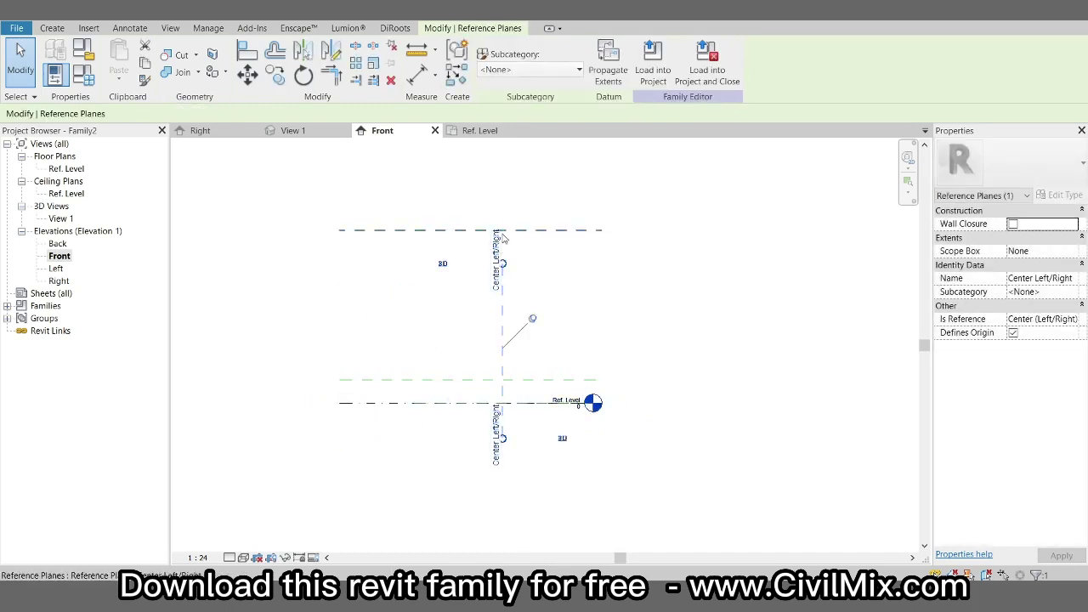
pyautogui.click(506, 196)
pyautogui.scroll(2, 442, 301)
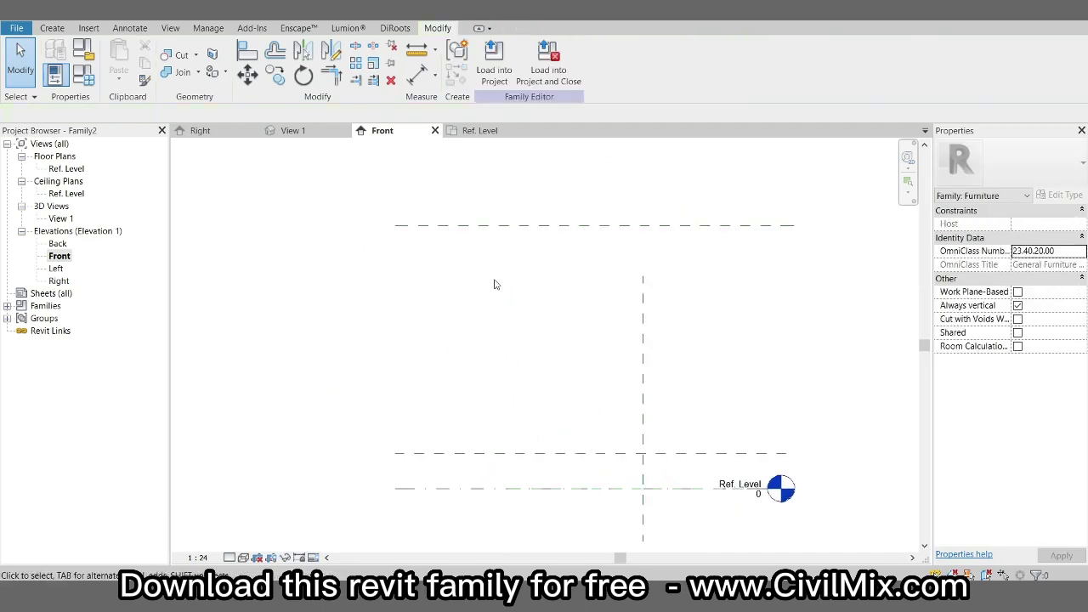
pyautogui.click(643, 352)
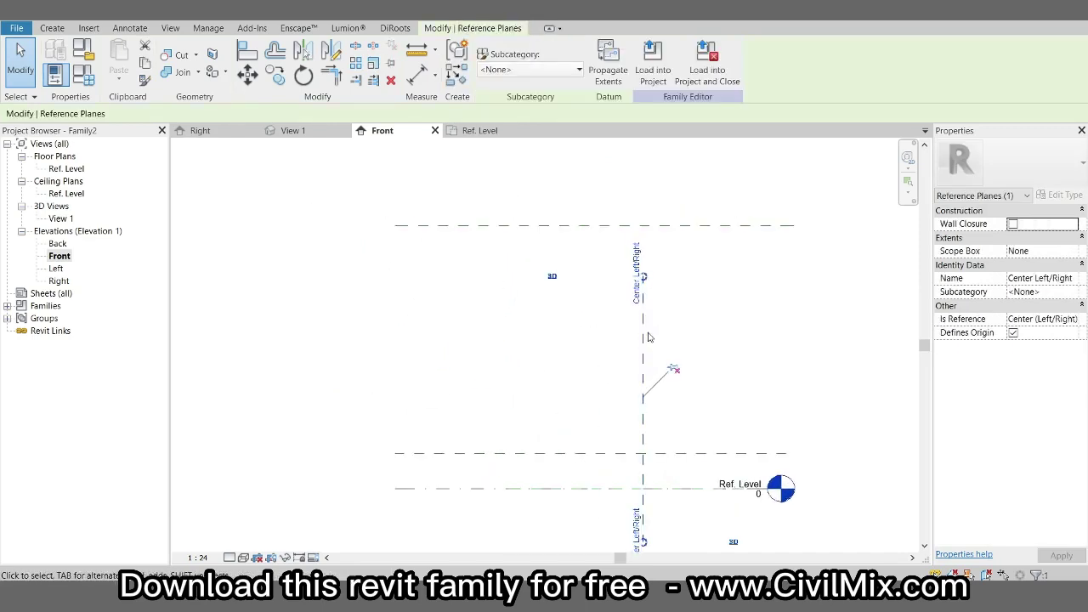
pyautogui.moveTo(643, 276); pyautogui.dragTo(643, 179)
pyautogui.click(714, 343)
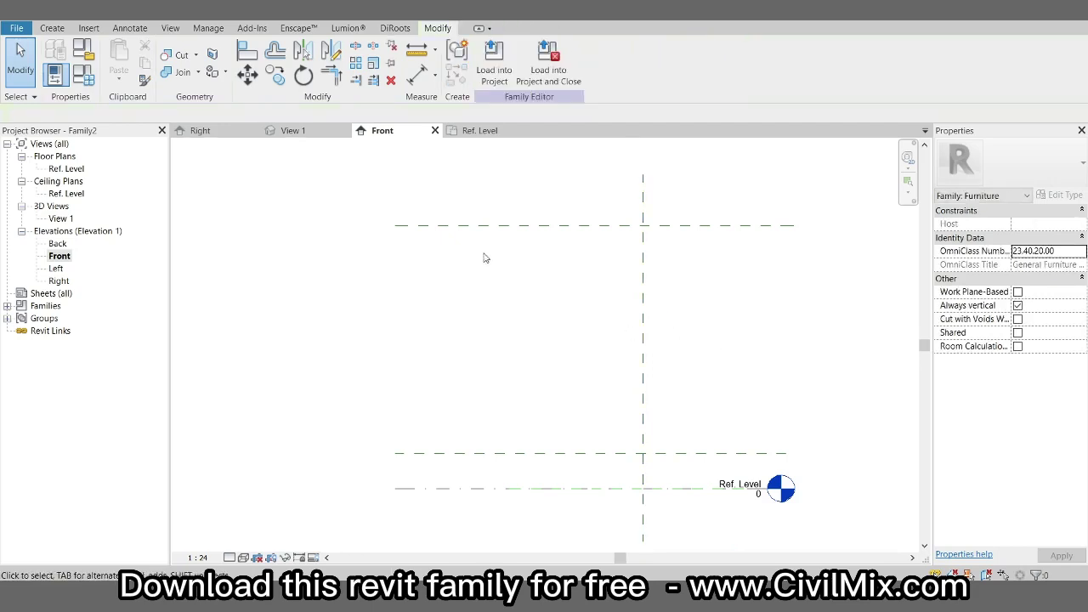
pyautogui.click(51, 28)
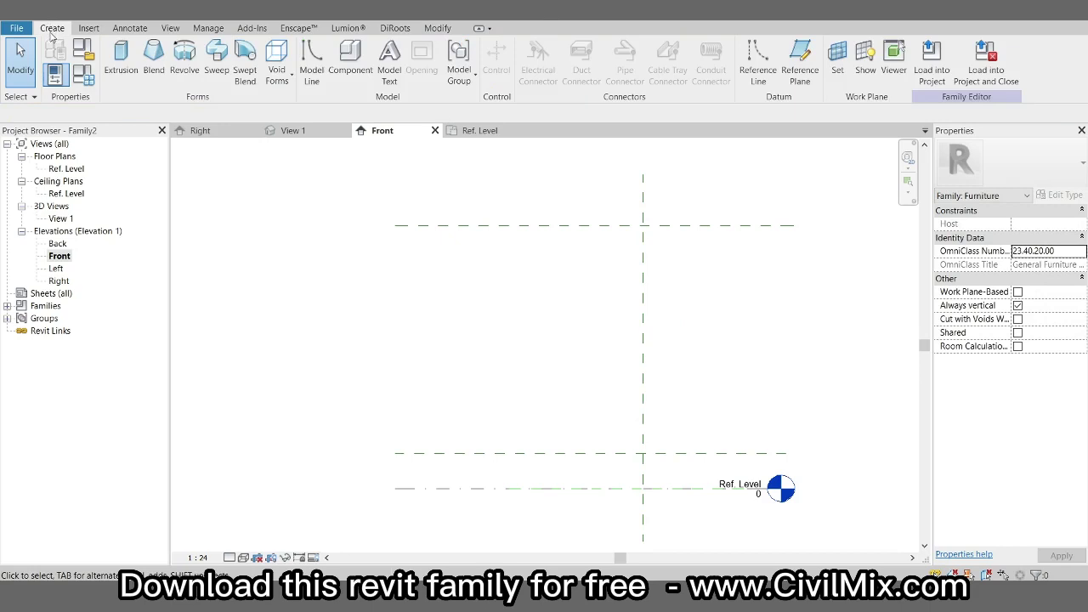
# Sketch a 3000-tall rectangular back-panel extrusion profile starting at the reference intersection.
pyautogui.click(121, 59)
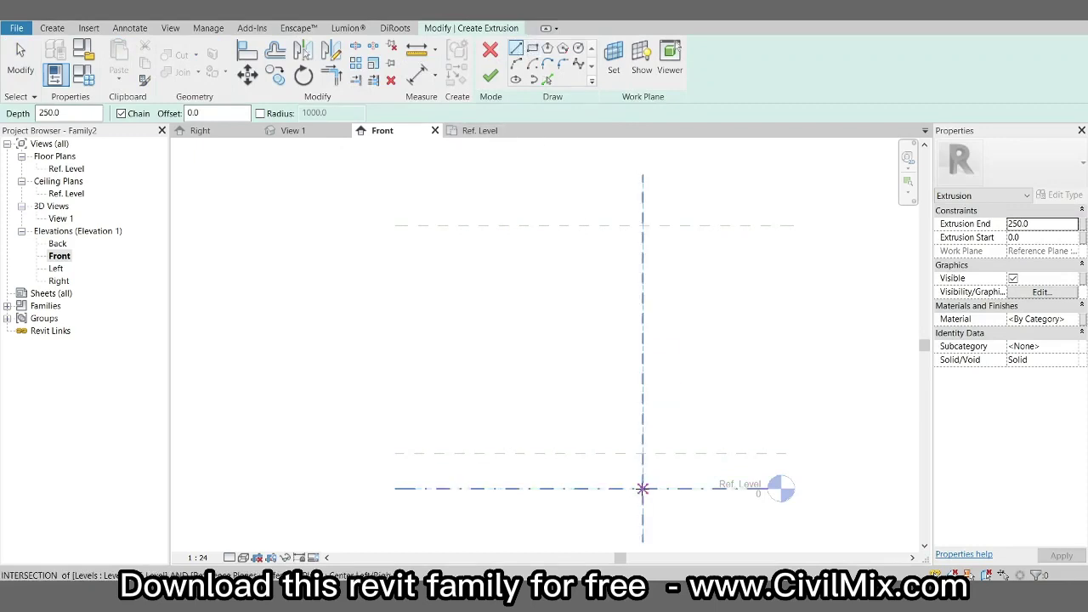
pyautogui.click(643, 488)
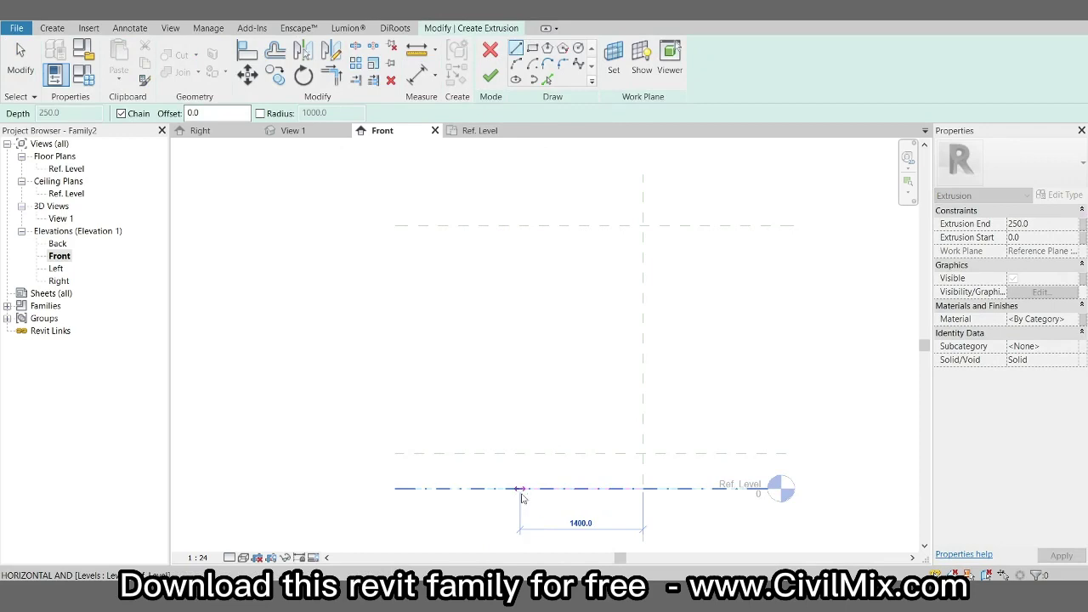
pyautogui.write('2400')
pyautogui.press('Return')
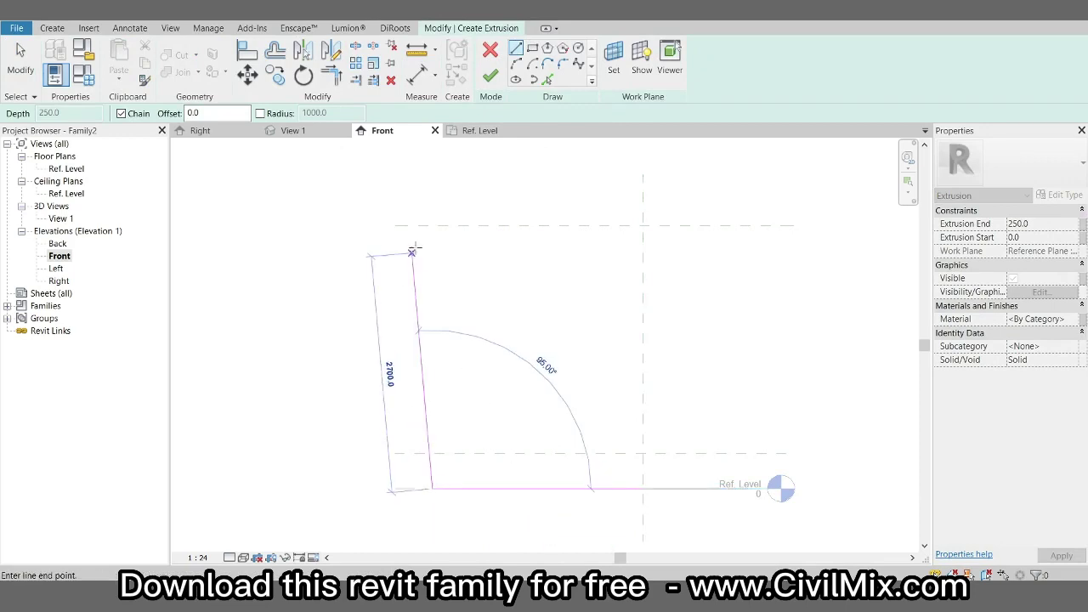
pyautogui.click(432, 227)
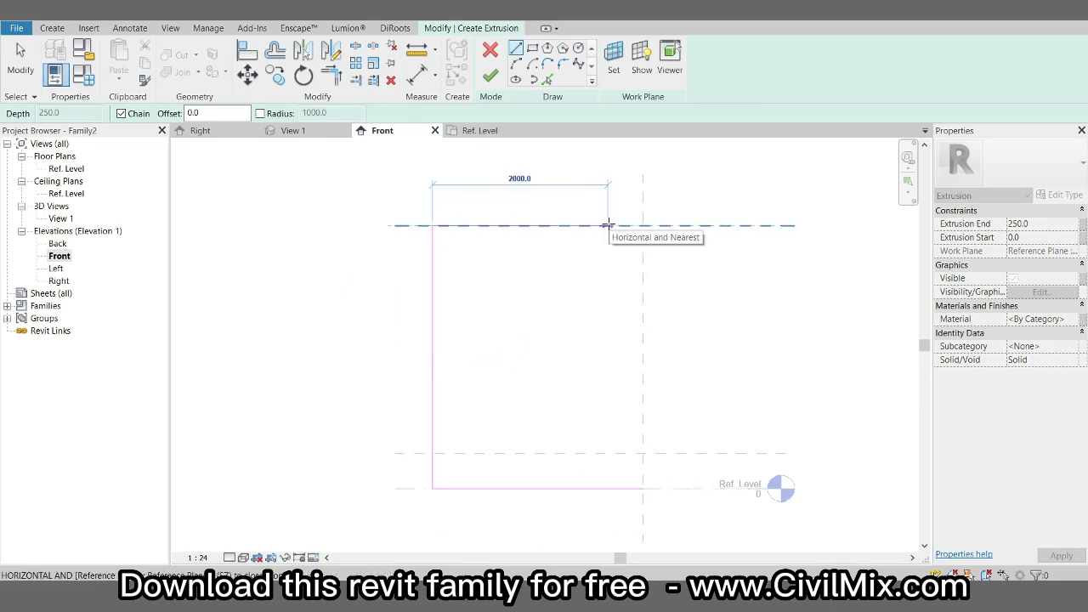
pyautogui.write('4000')
pyautogui.press('Return')
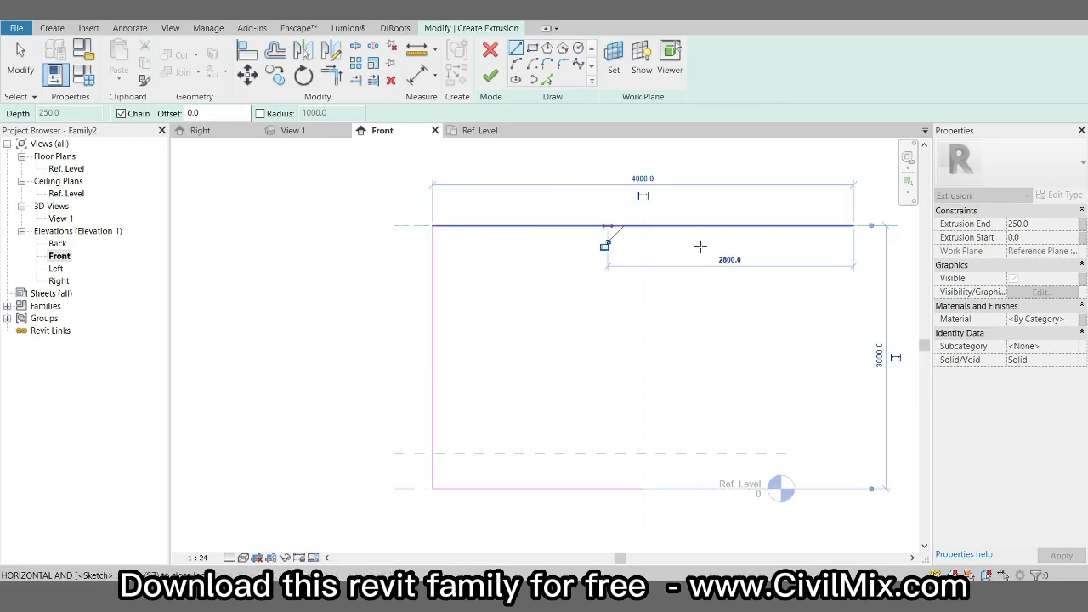
pyautogui.click(853, 487)
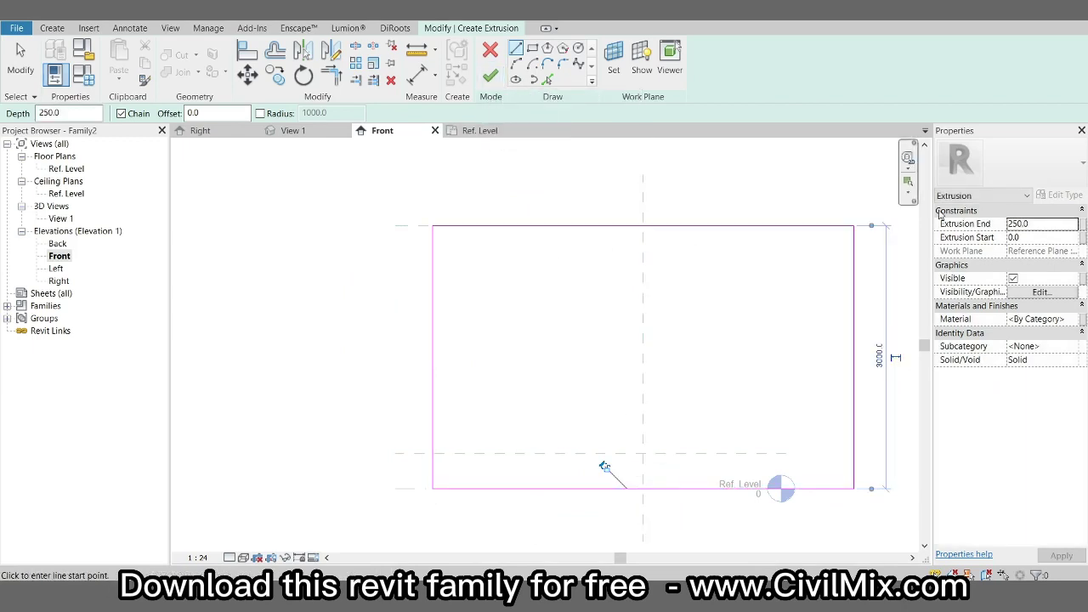
# Set the extrusion's Extrusion End to 30.0.
pyautogui.click(1047, 227)
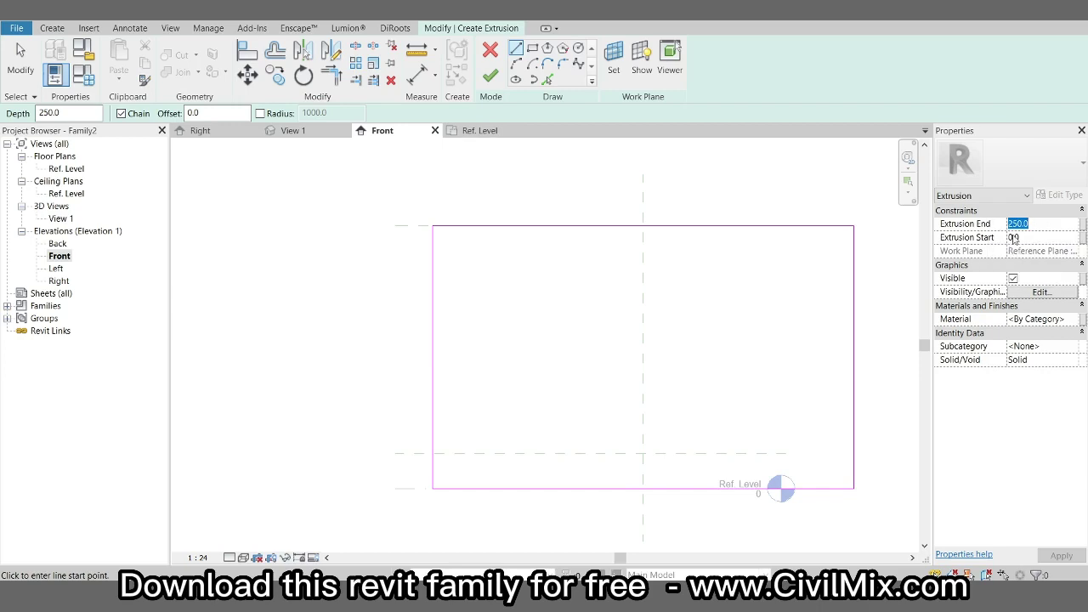
pyautogui.write('30')
pyautogui.press('Return')
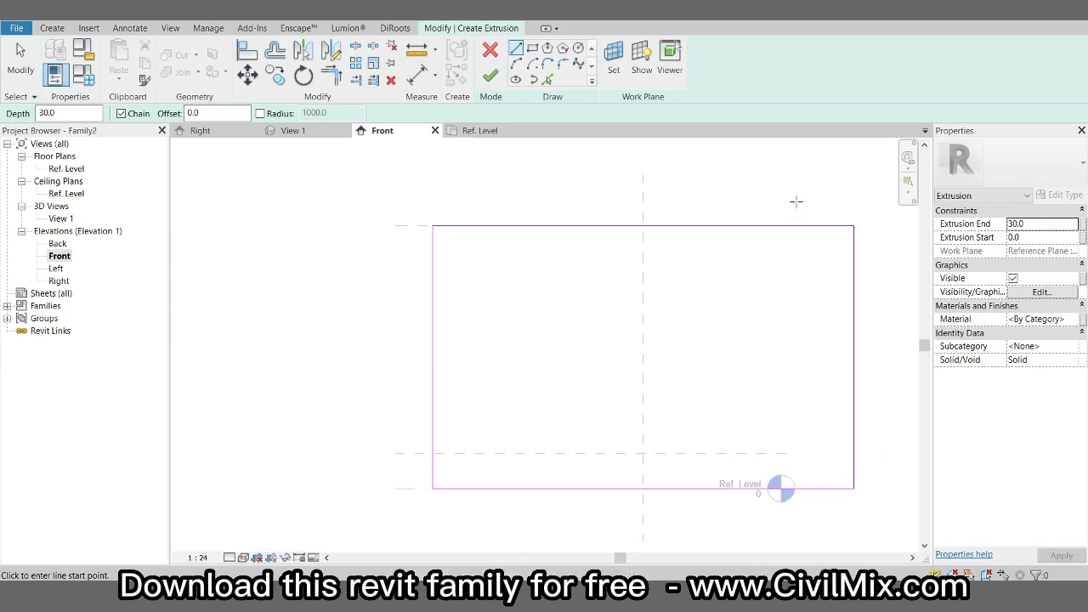
pyautogui.click(1074, 320)
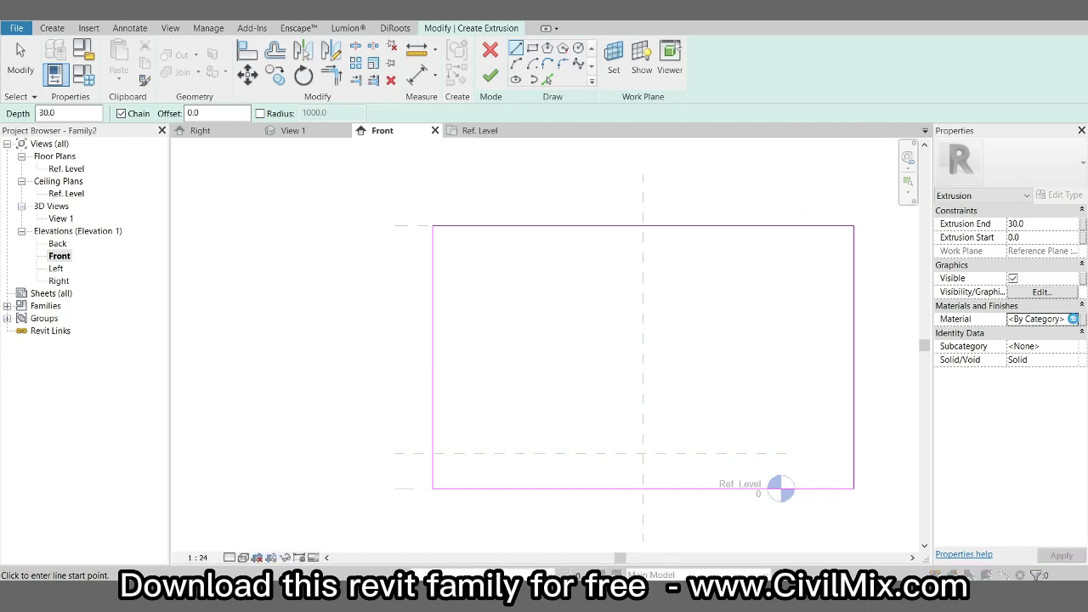
# Create a new material in the Material Browser and rename it 'white'.
pyautogui.click(1073, 319)
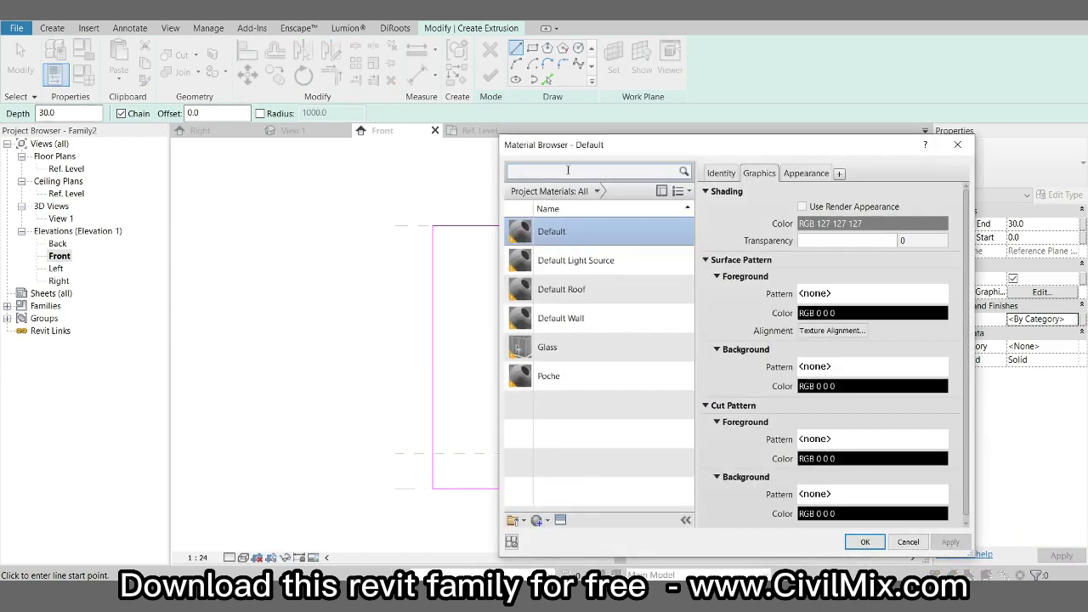
pyautogui.click(541, 172)
pyautogui.write('wh')
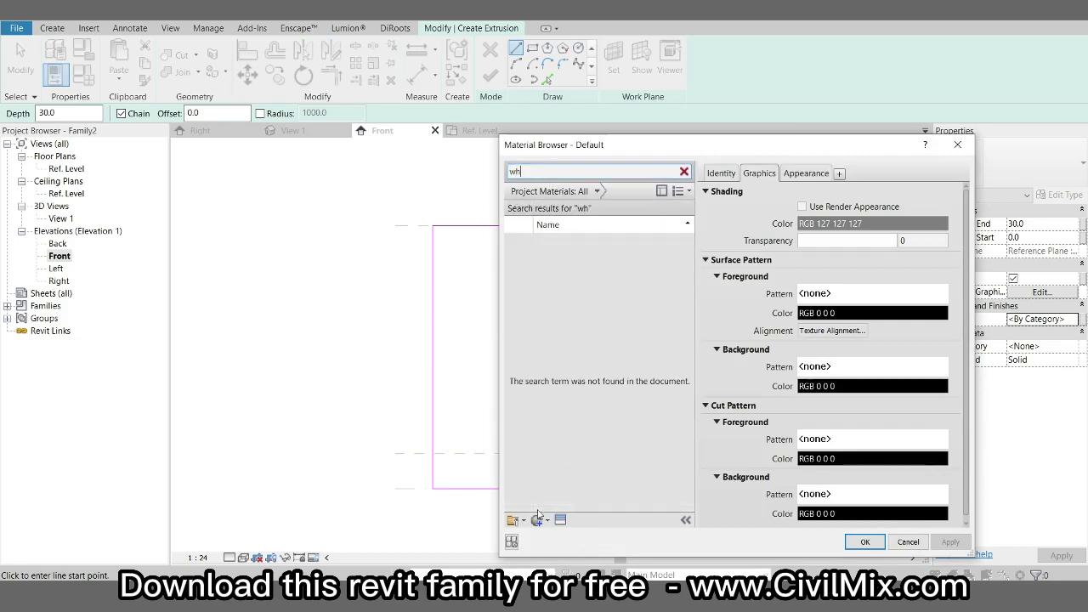
pyautogui.click(546, 520)
pyautogui.click(554, 536)
pyautogui.rightClick(563, 293)
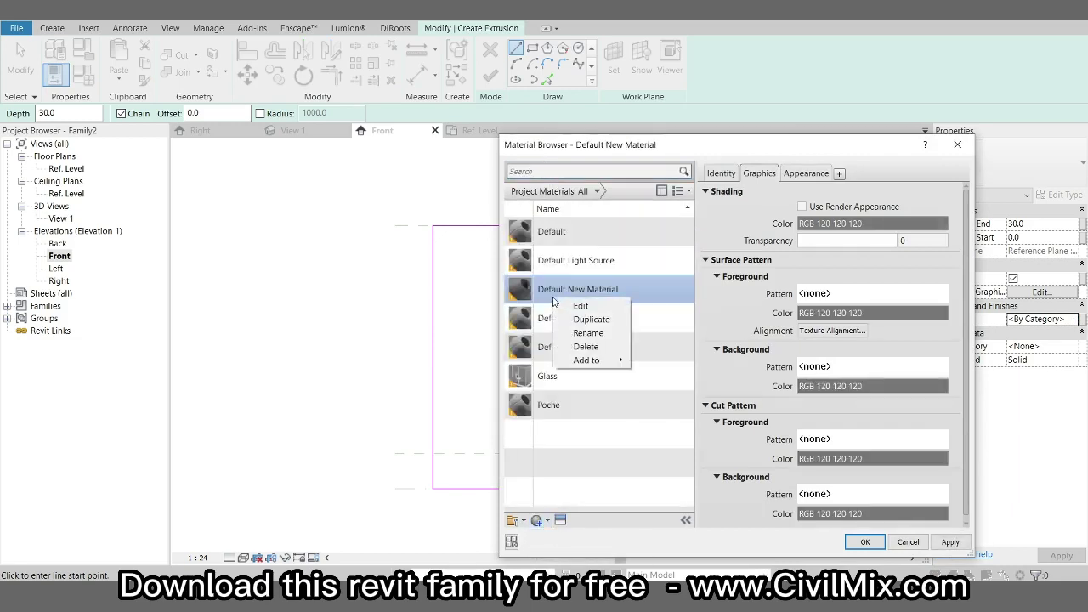
pyautogui.click(572, 338)
pyautogui.write('white')
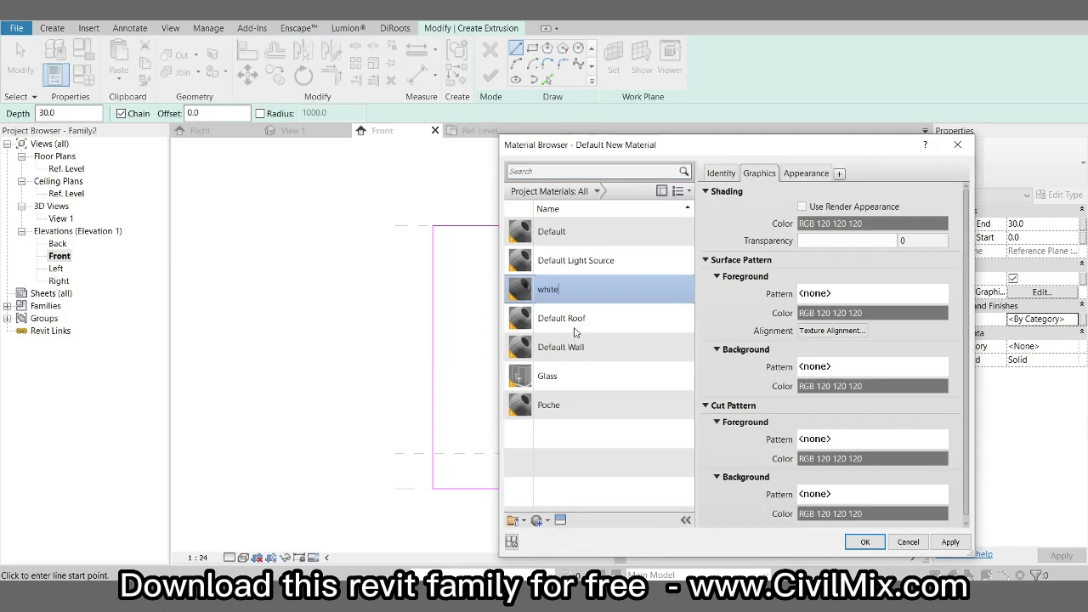
# Give the white material the ABS (White) appearance and apply it to the extrusion.
pyautogui.click(560, 521)
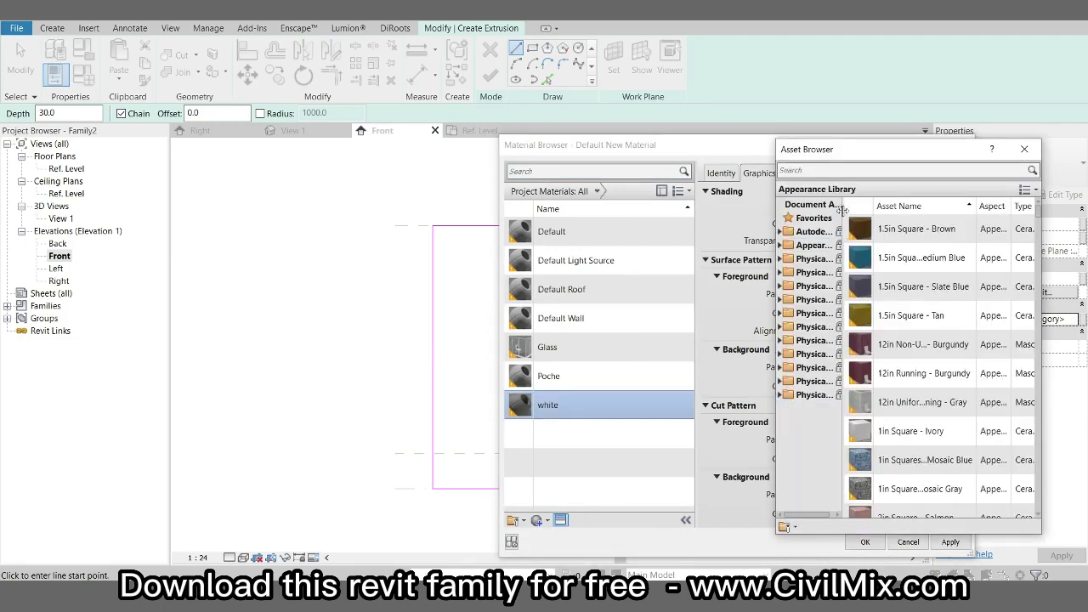
pyautogui.click(832, 170)
pyautogui.write('te')
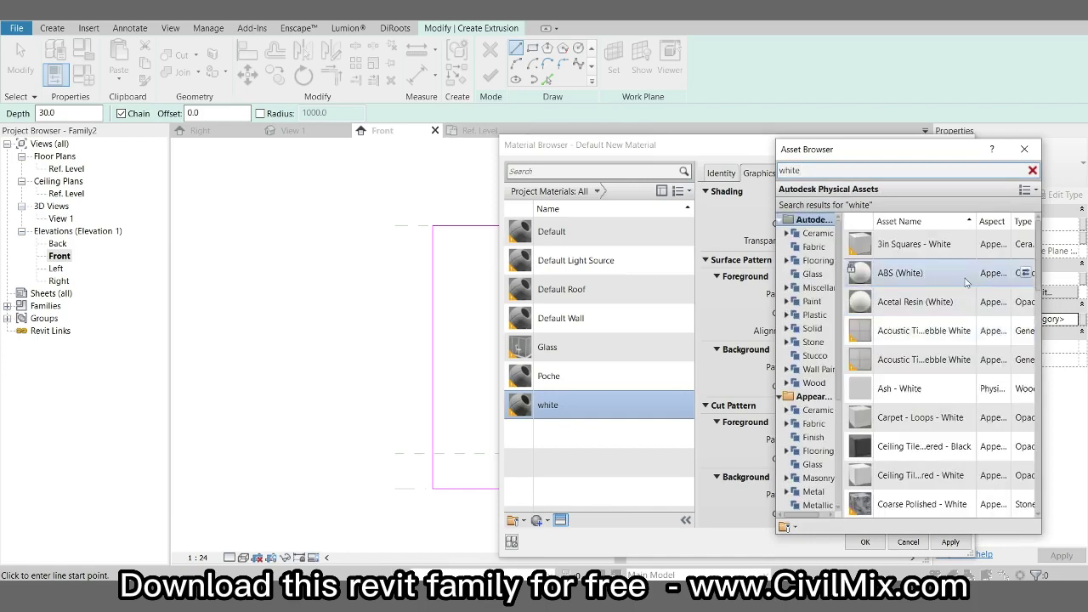
pyautogui.click(1025, 274)
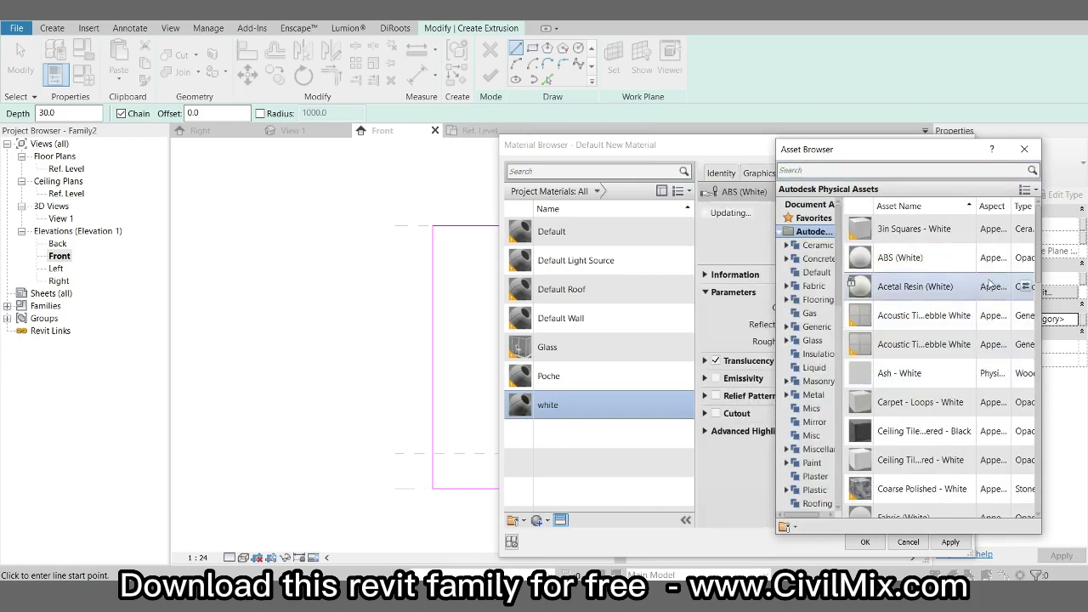
pyautogui.click(1024, 150)
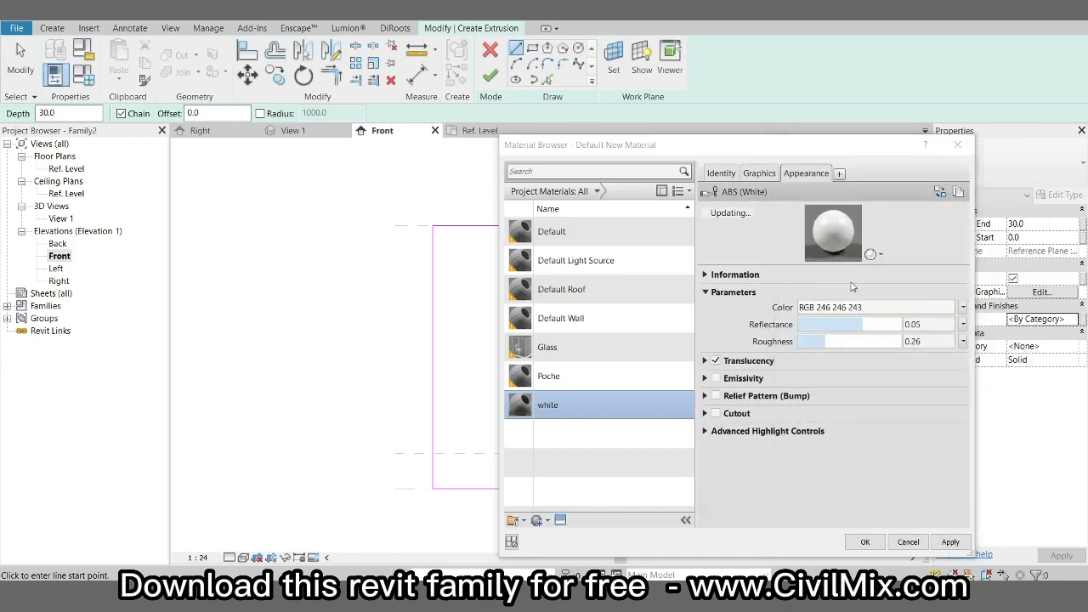
pyautogui.click(862, 541)
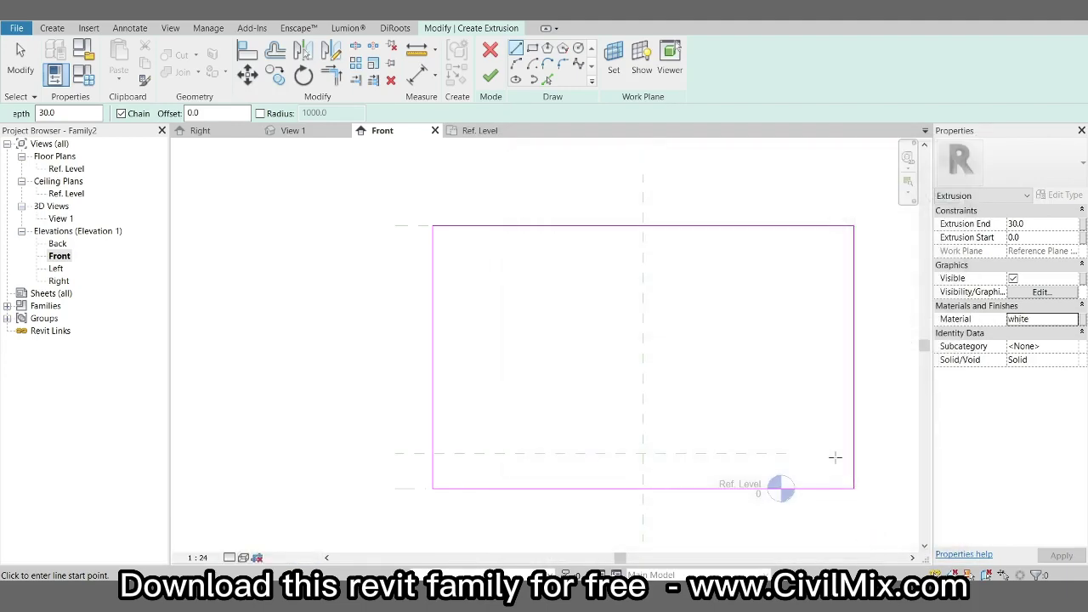
# Finish the panel extrusion, inspect it in 3D with Realistic style, then return to Front elevation.
pyautogui.click(490, 76)
pyautogui.click(553, 194)
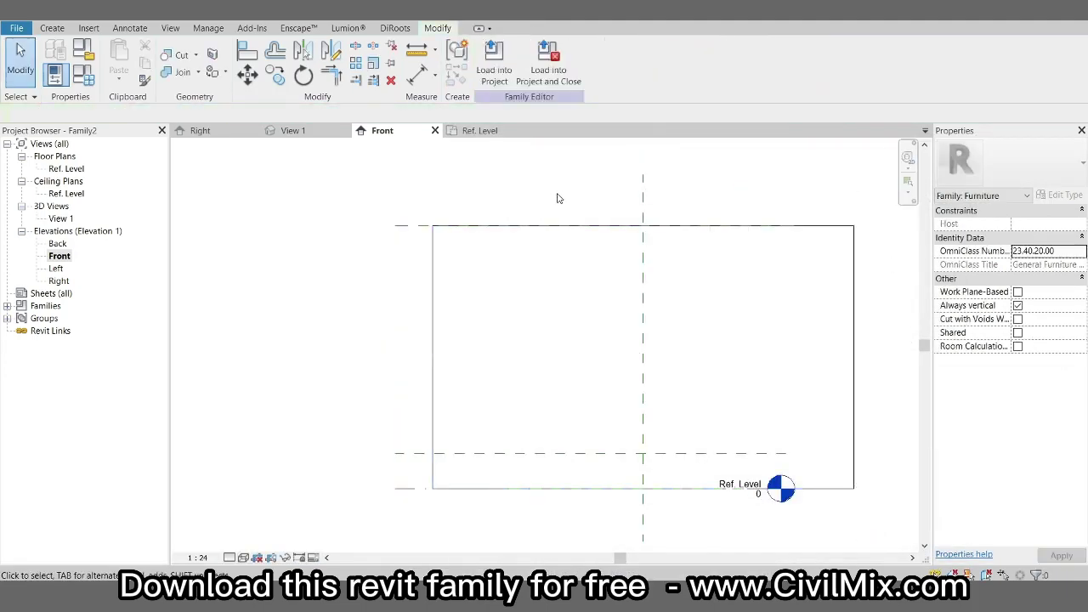
pyautogui.press('3')
pyautogui.press('d')
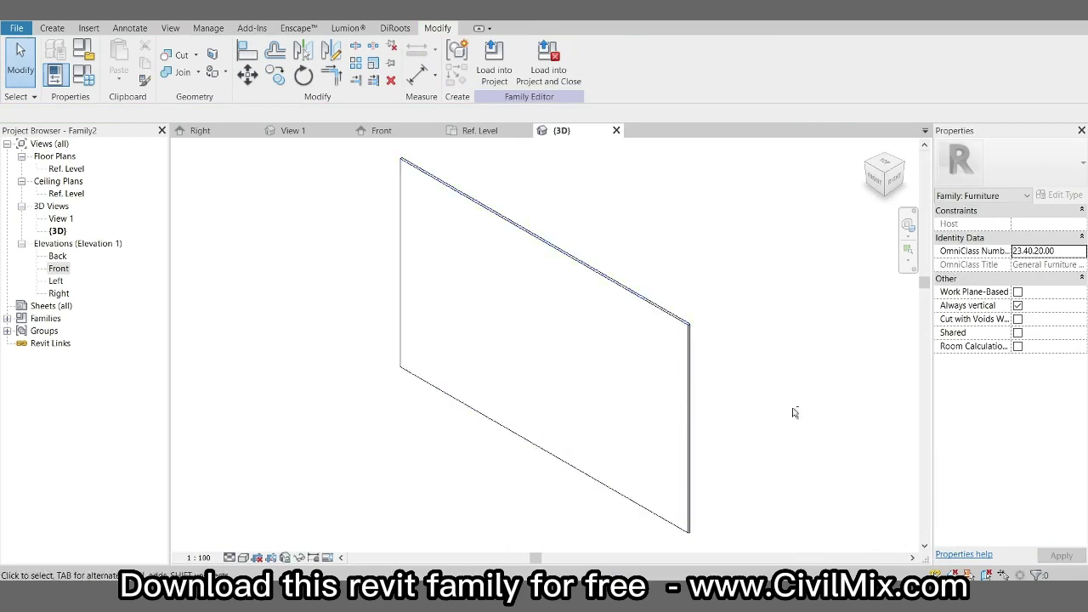
pyautogui.click(243, 557)
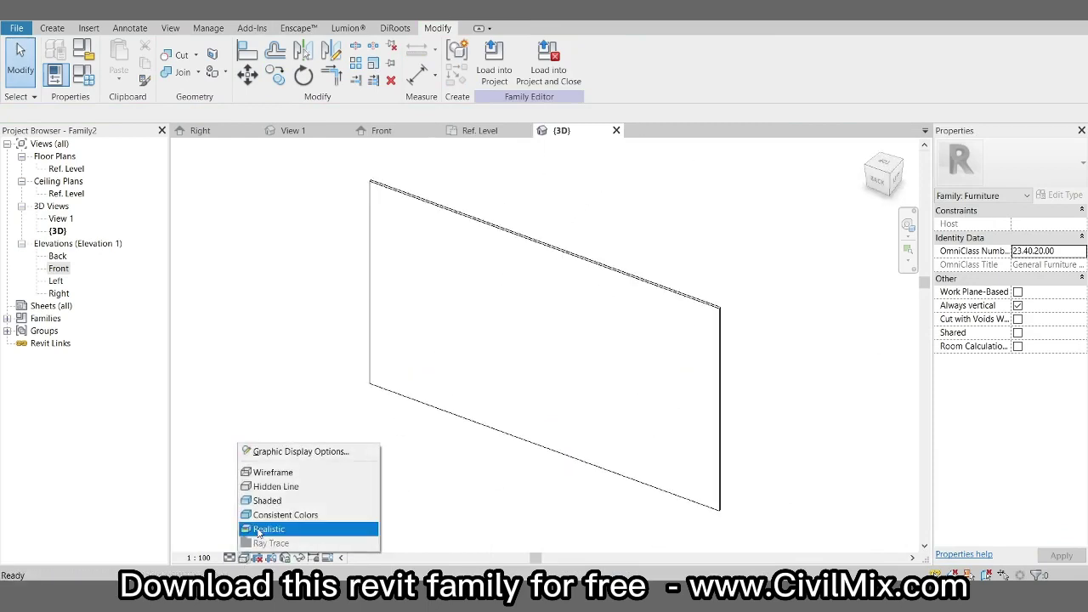
pyautogui.click(272, 515)
pyautogui.moveTo(260, 451)
pyautogui.keyDown('shift'); pyautogui.mouseDown(button='middle')
pyautogui.moveTo(426, 467)
pyautogui.moveTo(167, 323)
pyautogui.mouseUp(button='middle'); pyautogui.keyUp('shift')
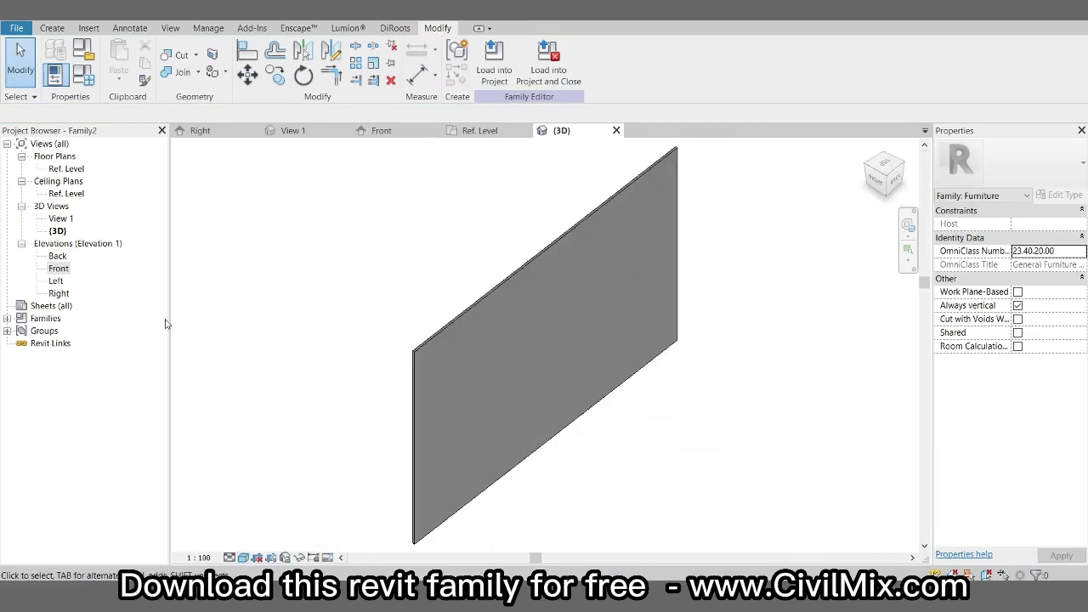
pyautogui.doubleClick(57, 269)
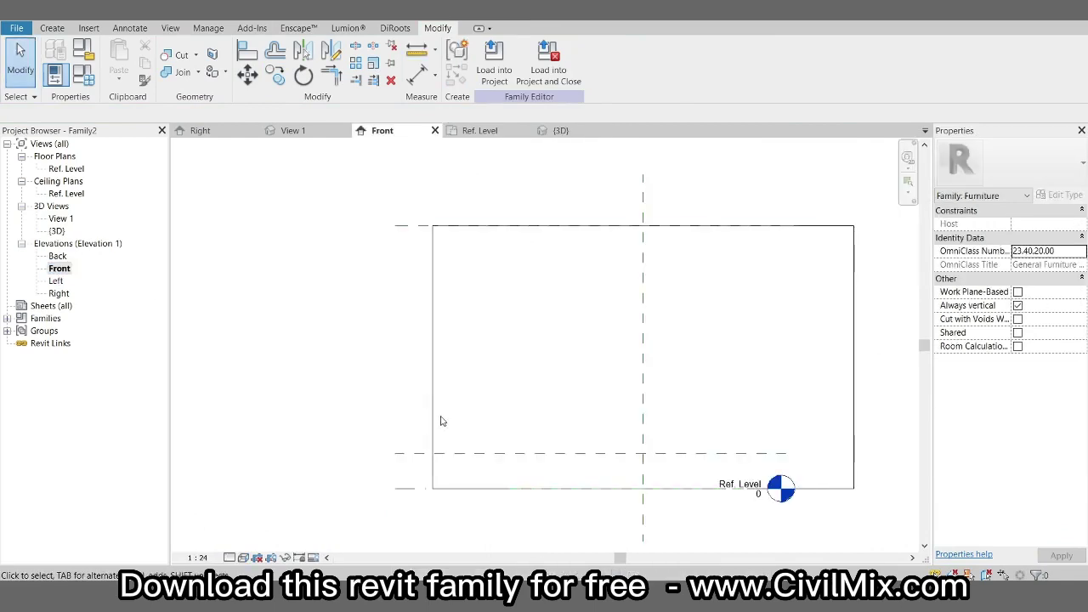
pyautogui.click(52, 28)
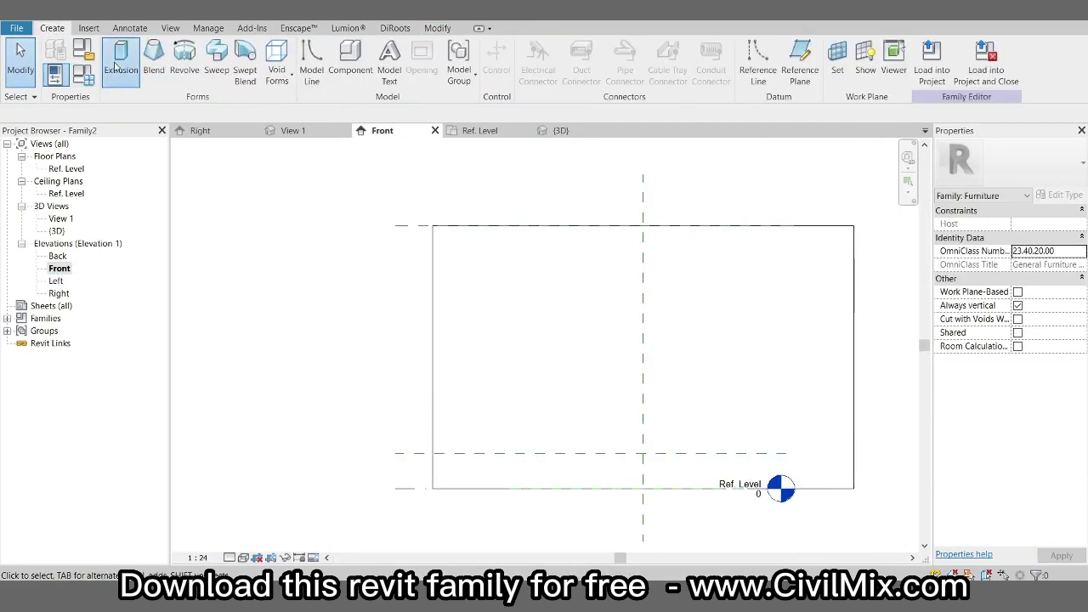
# Sketch a rectangular base outline along the bottom of the back panel in a new extrusion.
pyautogui.click(119, 62)
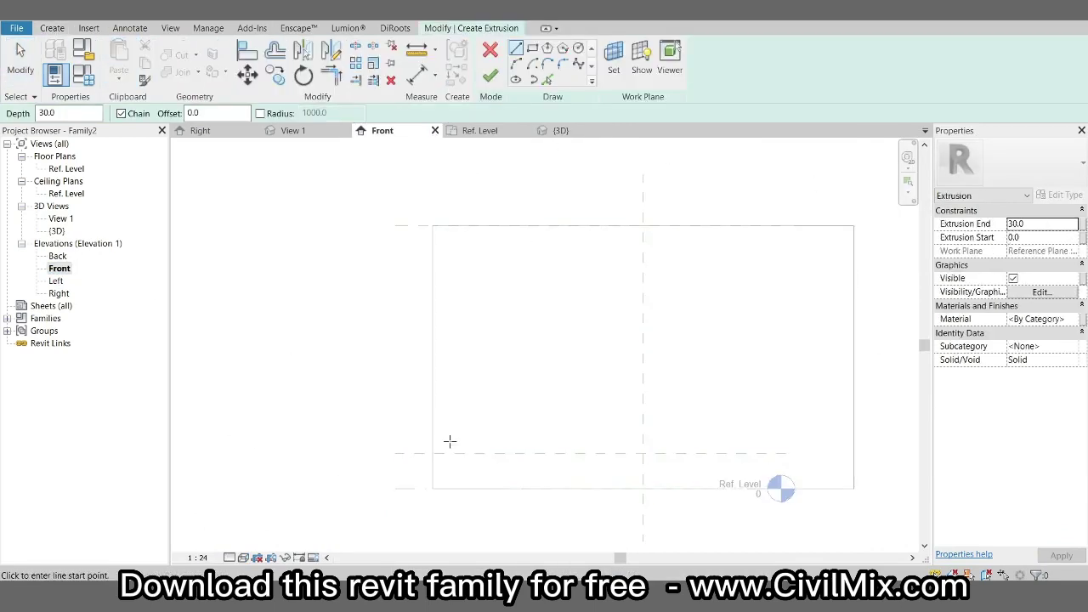
pyautogui.scroll(2, 471, 468)
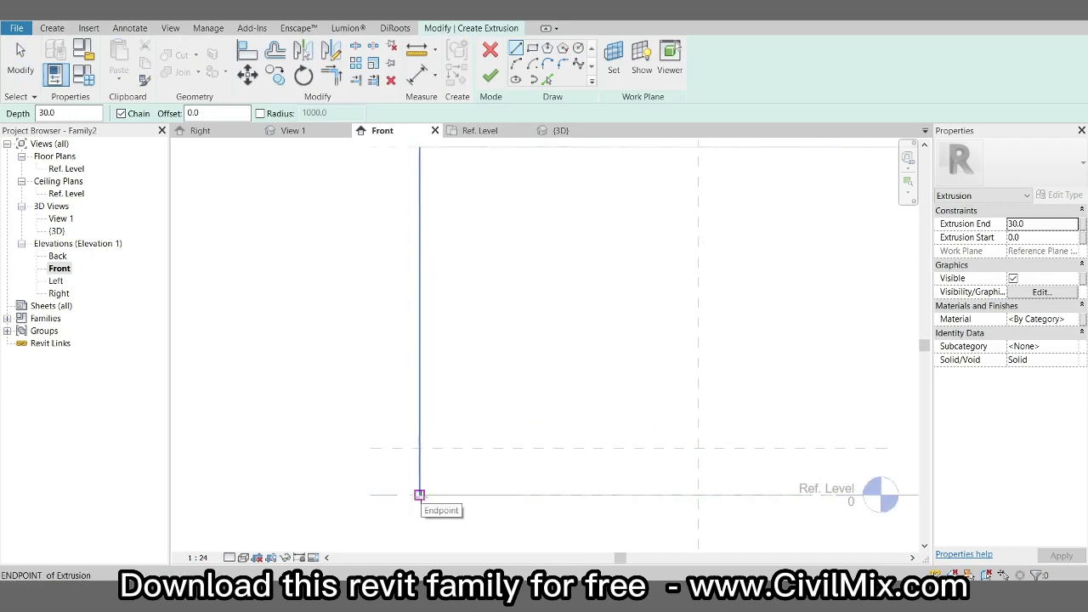
pyautogui.scroll(-1, 419, 493)
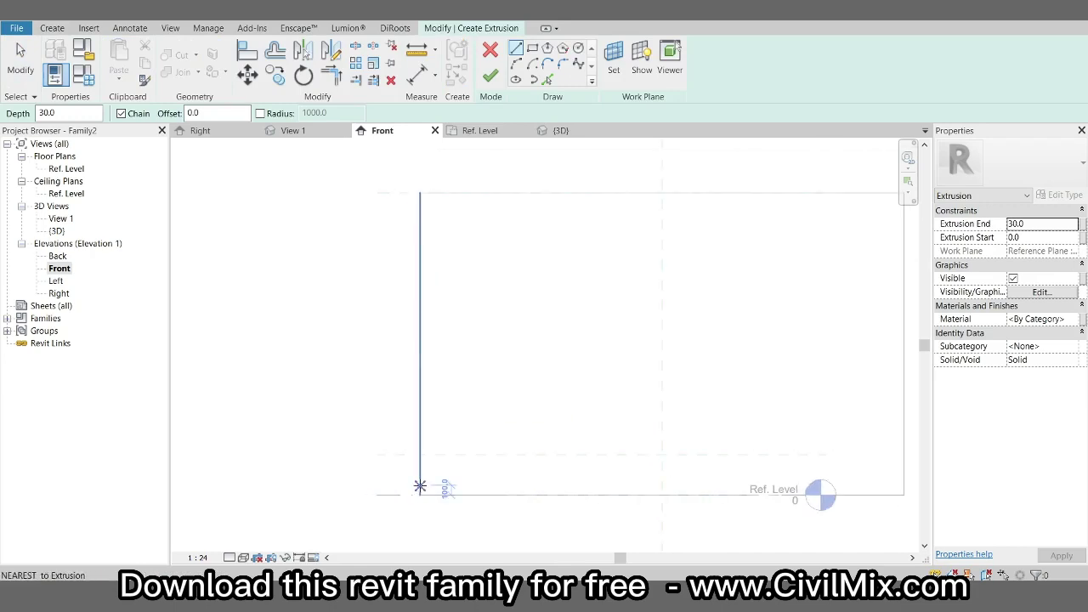
pyautogui.click(419, 486)
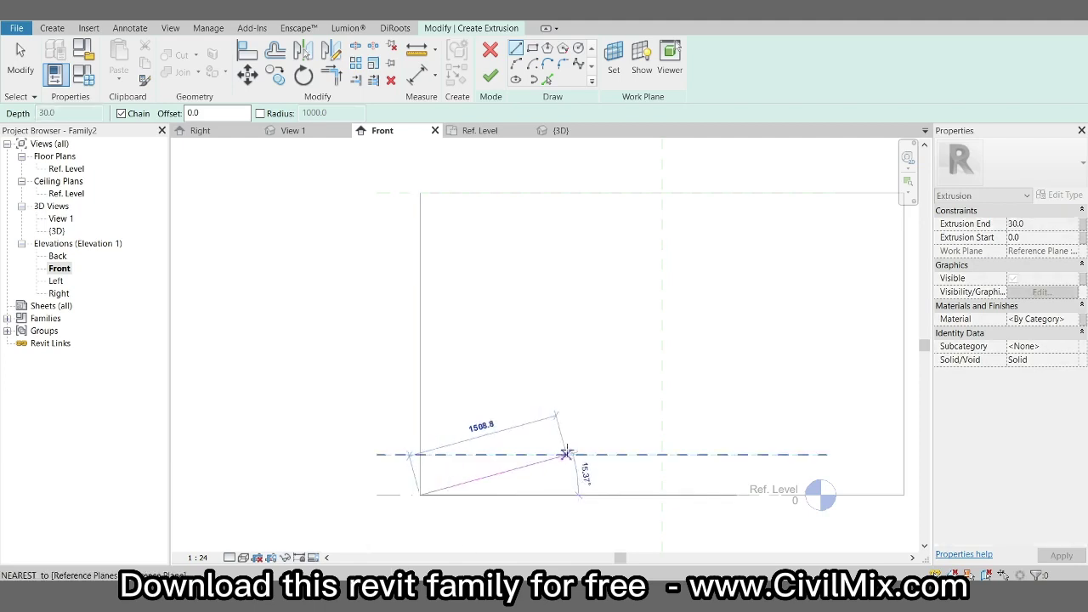
pyautogui.click(434, 455)
pyautogui.scroll(-1, 433, 455)
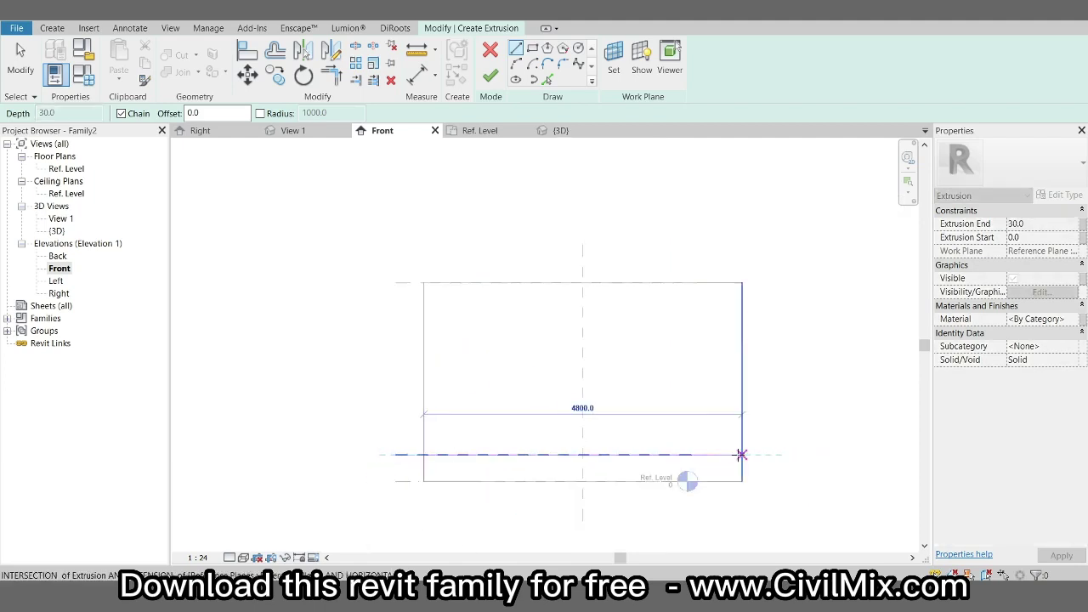
pyautogui.click(740, 456)
pyautogui.click(741, 481)
pyautogui.click(424, 480)
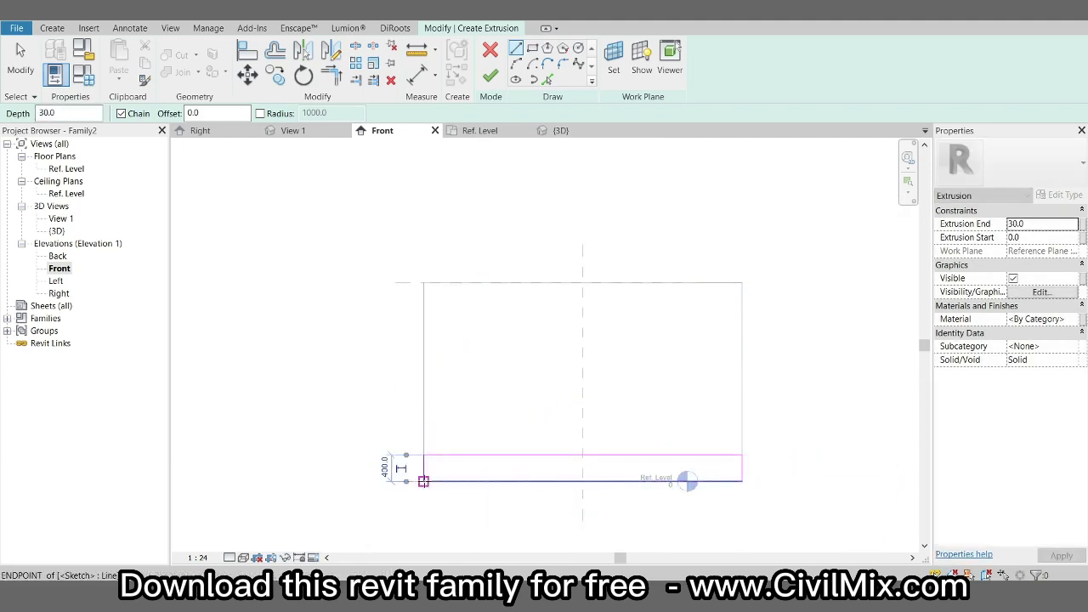
pyautogui.scroll(2, 397, 518)
pyautogui.press('Escape')
pyautogui.press('Escape')
pyautogui.scroll(-1, 391, 483)
# Set the base outline height to 70 and Extrusion End to 450, then finish.
pyautogui.click(468, 439)
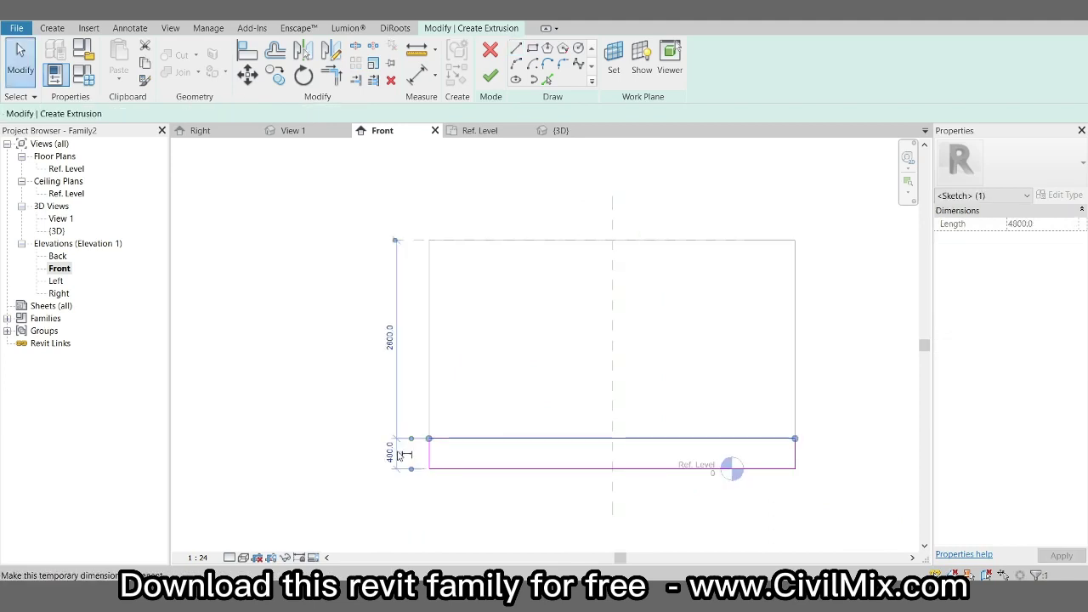
pyautogui.click(389, 453)
pyautogui.write('70')
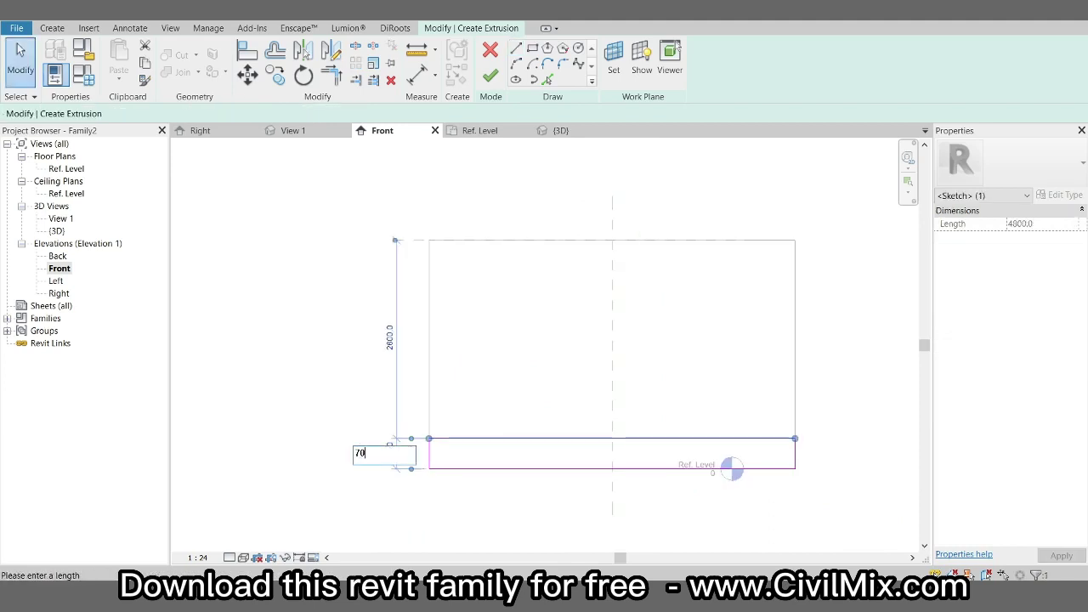
pyautogui.press('Return')
pyautogui.scroll(1, 474, 508)
pyautogui.press('Escape')
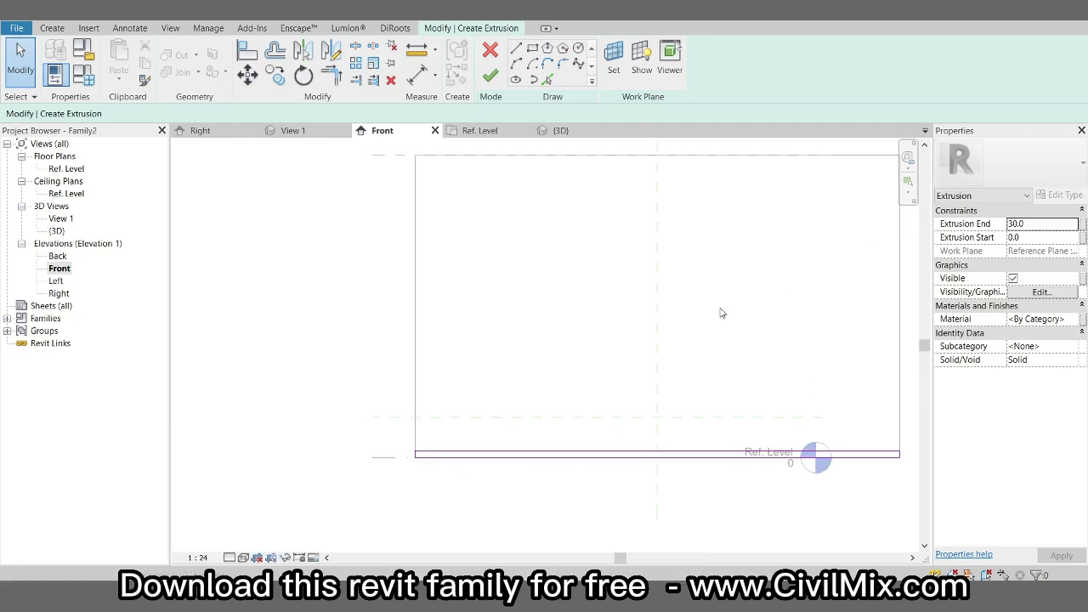
pyautogui.click(1048, 227)
pyautogui.write('450')
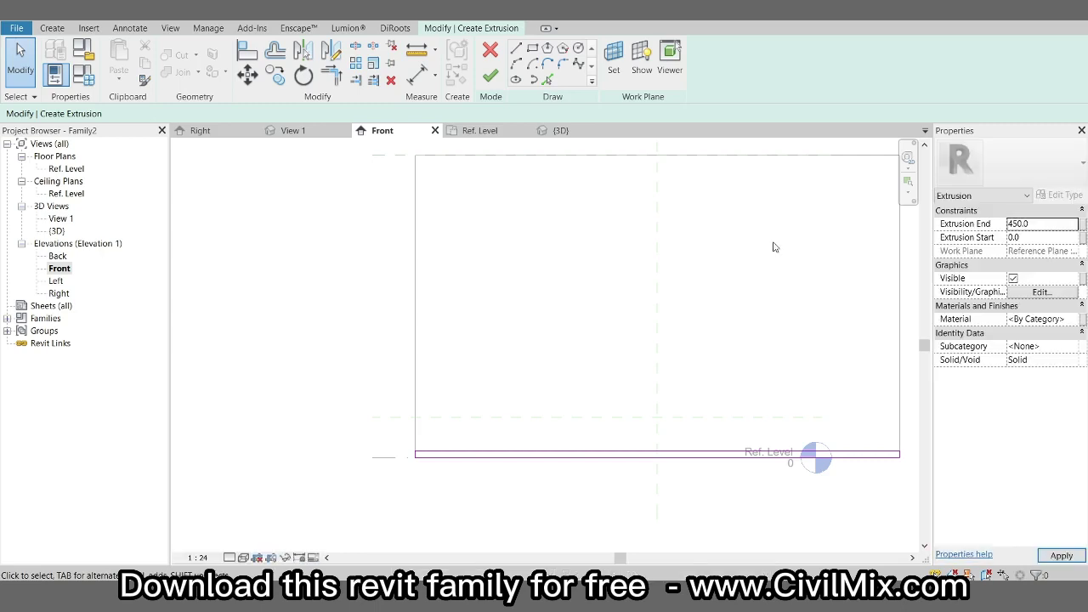
pyautogui.click(490, 77)
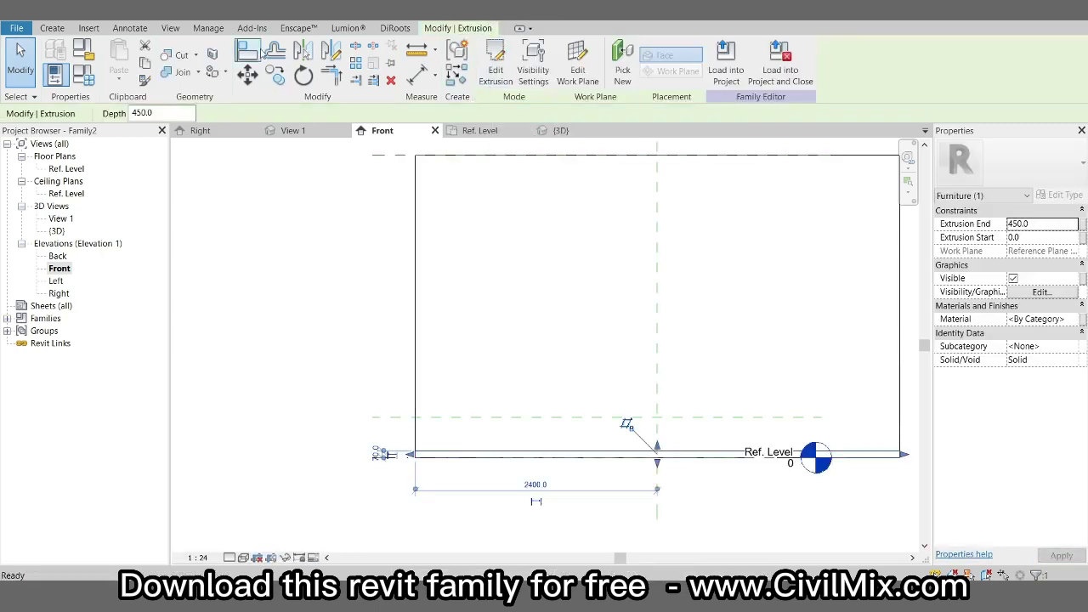
# In the 3D view, set the base slab's Extrusion Start to 30 and End to 480.
pyautogui.click(561, 130)
pyautogui.moveTo(284, 501)
pyautogui.keyDown('shift'); pyautogui.mouseDown(button='middle')
pyautogui.moveTo(374, 469)
pyautogui.moveTo(422, 423)
pyautogui.moveTo(581, 430)
pyautogui.moveTo(586, 457)
pyautogui.mouseUp(button='middle'); pyautogui.keyUp('shift')
pyautogui.click(586, 457)
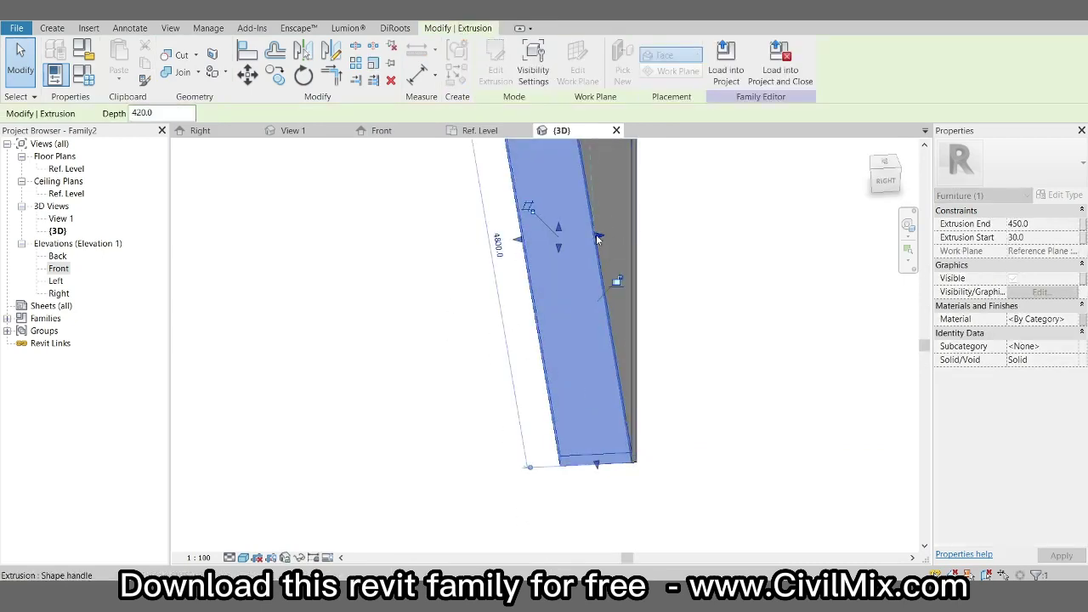
pyautogui.click(1055, 223)
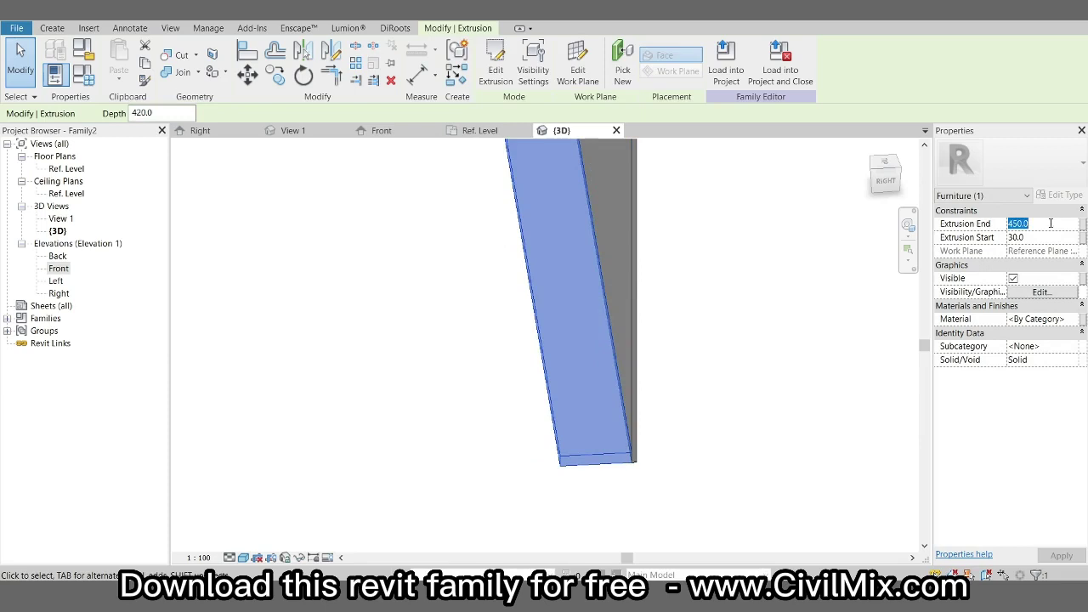
pyautogui.write('460')
pyautogui.click(705, 352)
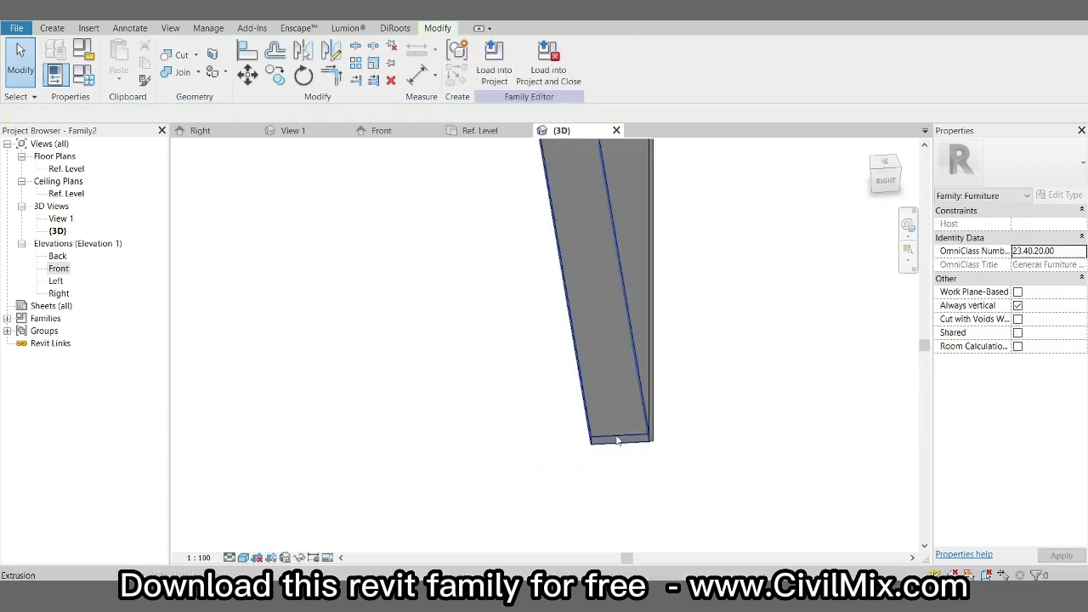
pyautogui.click(618, 441)
# Create a new material for the base slab and rename it 'wood'.
pyautogui.click(1080, 318)
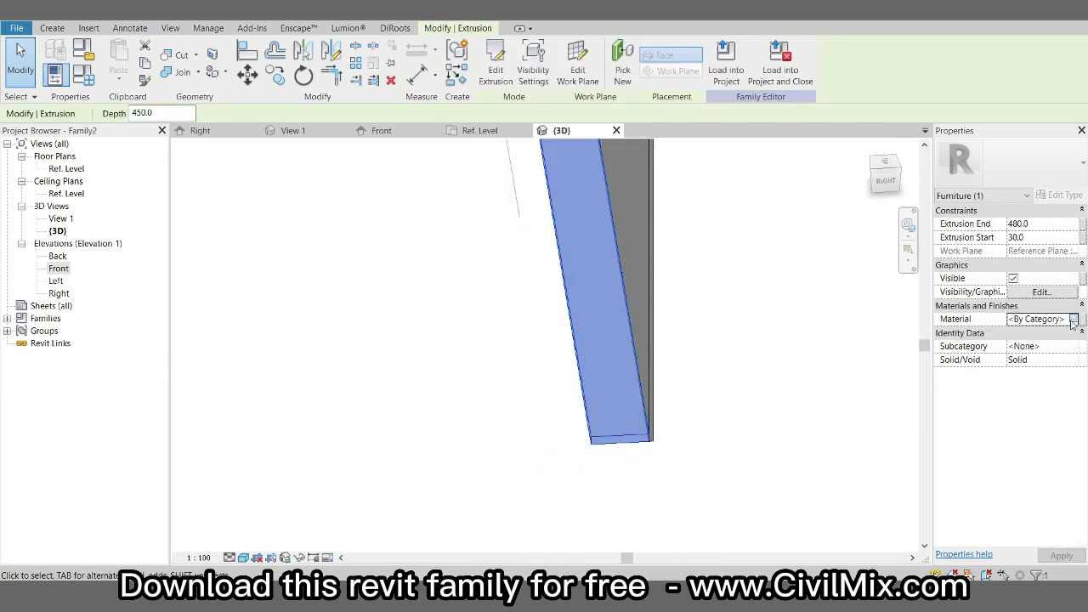
pyautogui.click(1075, 319)
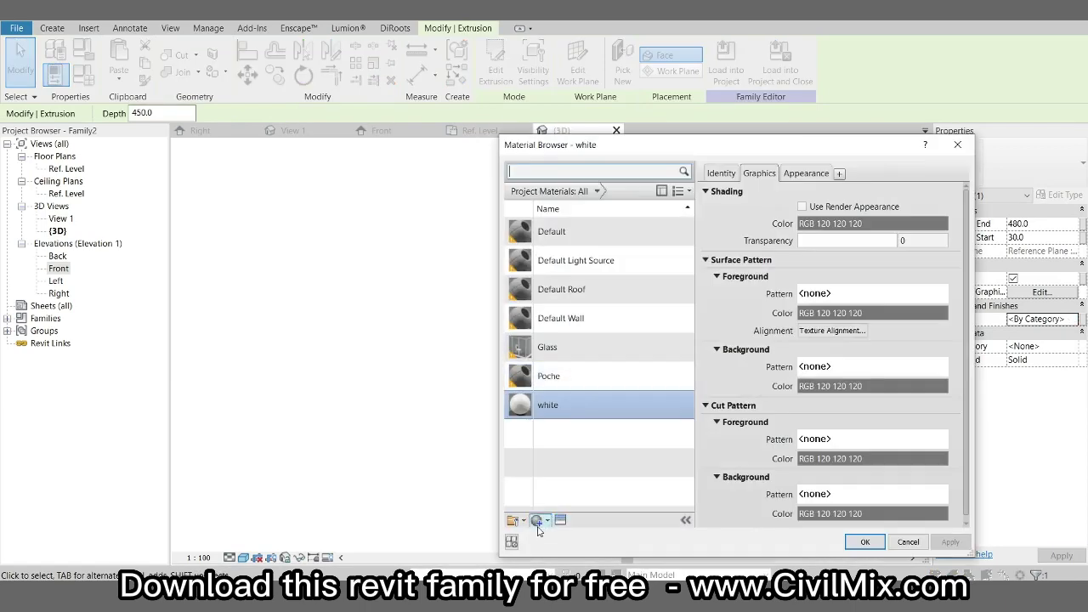
pyautogui.click(537, 525)
pyautogui.click(571, 538)
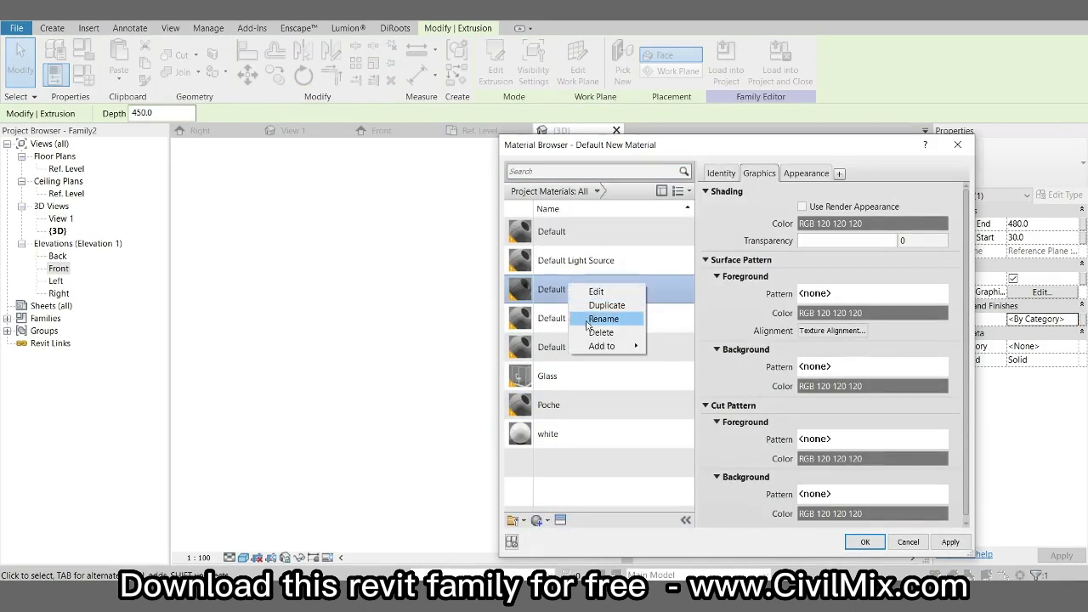
pyautogui.click(588, 318)
pyautogui.write('wood')
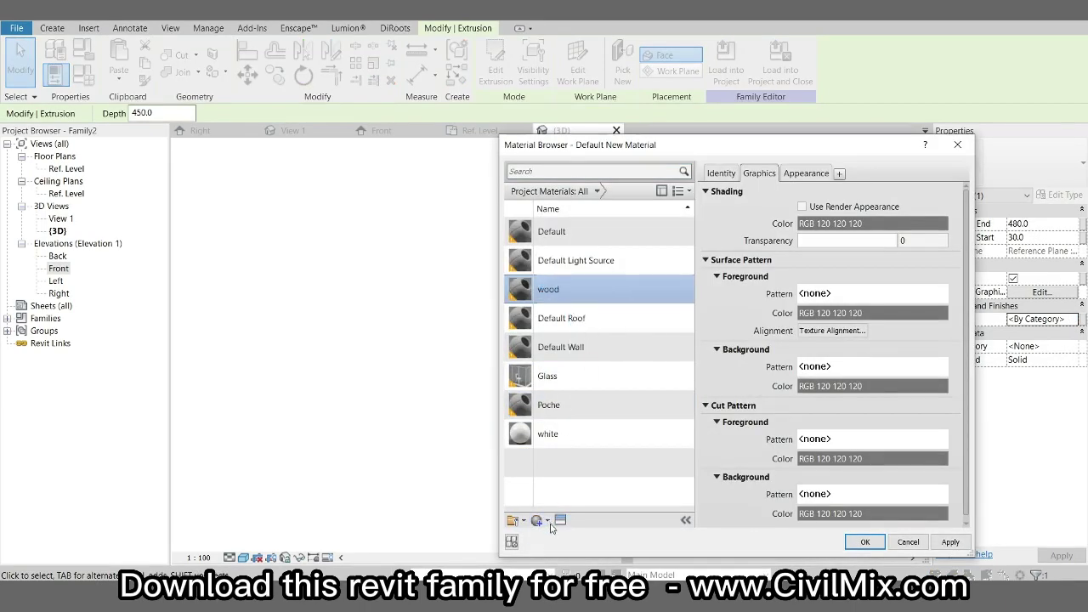
# Replace the wood material's appearance with the Birch asset and close the Material Browser.
pyautogui.click(560, 520)
pyautogui.write('bi')
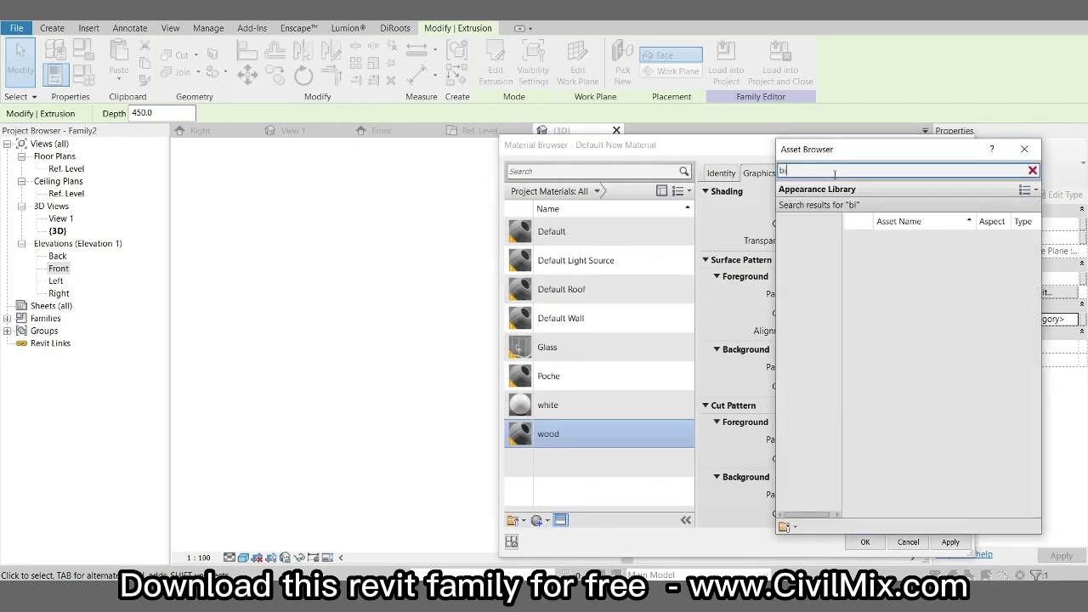
pyautogui.press('BackSpace')
pyautogui.press('BackSpace')
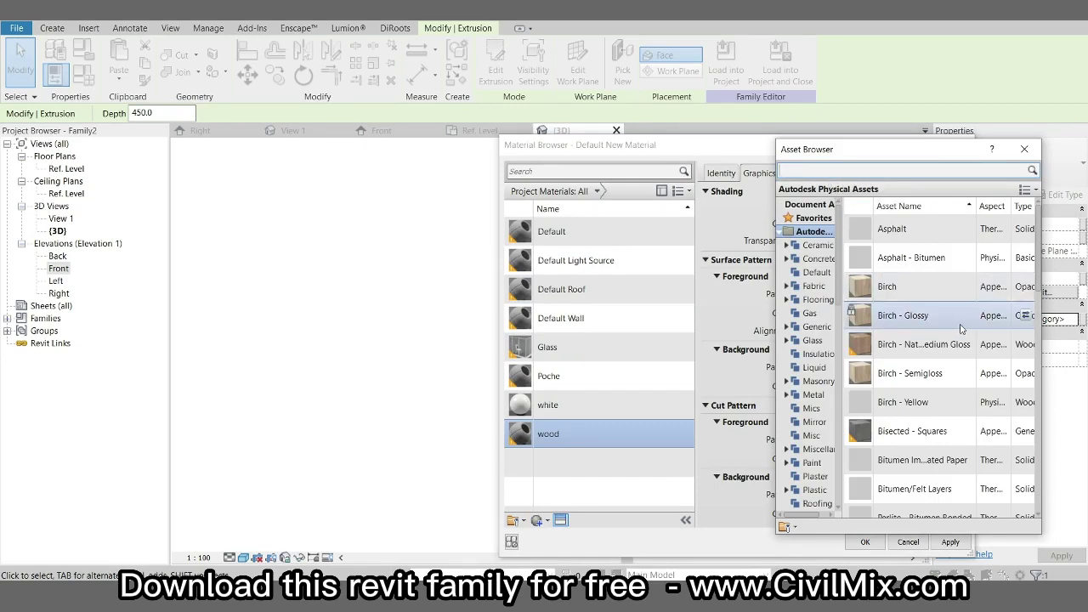
pyautogui.click(1025, 289)
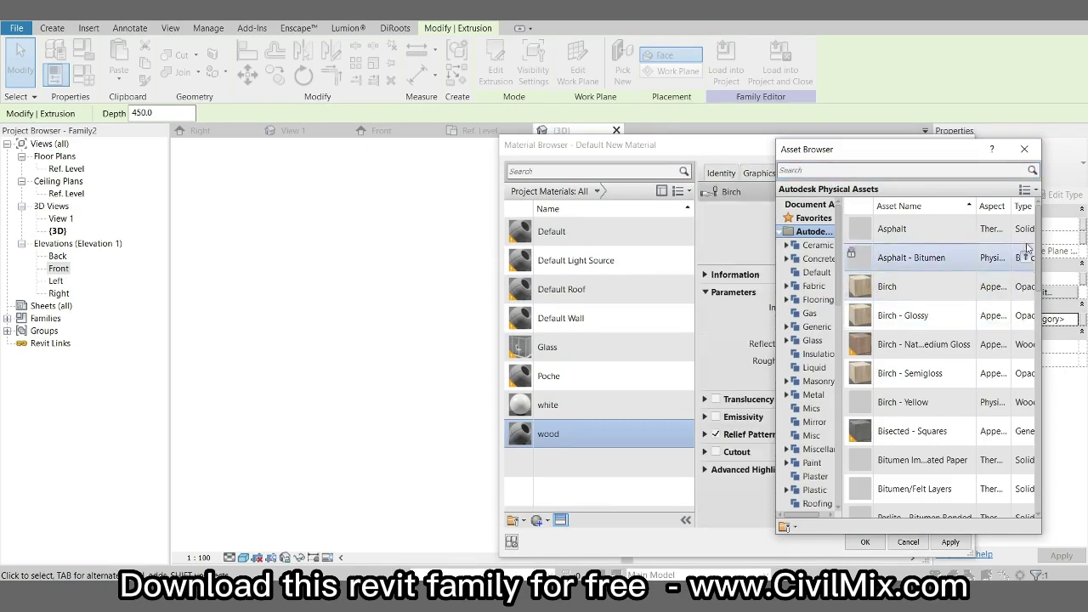
pyautogui.click(1024, 148)
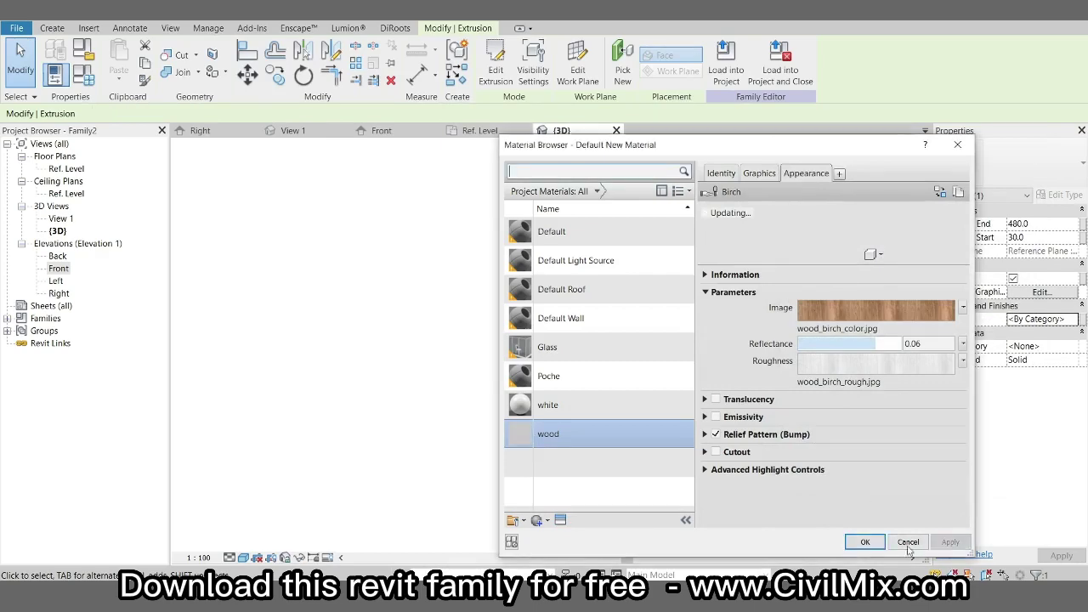
pyautogui.click(865, 541)
pyautogui.press('Escape')
# Switch to the Realistic visual style and assign the wood material to the base slab.
pyautogui.click(246, 558)
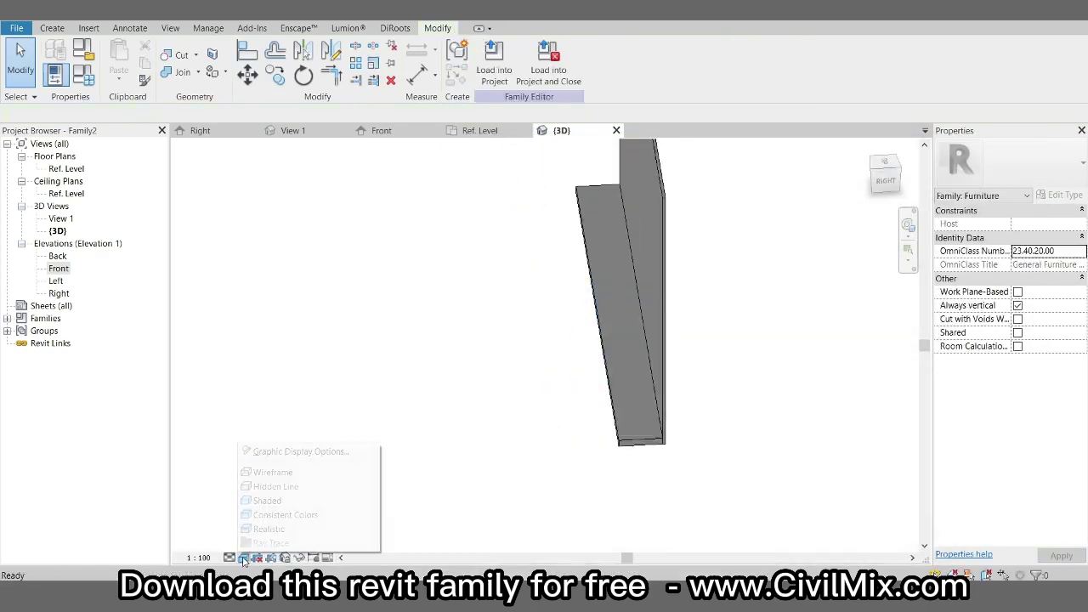
pyautogui.click(307, 525)
pyautogui.scroll(2, 621, 476)
pyautogui.click(621, 476)
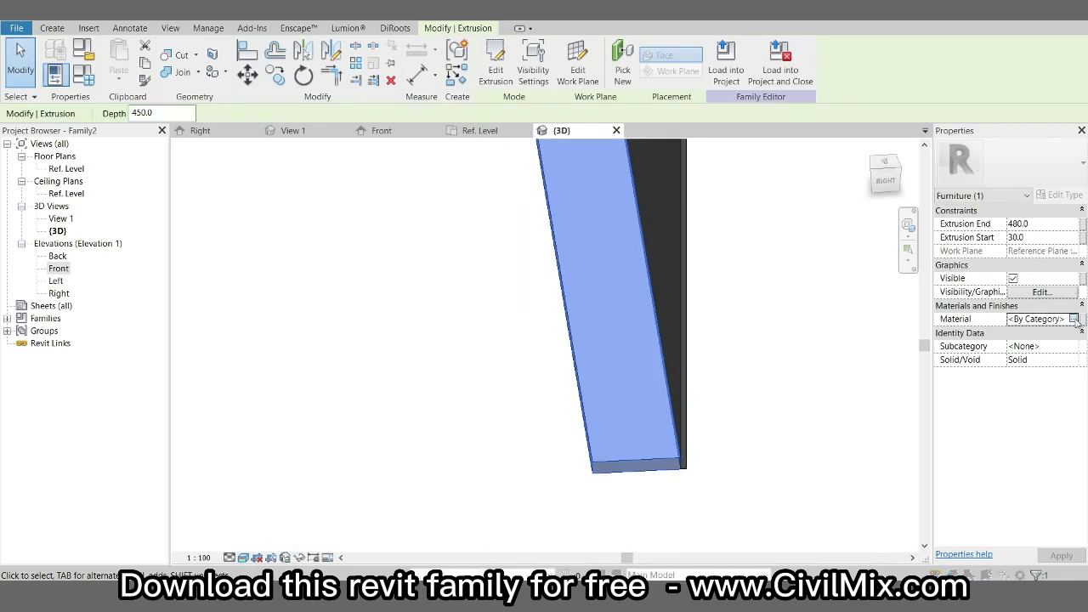
pyautogui.click(1075, 319)
pyautogui.click(857, 536)
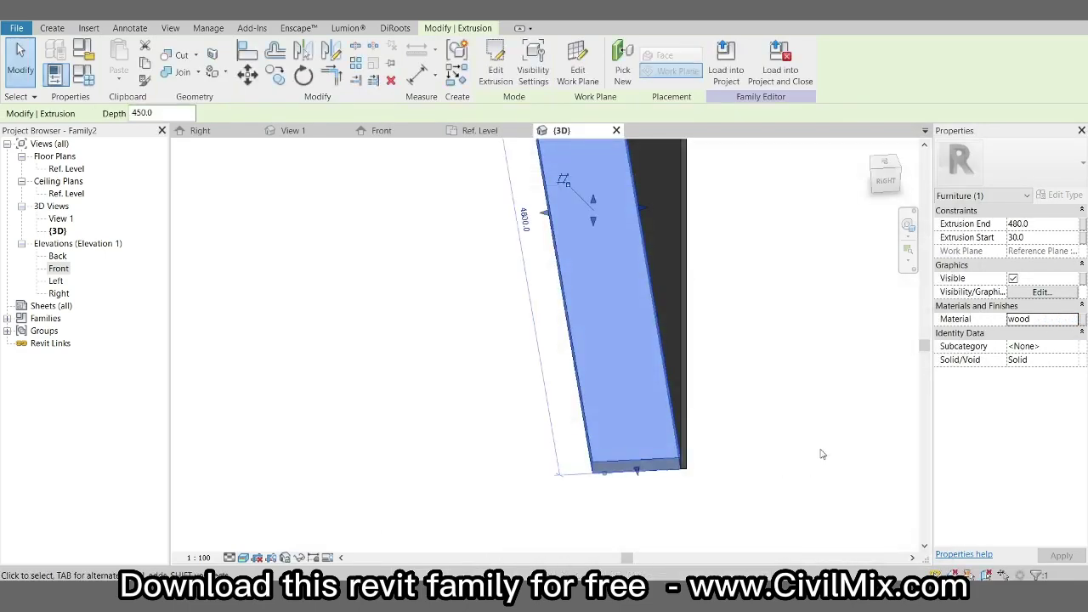
pyautogui.click(746, 425)
# Give the thin back panel the white material.
pyautogui.click(678, 366)
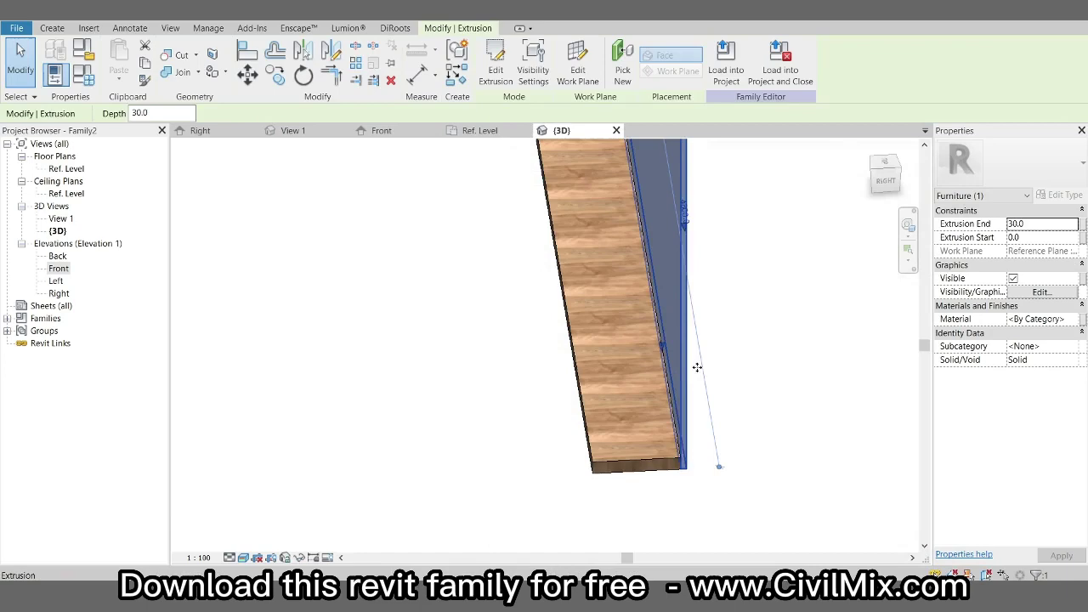
pyautogui.click(1073, 320)
pyautogui.click(578, 425)
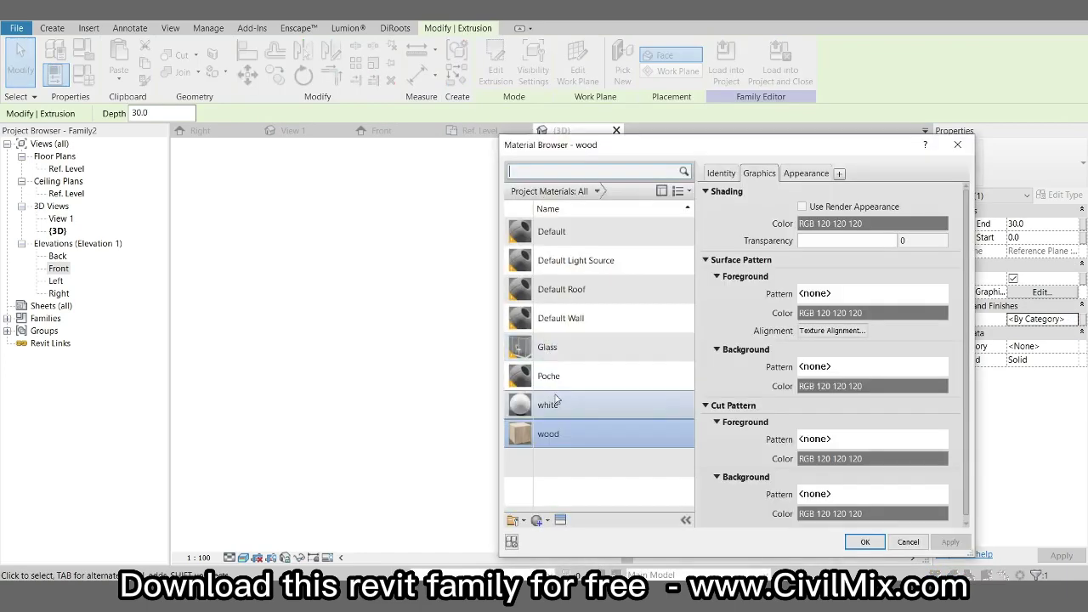
pyautogui.click(857, 536)
pyautogui.click(480, 400)
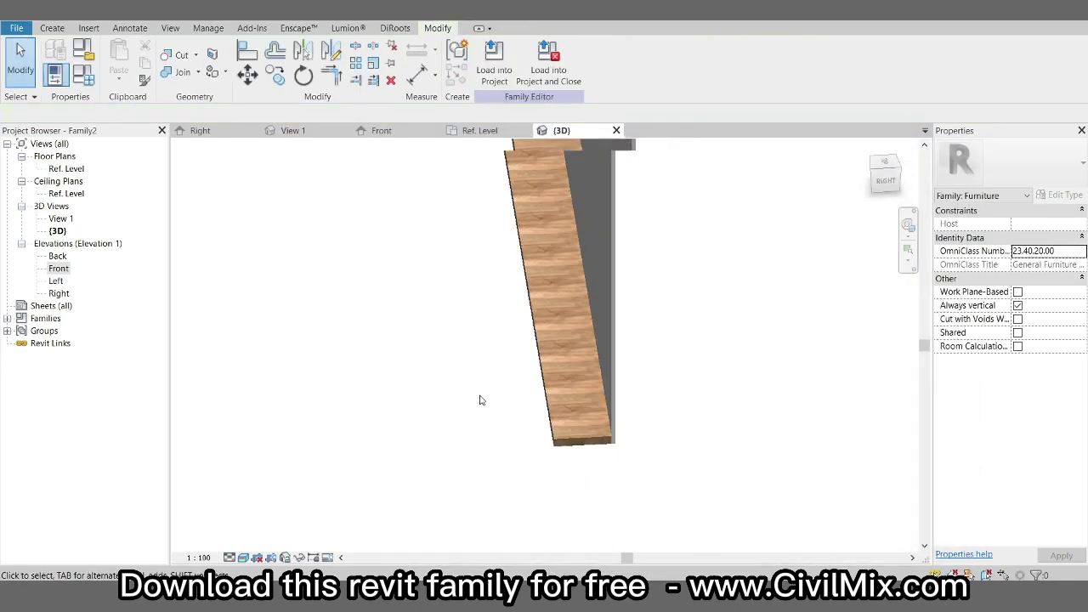
pyautogui.click(615, 352)
pyautogui.click(702, 391)
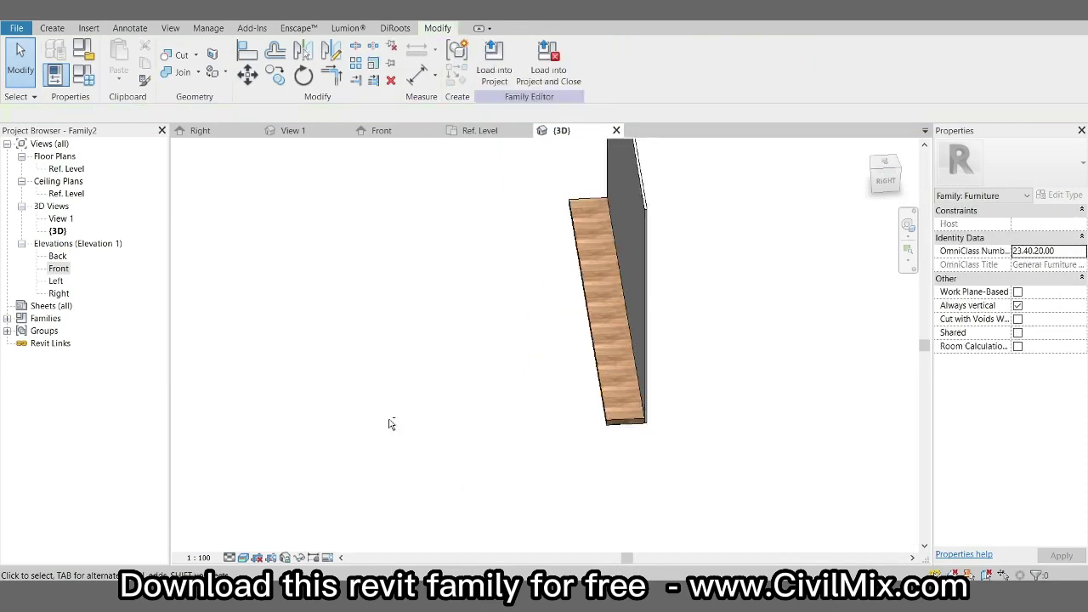
# Open the Front elevation and select the bottom base slab.
pyautogui.moveTo(391, 422)
pyautogui.keyDown('shift'); pyautogui.mouseDown(button='middle')
pyautogui.moveTo(774, 391)
pyautogui.moveTo(663, 378)
pyautogui.mouseUp(button='middle'); pyautogui.keyUp('shift')
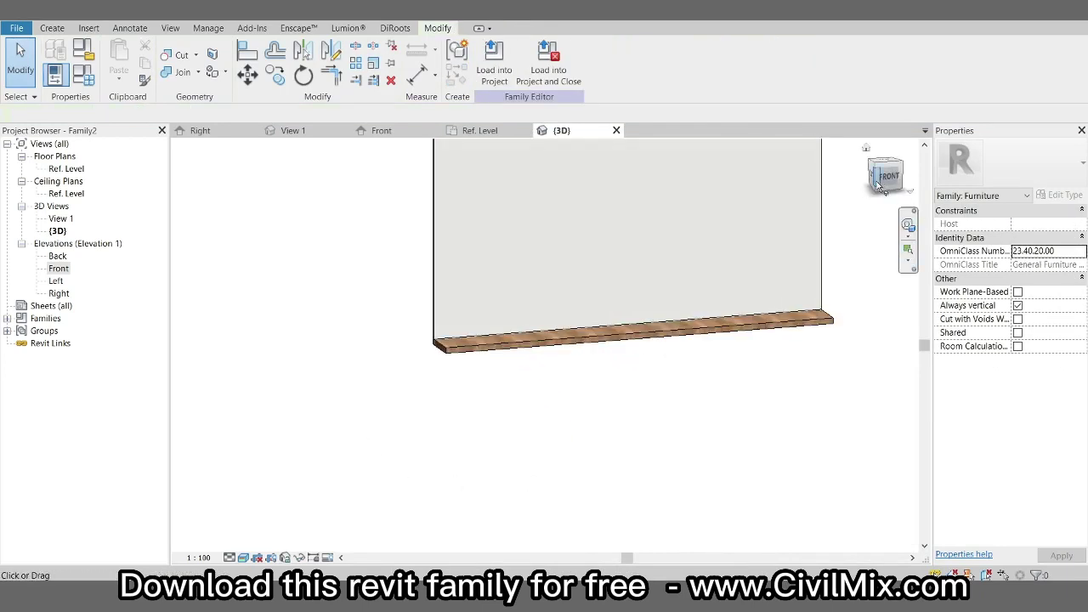
pyautogui.doubleClick(58, 268)
pyautogui.click(431, 459)
# Reopen the base slab's extrusion sketch, where a thin extra rectangle gets drawn across it.
pyautogui.click(236, 234)
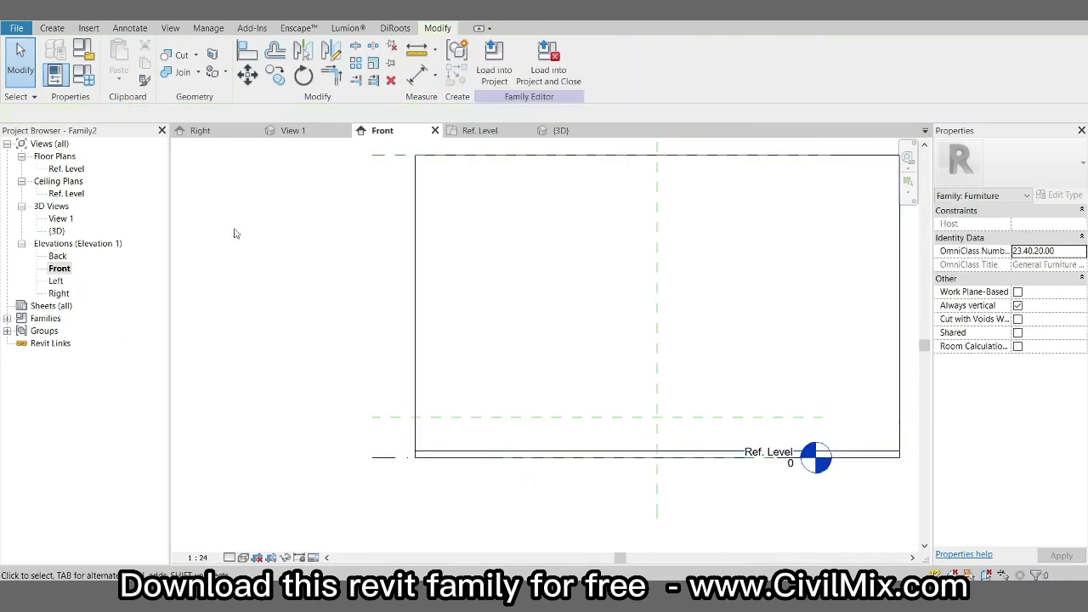
pyautogui.click(474, 453)
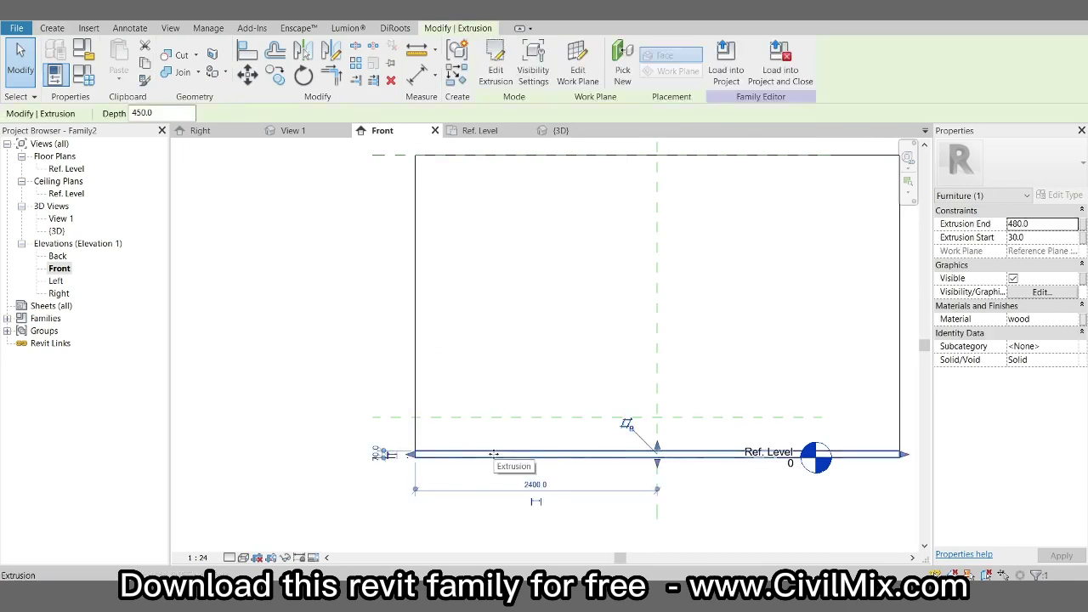
pyautogui.click(510, 66)
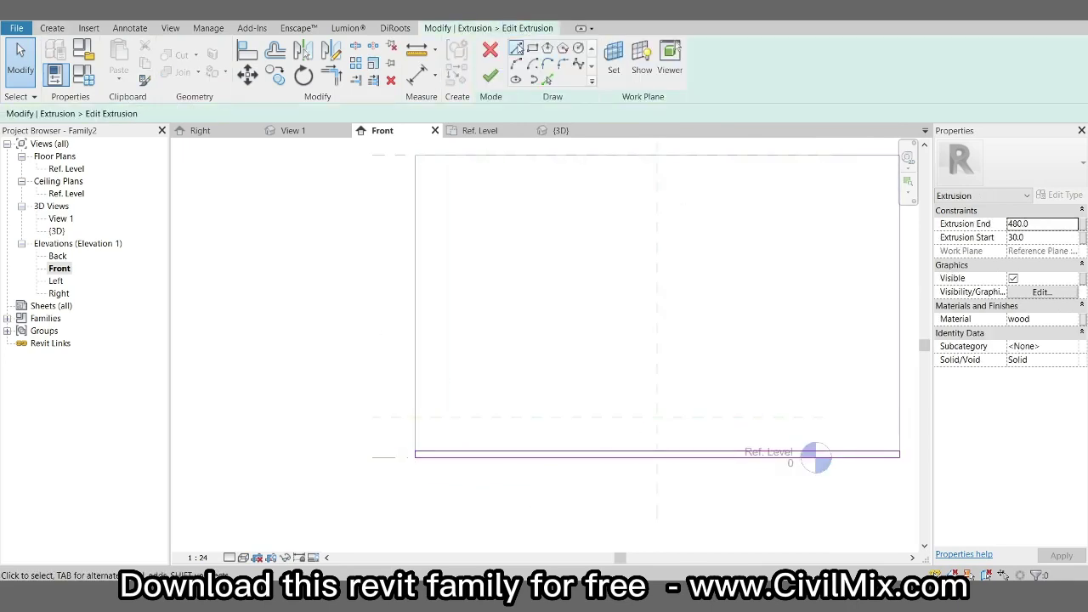
pyautogui.click(416, 416)
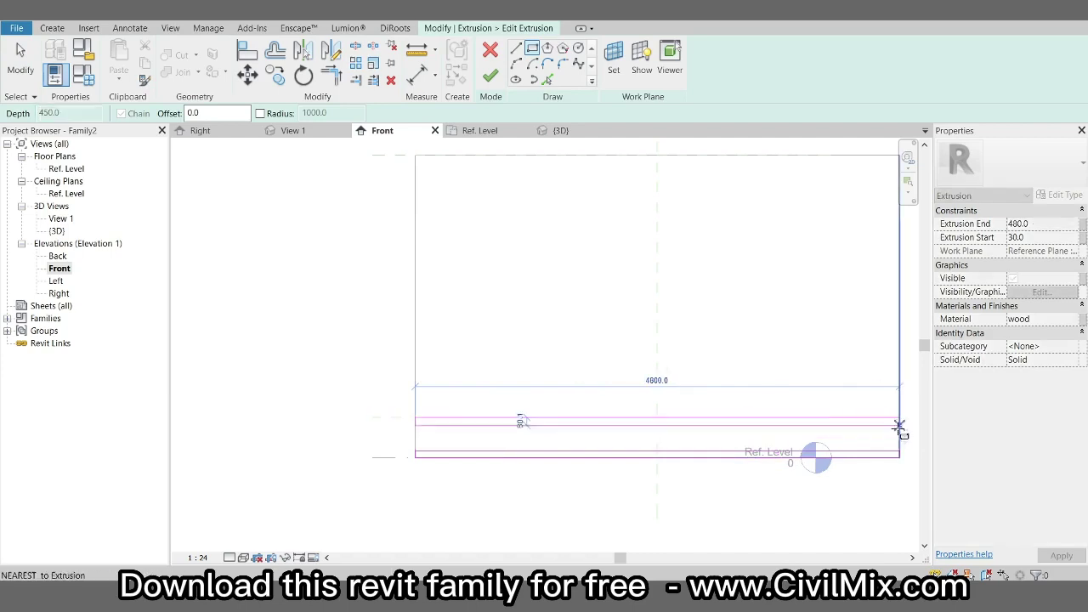
pyautogui.click(899, 427)
pyautogui.press('Escape')
pyautogui.press('Escape')
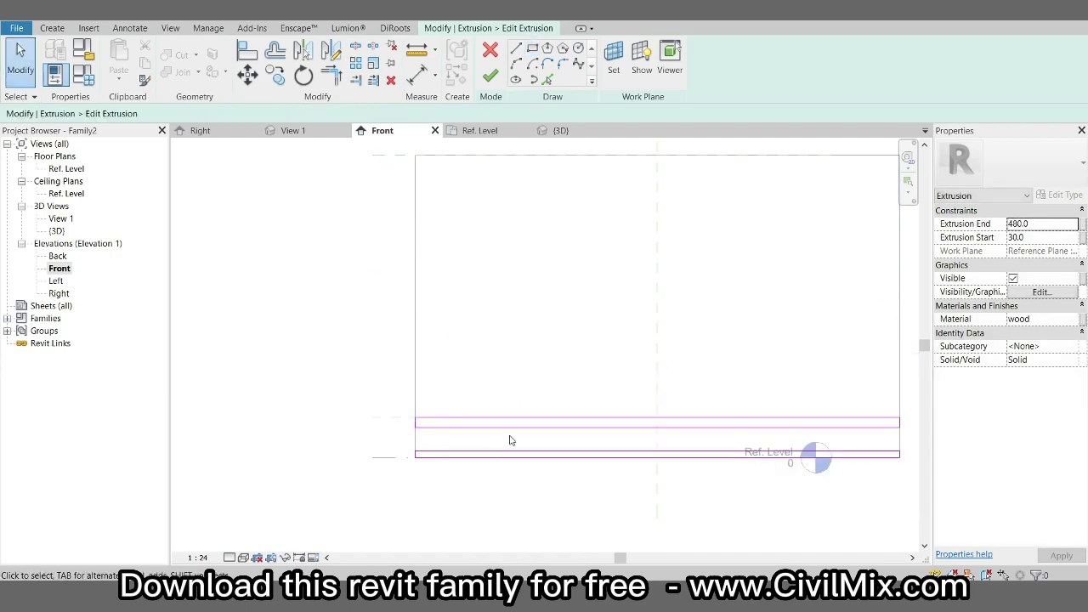
# Keep the extrusion edits, delete the upper rectangle's lines, and finish the sketch.
pyautogui.press('Escape')
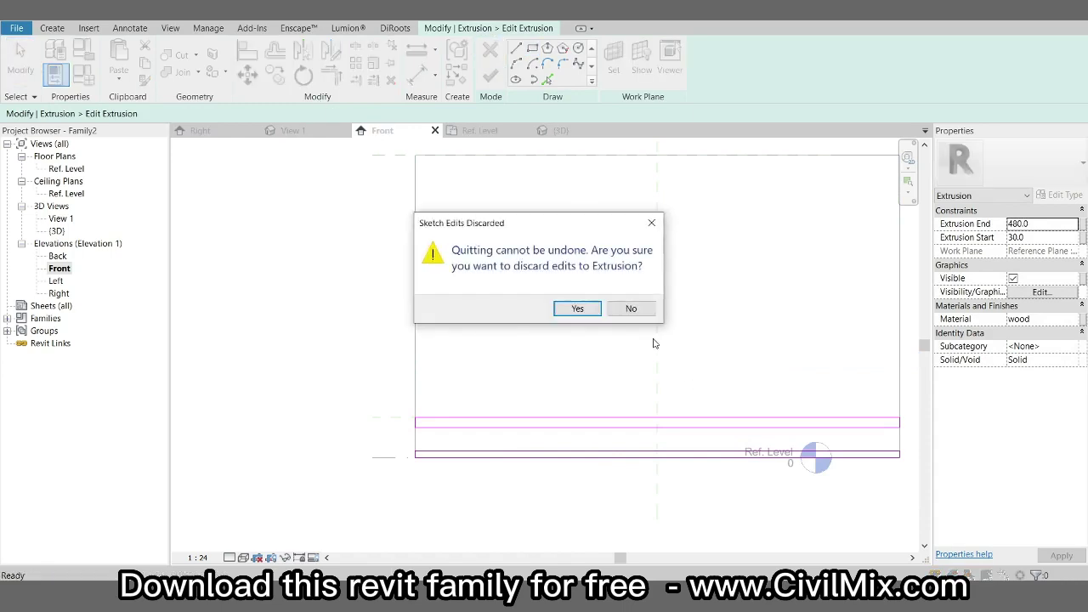
pyautogui.click(630, 321)
pyautogui.press('Escape')
pyautogui.click(627, 306)
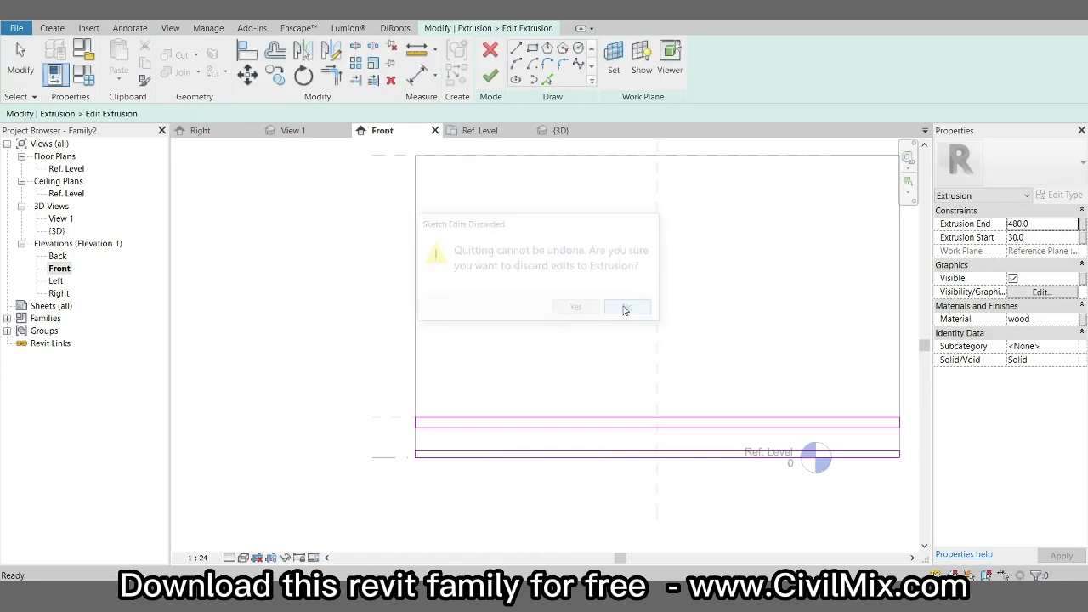
pyautogui.moveTo(356, 362); pyautogui.dragTo(905, 432)
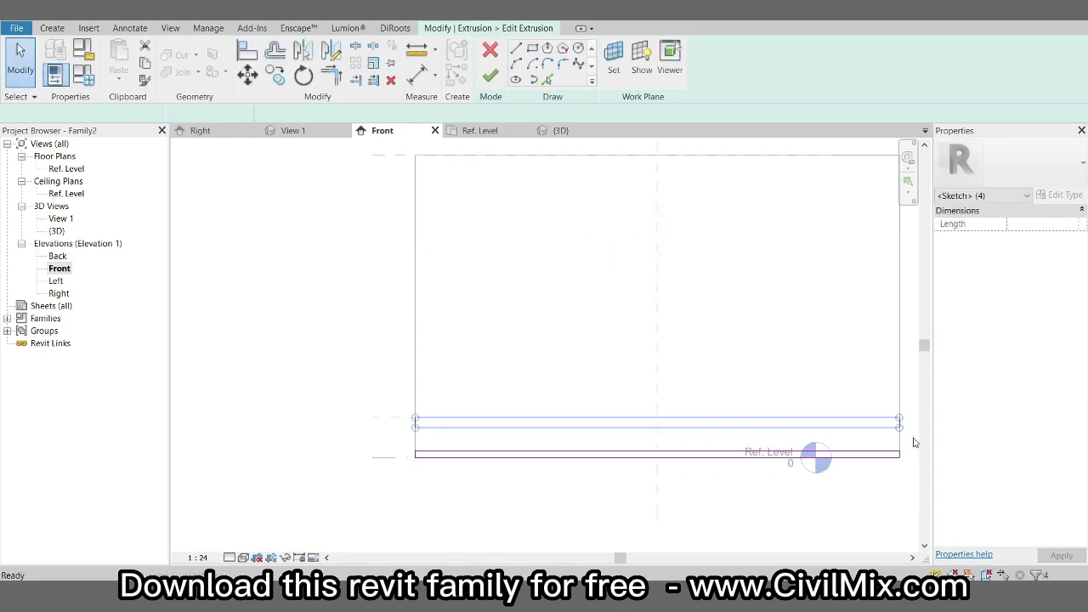
pyautogui.press('Delete')
pyautogui.click(490, 76)
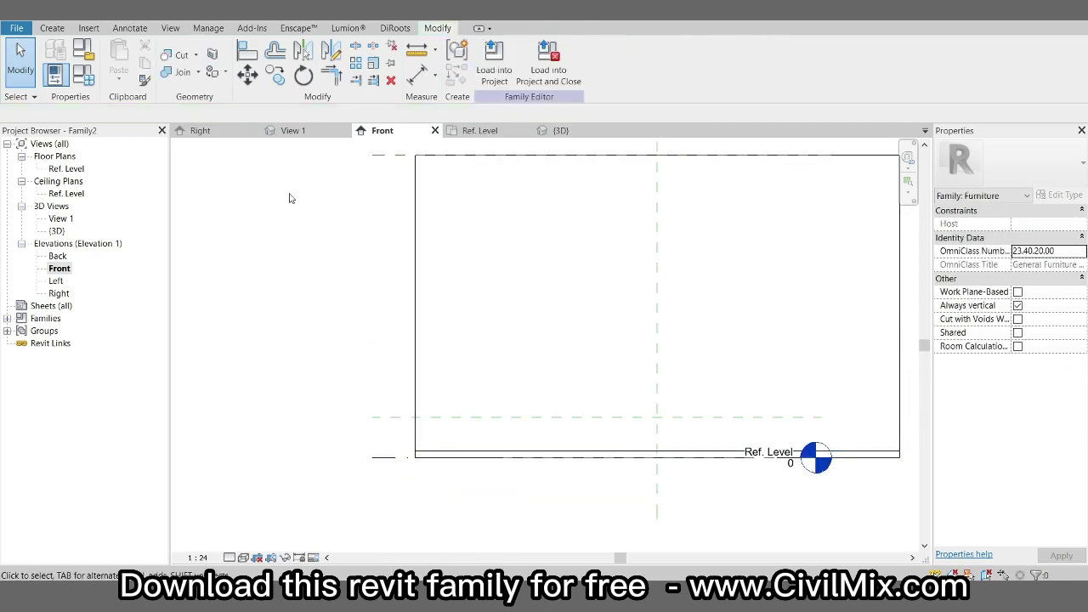
# Sketch a new extrusion rectangle across the base and set its thickness to 30.
pyautogui.click(44, 28)
pyautogui.click(121, 61)
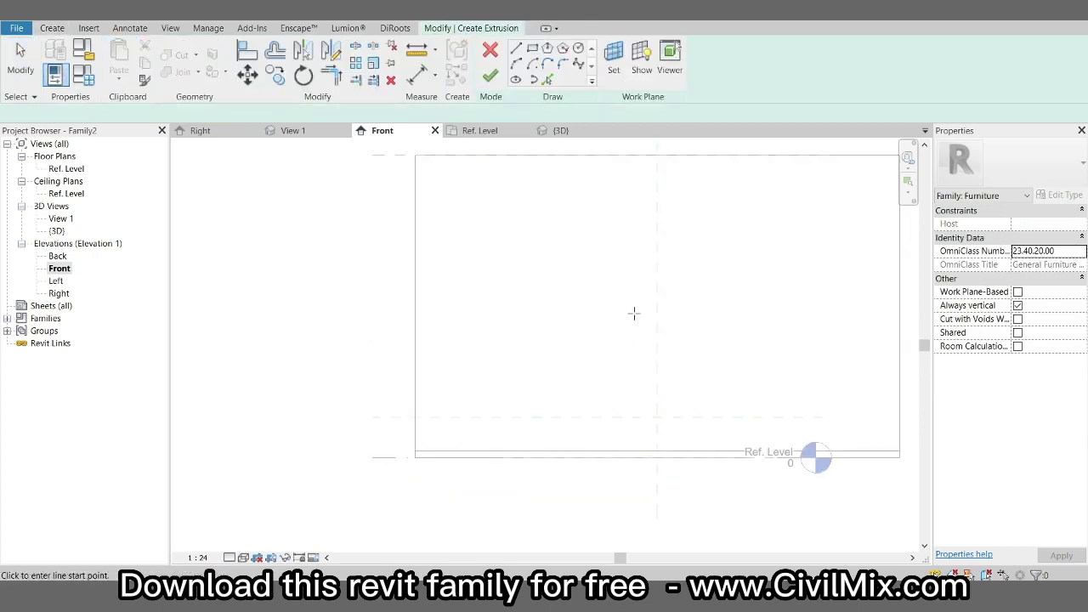
pyautogui.click(532, 49)
pyautogui.click(415, 418)
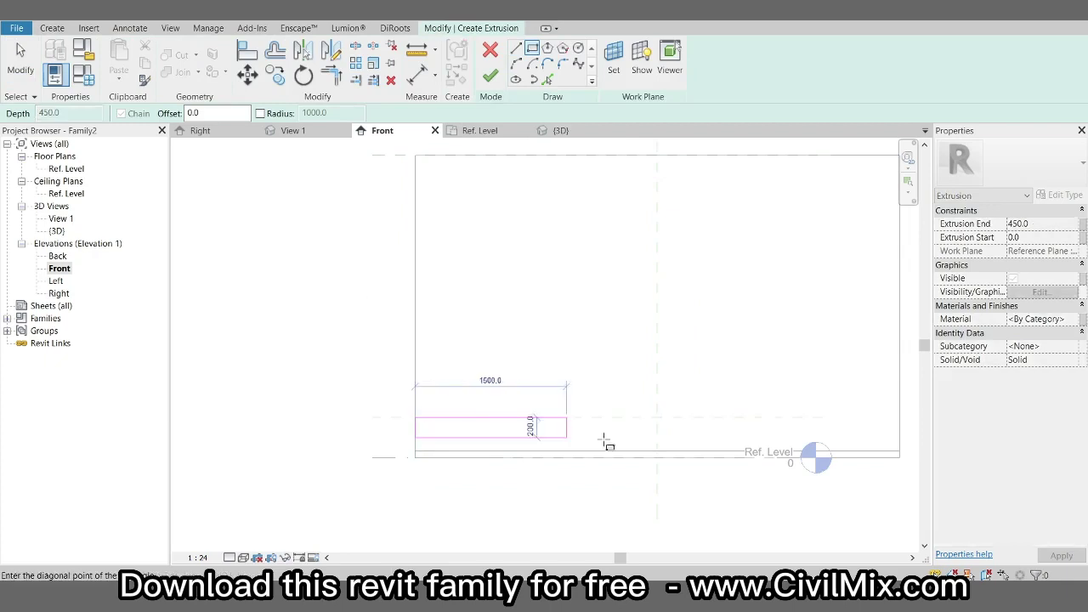
pyautogui.click(899, 425)
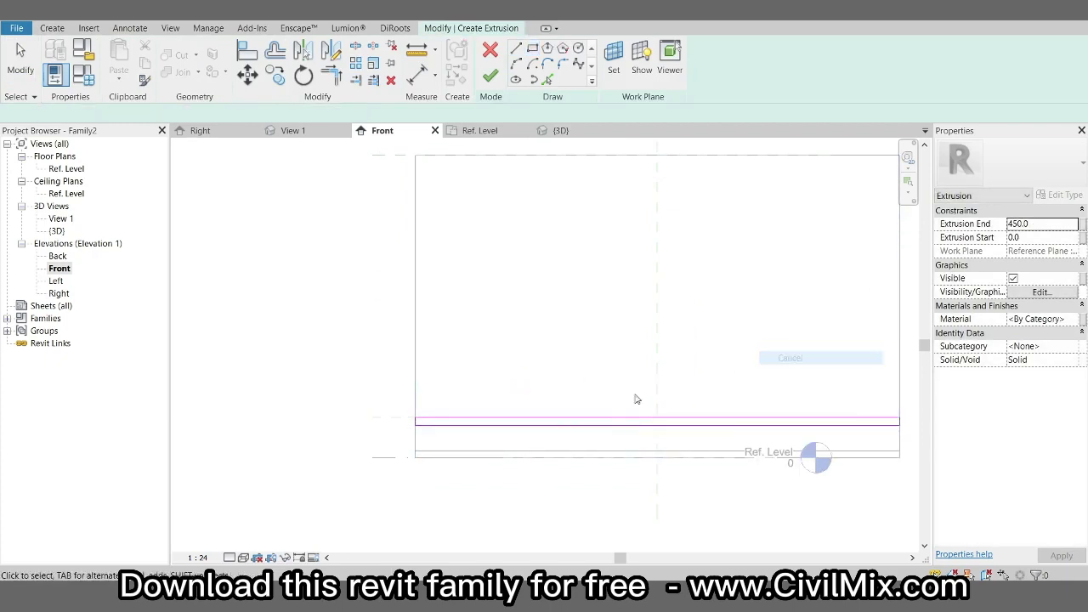
pyautogui.press('Escape')
pyautogui.click(608, 429)
pyautogui.scroll(2, 731, 421)
pyautogui.scroll(2, 731, 412)
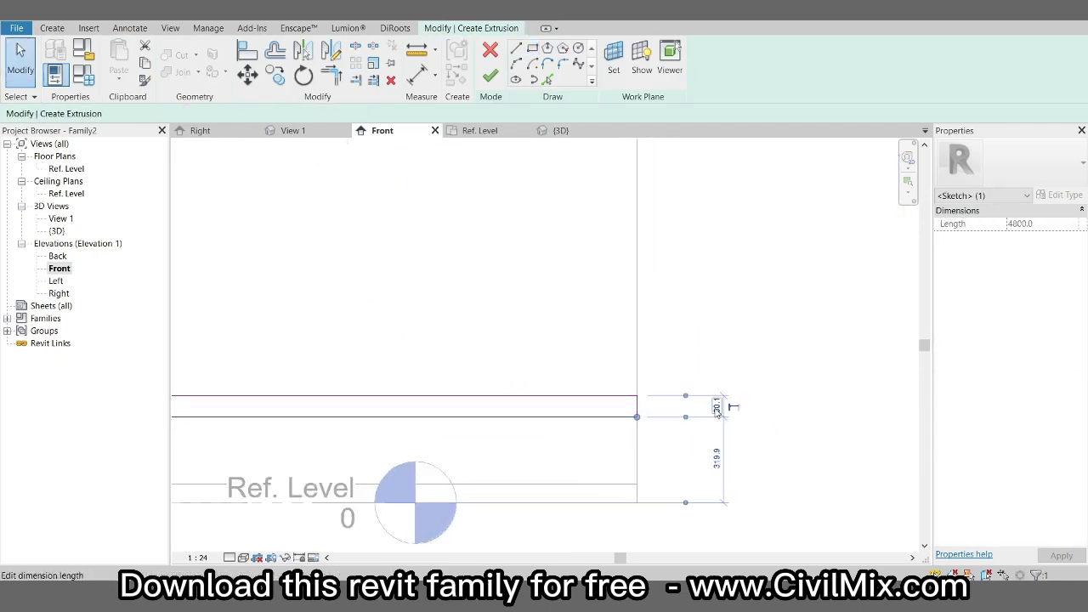
pyautogui.click(714, 406)
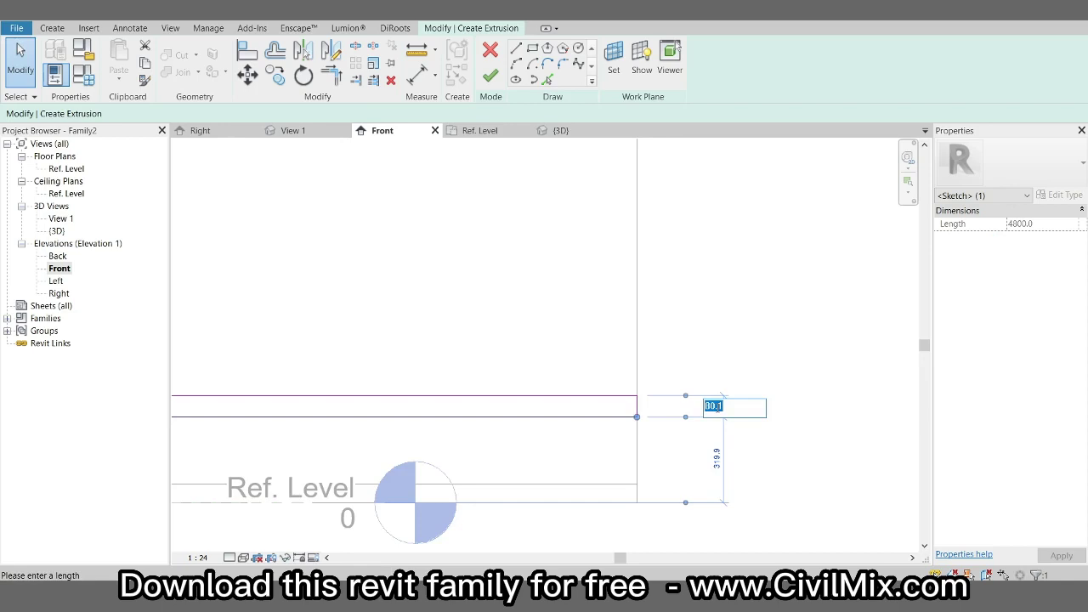
pyautogui.press('Return')
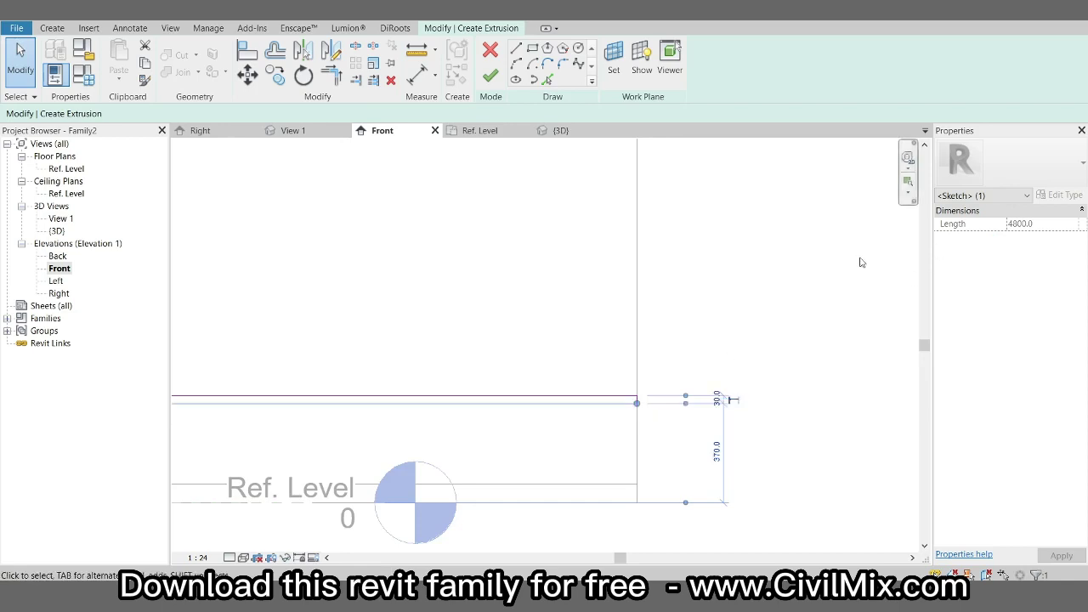
pyautogui.press('Escape')
# Make the shelf wood, extrude it from 30 to 530, and view it in 3D.
pyautogui.click(1073, 321)
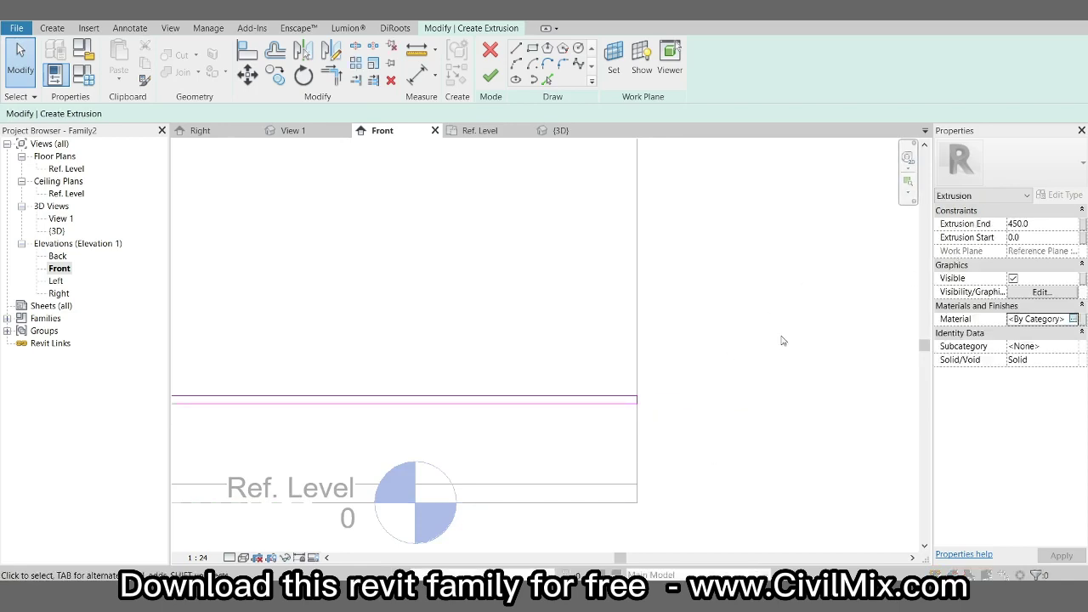
pyautogui.doubleClick(576, 432)
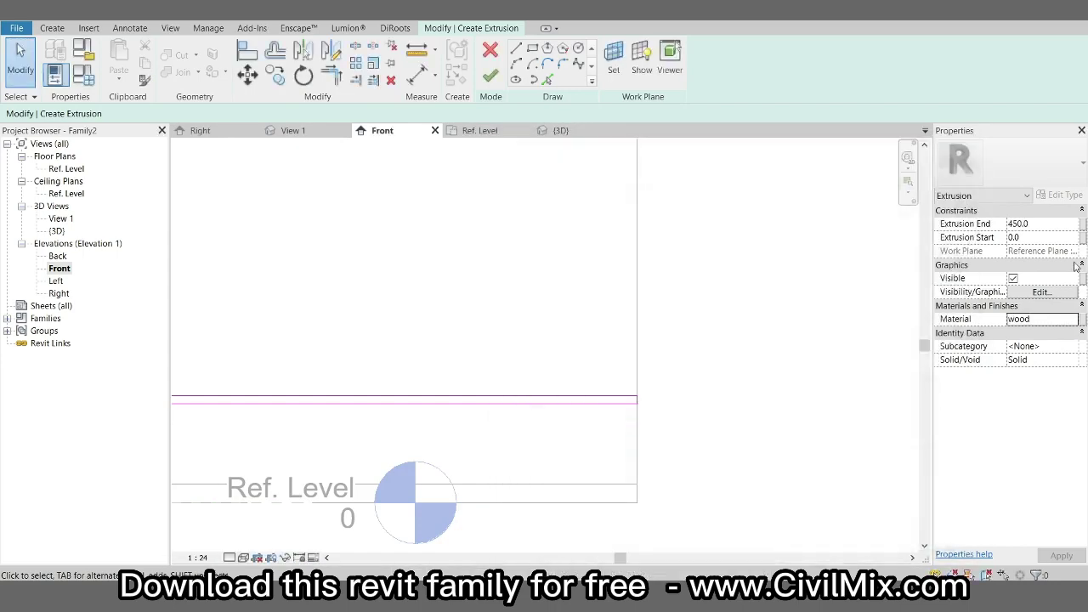
pyautogui.click(1075, 223)
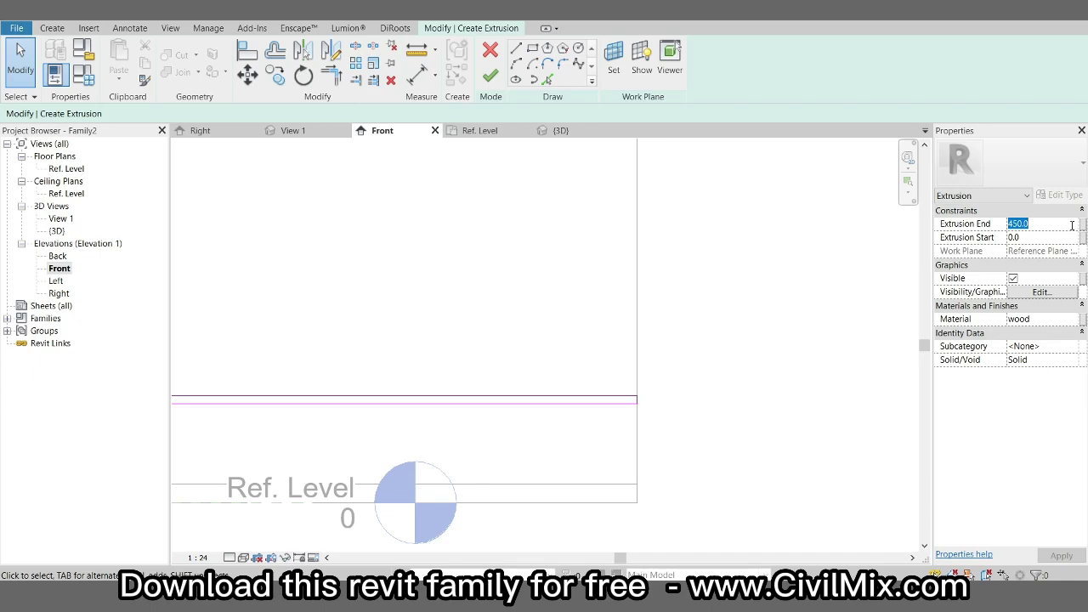
pyautogui.write('3')
pyautogui.press('BackSpace')
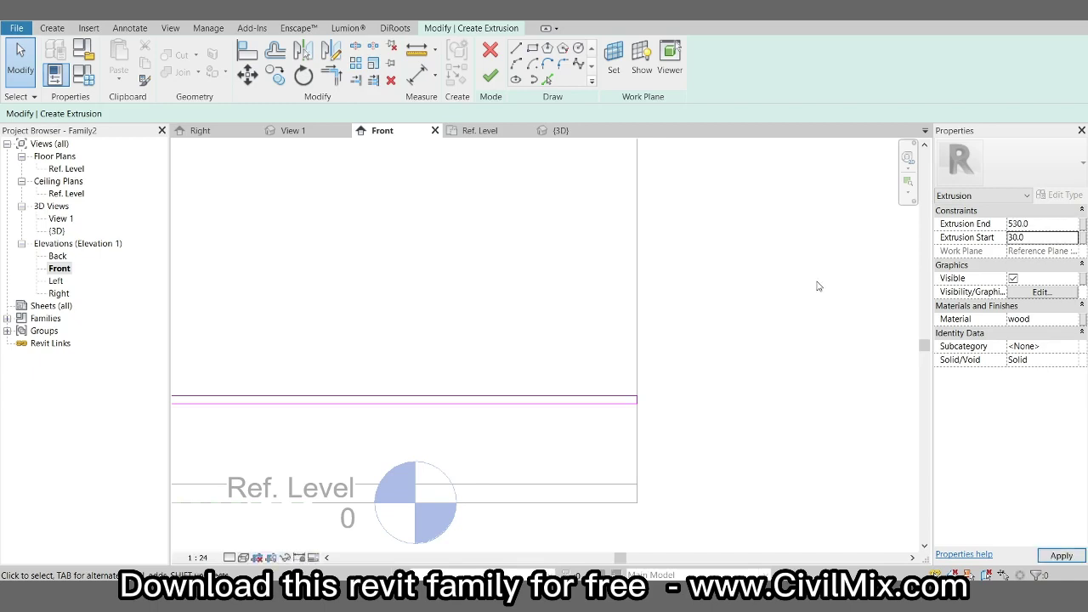
pyautogui.click(490, 76)
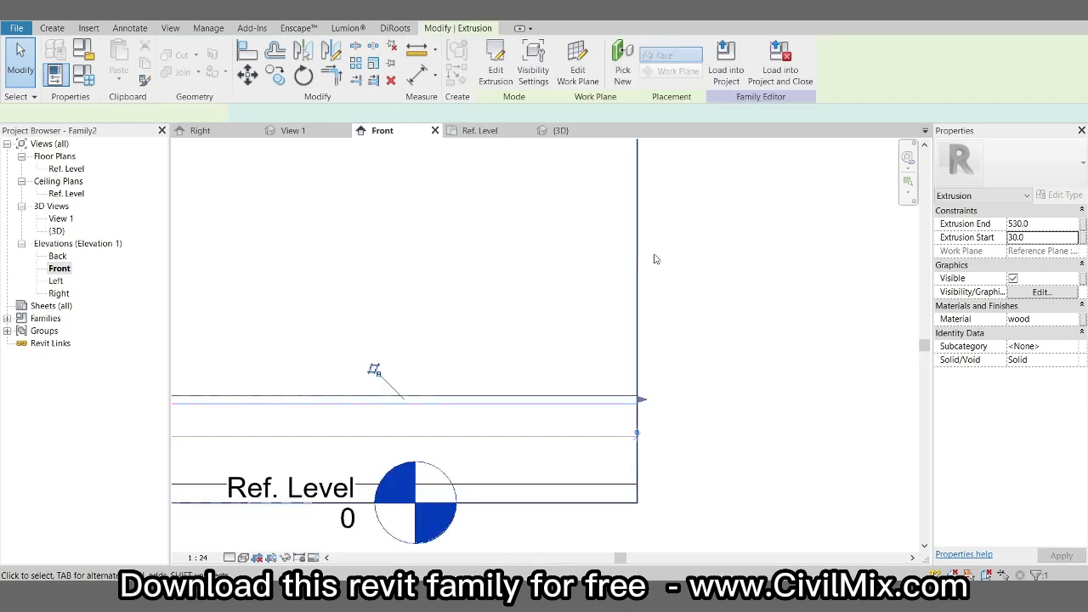
pyautogui.click(248, 10)
pyautogui.scroll(3, 629, 350)
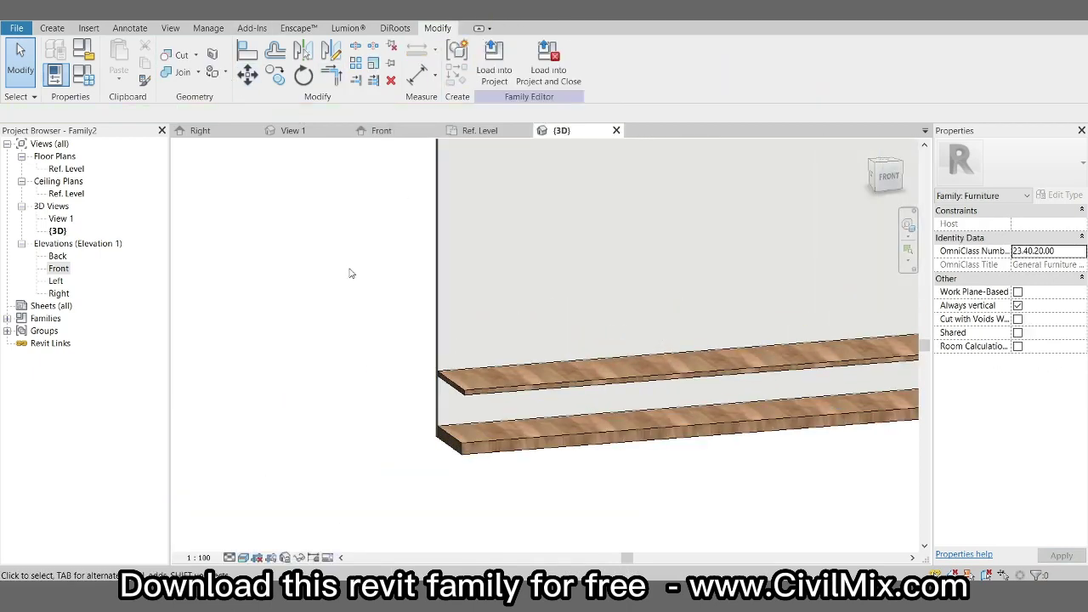
# Open the Front elevation, recentre the view, and start a new extrusion sketch.
pyautogui.doubleClick(59, 268)
pyautogui.scroll(-2, 447, 335)
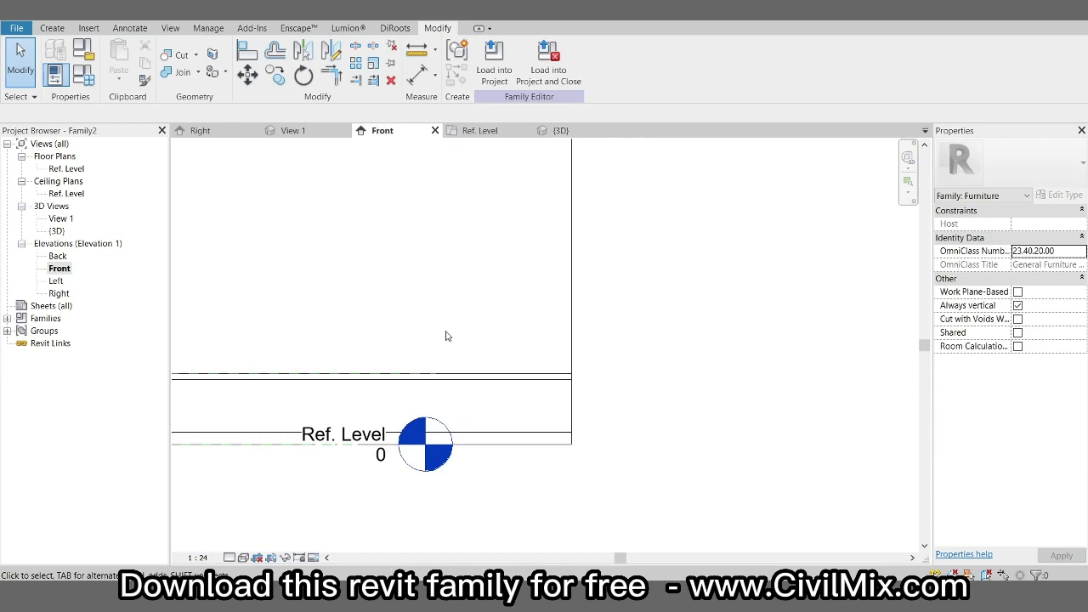
pyautogui.scroll(-1, 447, 336)
pyautogui.moveTo(445, 331); pyautogui.dragTo(790, 340, button='middle')
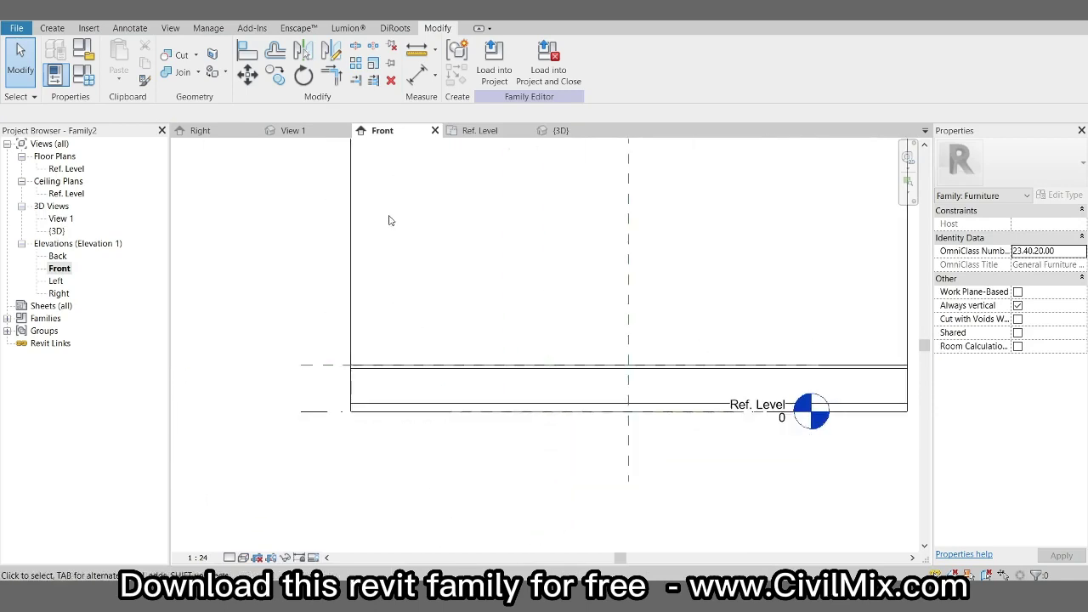
pyautogui.click(51, 28)
pyautogui.click(119, 59)
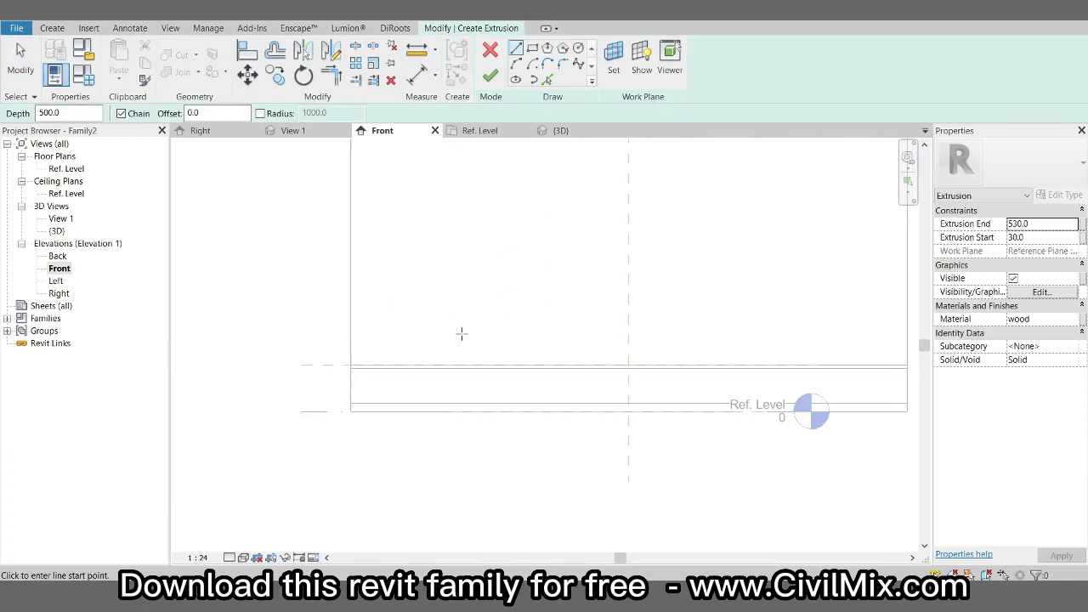
pyautogui.scroll(-2, 447, 352)
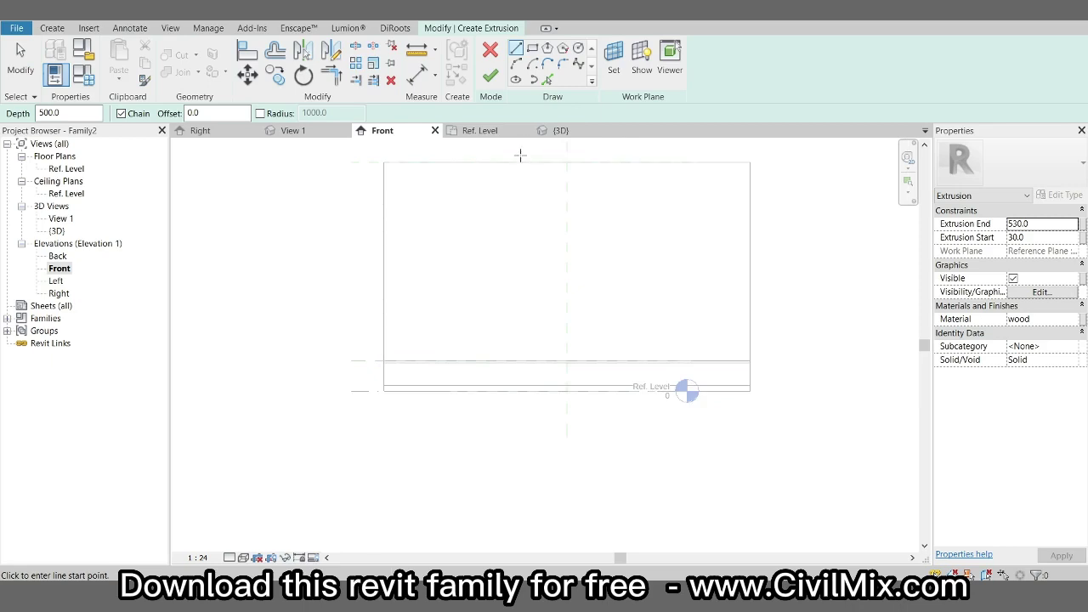
pyautogui.scroll(2, 327, 181)
# Draw a 4800 × 300 rectangle from the shelf corner, finish it, and view in 3D.
pyautogui.click(532, 50)
pyautogui.scroll(1, 425, 450)
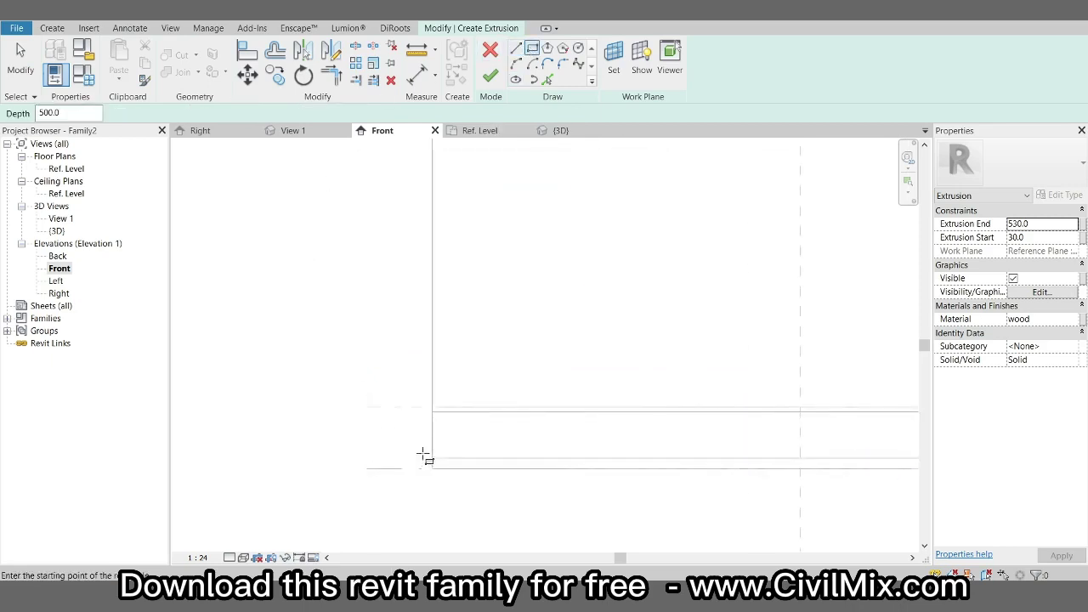
pyautogui.scroll(1, 425, 450)
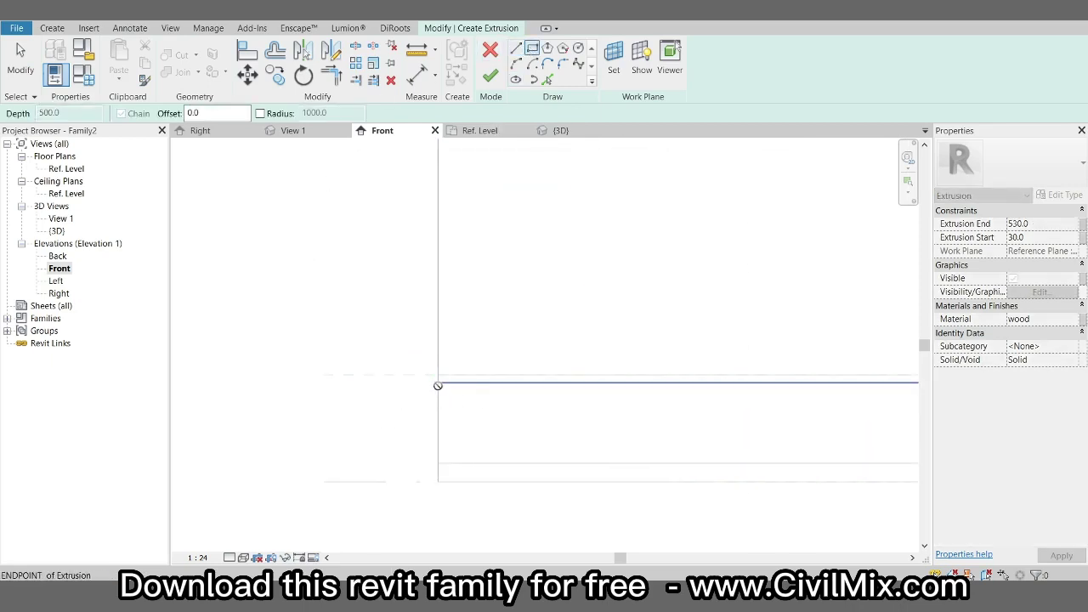
pyautogui.click(437, 385)
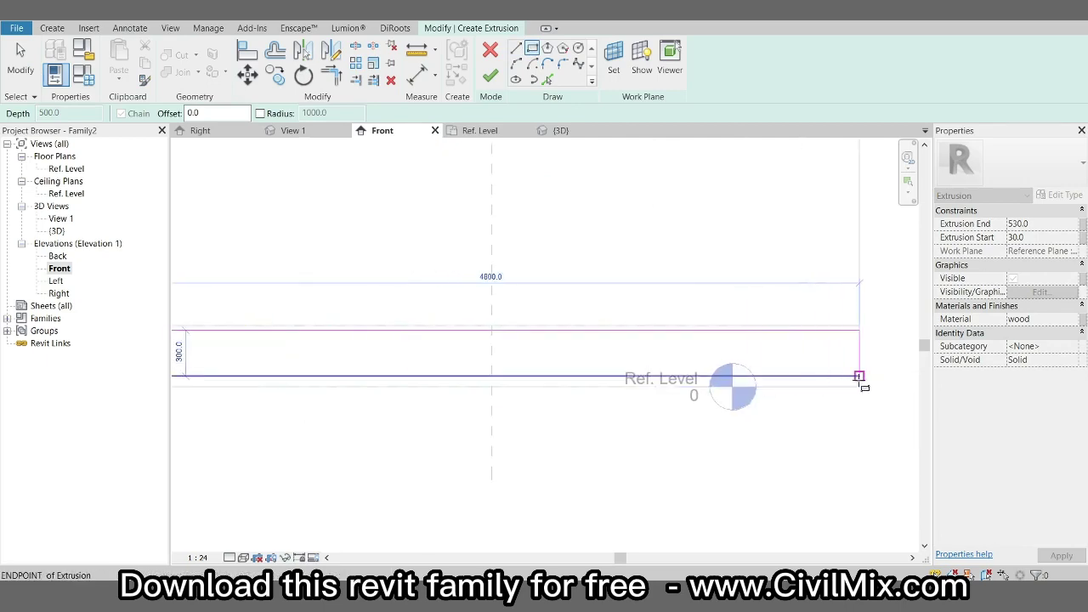
pyautogui.click(860, 376)
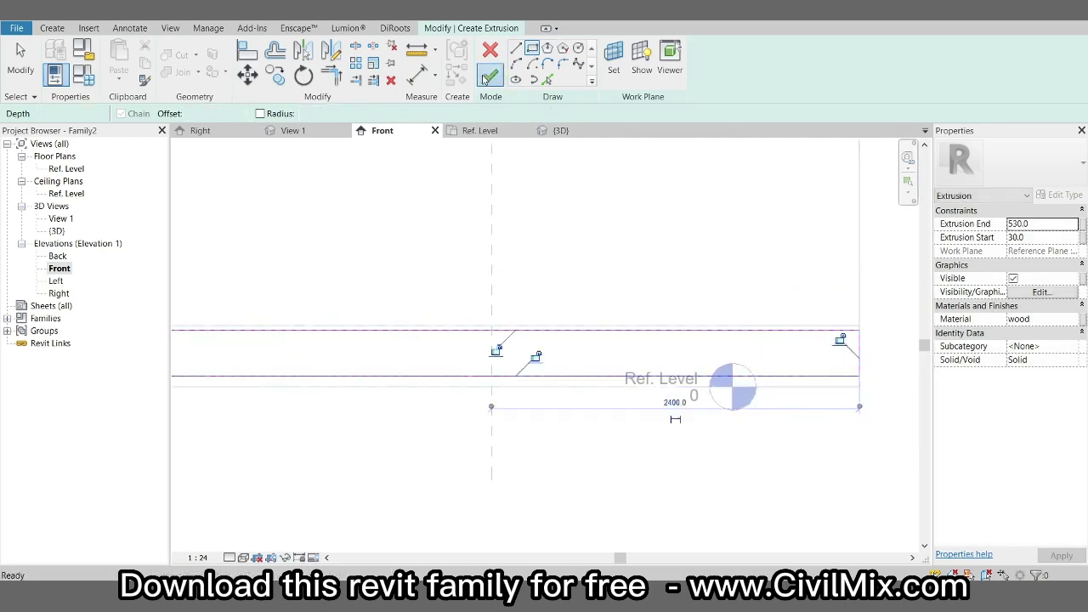
pyautogui.click(490, 77)
pyautogui.click(560, 130)
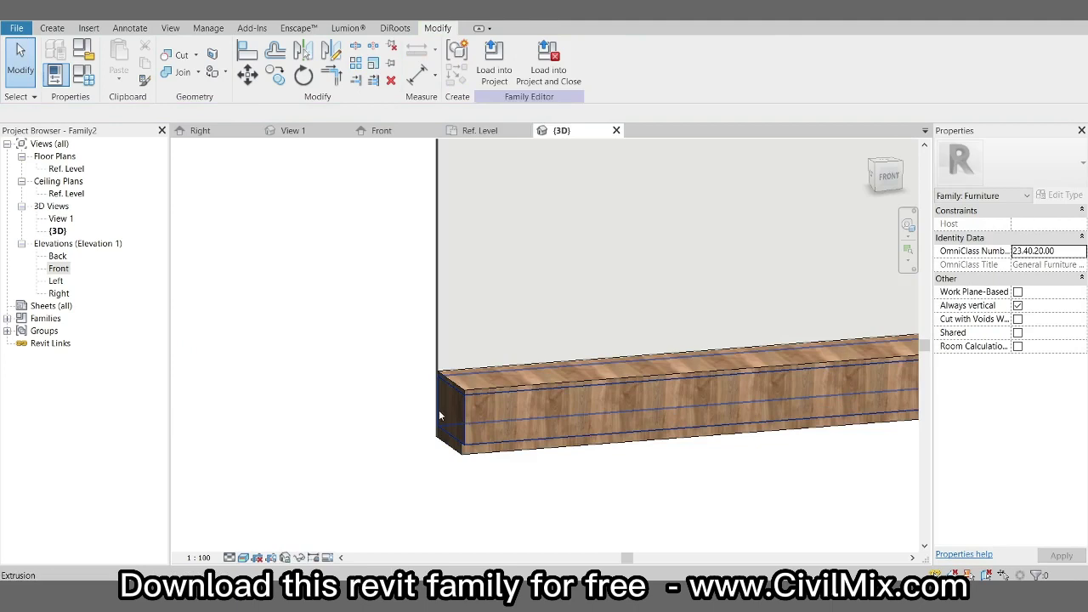
# Change the new wood extrusion's end depth to 500.
pyautogui.click(460, 440)
pyautogui.moveTo(411, 439)
pyautogui.keyDown('shift'); pyautogui.mouseDown(button='middle')
pyautogui.moveTo(412, 428)
pyautogui.moveTo(498, 440)
pyautogui.mouseUp(button='middle'); pyautogui.keyUp('shift')
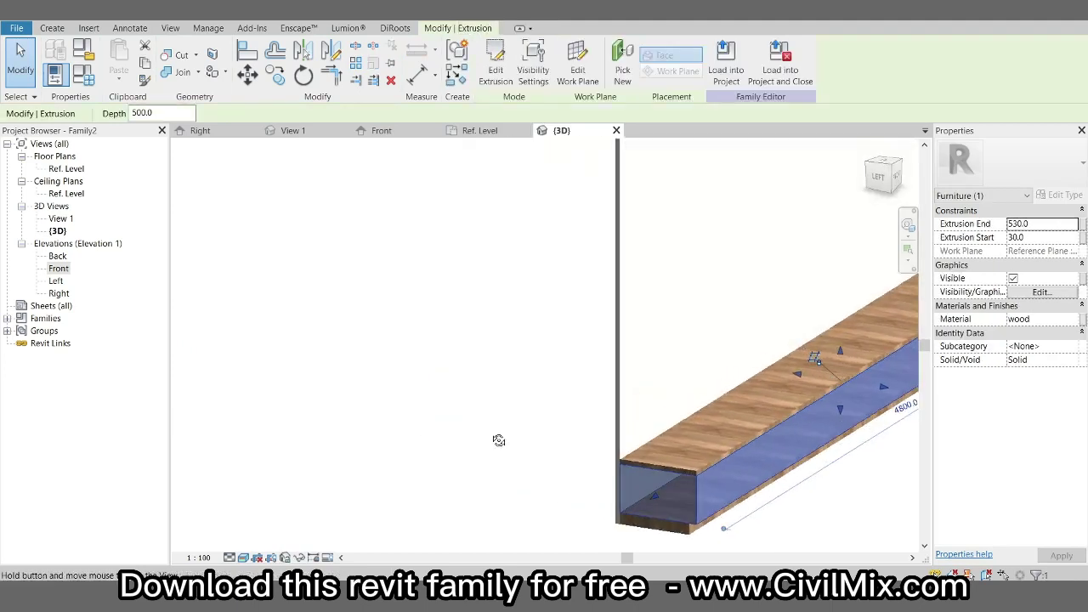
pyautogui.click(1043, 224)
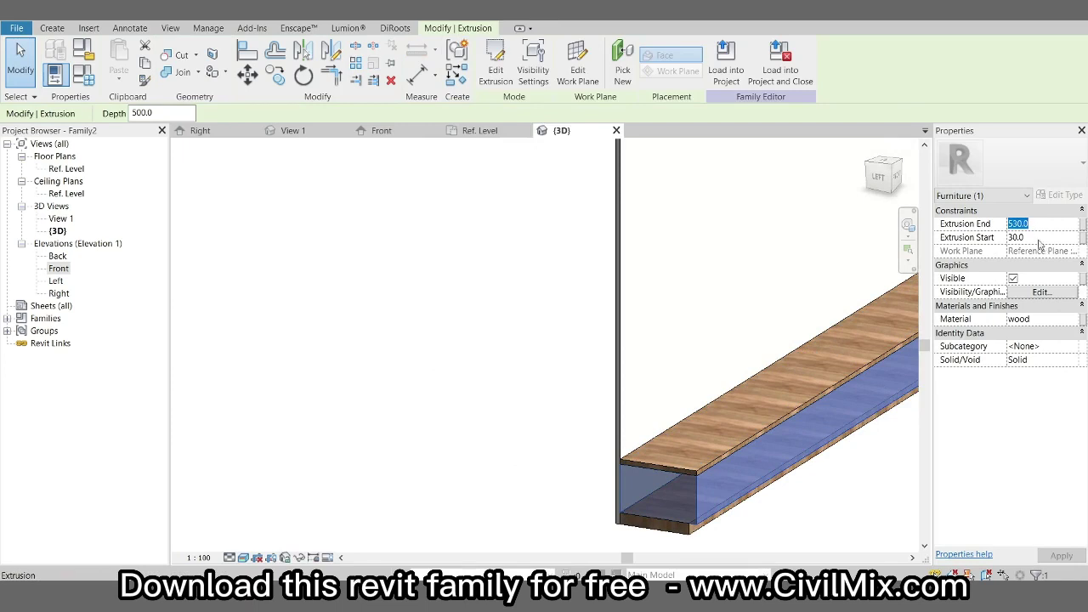
pyautogui.write('500')
pyautogui.click(388, 317)
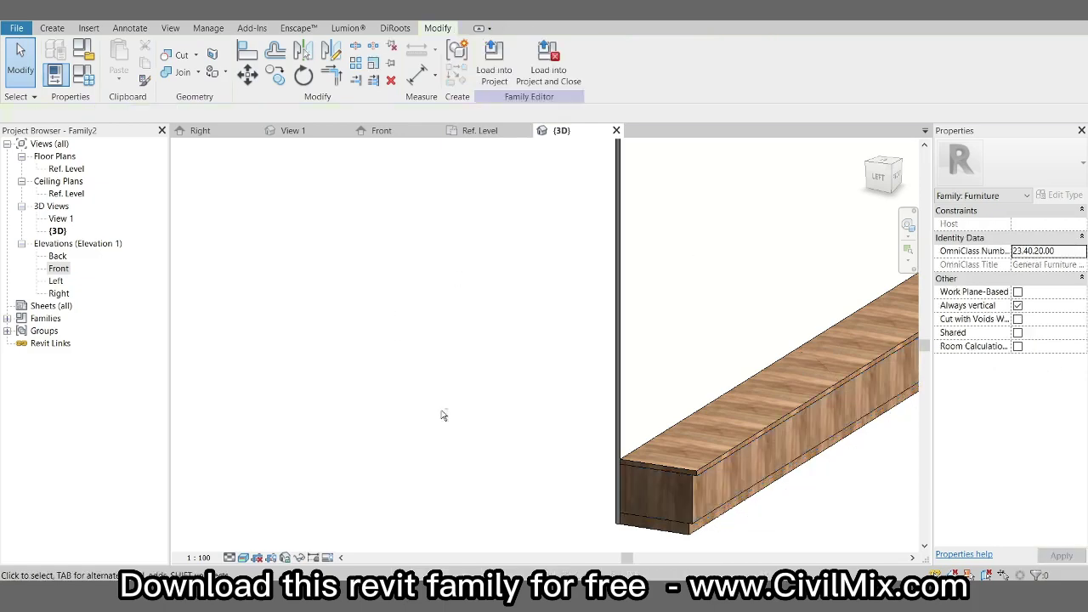
# Open the Front elevation, pan to the unit, and select the wood base extrusion.
pyautogui.click(398, 401)
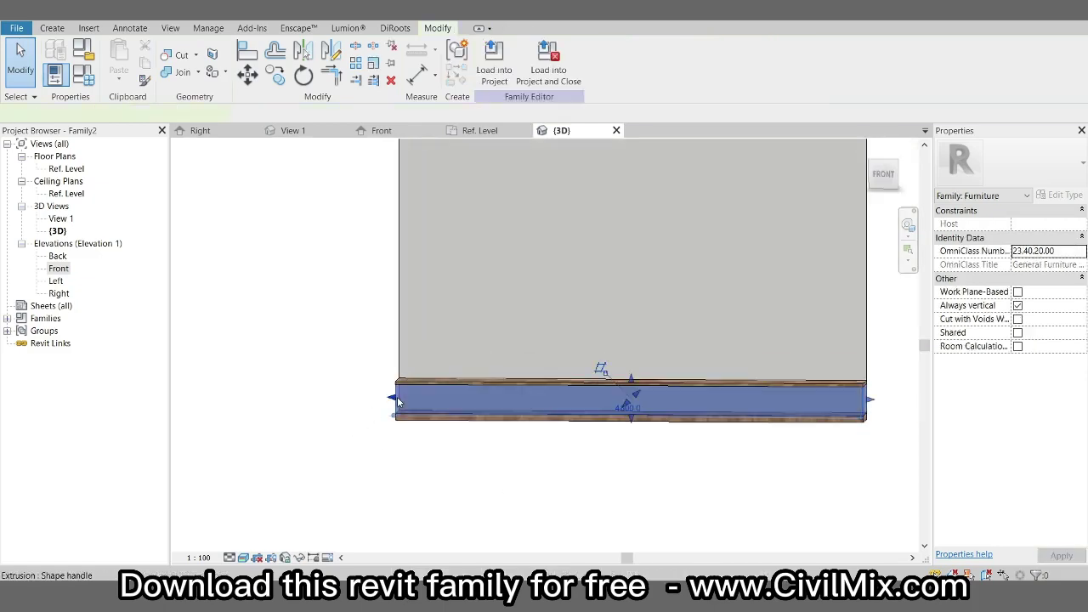
pyautogui.click(398, 401)
pyautogui.doubleClick(60, 269)
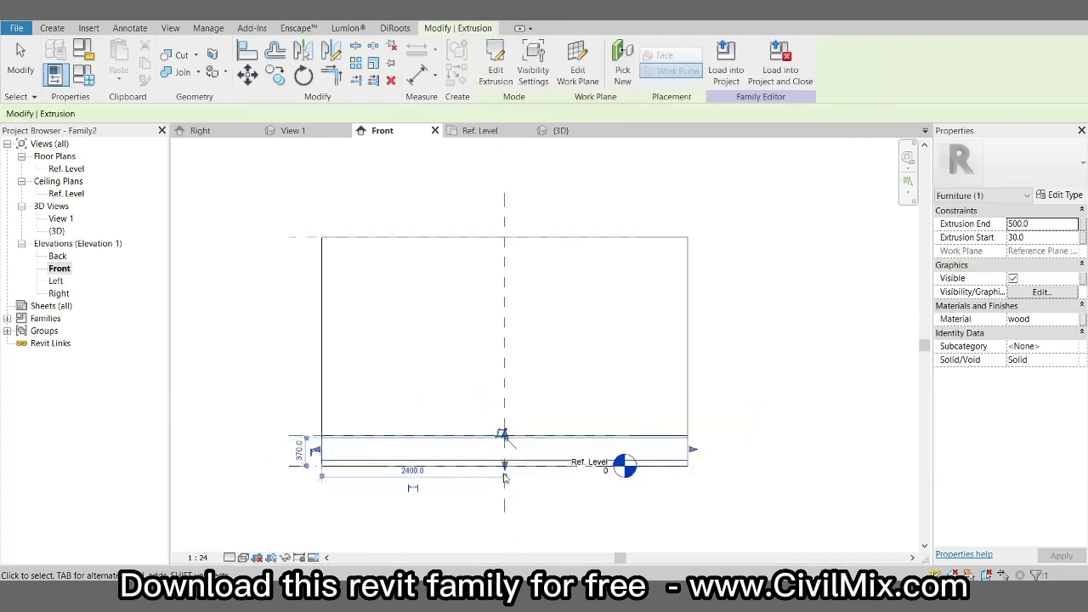
pyautogui.press('Escape')
pyautogui.moveTo(504, 478); pyautogui.dragTo(551, 424, button='middle')
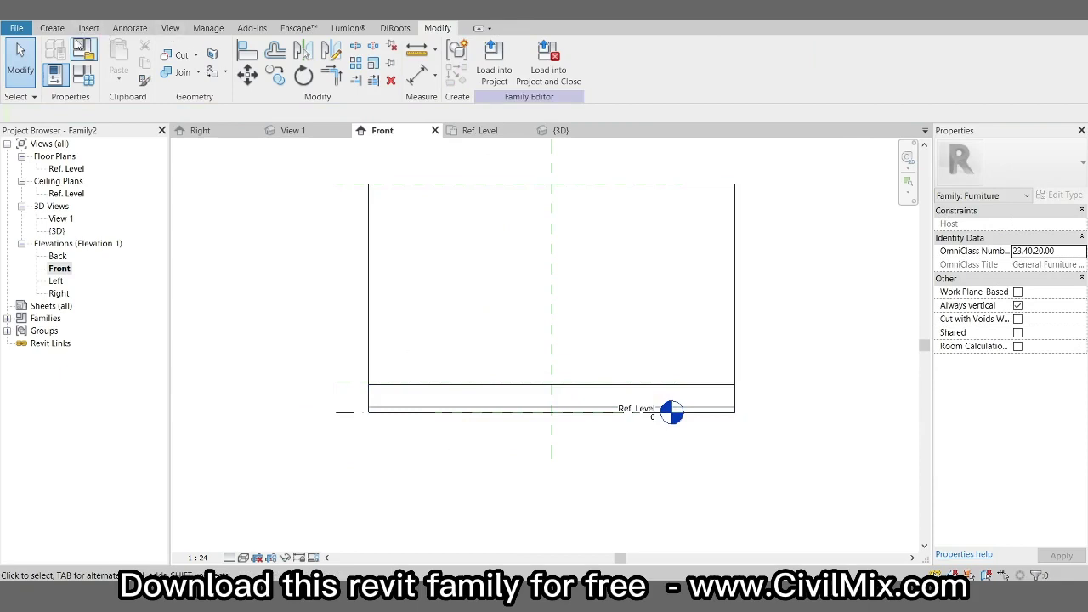
pyautogui.click(366, 399)
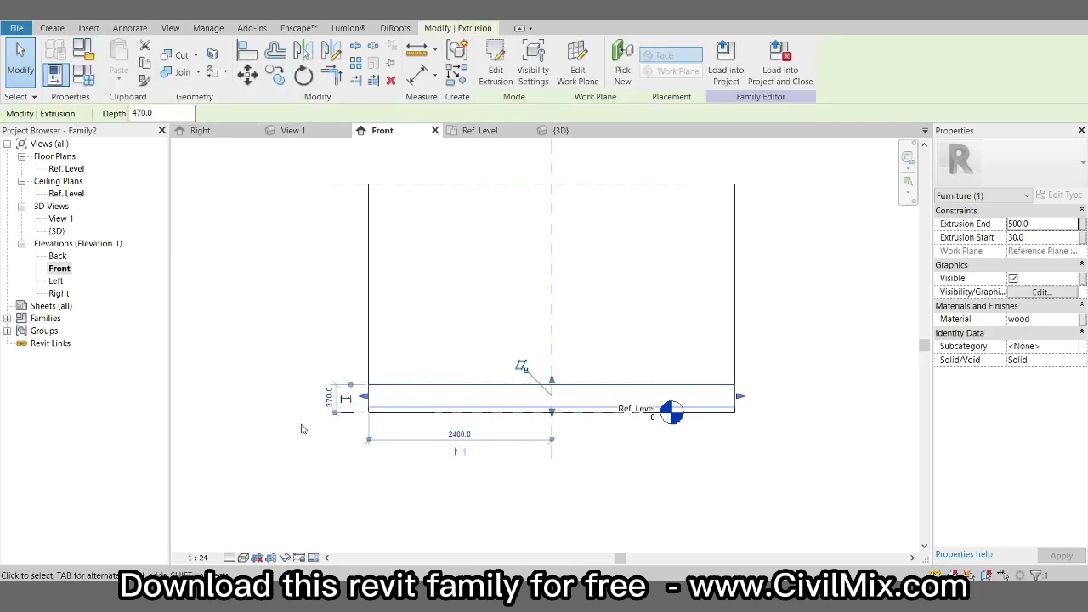
# Start a void extrusion and sketch a 250-high edge 500 left of the base's midpoint.
pyautogui.click(52, 28)
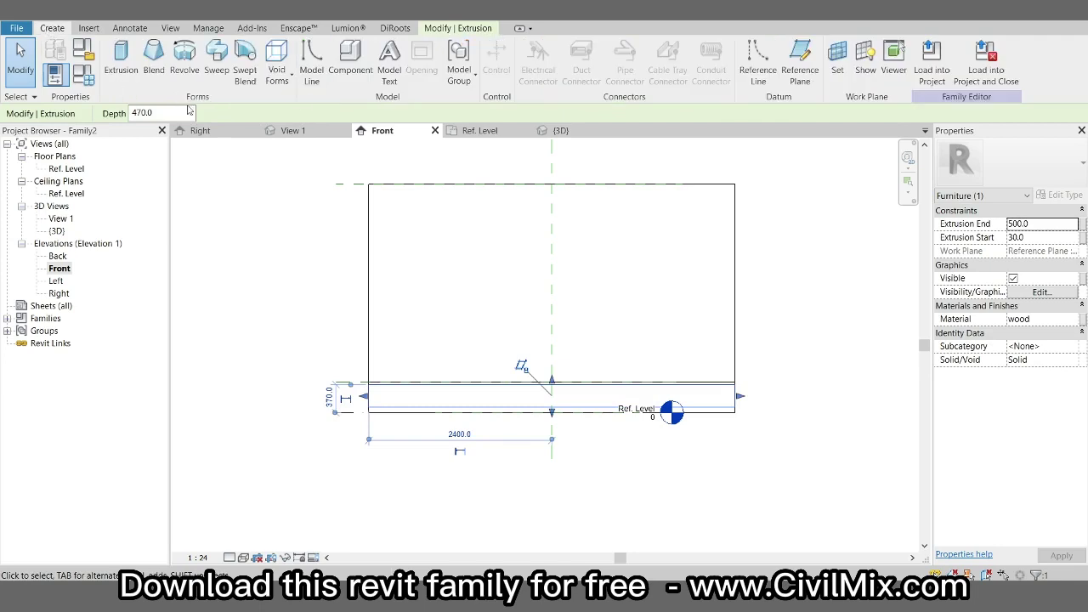
pyautogui.click(277, 73)
pyautogui.click(310, 103)
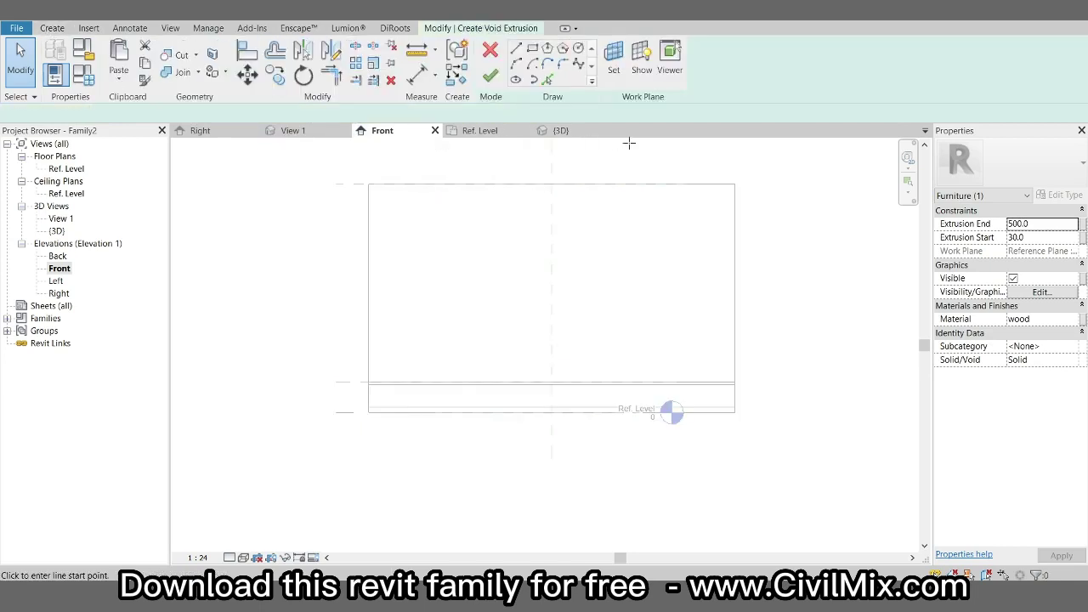
pyautogui.scroll(2, 558, 409)
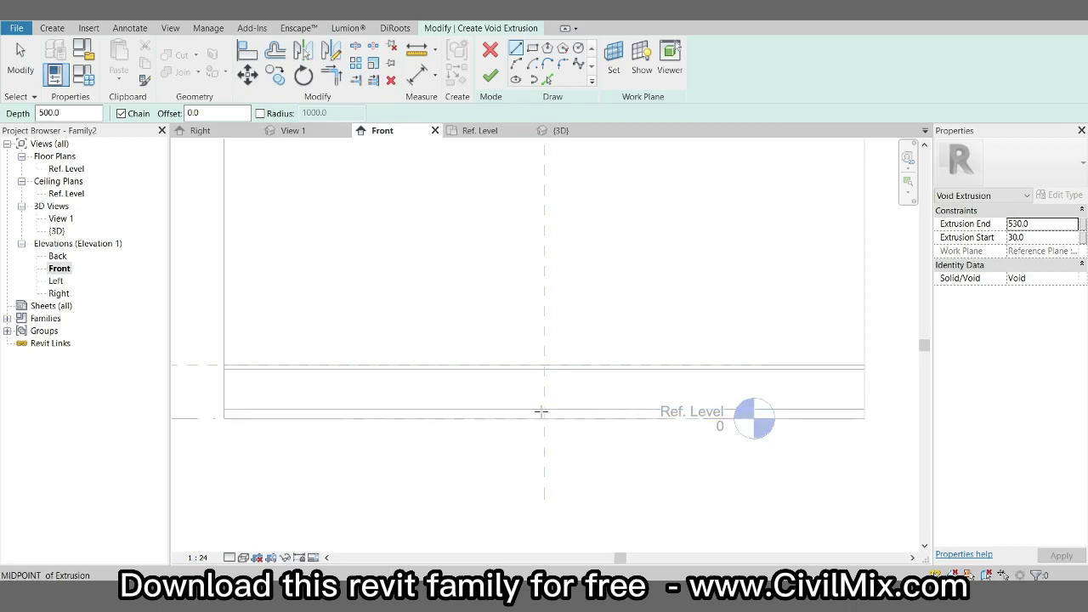
pyautogui.click(541, 411)
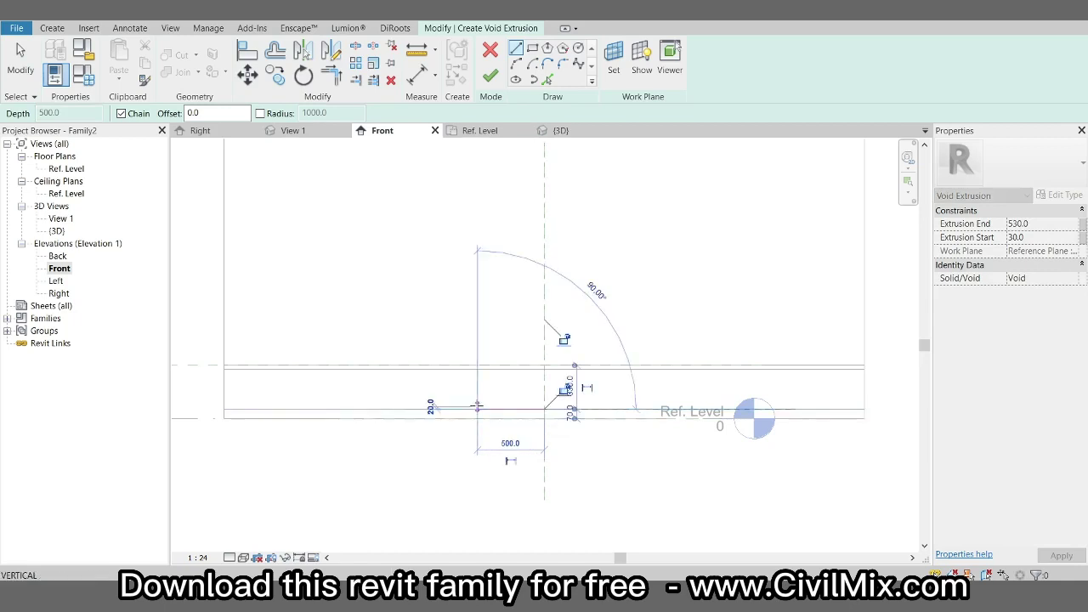
pyautogui.click(477, 408)
pyautogui.scroll(2, 477, 379)
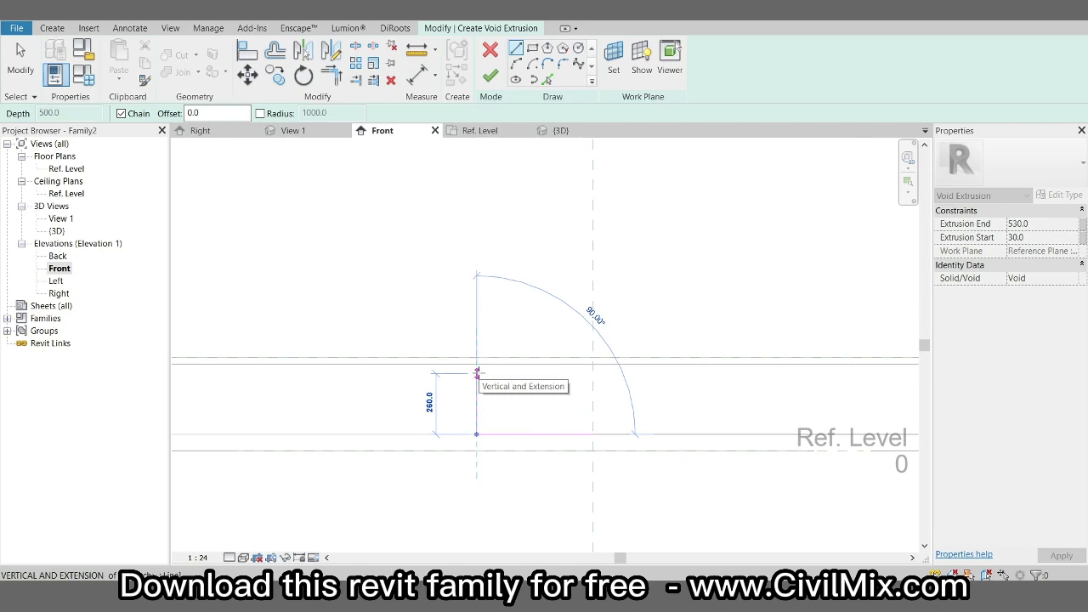
pyautogui.click(477, 372)
pyautogui.scroll(3, 477, 374)
pyautogui.press('Escape')
pyautogui.press('Escape')
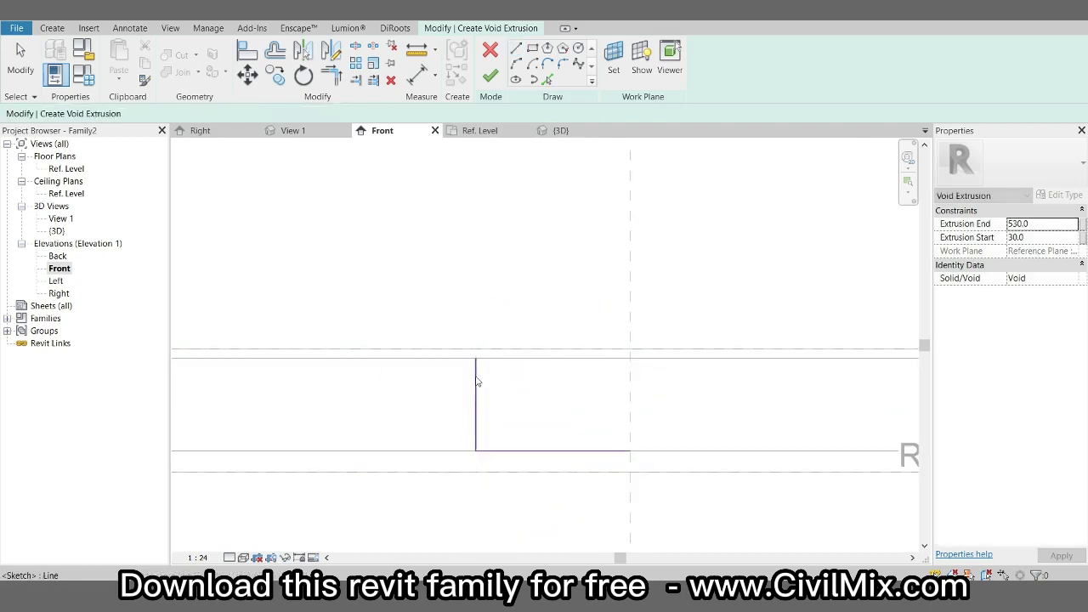
pyautogui.click(476, 382)
pyautogui.click(430, 401)
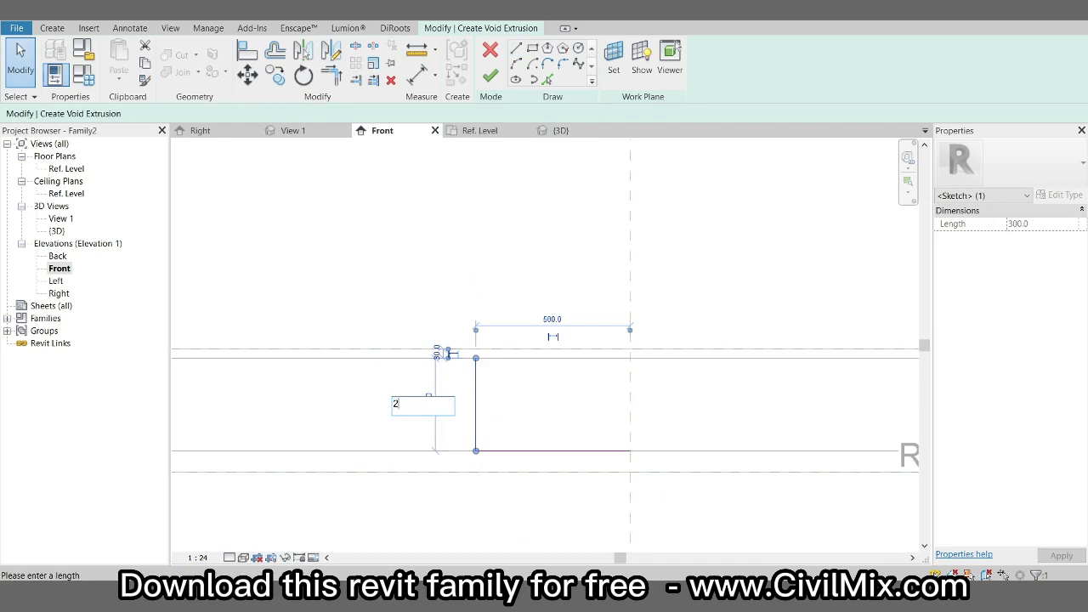
pyautogui.press('Return')
pyautogui.scroll(-1, 444, 381)
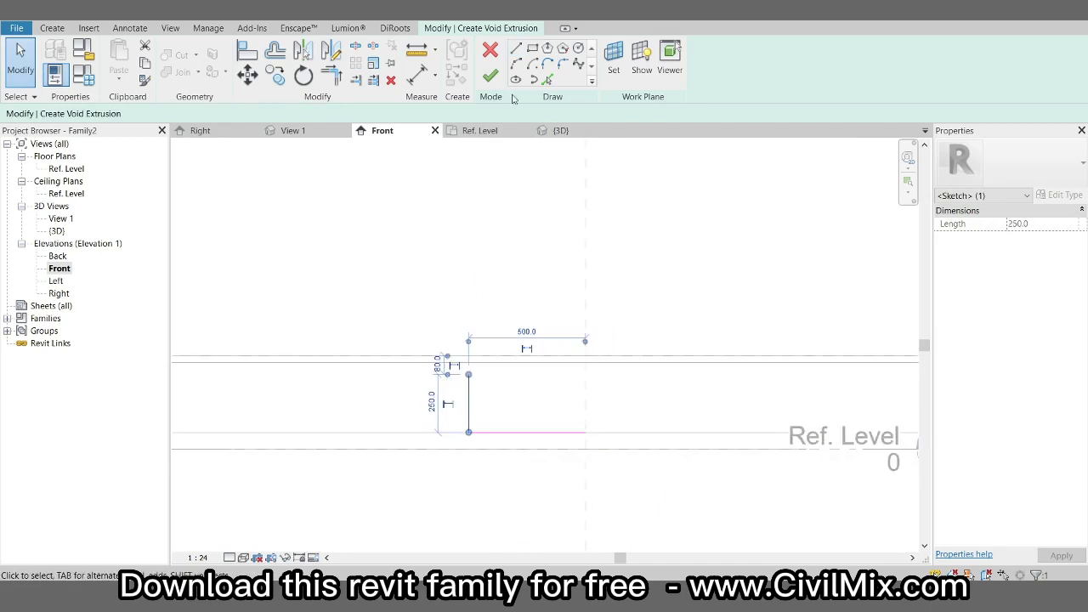
# Add the 1000-long top edge, close the outline at Ref. Level, and finish the void.
pyautogui.click(516, 49)
pyautogui.click(468, 374)
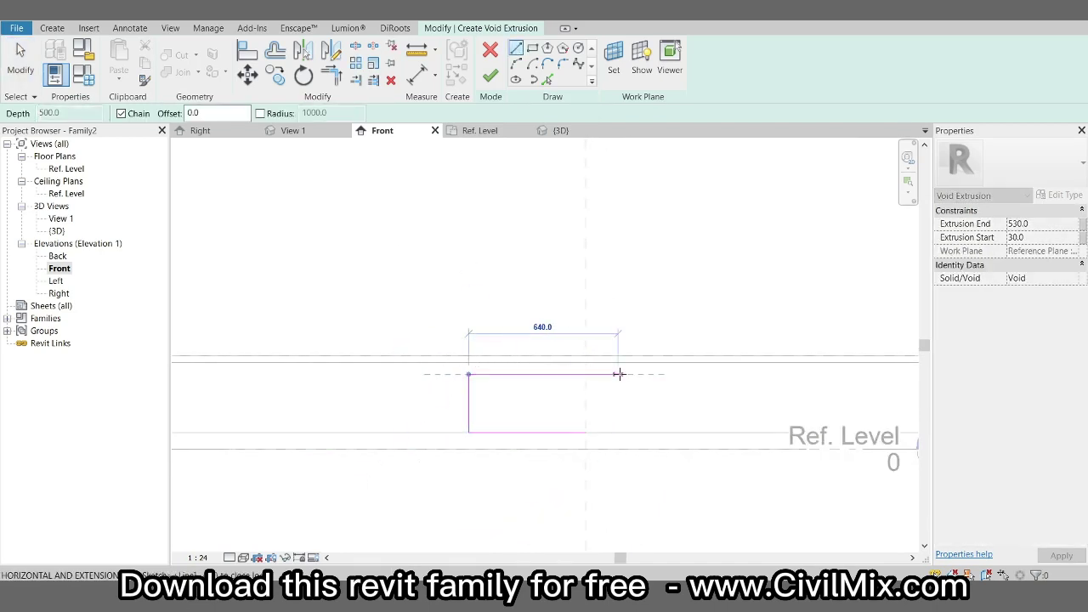
pyautogui.press('Return')
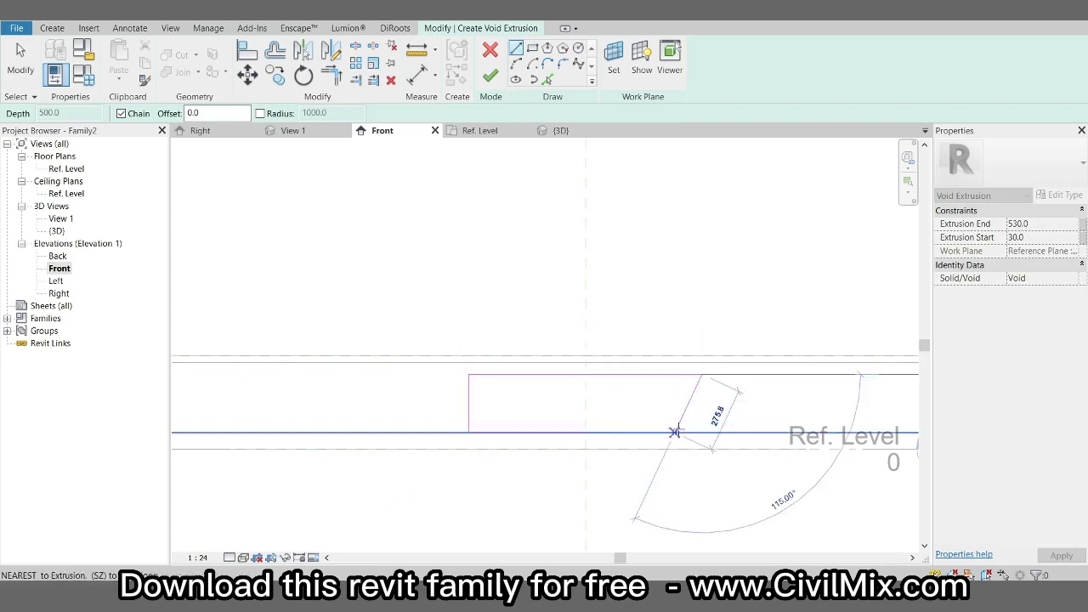
pyautogui.click(702, 432)
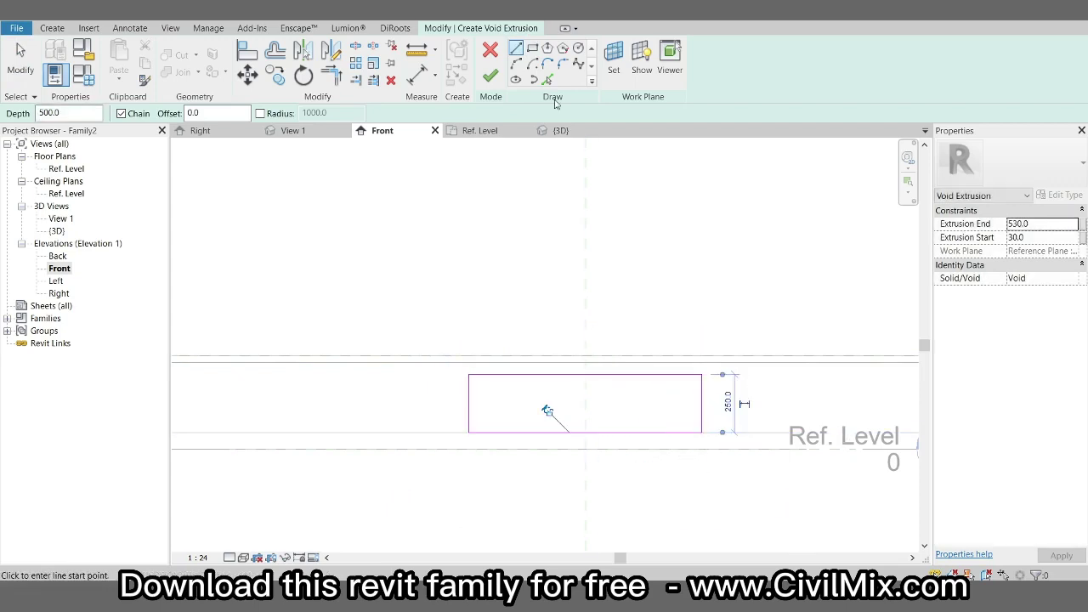
pyautogui.click(490, 76)
pyautogui.click(546, 205)
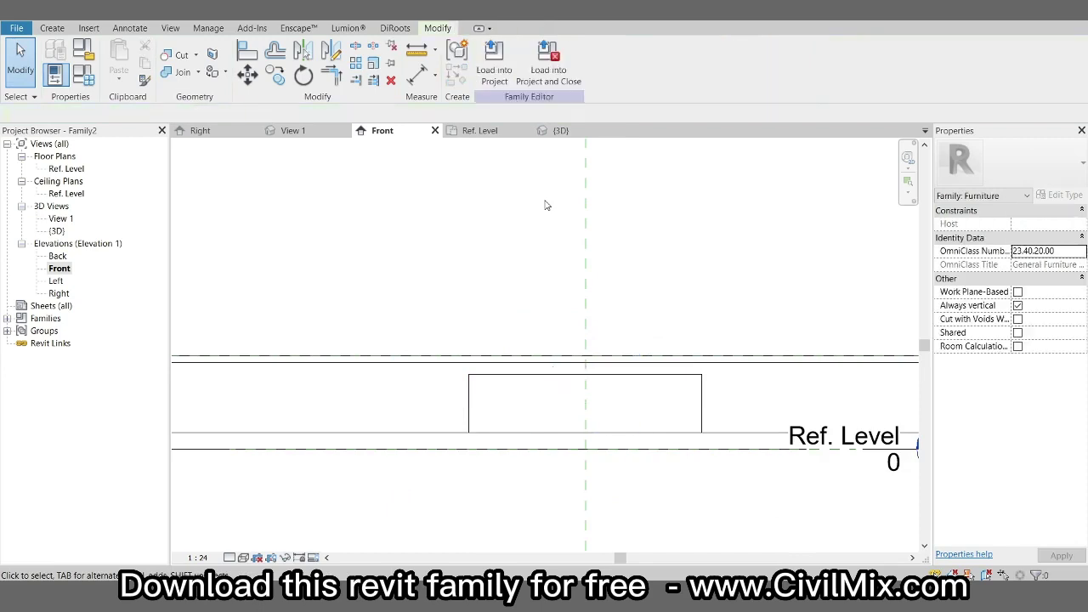
pyautogui.click(560, 131)
pyautogui.scroll(-2, 626, 485)
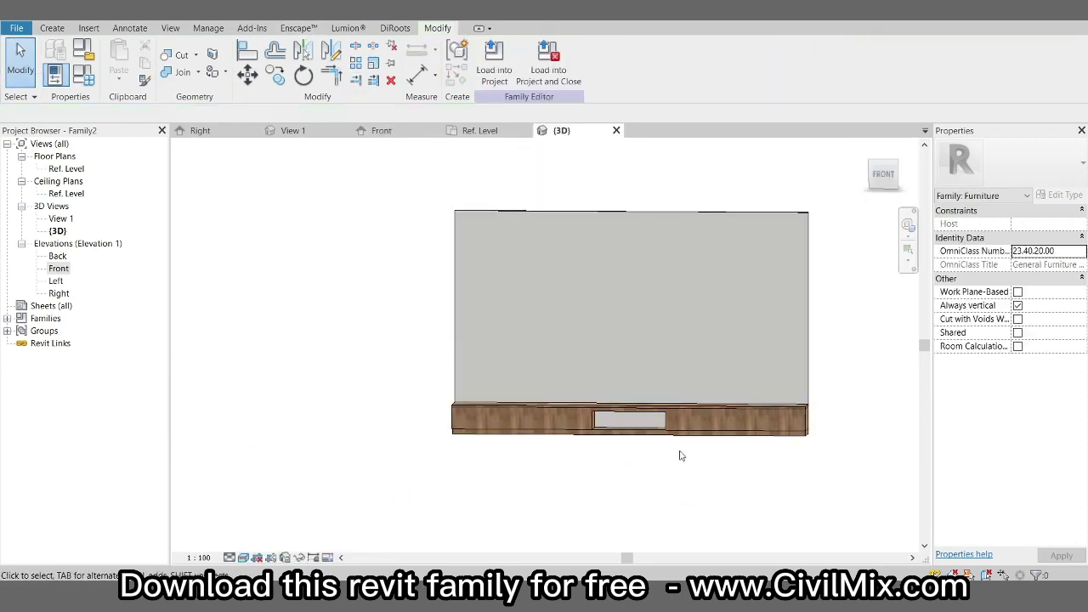
# Change the niche void's Extrusion Start to 40 and orbit to inspect the recessed niche.
pyautogui.keyDown('shift'); pyautogui.moveTo(680, 455); pyautogui.dragTo(607, 478, button='middle'); pyautogui.keyUp('shift')
pyautogui.click(697, 407)
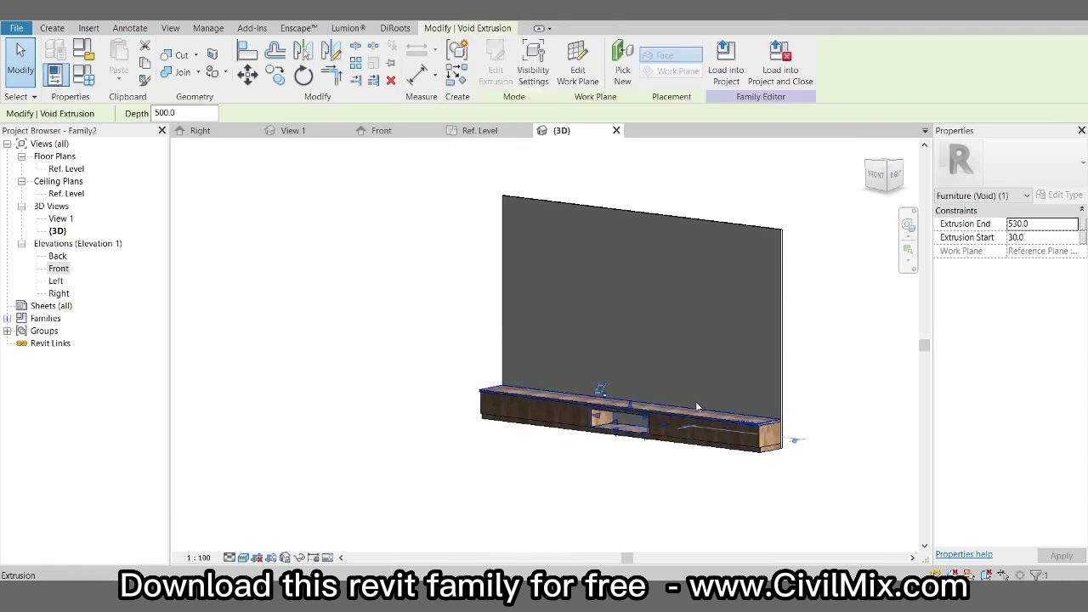
pyautogui.click(1034, 238)
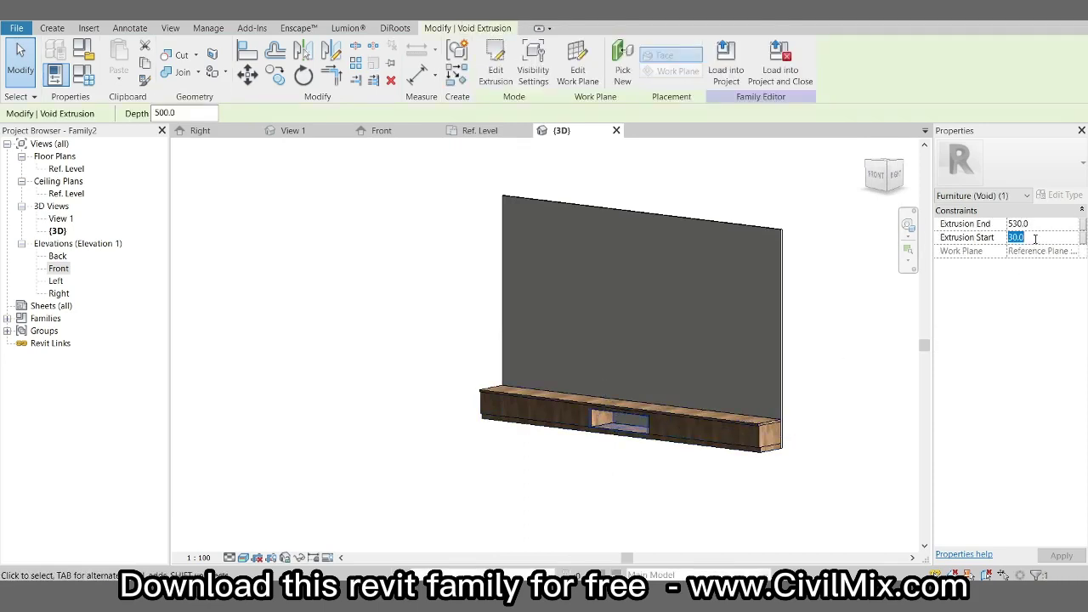
pyautogui.click(870, 414)
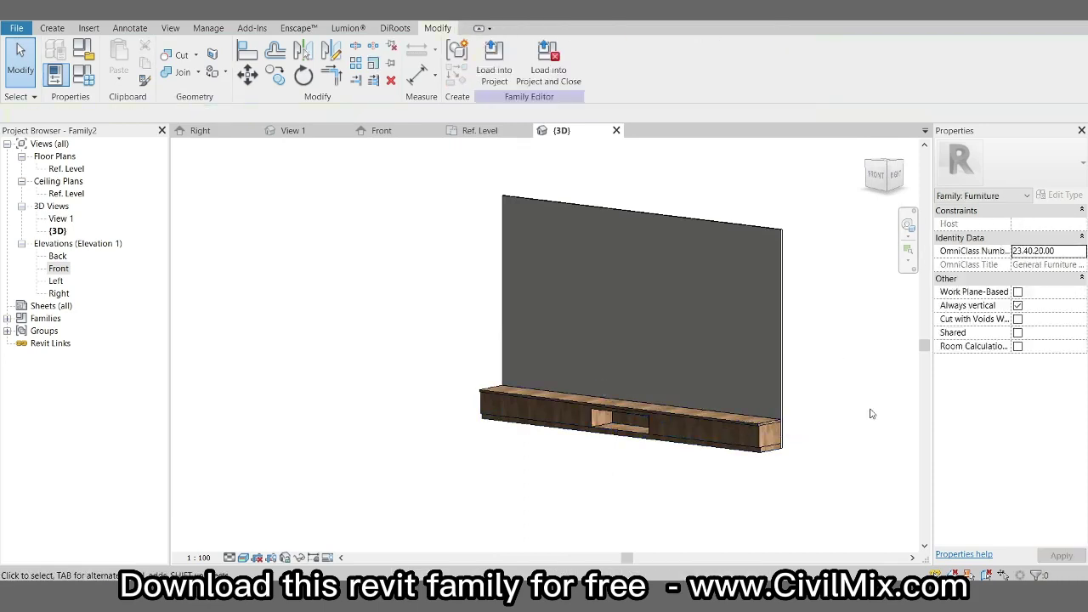
pyautogui.keyDown('shift'); pyautogui.moveTo(347, 414); pyautogui.dragTo(383, 417, button='middle'); pyautogui.keyUp('shift')
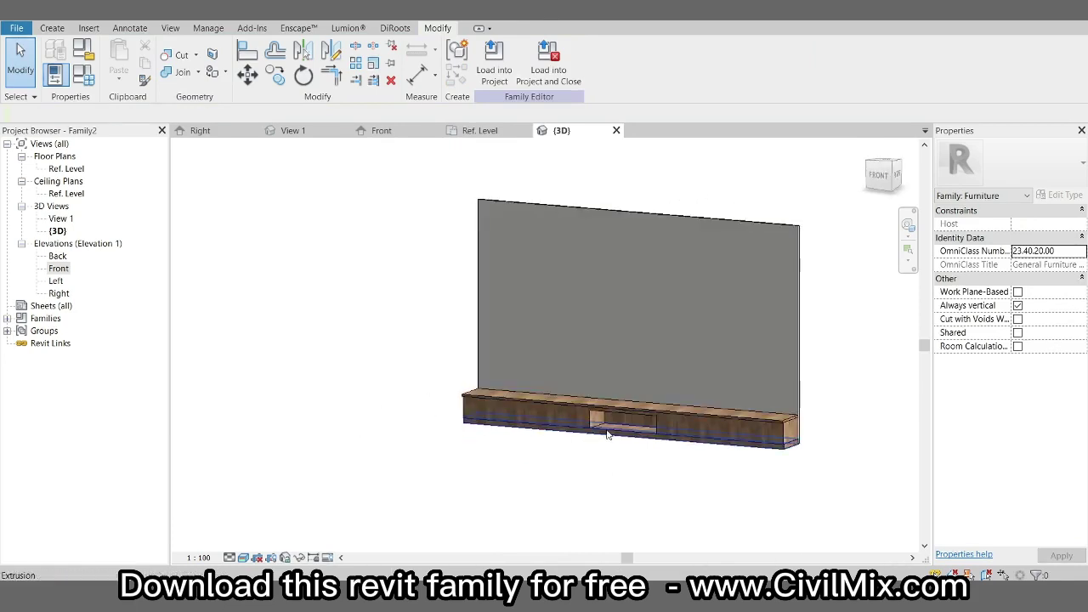
pyautogui.click(618, 420)
pyautogui.click(1041, 237)
pyautogui.write('40')
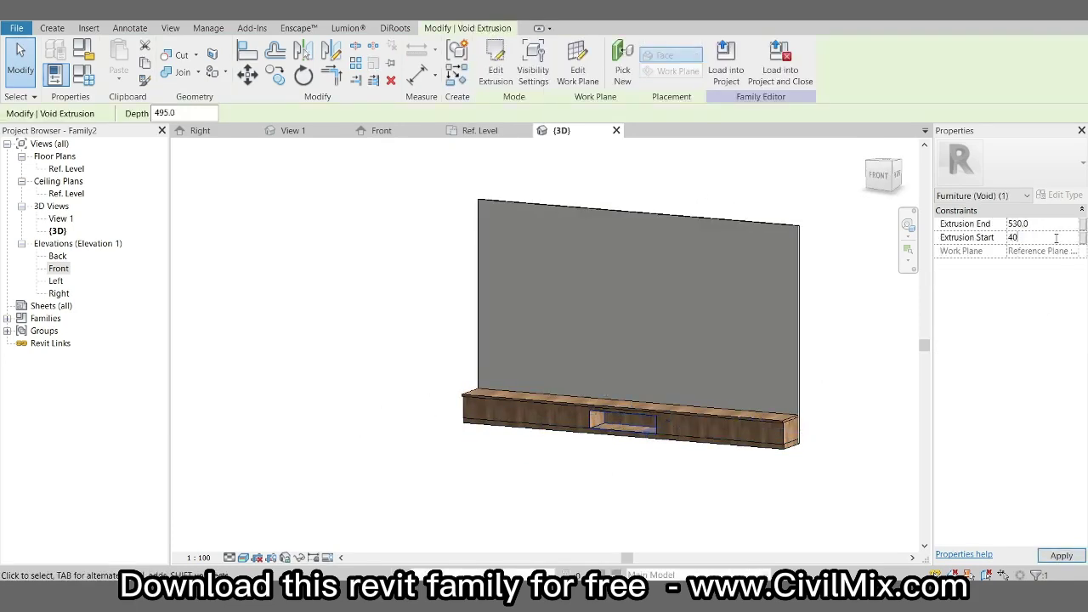
pyautogui.click(856, 371)
pyautogui.moveTo(556, 452)
pyautogui.keyDown('shift'); pyautogui.mouseDown(button='middle')
pyautogui.moveTo(573, 355)
pyautogui.moveTo(498, 379)
pyautogui.moveTo(425, 457)
pyautogui.moveTo(386, 430)
pyautogui.moveTo(524, 396)
pyautogui.moveTo(621, 454)
pyautogui.moveTo(612, 495)
pyautogui.moveTo(600, 478)
pyautogui.moveTo(544, 505)
pyautogui.moveTo(510, 484)
pyautogui.moveTo(528, 444)
pyautogui.mouseUp(button='middle'); pyautogui.keyUp('shift')
pyautogui.scroll(3, 621, 454)
pyautogui.scroll(-2, 476, 468)
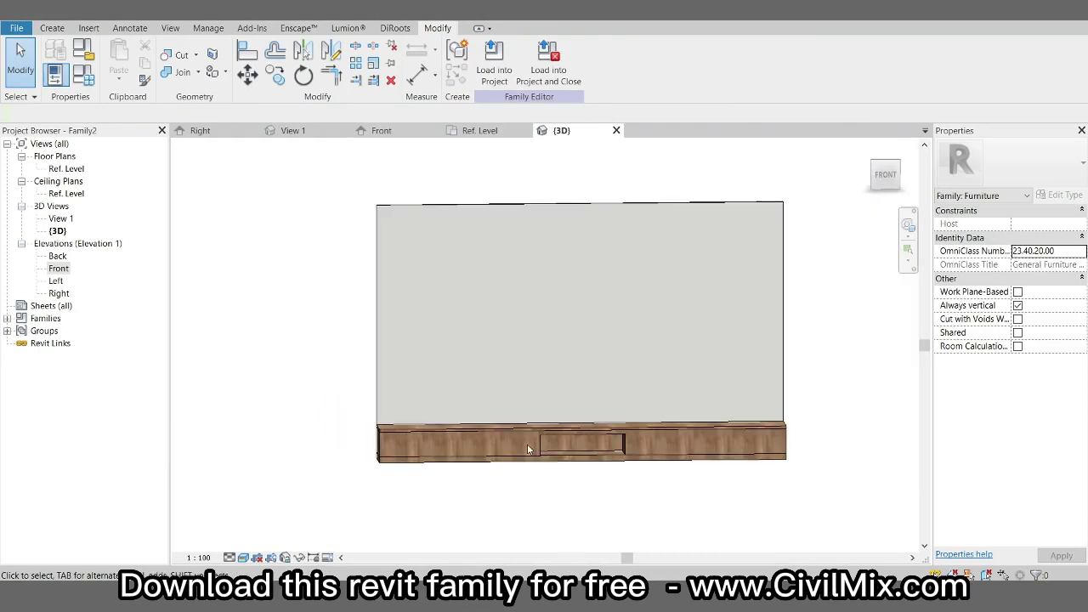
# In the Front elevation, sketch a new solid-extrusion rectangle at the cabinet's left end.
pyautogui.doubleClick(60, 269)
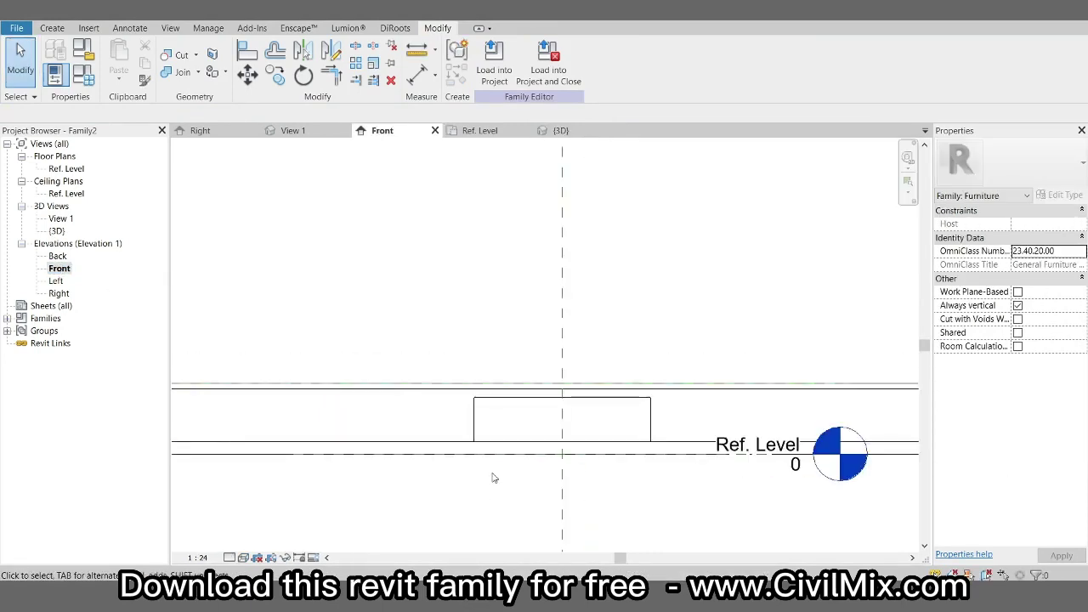
pyautogui.moveTo(477, 533)
pyautogui.mouseDown(button='middle')
pyautogui.moveTo(600, 515)
pyautogui.moveTo(643, 522)
pyautogui.mouseUp(button='middle')
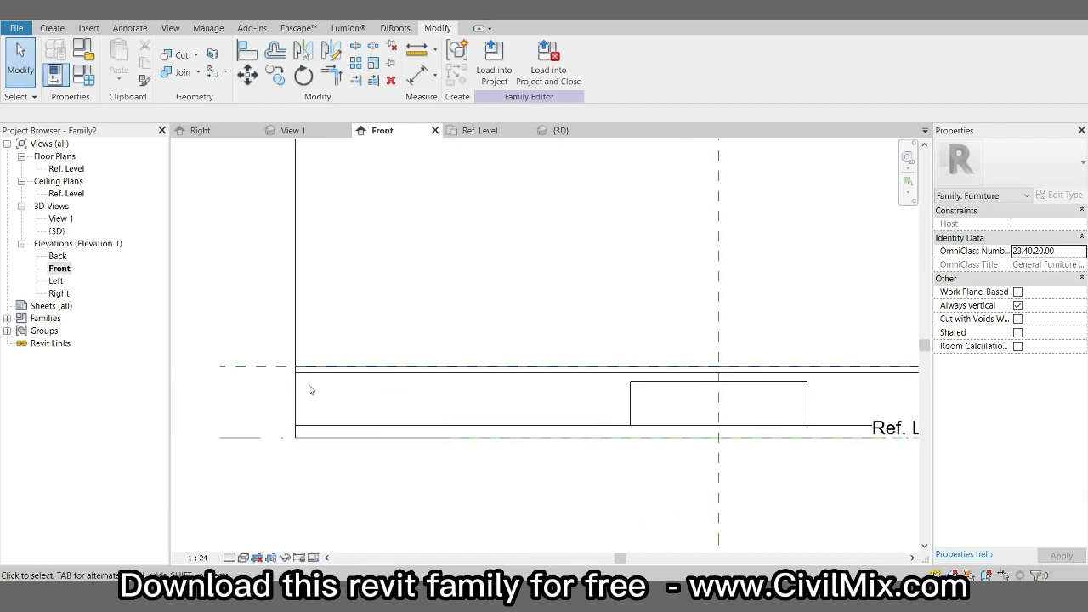
pyautogui.click(52, 30)
pyautogui.click(111, 64)
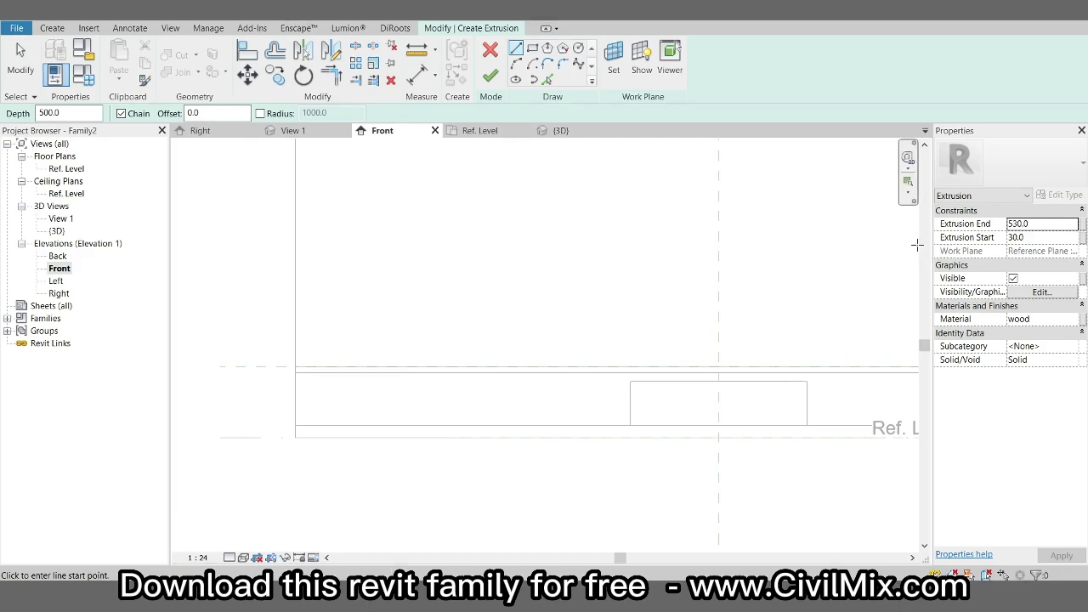
pyautogui.click(531, 49)
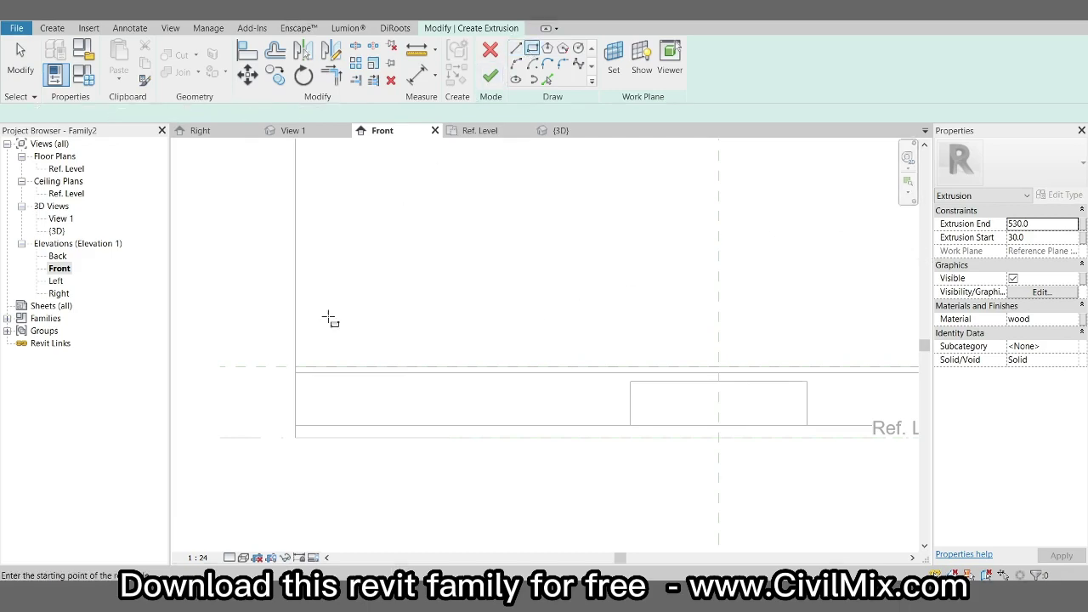
pyautogui.scroll(2, 303, 374)
pyautogui.click(305, 373)
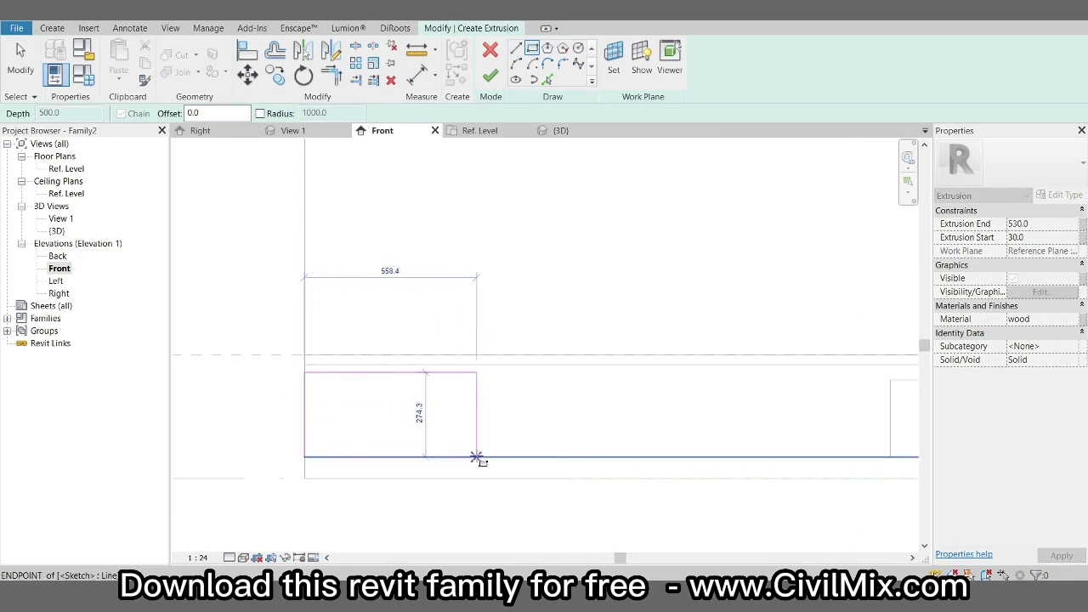
pyautogui.click(476, 457)
pyautogui.scroll(-1, 468, 445)
pyautogui.press('Escape')
pyautogui.press('Escape')
# Size the rectangle 220 high, 60 above the base line, and window-select its four lines.
pyautogui.click(327, 402)
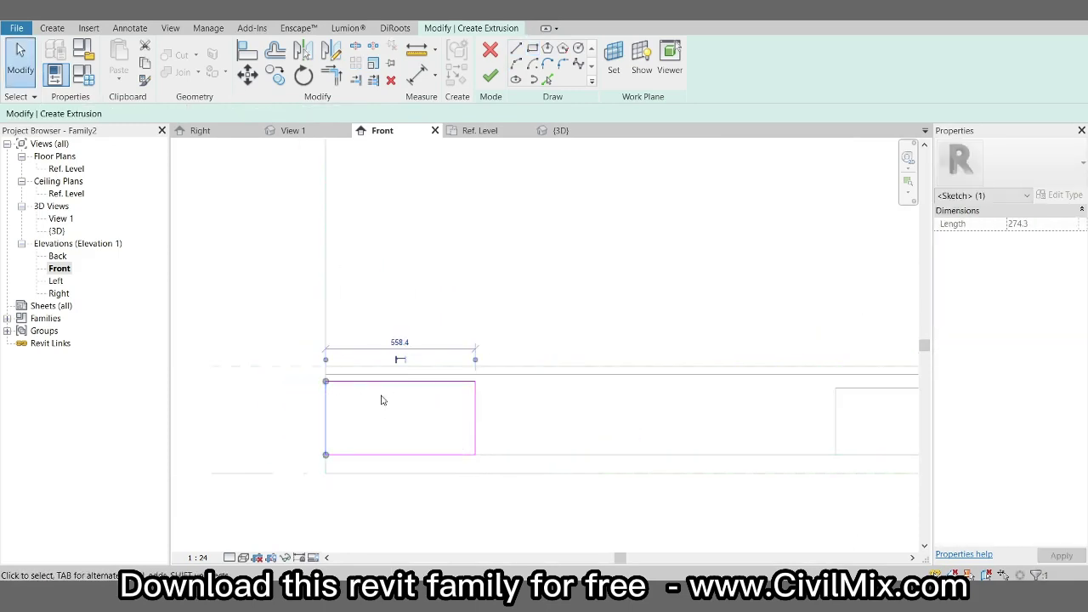
pyautogui.click(452, 382)
pyautogui.scroll(2, 433, 380)
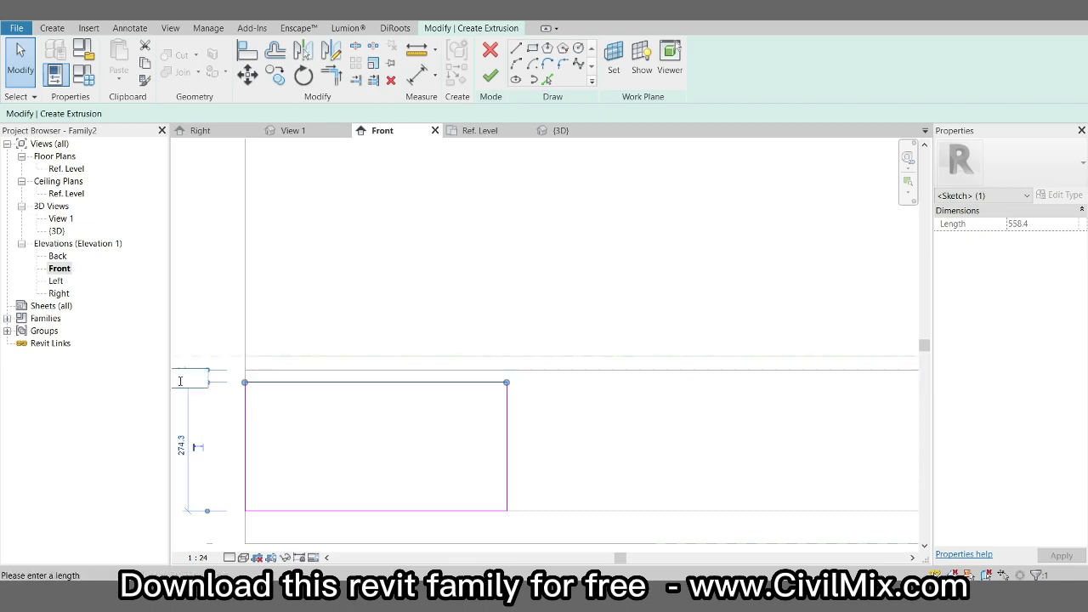
pyautogui.write('280')
pyautogui.press('Return')
pyautogui.click(439, 493)
pyautogui.moveTo(425, 493); pyautogui.dragTo(430, 469)
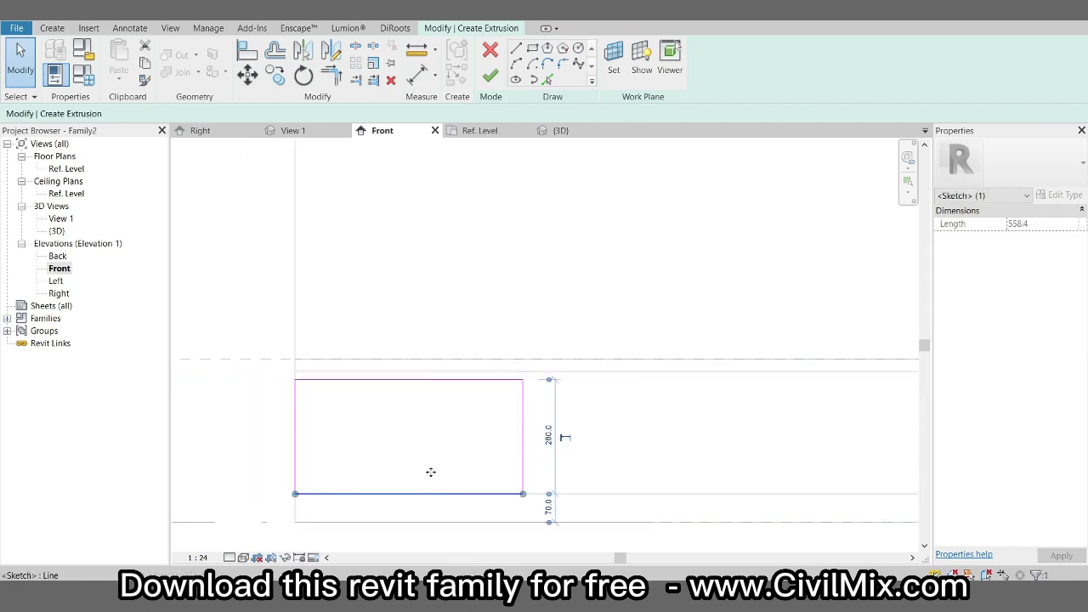
pyautogui.moveTo(533, 504); pyautogui.dragTo(547, 491)
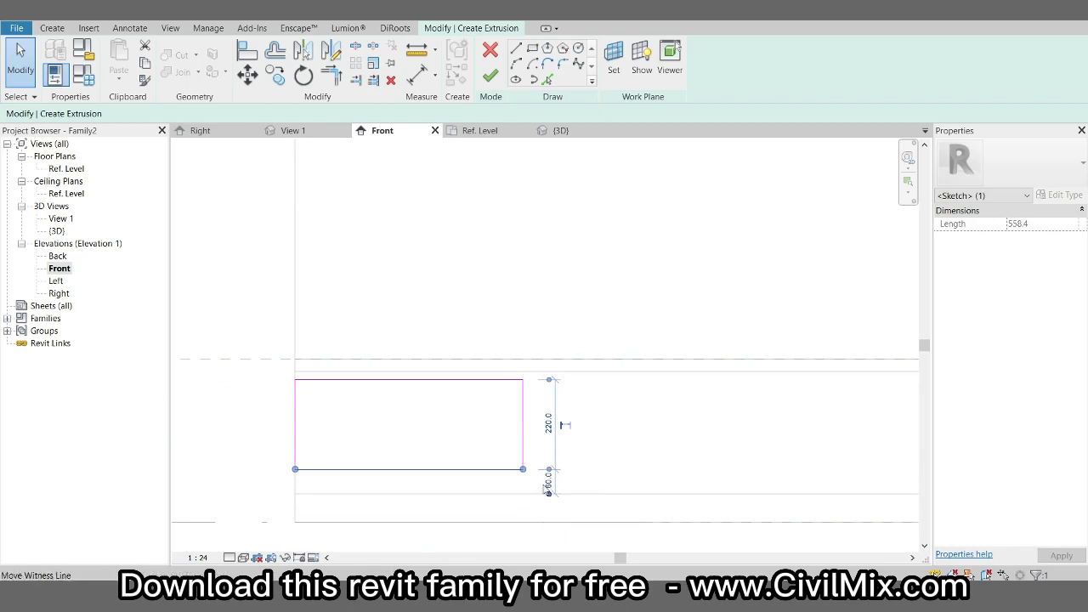
pyautogui.press('Return')
pyautogui.click(248, 423)
pyautogui.scroll(-2, 235, 423)
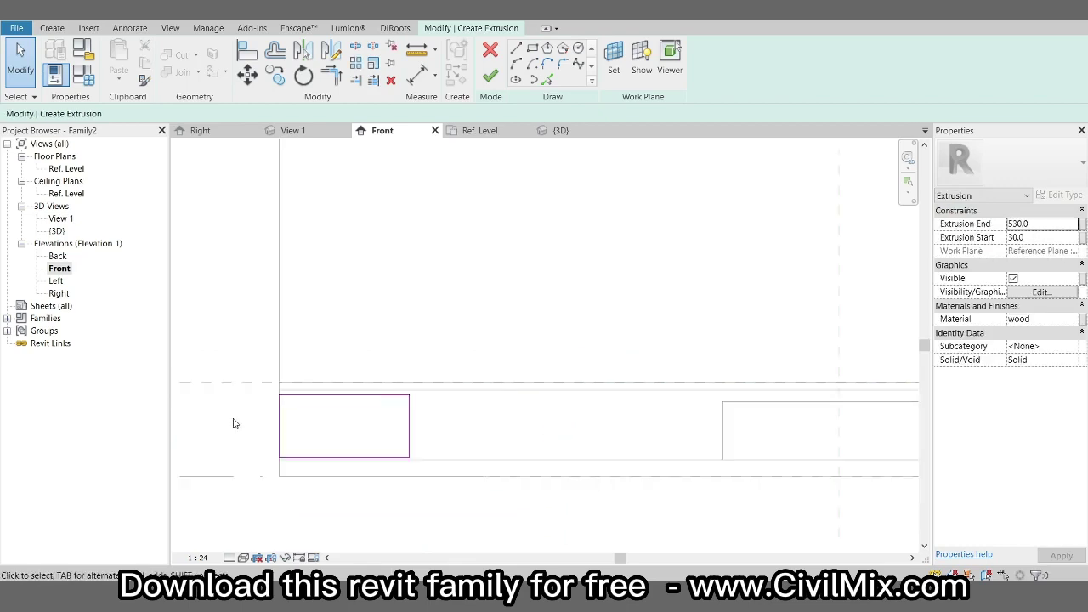
pyautogui.moveTo(204, 367); pyautogui.dragTo(419, 479)
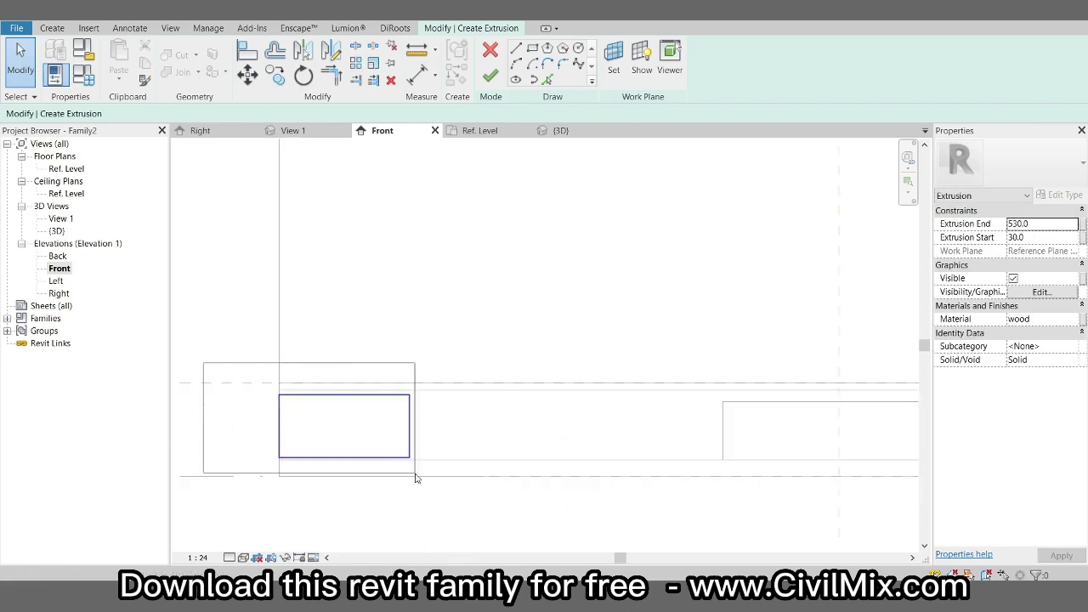
# Copy the drawer-front rectangle twice to the right, making three side by side.
pyautogui.click(276, 78)
pyautogui.click(280, 457)
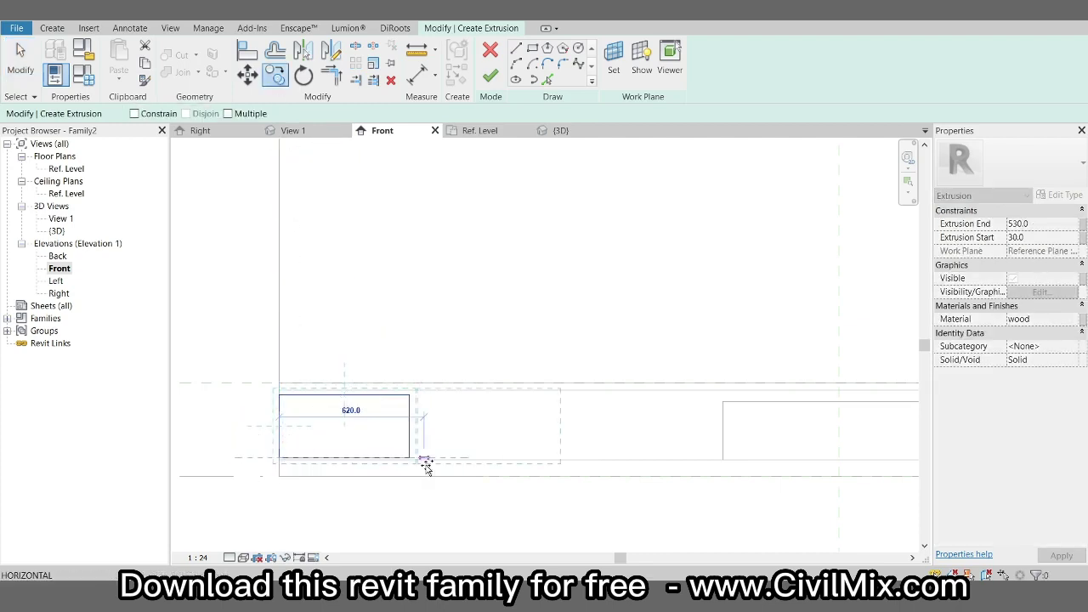
pyautogui.click(417, 461)
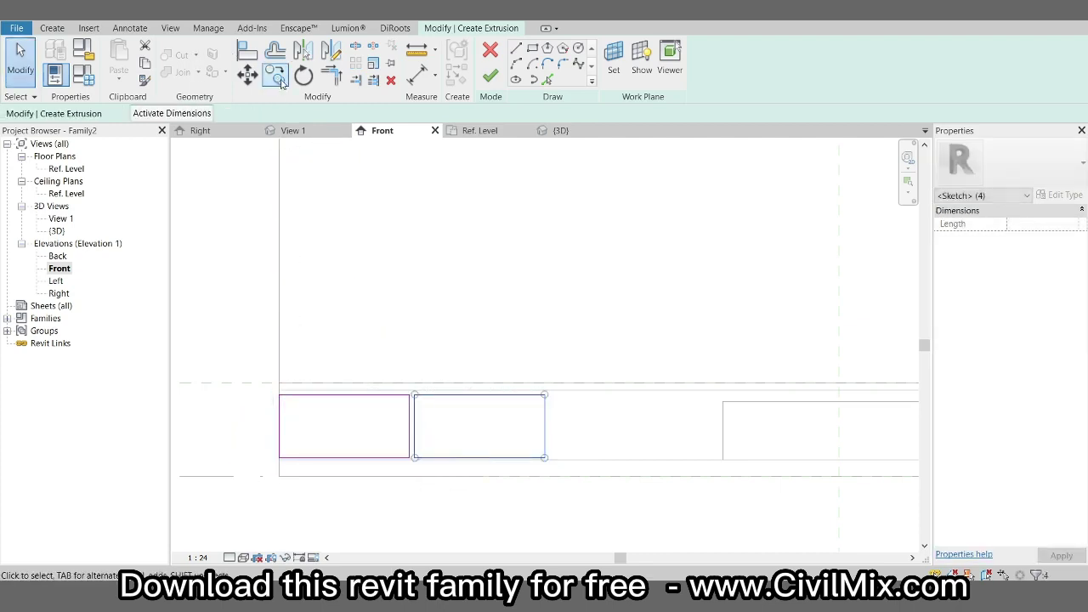
pyautogui.press('c')
pyautogui.press('o')
pyautogui.click(415, 459)
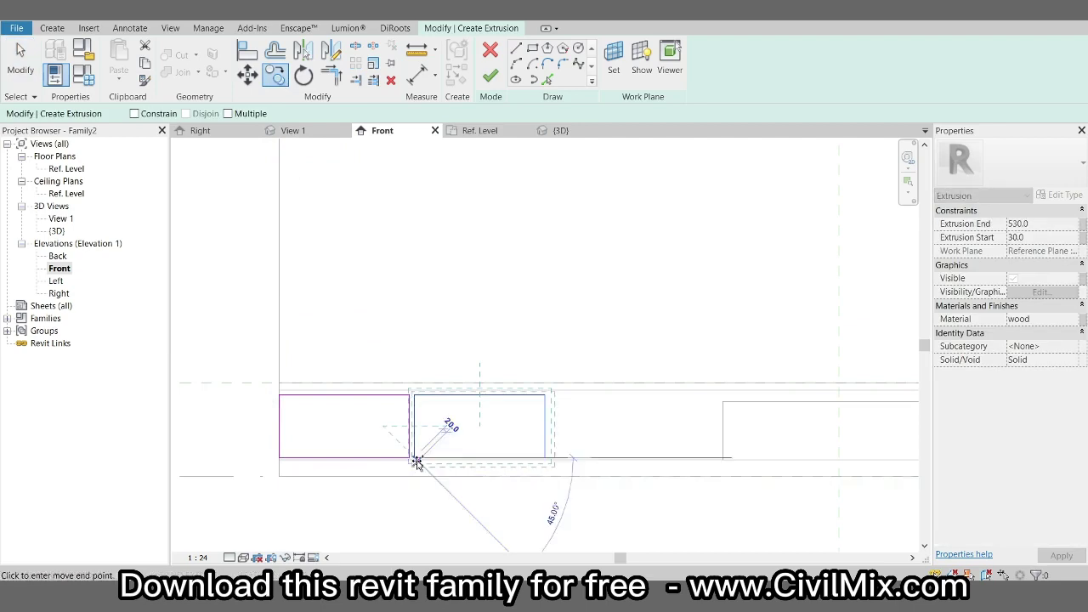
pyautogui.click(556, 466)
pyautogui.press('Escape')
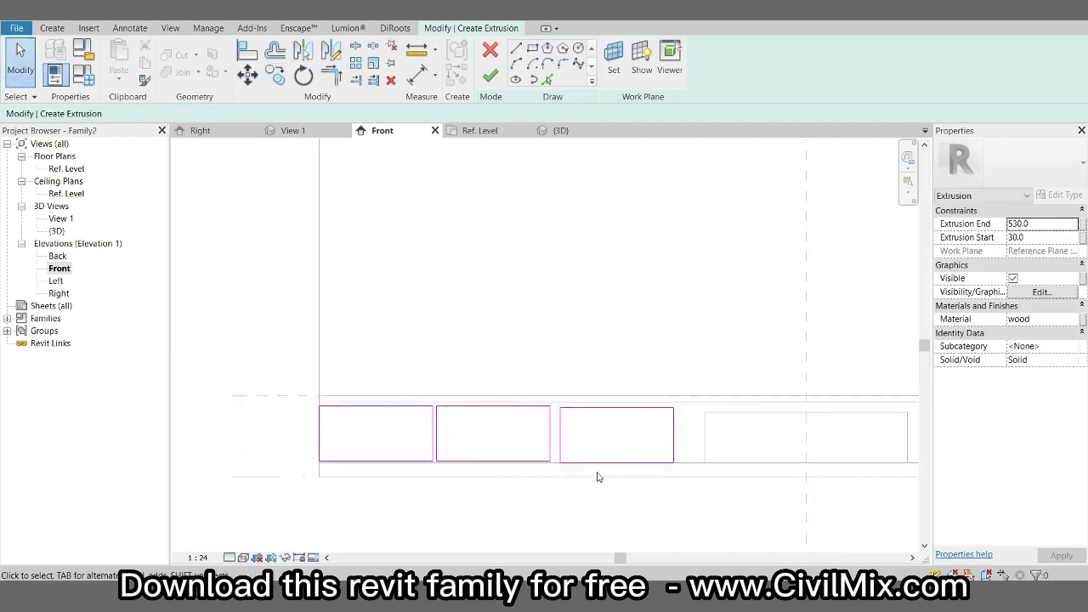
# Stretch the third rectangle's right edge to make it wider.
pyautogui.click(673, 439)
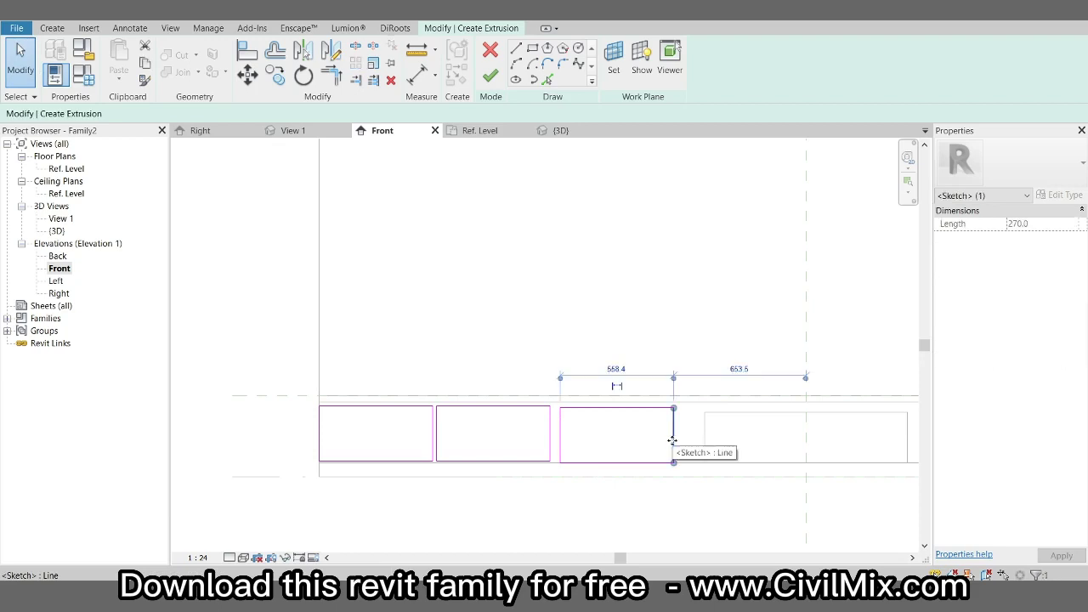
pyautogui.moveTo(674, 444); pyautogui.dragTo(695, 448)
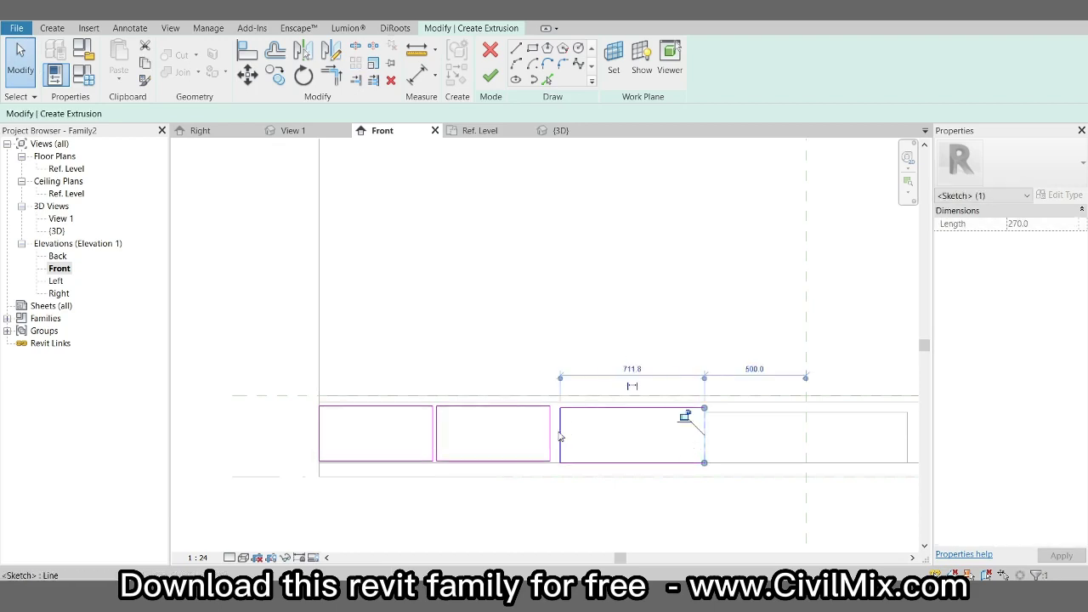
pyautogui.press('Escape')
pyautogui.scroll(2, 729, 463)
pyautogui.scroll(1, 692, 459)
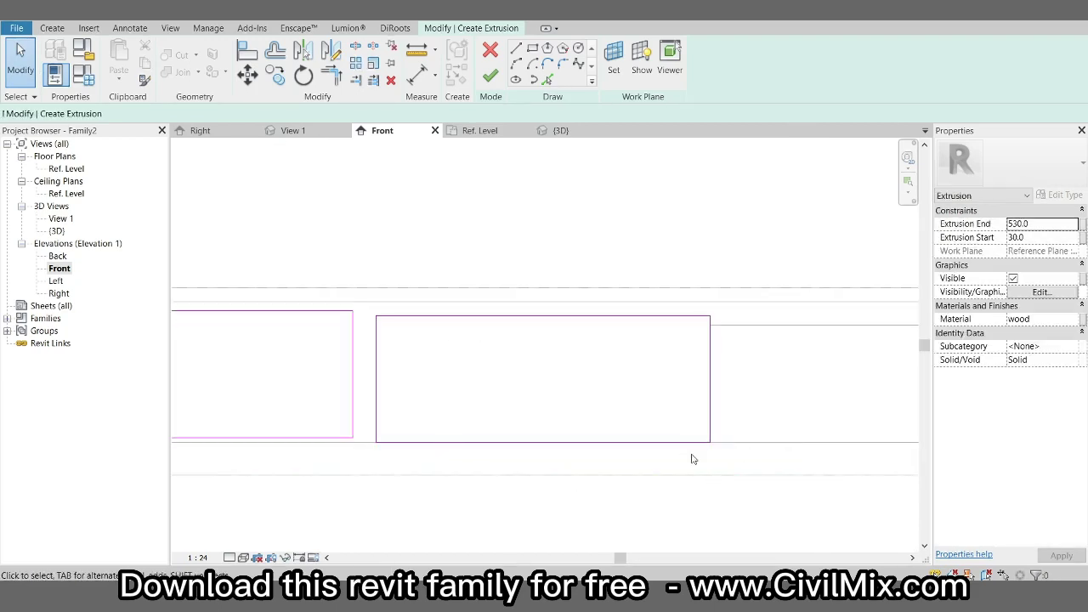
# Align the third rectangle's top edge with the middle rectangle's top edge.
pyautogui.click(694, 442)
pyautogui.press('a')
pyautogui.press('l')
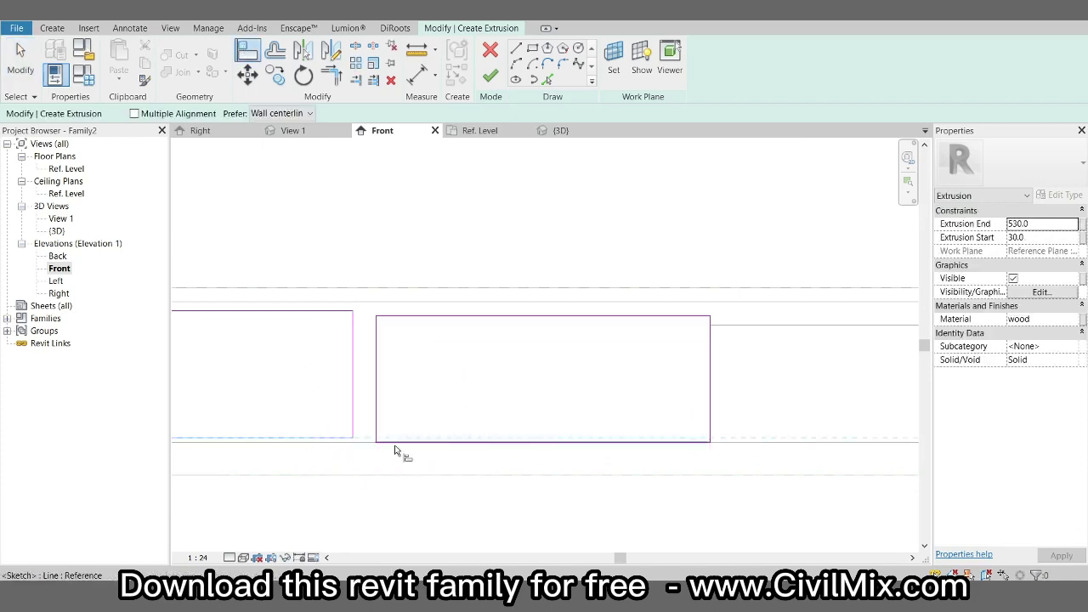
pyautogui.scroll(-2, 396, 447)
pyautogui.scroll(-1, 462, 454)
pyautogui.press('Escape')
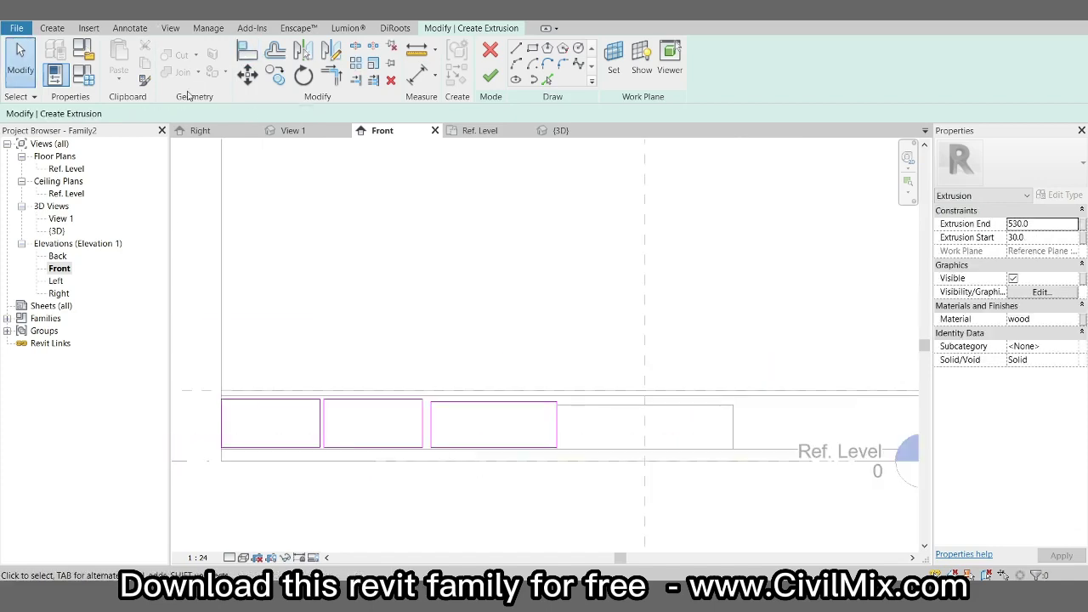
pyautogui.scroll(1, 400, 429)
pyautogui.scroll(1, 429, 418)
pyautogui.press('a')
pyautogui.press('l')
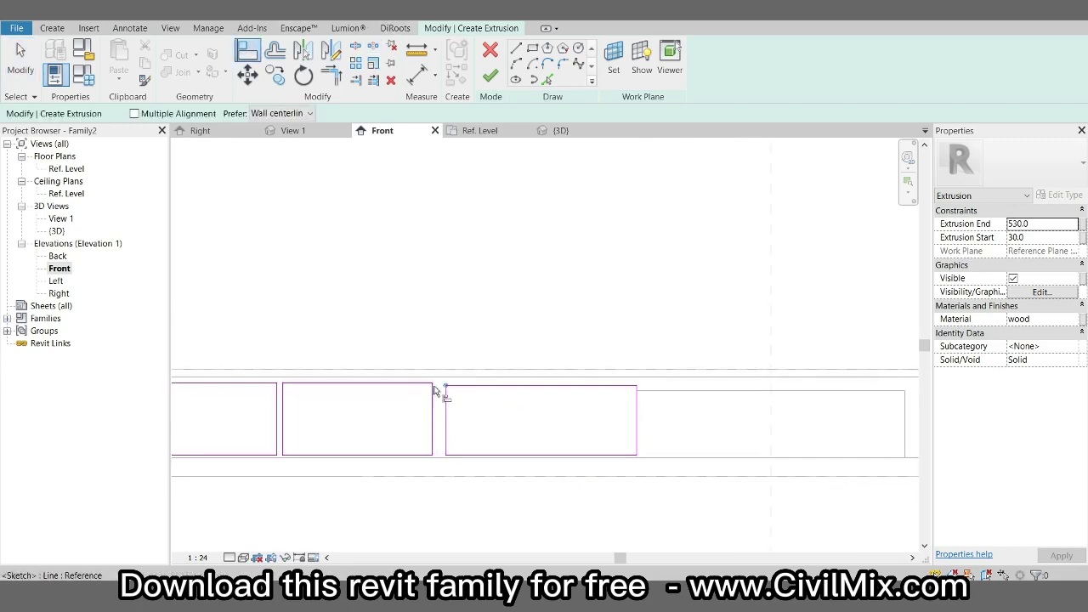
pyautogui.click(413, 384)
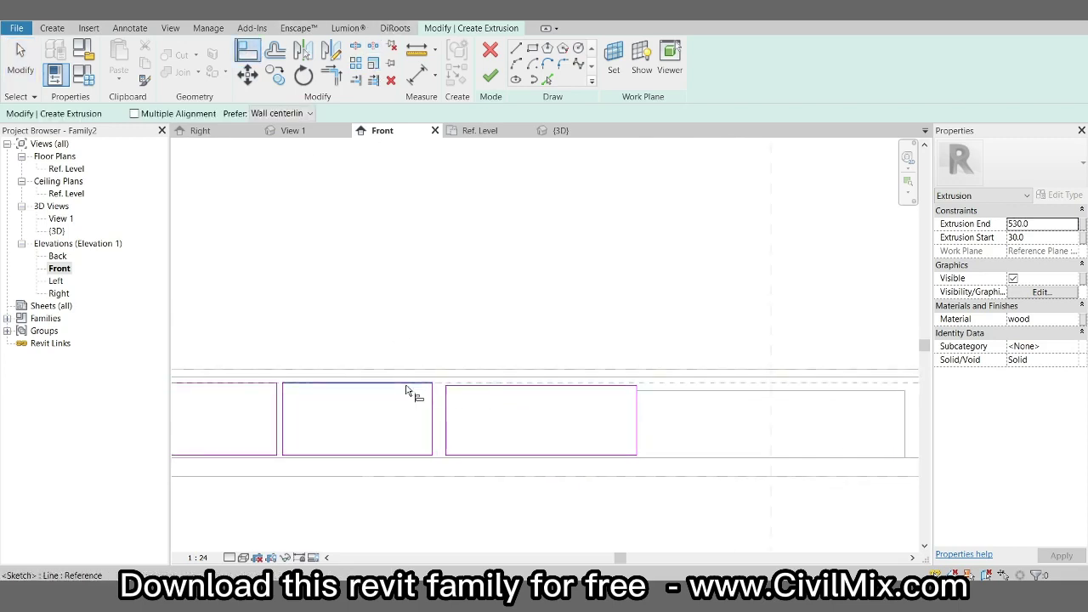
pyautogui.click(488, 388)
pyautogui.scroll(-2, 488, 386)
pyautogui.press('Escape')
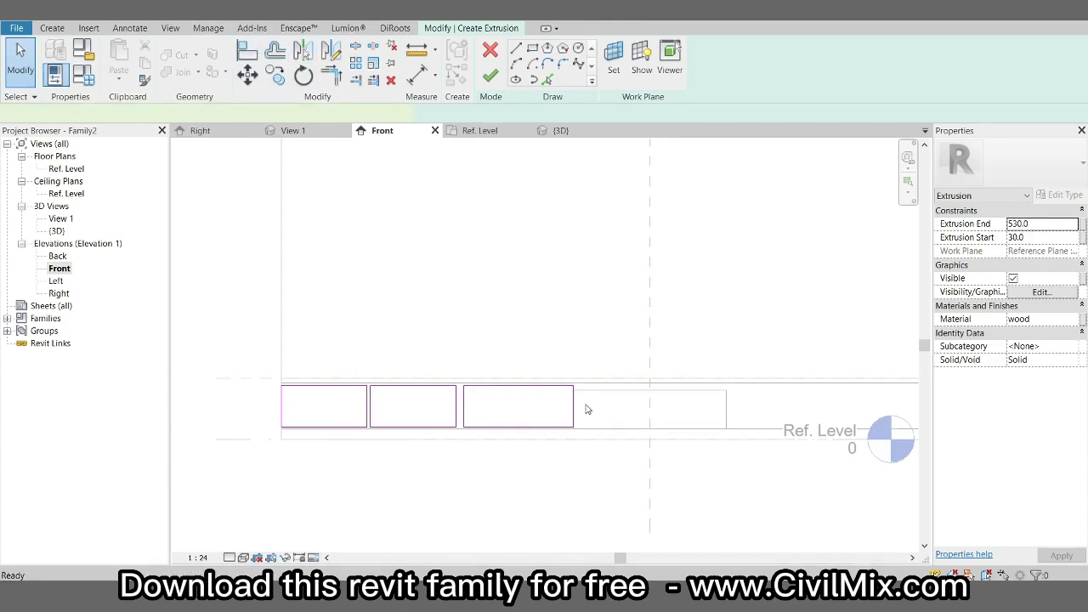
pyautogui.press('d')
pyautogui.press('i')
pyautogui.scroll(2, 586, 408)
pyautogui.scroll(2, 581, 380)
# Place an equalized dimension chain across the three rectangles, then delete it.
pyautogui.click(583, 372)
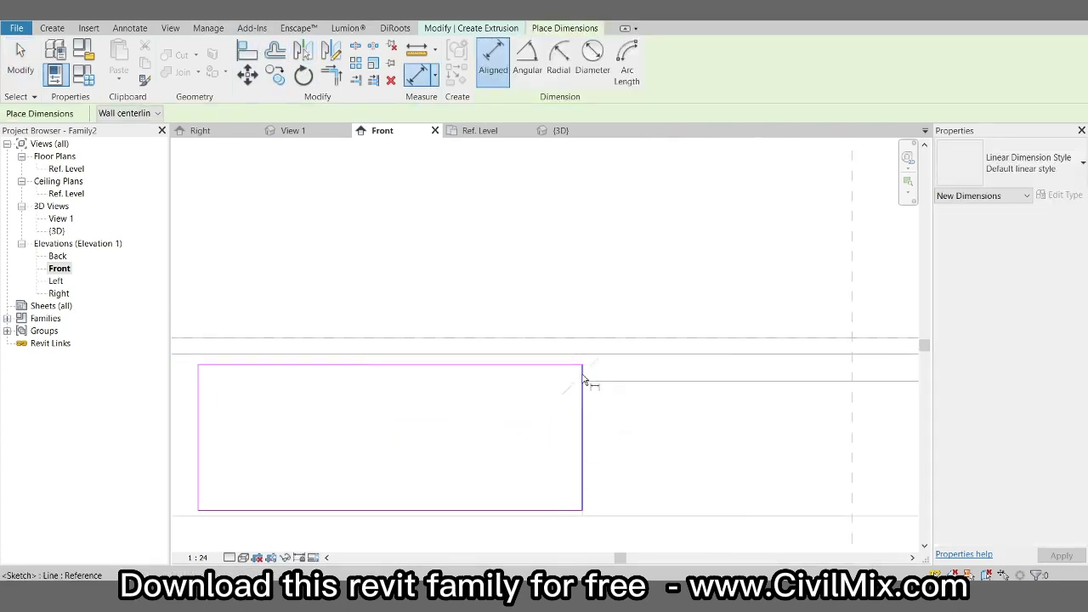
pyautogui.scroll(-2, 583, 372)
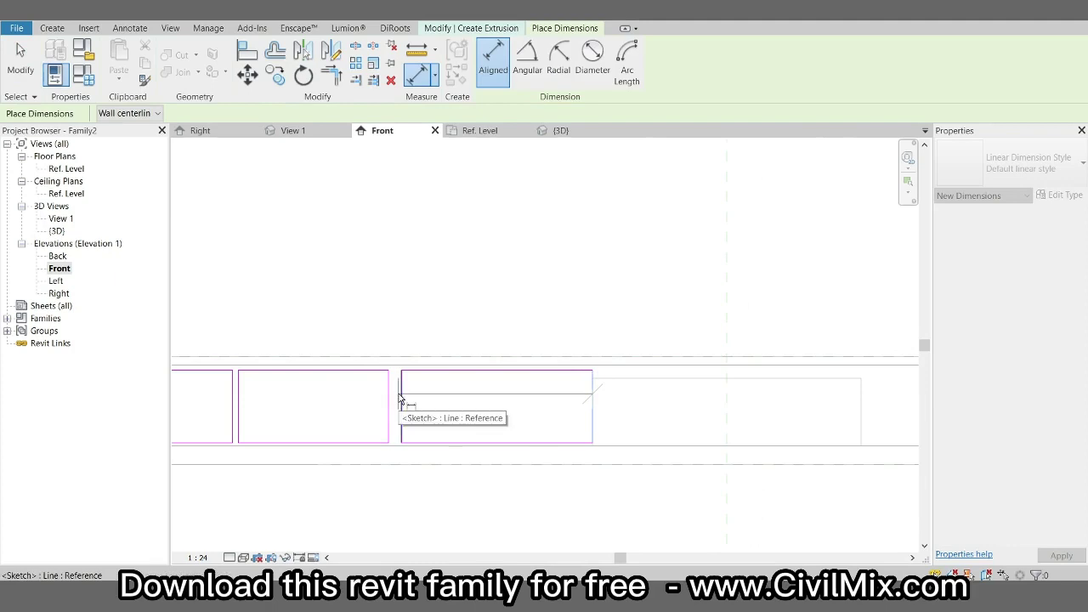
pyautogui.click(400, 398)
pyautogui.click(239, 393)
pyautogui.moveTo(243, 396); pyautogui.dragTo(407, 427, button='middle')
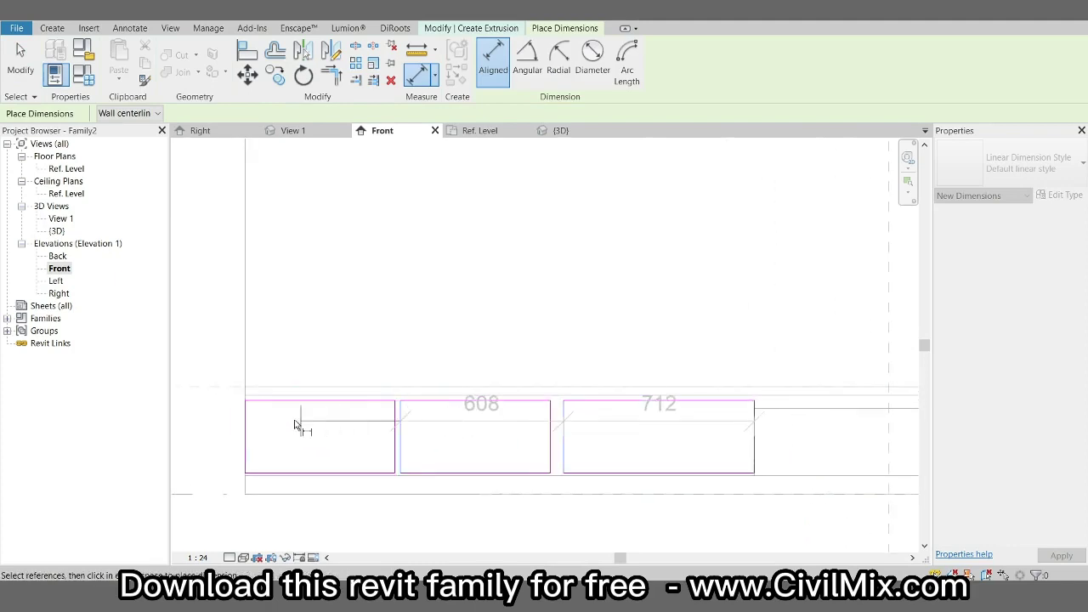
pyautogui.click(244, 429)
pyautogui.click(199, 326)
pyautogui.click(498, 243)
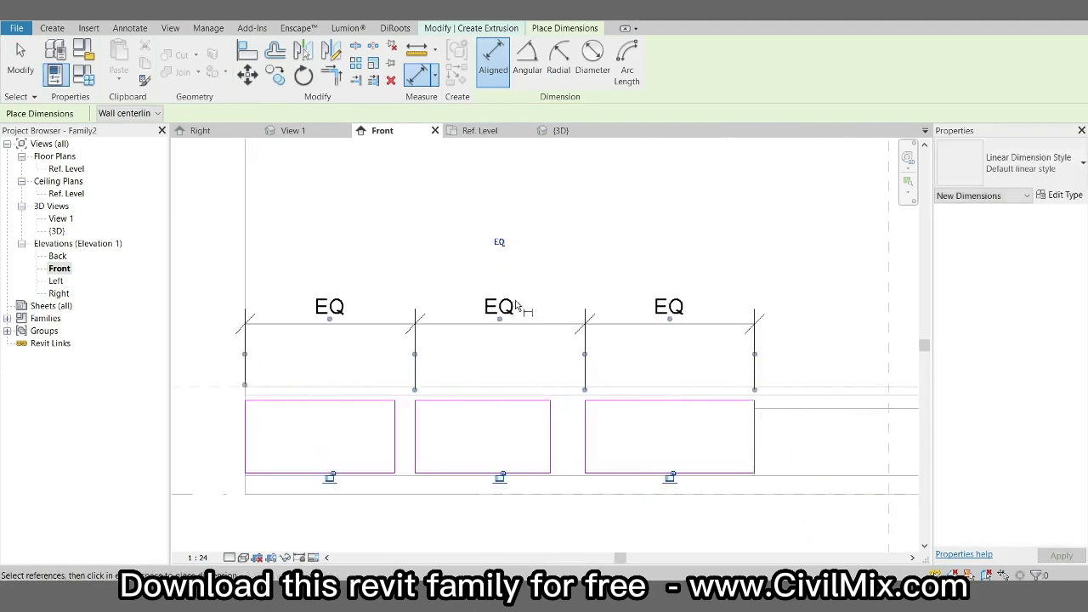
pyautogui.press('Escape')
pyautogui.press('Escape')
pyautogui.click(538, 323)
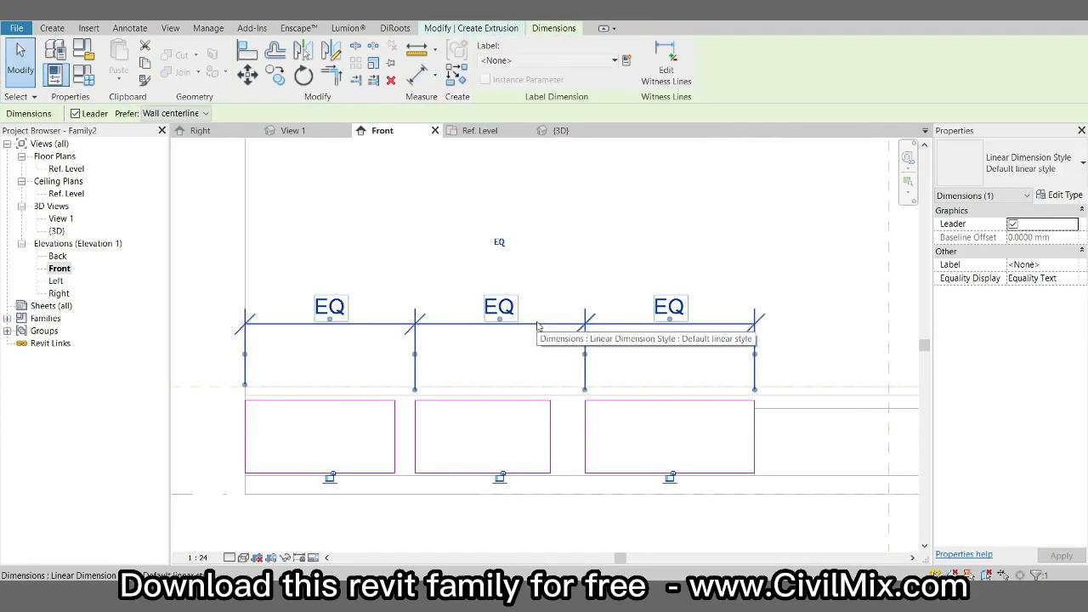
pyautogui.press('Delete')
# Set both gaps between the three drawer rectangles to 10.
pyautogui.click(396, 442)
pyautogui.click(409, 361)
pyautogui.write('10')
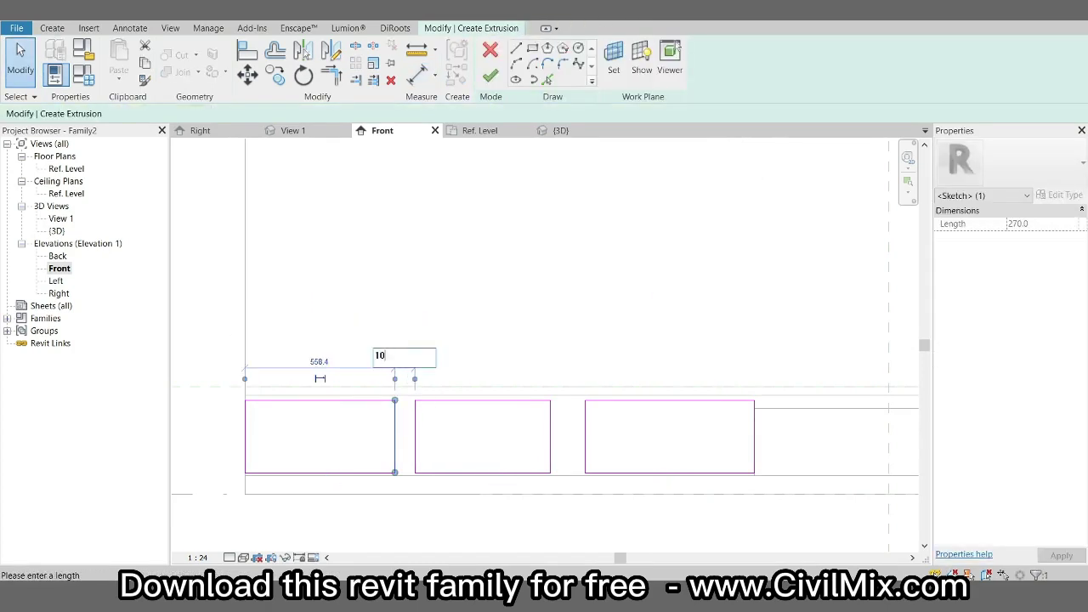
pyautogui.press('Return')
pyautogui.click(550, 431)
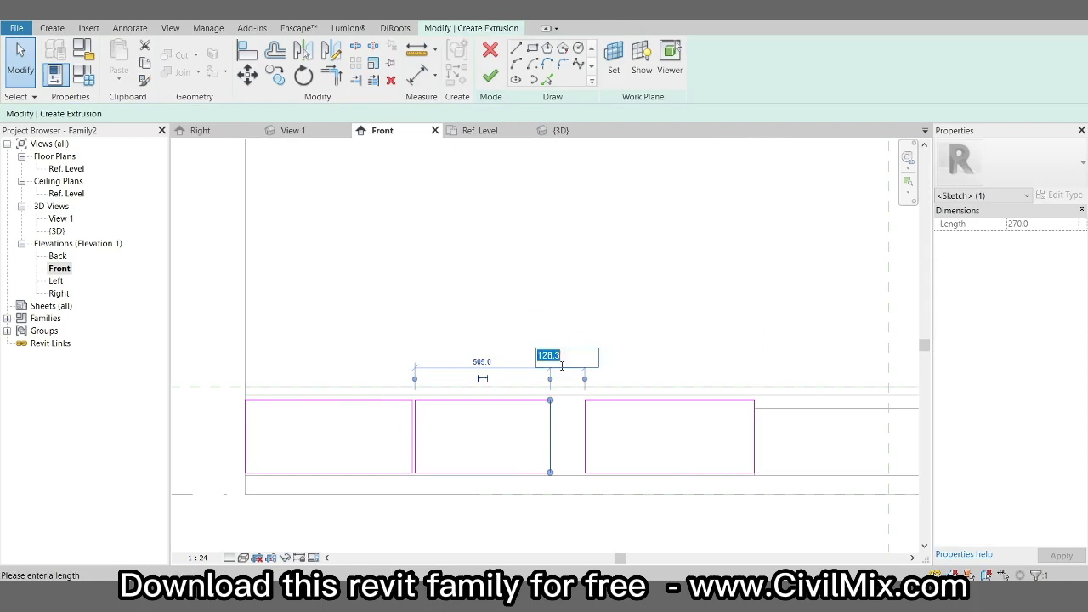
pyautogui.write('10')
pyautogui.press('Return')
# Mirror the three rectangles across the centre reference plane to get six drawer fronts.
pyautogui.scroll(-2, 551, 311)
pyautogui.scroll(-2, 416, 309)
pyautogui.moveTo(323, 287); pyautogui.dragTo(669, 435)
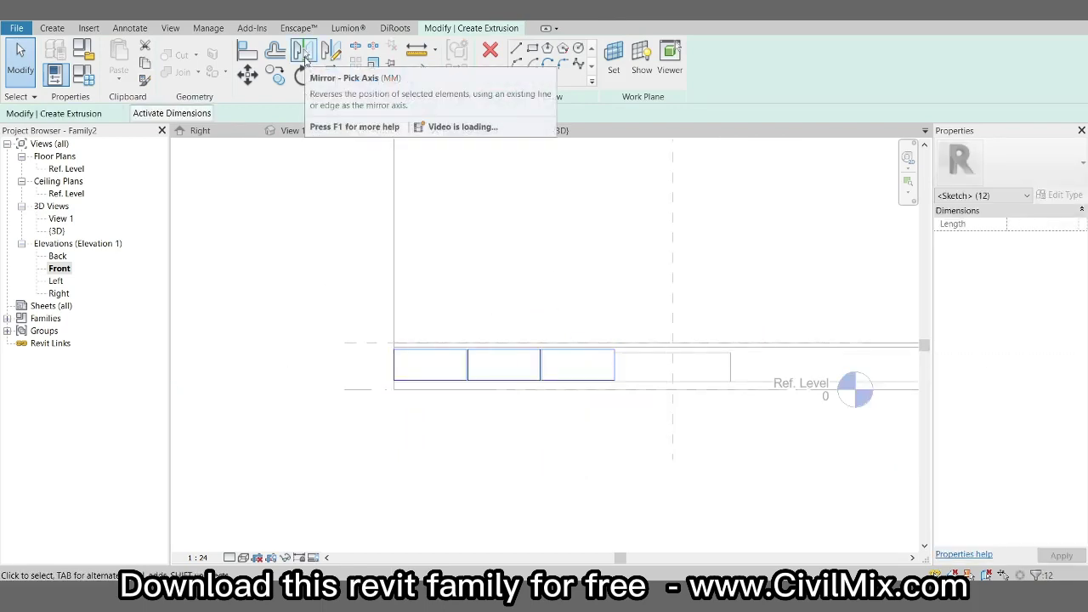
pyautogui.click(305, 53)
pyautogui.click(673, 277)
pyautogui.scroll(-2, 568, 278)
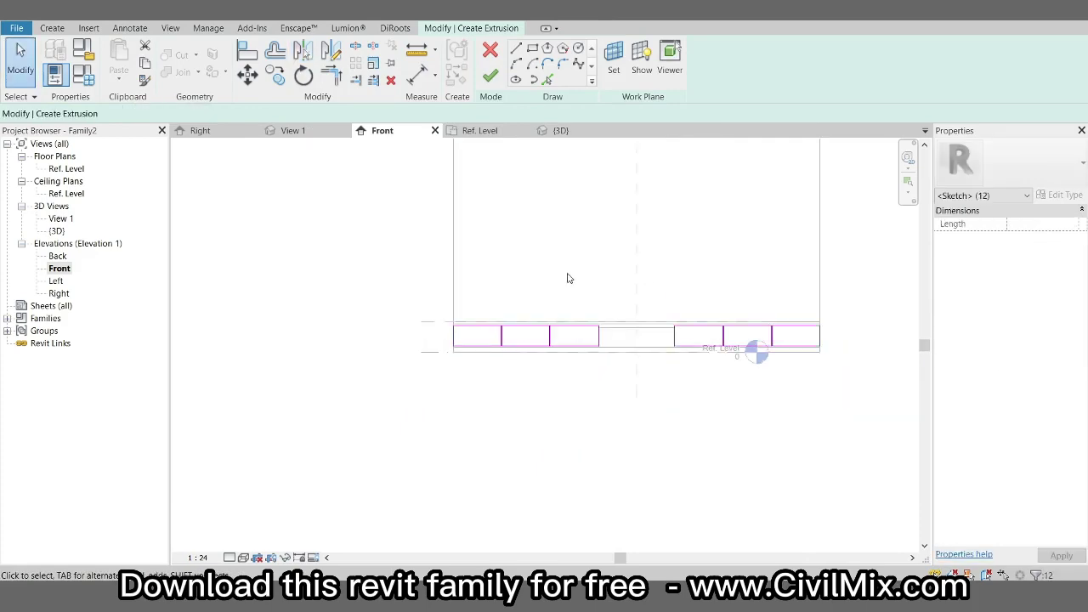
pyautogui.click(569, 278)
pyautogui.moveTo(569, 278); pyautogui.dragTo(547, 323, button='middle')
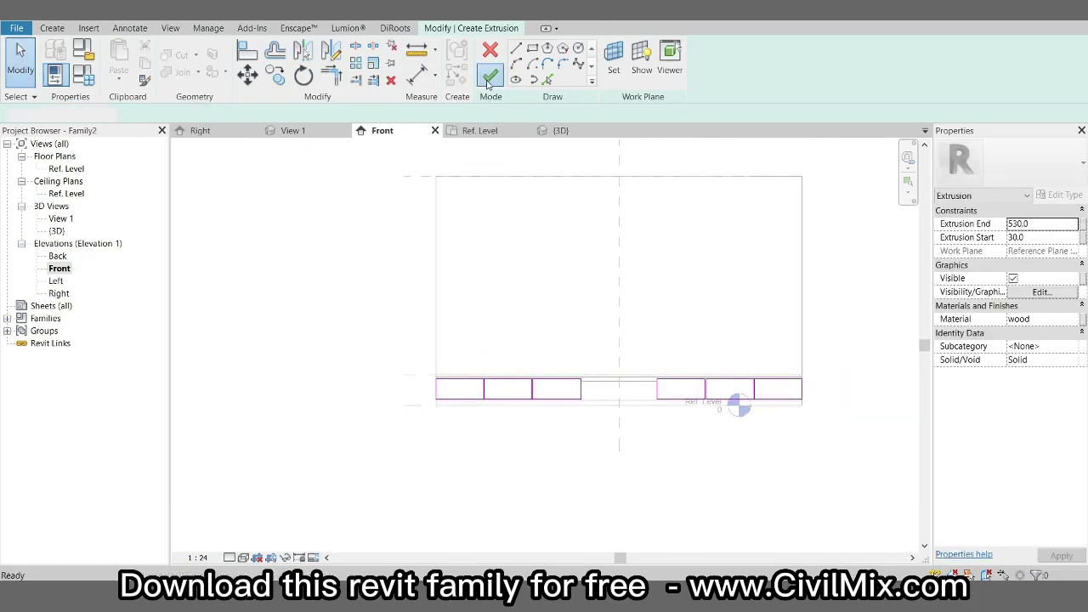
# Finish the drawer-front extrusion and drag it forward on the cabinet front in 3D.
pyautogui.click(489, 81)
pyautogui.moveTo(431, 360); pyautogui.dragTo(603, 387, button='middle')
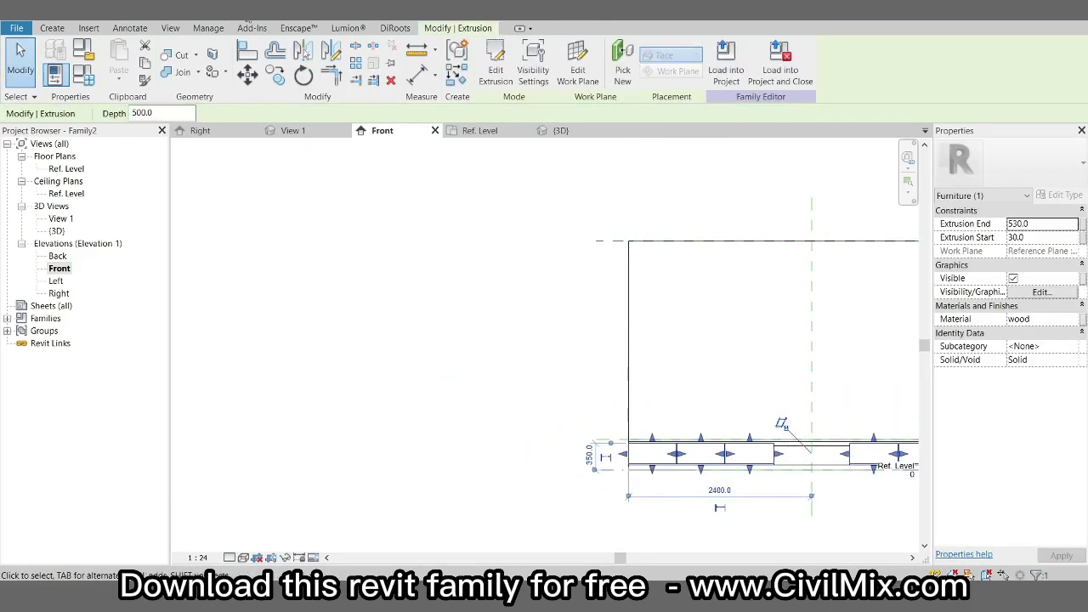
pyautogui.click(560, 130)
pyautogui.moveTo(333, 362)
pyautogui.keyDown('shift'); pyautogui.mouseDown(button='middle')
pyautogui.moveTo(493, 381)
pyautogui.moveTo(597, 517)
pyautogui.moveTo(553, 427)
pyautogui.moveTo(459, 399)
pyautogui.moveTo(377, 414)
pyautogui.moveTo(499, 235)
pyautogui.mouseUp(button='middle'); pyautogui.keyUp('shift')
pyautogui.click(548, 421)
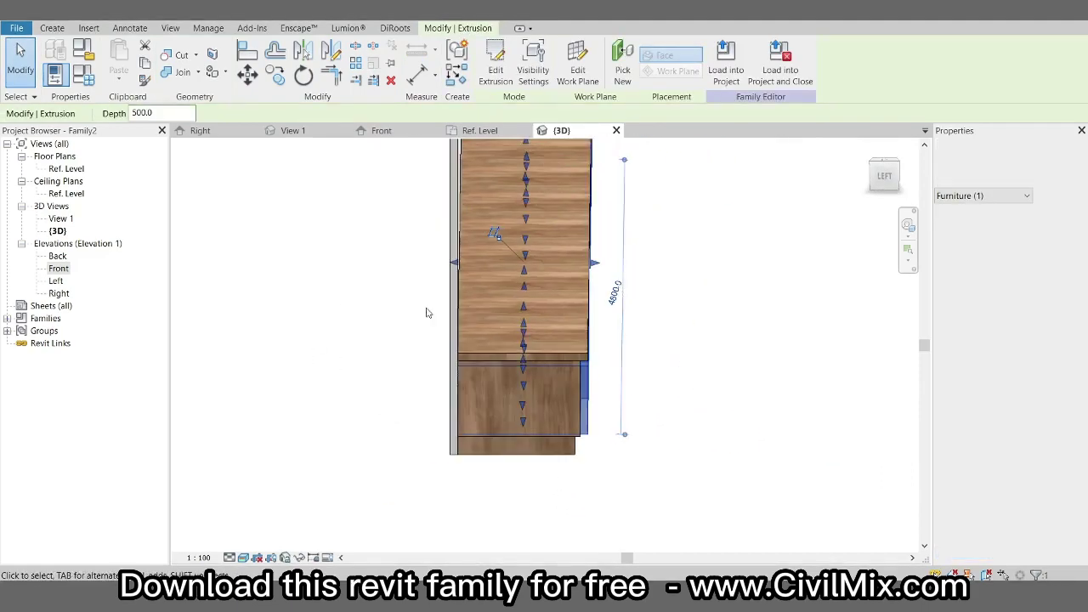
pyautogui.moveTo(492, 270); pyautogui.dragTo(584, 261)
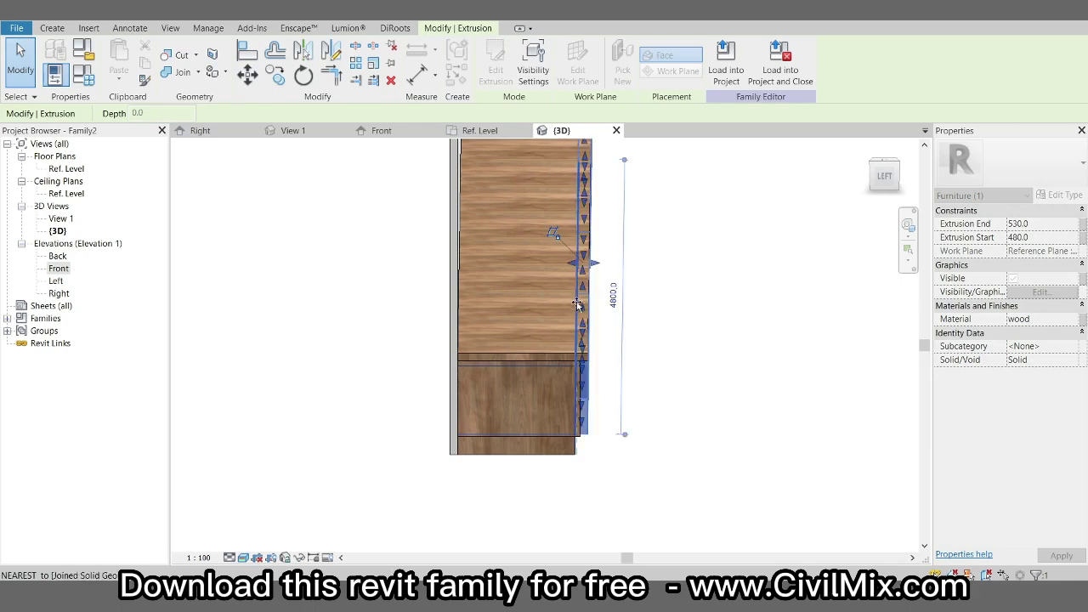
pyautogui.moveTo(604, 454)
pyautogui.keyDown('shift'); pyautogui.mouseDown(button='middle')
pyautogui.moveTo(590, 430)
pyautogui.moveTo(661, 311)
pyautogui.moveTo(517, 369)
pyautogui.moveTo(476, 284)
pyautogui.mouseUp(button='middle'); pyautogui.keyUp('shift')
pyautogui.moveTo(566, 259); pyautogui.dragTo(571, 262)
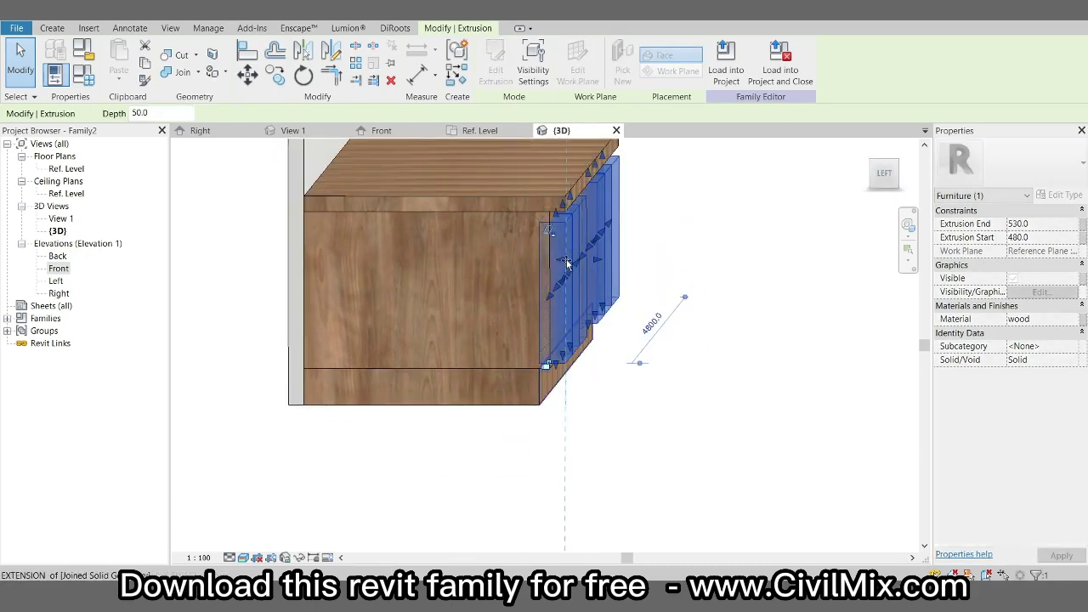
pyautogui.scroll(3, 547, 269)
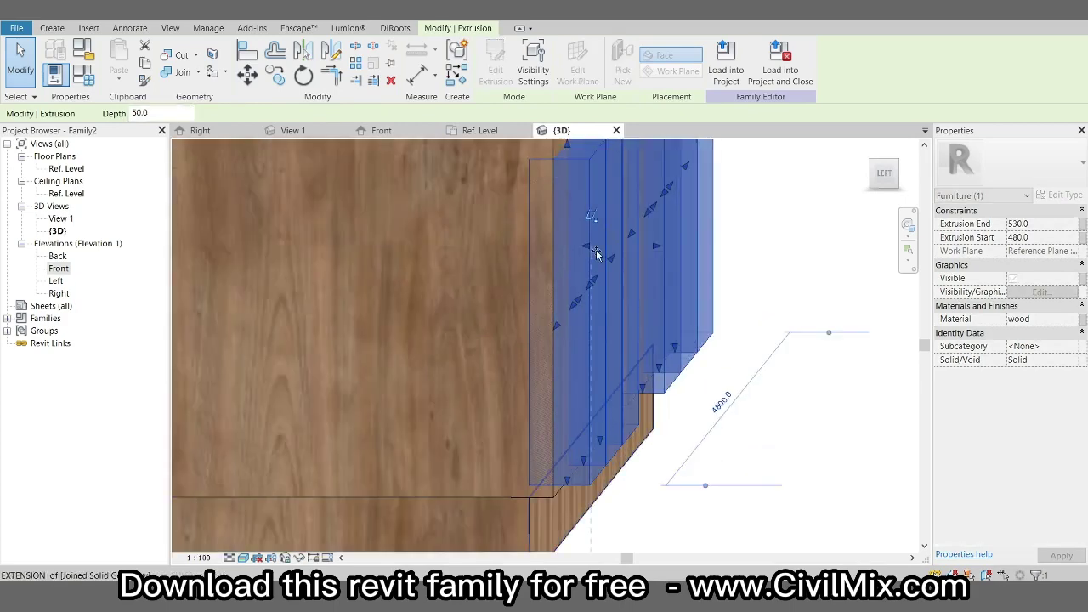
pyautogui.click(740, 416)
pyautogui.moveTo(741, 416)
pyautogui.keyDown('shift'); pyautogui.mouseDown(button='middle')
pyautogui.moveTo(782, 473)
pyautogui.moveTo(645, 473)
pyautogui.moveTo(632, 525)
pyautogui.moveTo(637, 498)
pyautogui.mouseUp(button='middle'); pyautogui.keyUp('shift')
# Adjust the thin wood front panel's extrusion depth in the Left elevation.
pyautogui.click(649, 446)
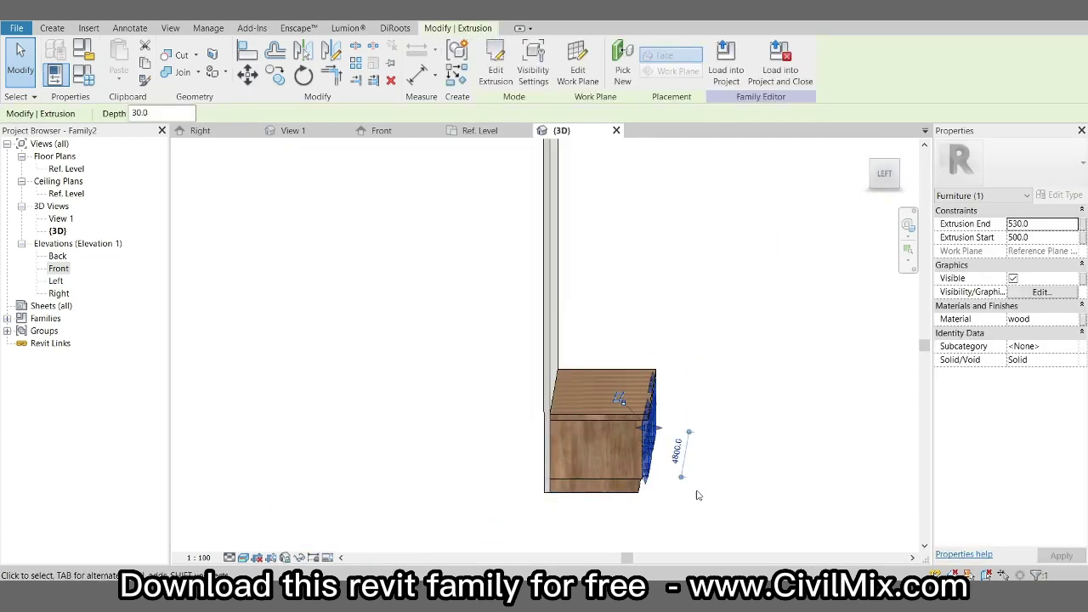
pyautogui.doubleClick(57, 280)
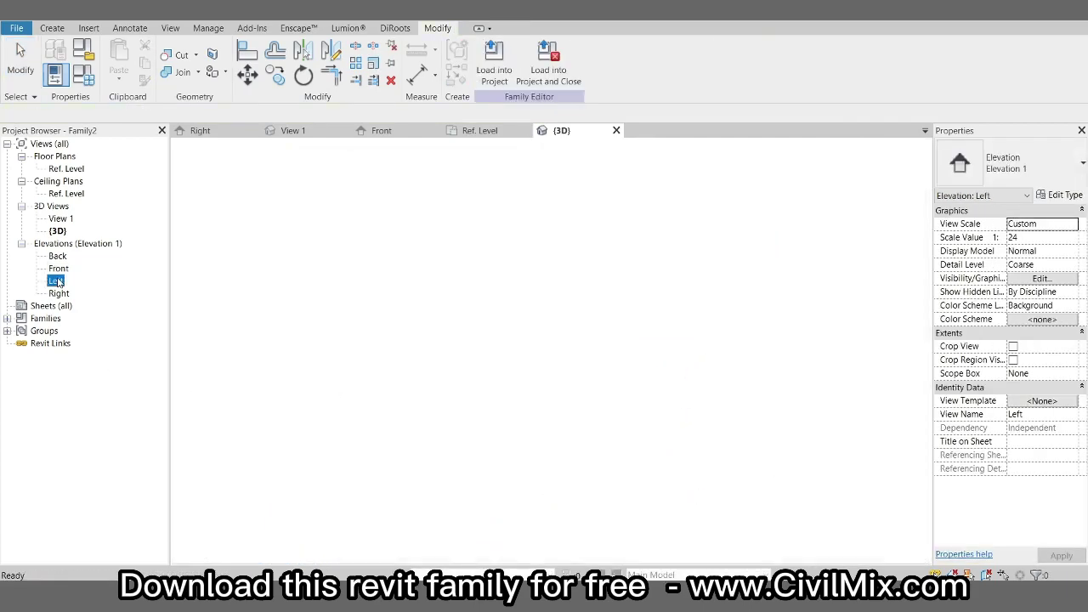
pyautogui.scroll(3, 903, 393)
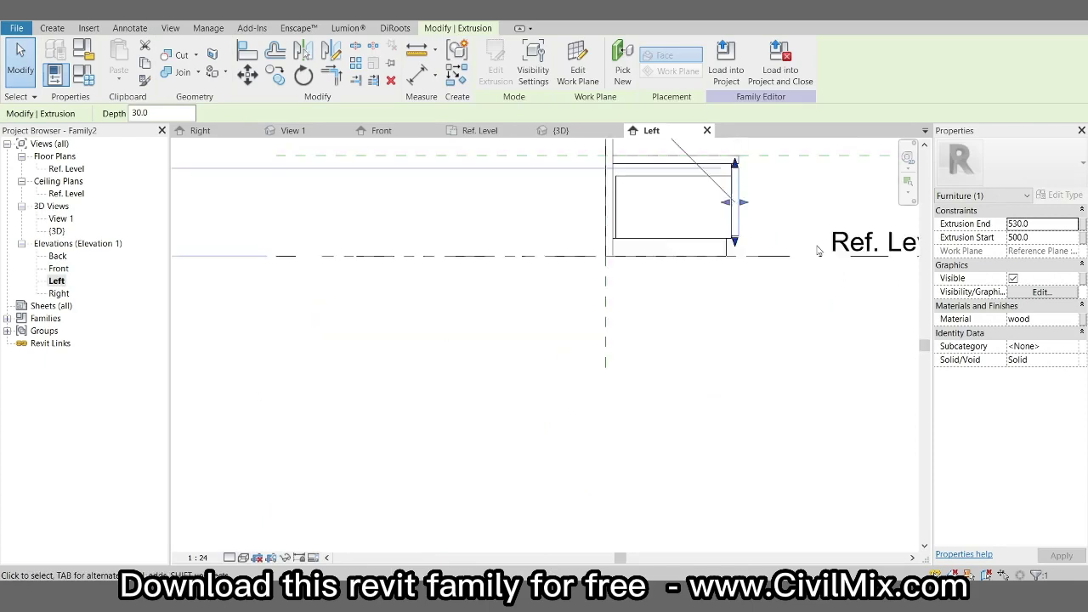
pyautogui.scroll(3, 765, 374)
pyautogui.scroll(2, 713, 366)
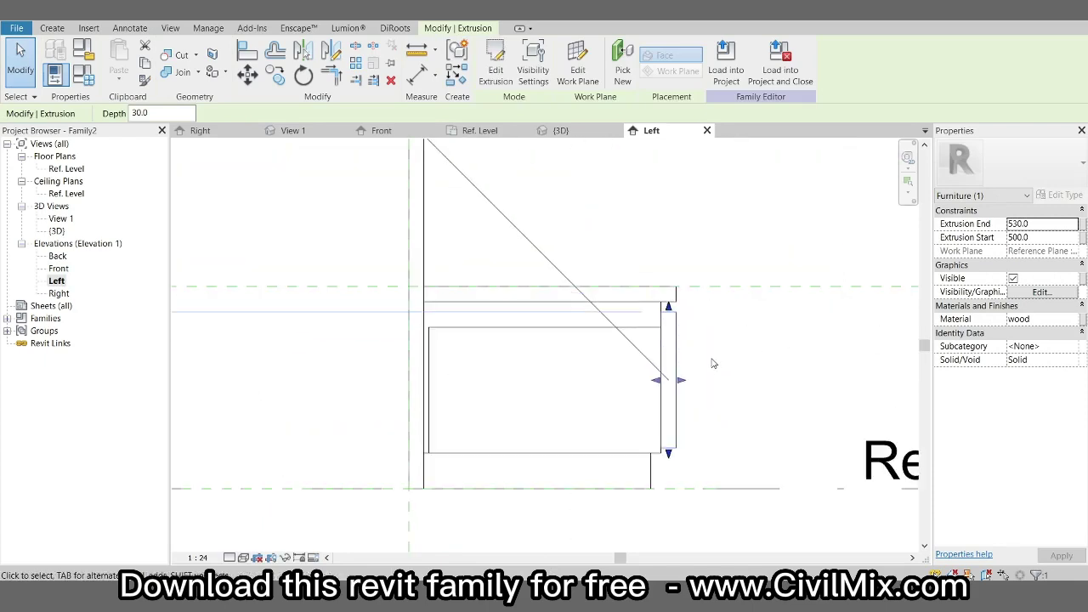
pyautogui.scroll(3, 752, 357)
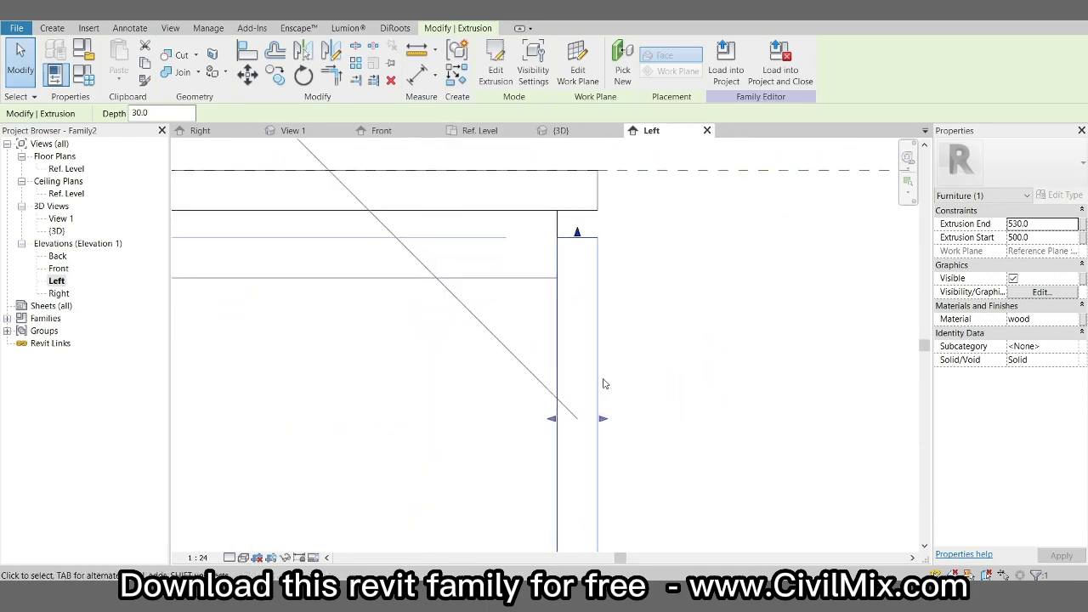
pyautogui.moveTo(603, 420); pyautogui.dragTo(583, 423)
pyautogui.click(654, 379)
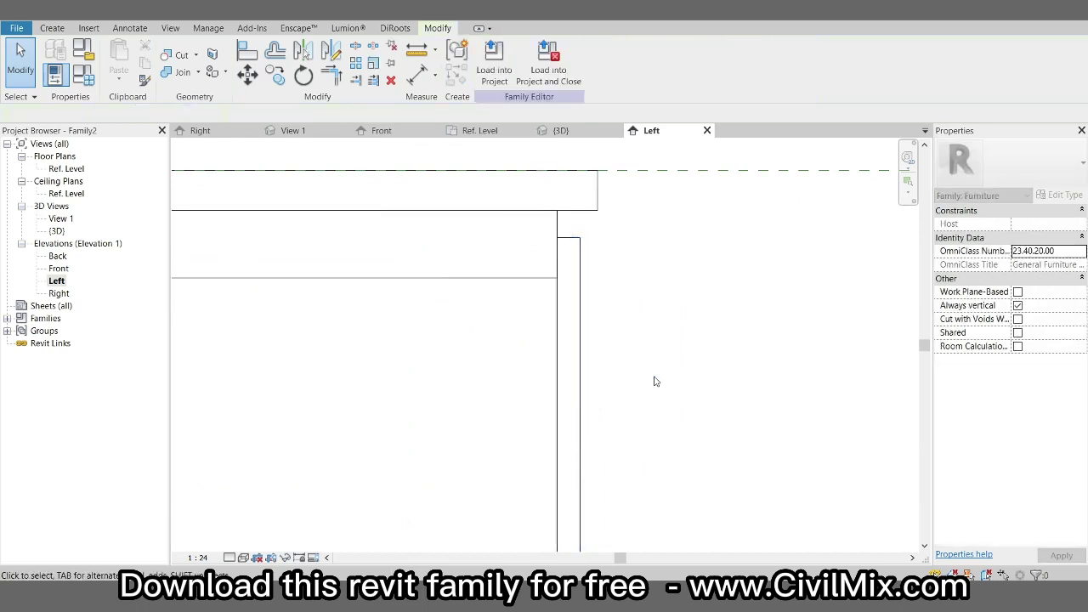
pyautogui.scroll(-5, 637, 377)
# View the whole wall unit from the front in 3D, then switch to the Front elevation with Create tools.
pyautogui.click(561, 131)
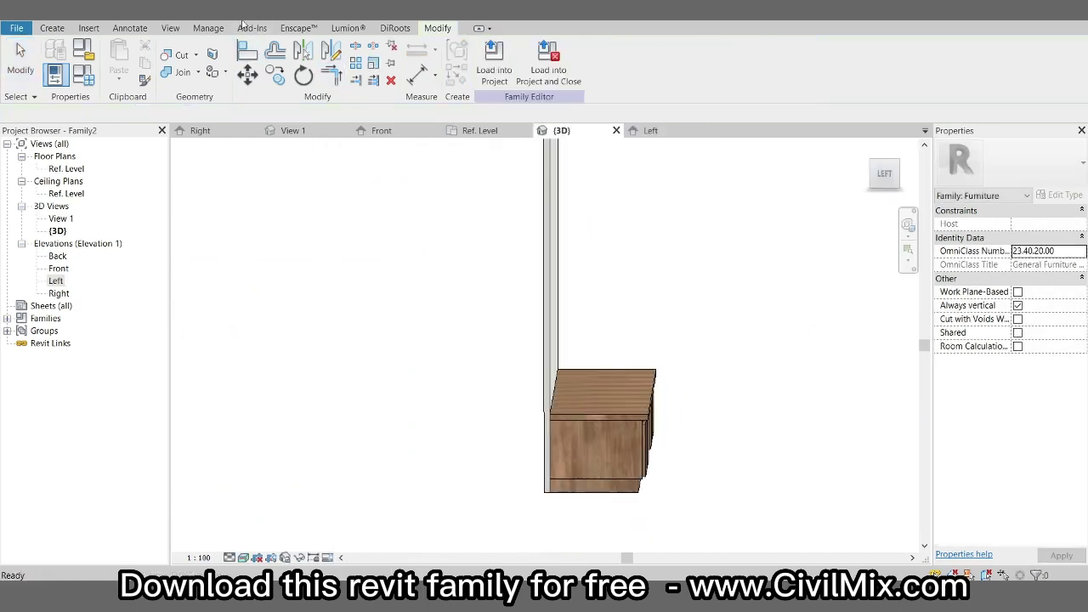
pyautogui.keyDown('shift'); pyautogui.moveTo(772, 460); pyautogui.dragTo(646, 474, button='middle'); pyautogui.keyUp('shift')
pyautogui.scroll(-3, 598, 510)
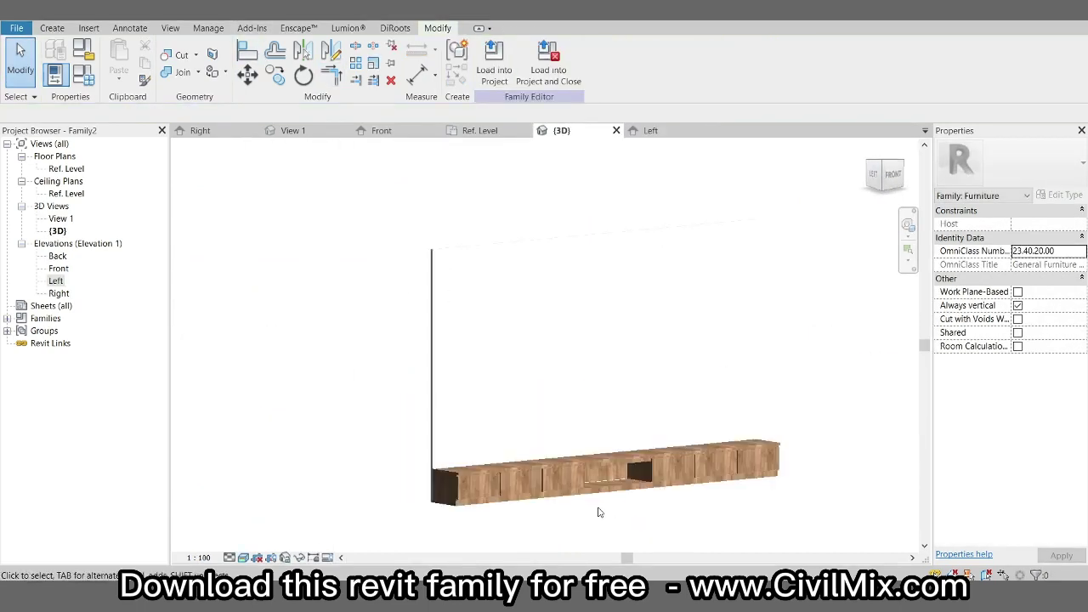
pyautogui.moveTo(598, 510)
pyautogui.keyDown('shift'); pyautogui.mouseDown(button='middle')
pyautogui.moveTo(618, 525)
pyautogui.moveTo(627, 515)
pyautogui.mouseUp(button='middle'); pyautogui.keyUp('shift')
pyautogui.scroll(2, 570, 524)
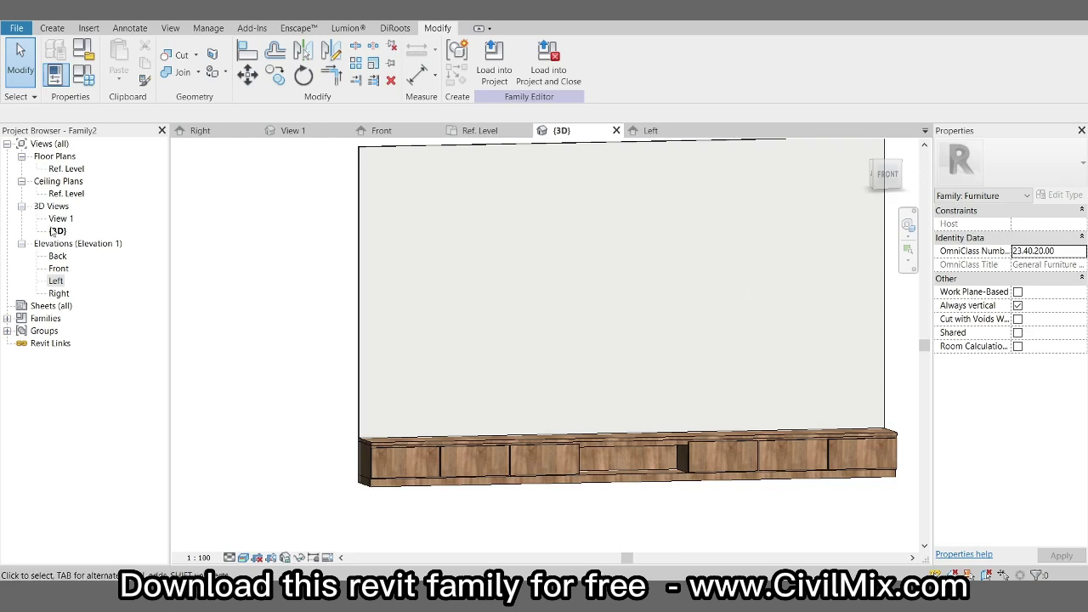
pyautogui.doubleClick(59, 268)
pyautogui.scroll(2, 485, 321)
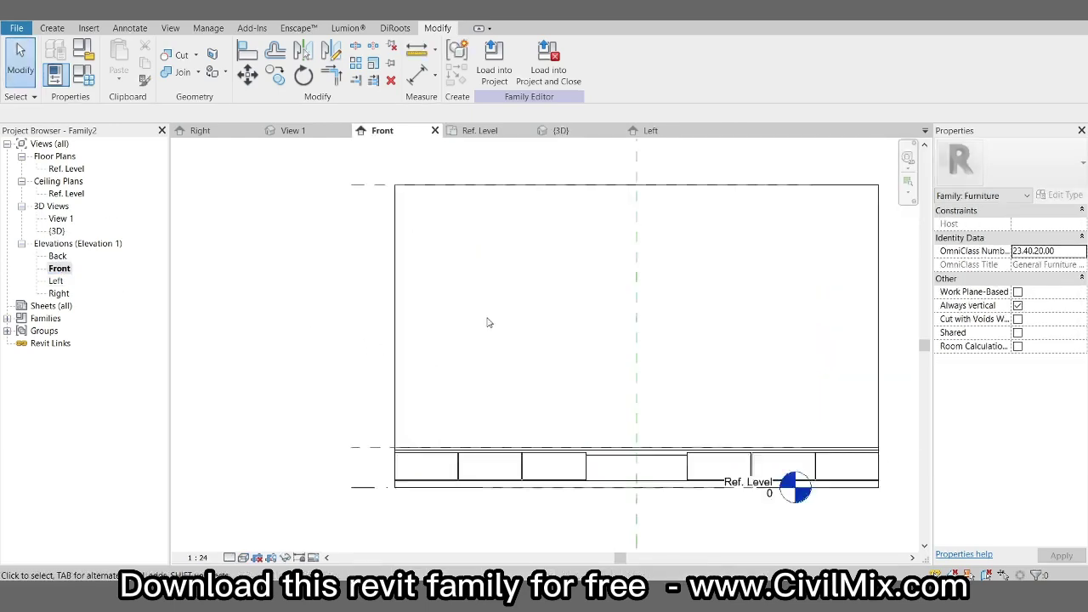
pyautogui.scroll(1, 488, 323)
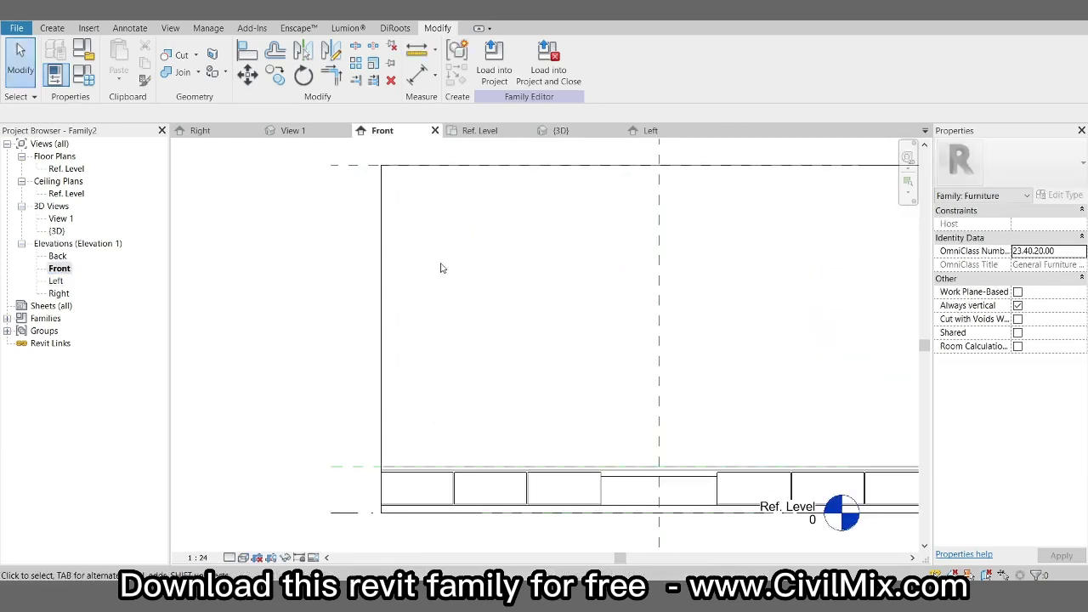
pyautogui.click(44, 30)
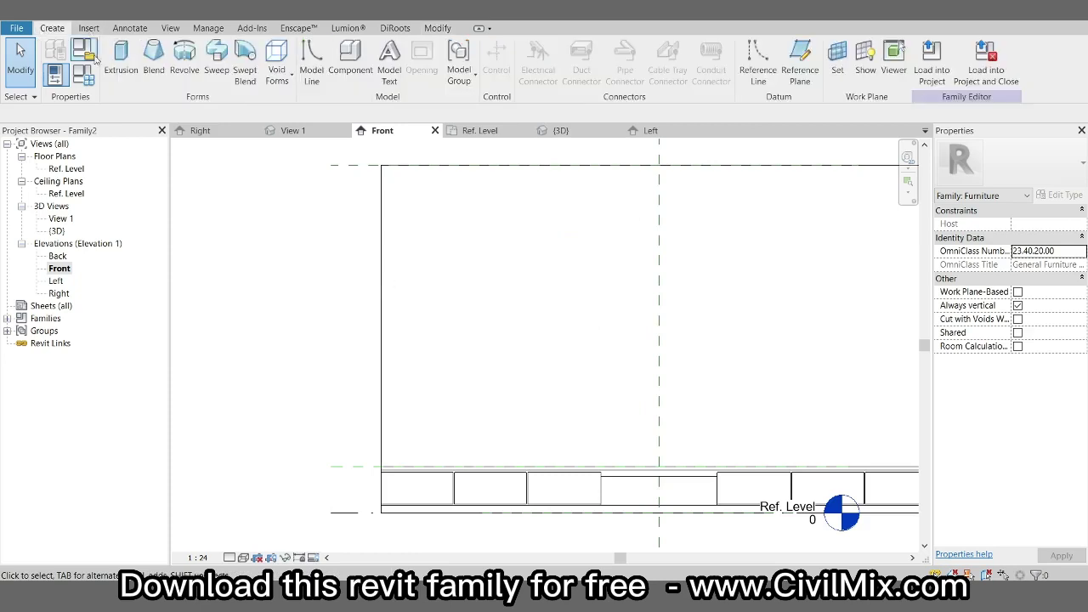
pyautogui.moveTo(120, 60)
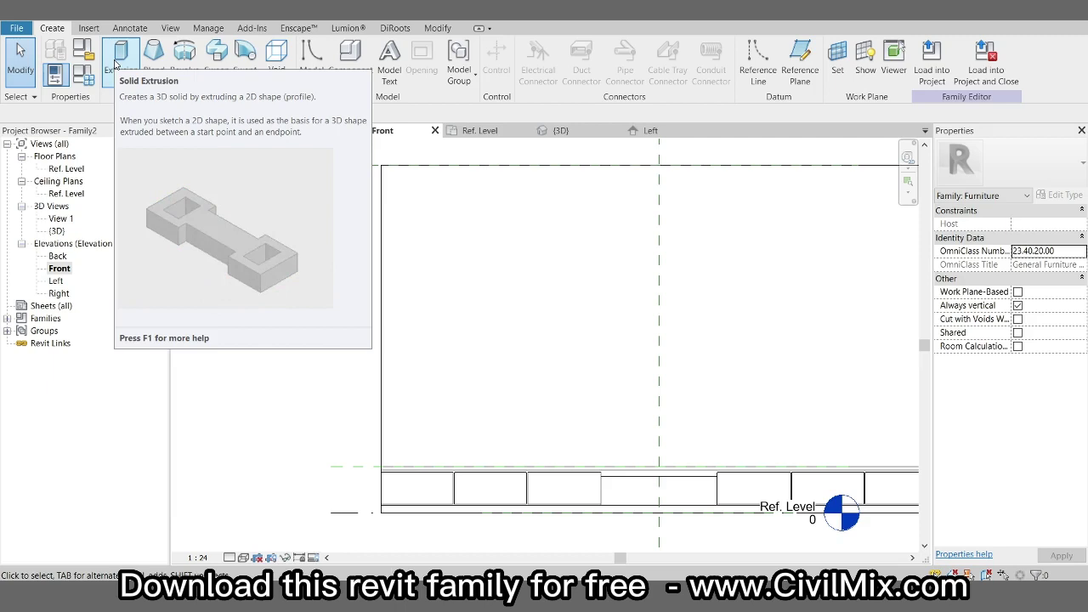
# Start a new extrusion and sketch a tall 700×2700 rectangle above the cabinet's left end.
pyautogui.click(129, 70)
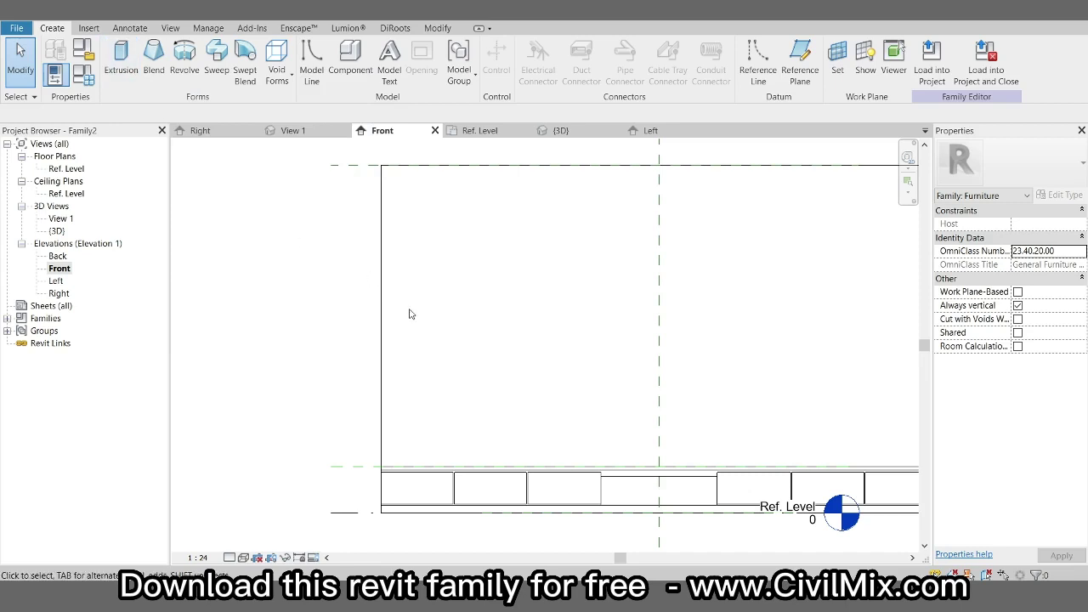
pyautogui.click(120, 64)
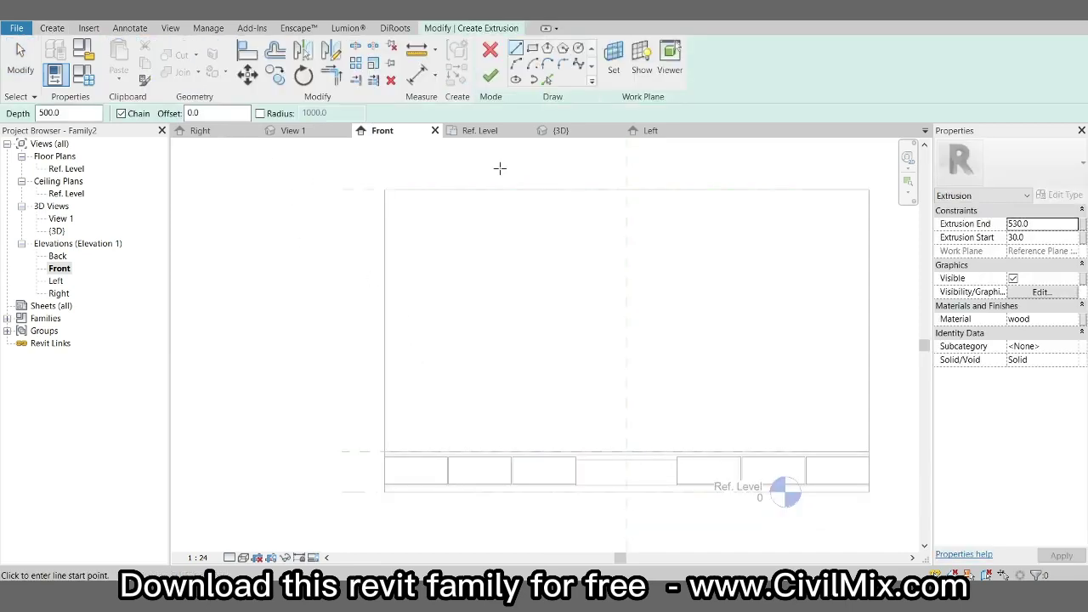
pyautogui.click(531, 49)
pyautogui.scroll(3, 387, 453)
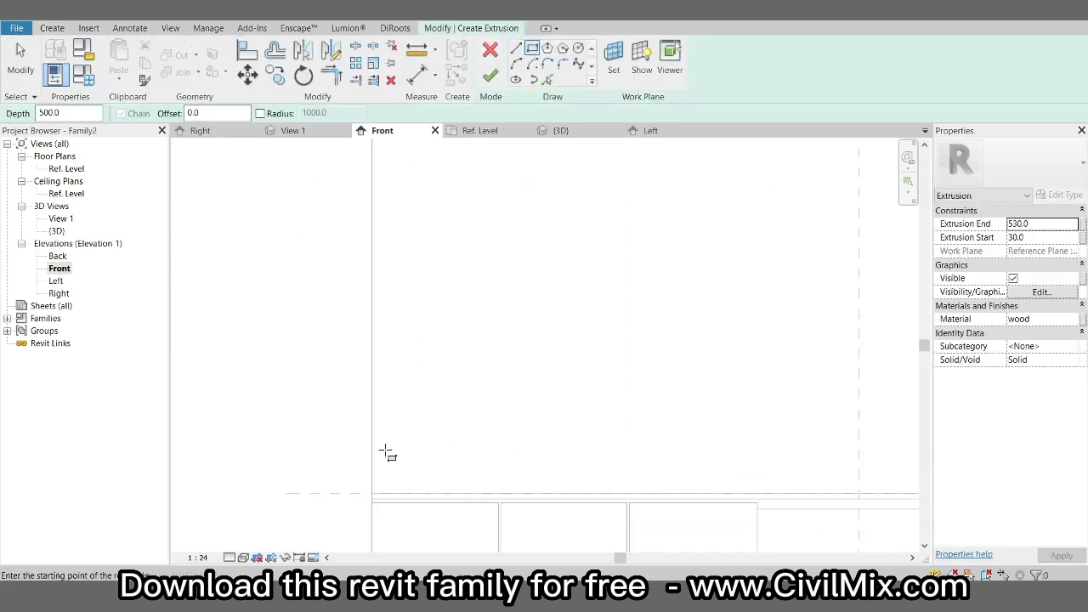
pyautogui.click(371, 502)
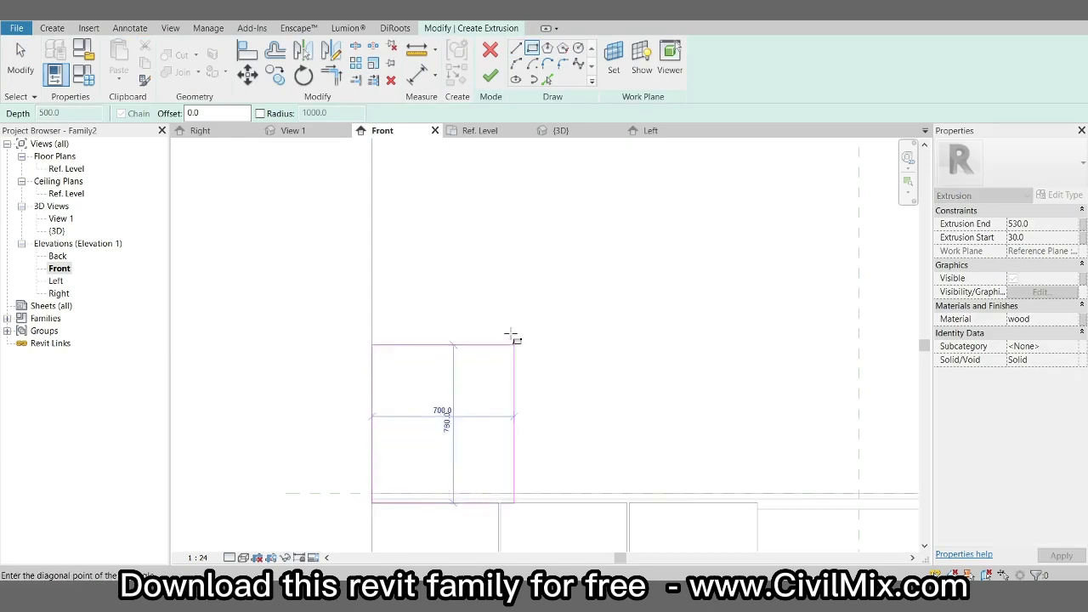
pyautogui.scroll(-3, 506, 353)
pyautogui.click(513, 287)
pyautogui.scroll(-2, 496, 213)
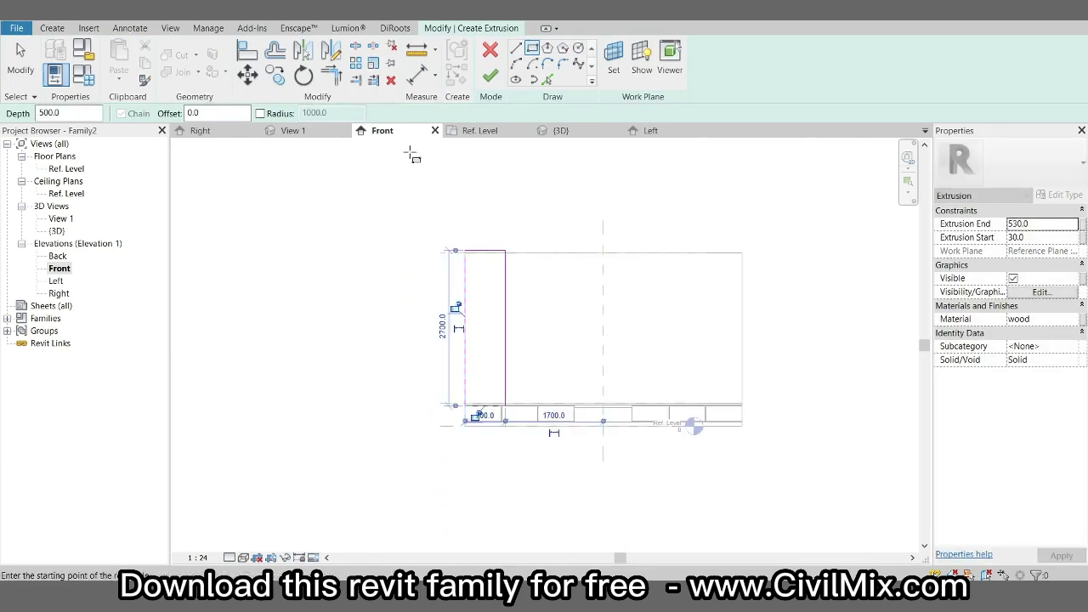
# Align the rectangle's right edge to the reference line.
pyautogui.click(248, 48)
pyautogui.scroll(2, 517, 405)
pyautogui.scroll(3, 510, 417)
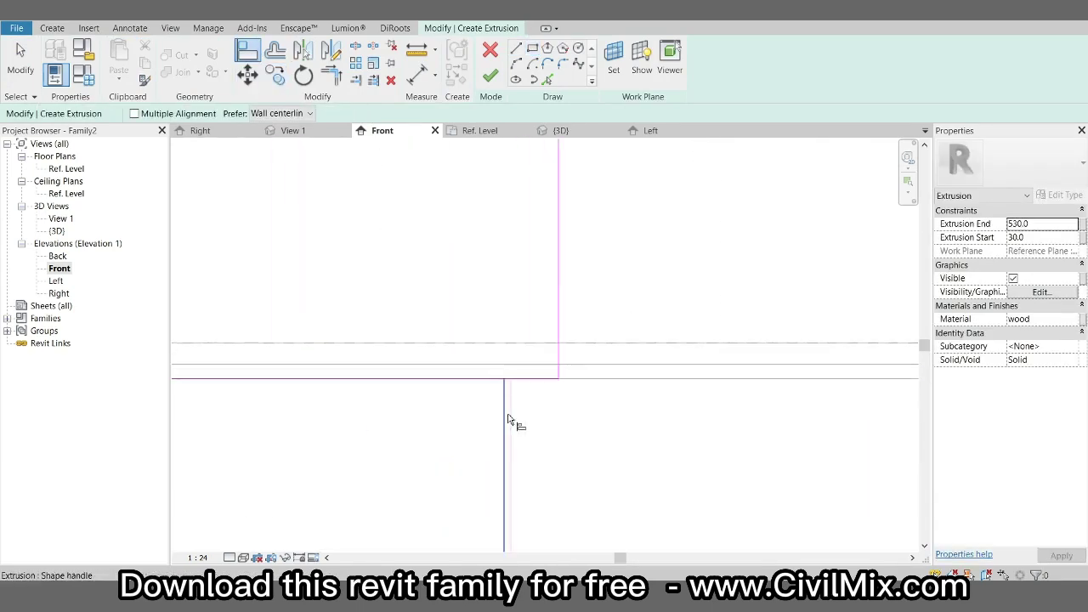
pyautogui.click(509, 419)
pyautogui.click(566, 316)
pyautogui.scroll(-1, 408, 391)
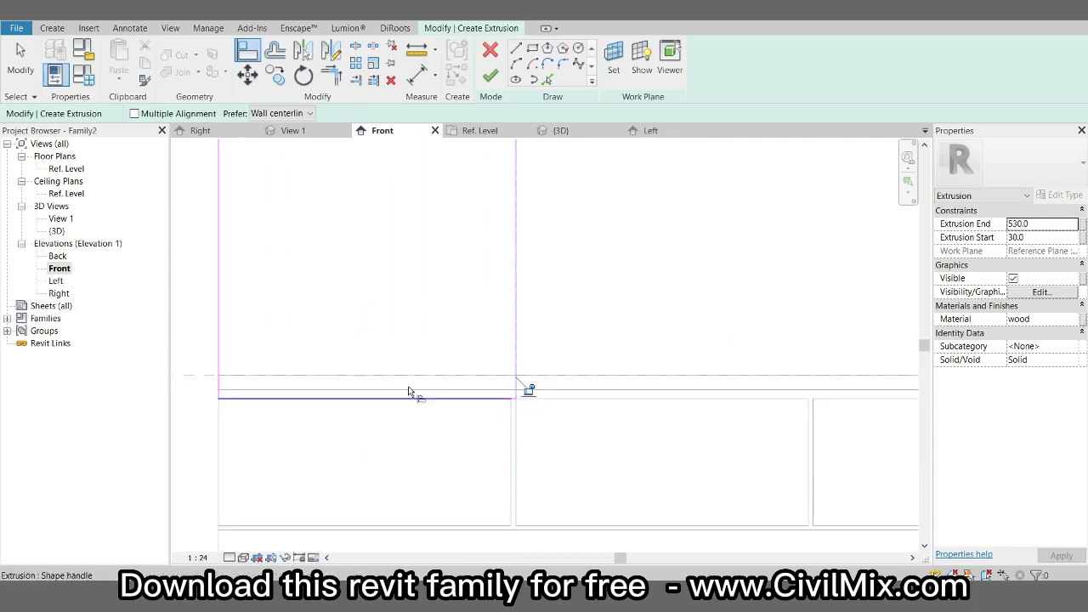
pyautogui.scroll(-2, 382, 365)
pyautogui.rightClick(347, 231)
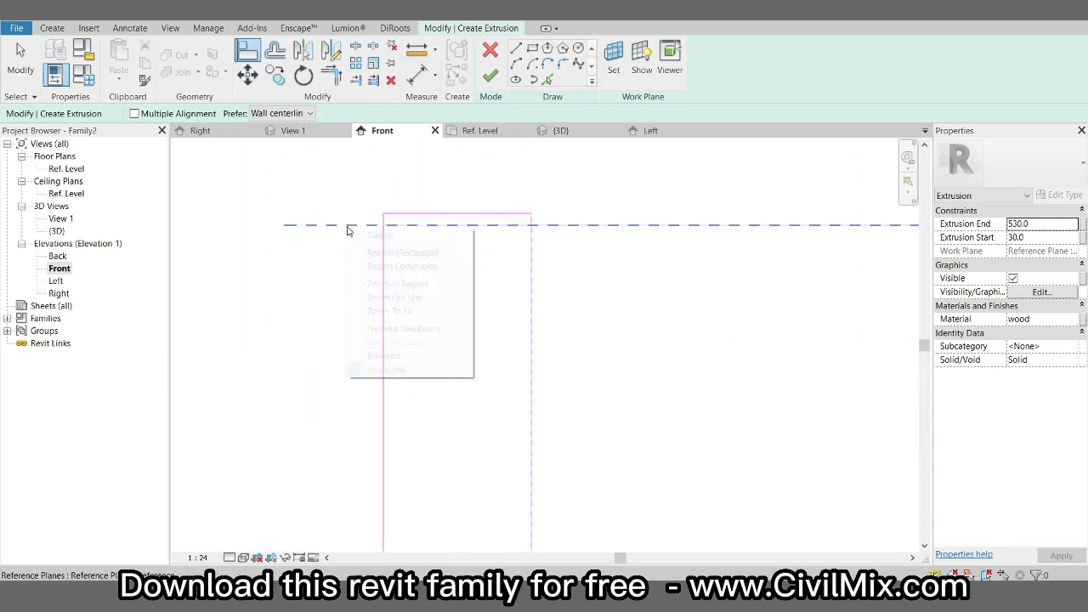
pyautogui.click(399, 237)
# Set the top edge's offset dimension to 100.
pyautogui.click(443, 256)
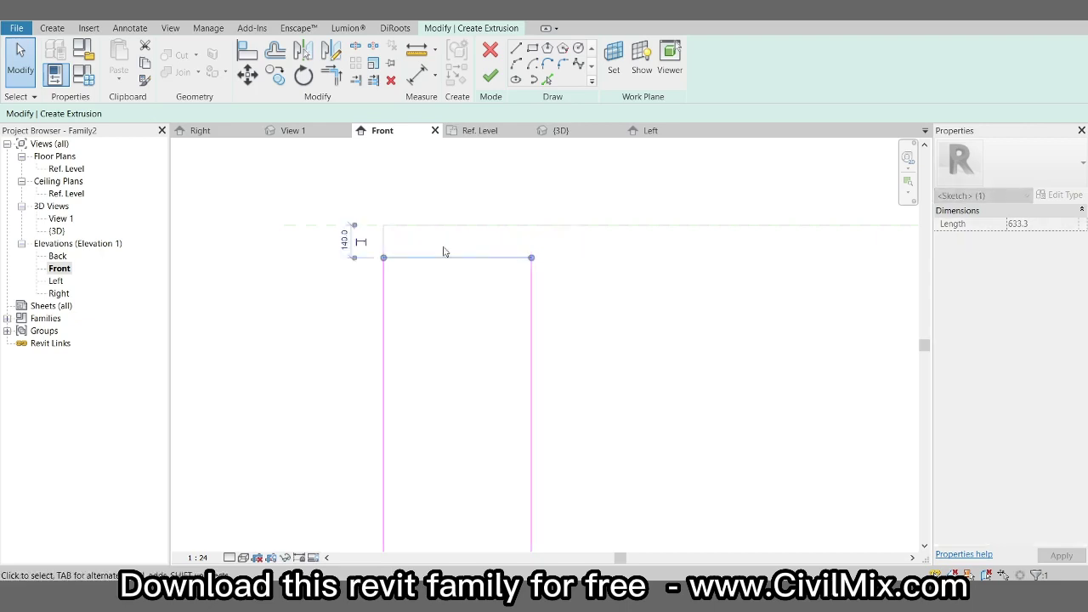
pyautogui.click(345, 240)
pyautogui.write('100')
pyautogui.press('Return')
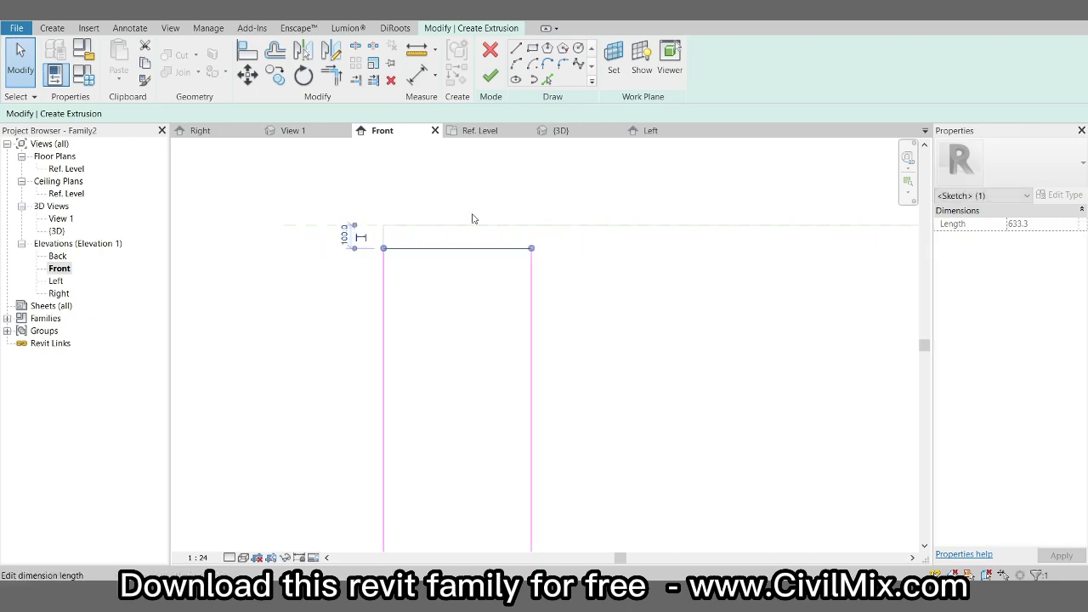
pyautogui.click(323, 352)
pyautogui.scroll(-2, 349, 378)
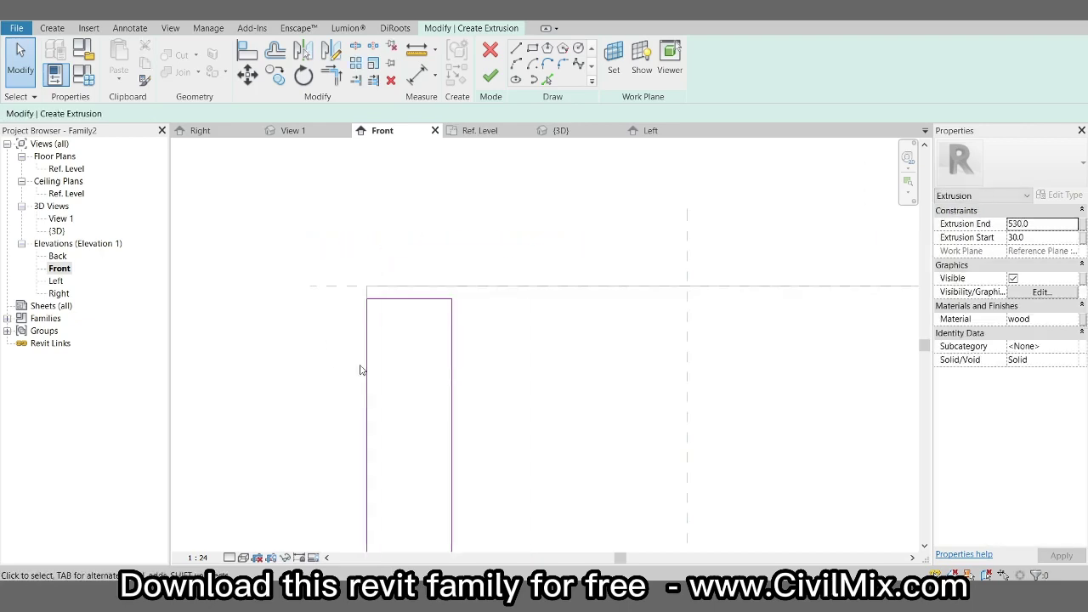
pyautogui.scroll(2, 413, 332)
pyautogui.scroll(2, 493, 459)
# Move the rectangle's bottom edge down onto the cabinet top.
pyautogui.click(493, 468)
pyautogui.scroll(1, 508, 468)
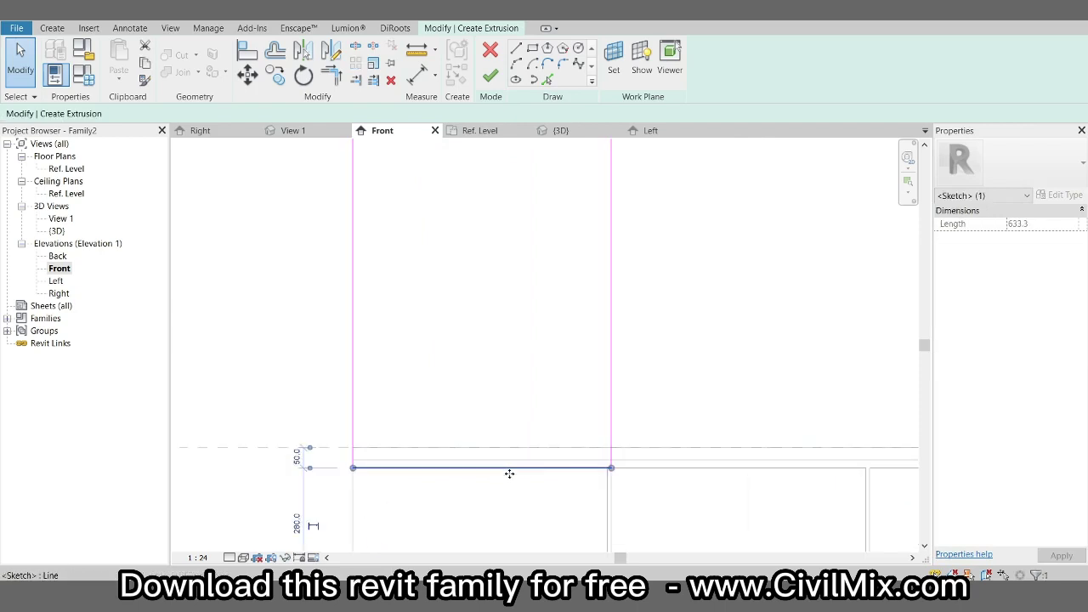
pyautogui.moveTo(509, 473); pyautogui.dragTo(510, 447)
pyautogui.click(294, 485)
pyautogui.scroll(-1, 355, 403)
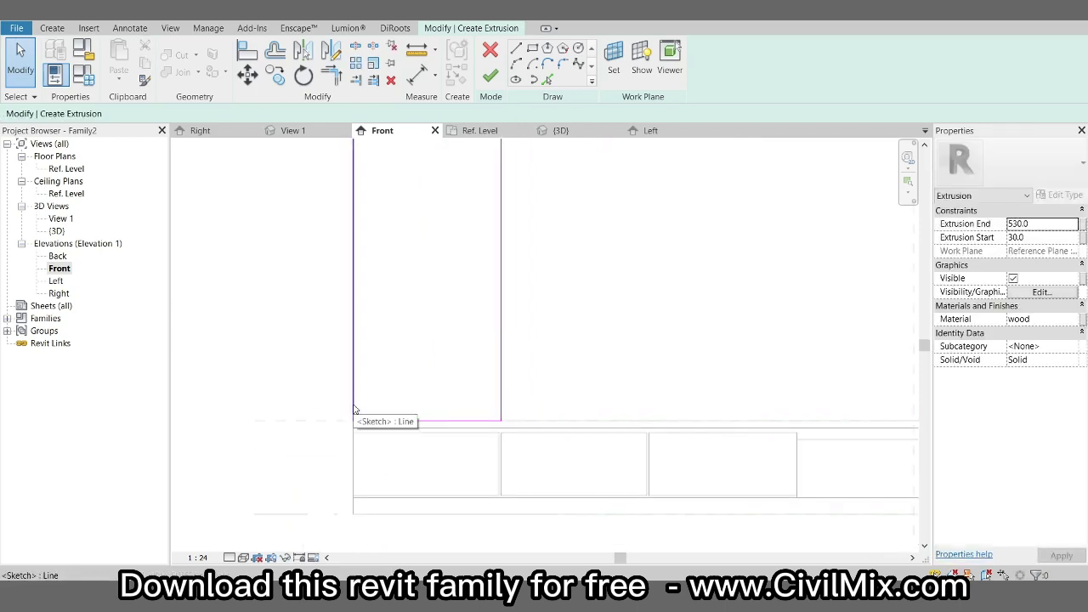
pyautogui.scroll(2, 356, 409)
pyautogui.scroll(-1, 374, 440)
pyautogui.scroll(-1, 374, 440)
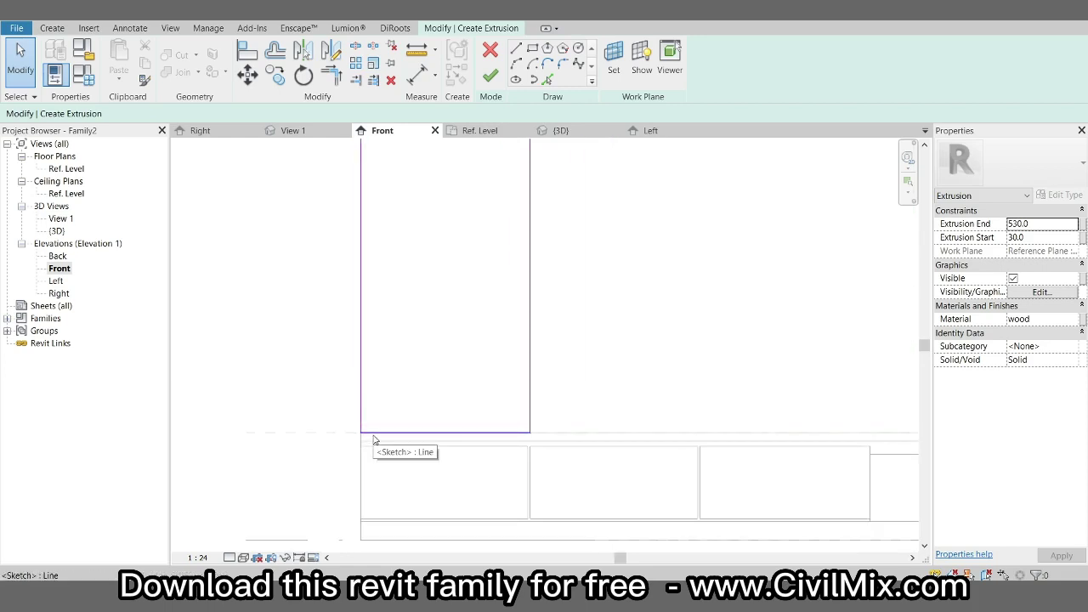
pyautogui.scroll(1, 374, 440)
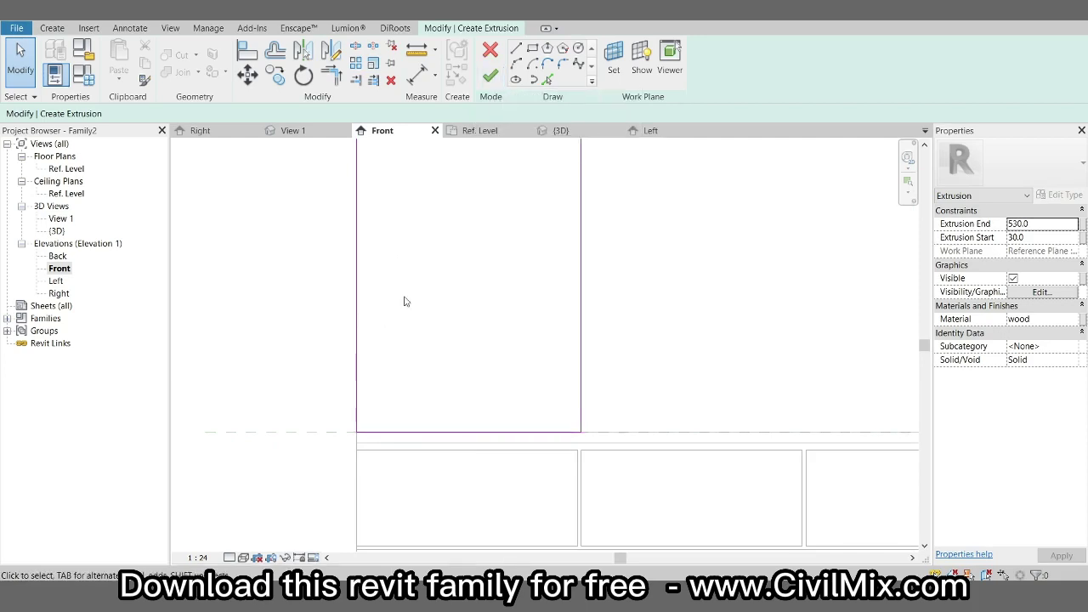
# Check the tower sketch in 3D, then return to the Front elevation.
pyautogui.click(556, 130)
pyautogui.scroll(2, 374, 459)
pyautogui.scroll(2, 368, 474)
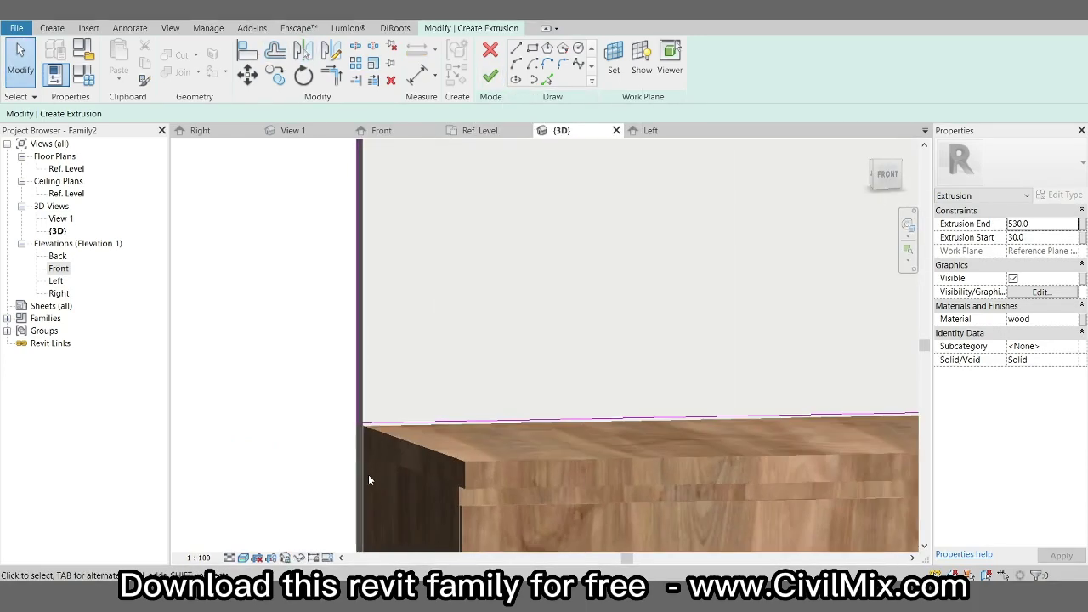
pyautogui.click(247, 53)
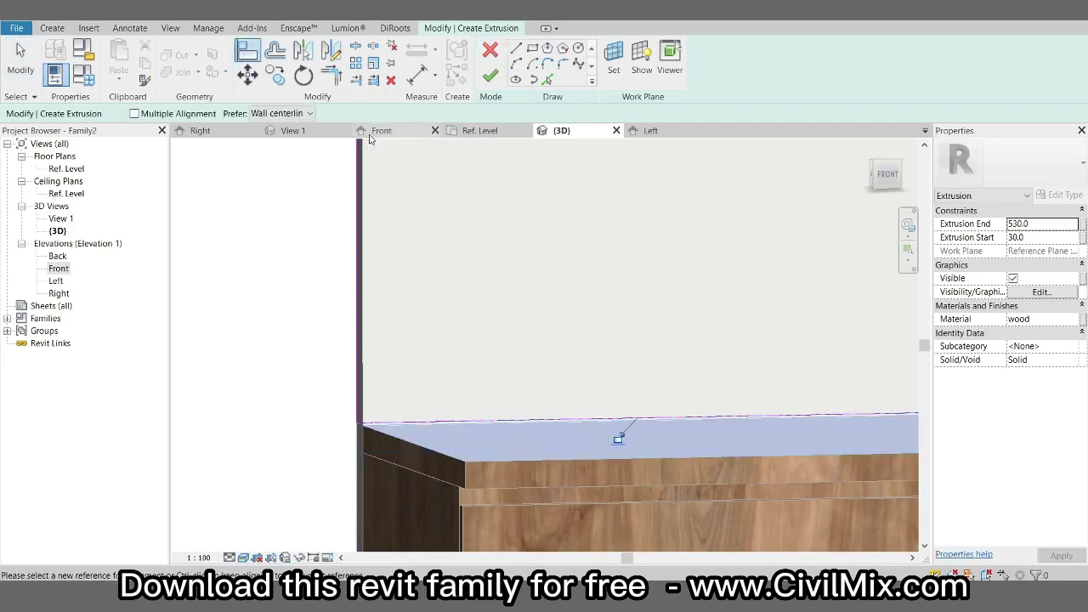
pyautogui.doubleClick(58, 267)
pyautogui.scroll(-2, 300, 403)
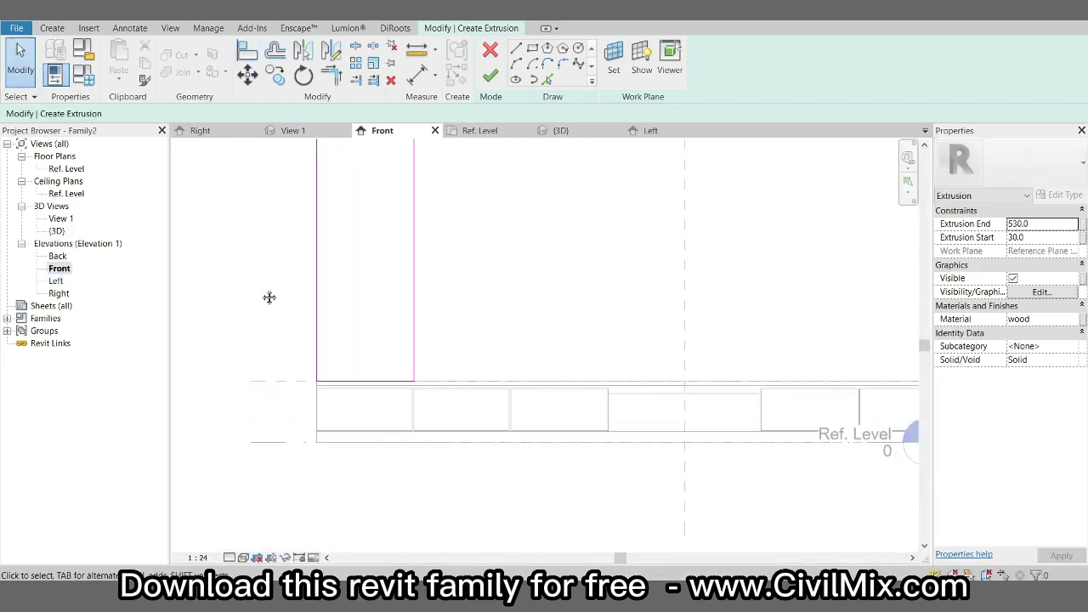
pyautogui.scroll(-2, 316, 415)
pyautogui.scroll(2, 320, 293)
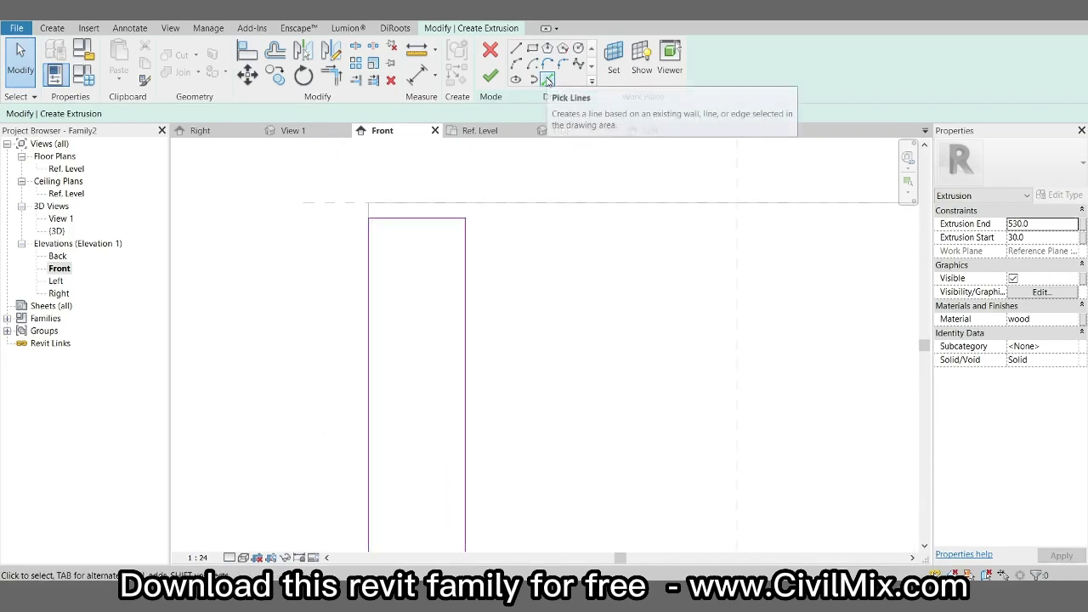
# Draw horizontal shelf lines across the tall tower's sketch outline.
pyautogui.click(547, 79)
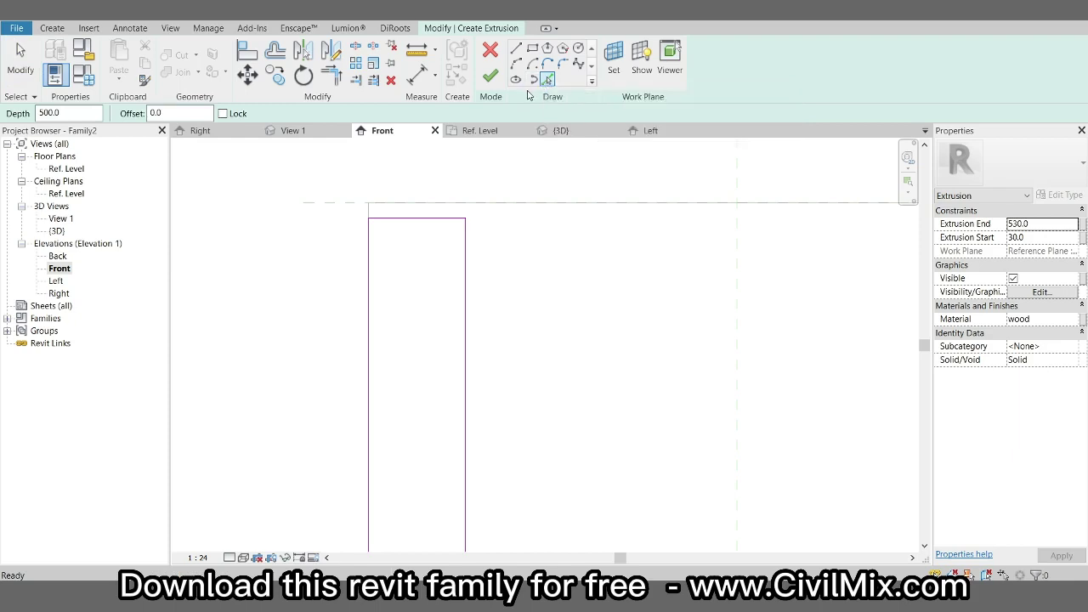
pyautogui.scroll(2, 328, 169)
pyautogui.scroll(-3, 417, 313)
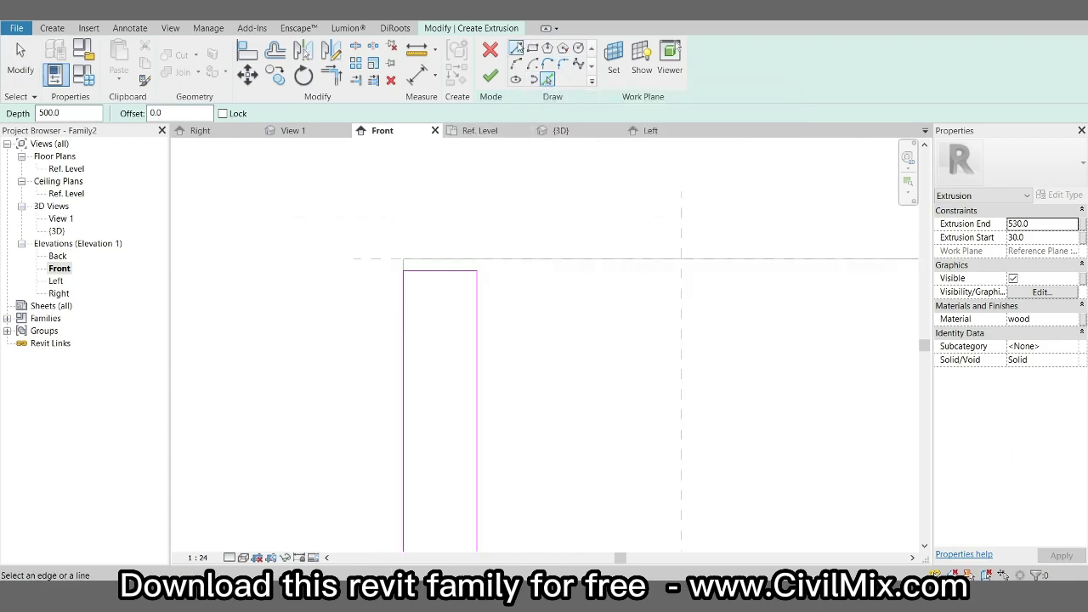
pyautogui.press('l')
pyautogui.press('i')
pyautogui.click(403, 385)
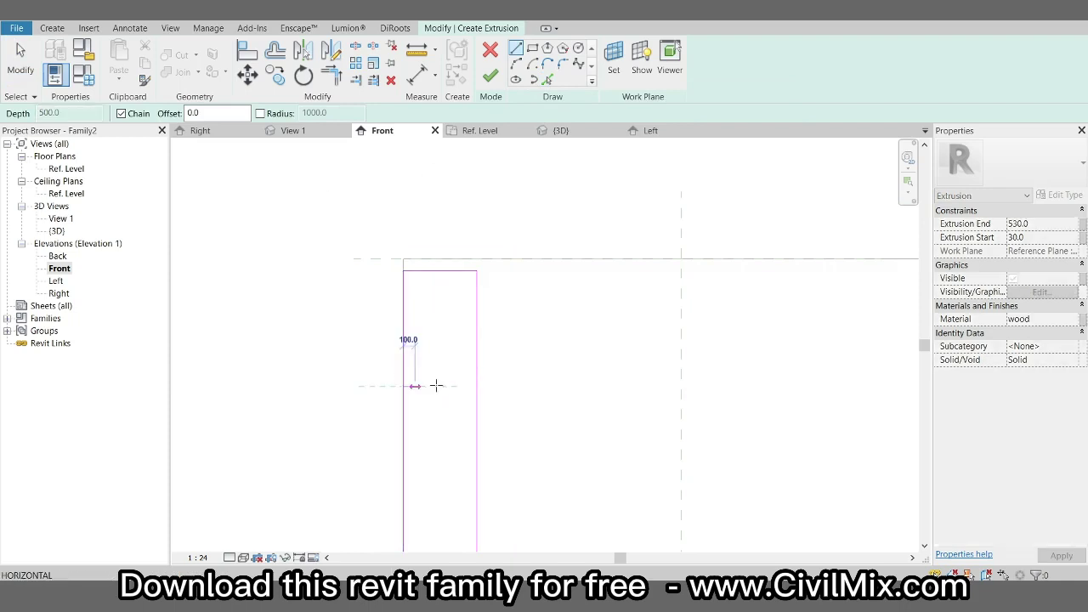
pyautogui.click(476, 386)
pyautogui.rightClick(548, 390)
pyautogui.scroll(1, 456, 434)
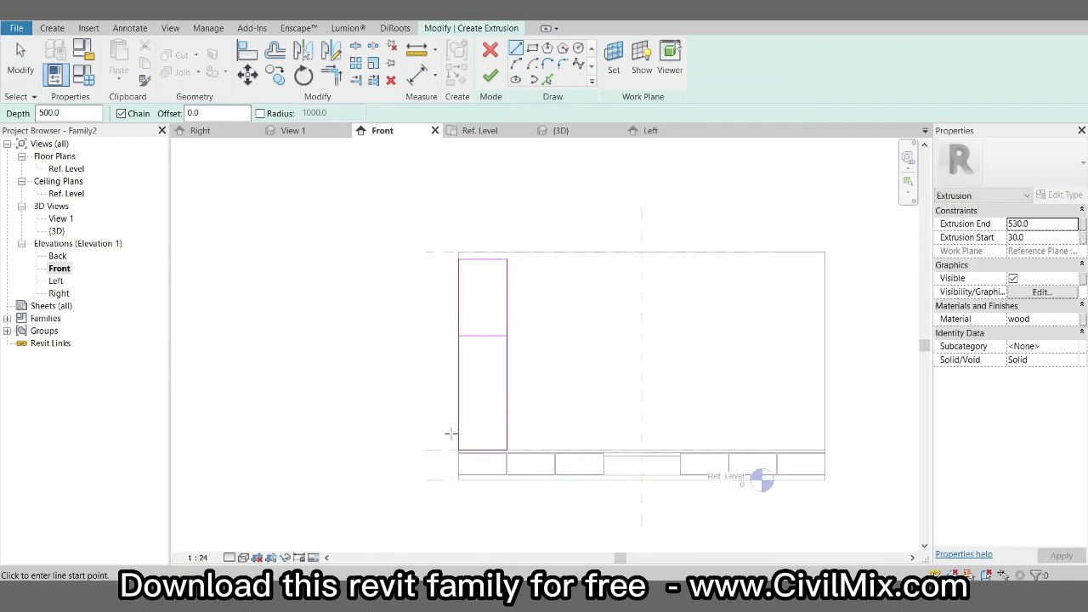
pyautogui.scroll(1, 462, 389)
pyautogui.scroll(1, 463, 349)
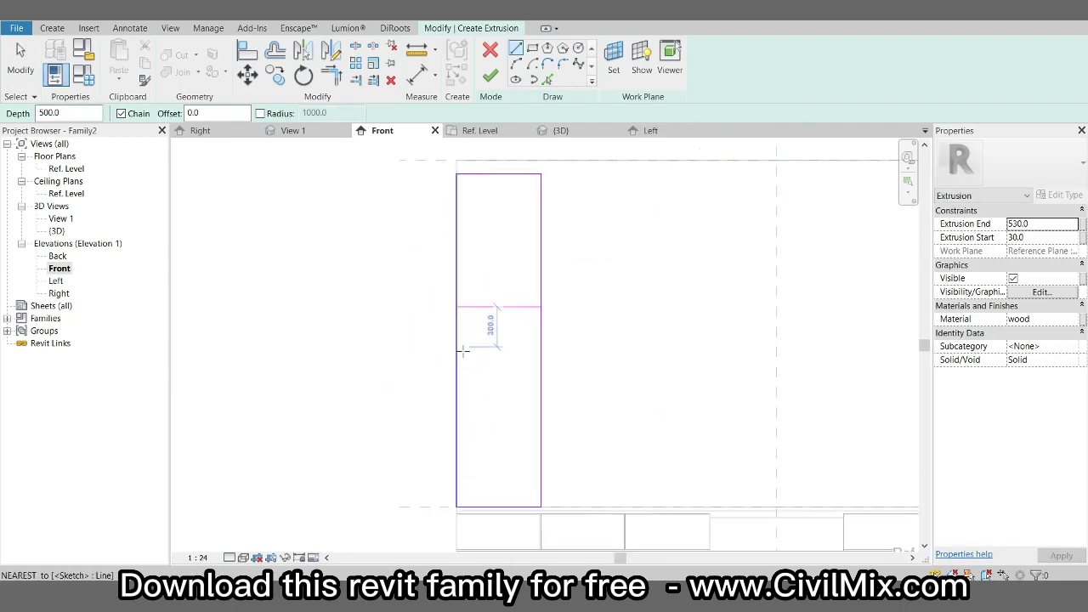
pyautogui.click(456, 354)
pyautogui.click(541, 354)
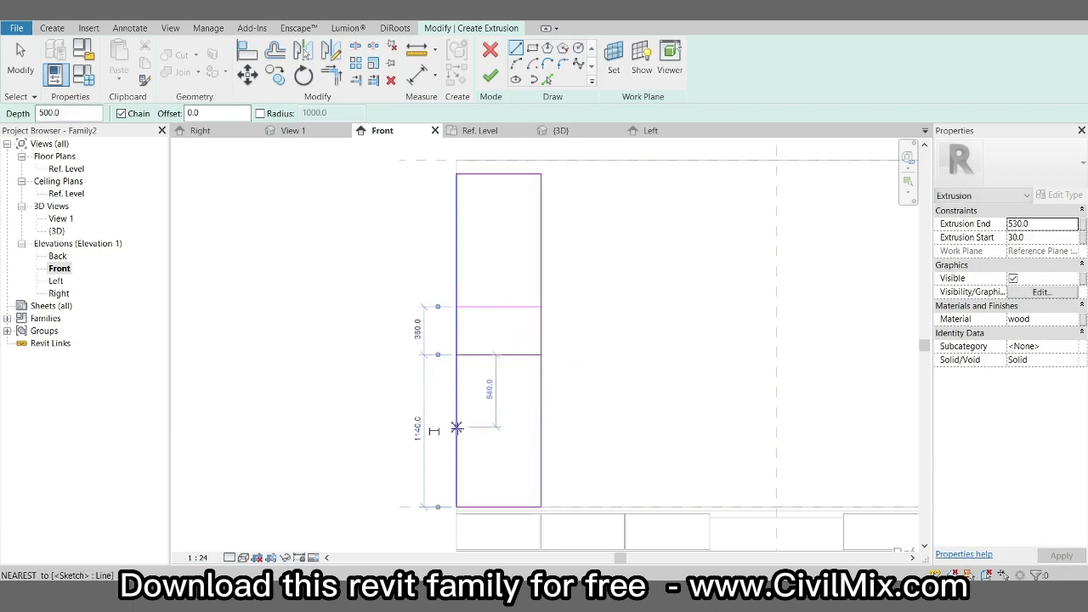
pyautogui.scroll(2, 456, 432)
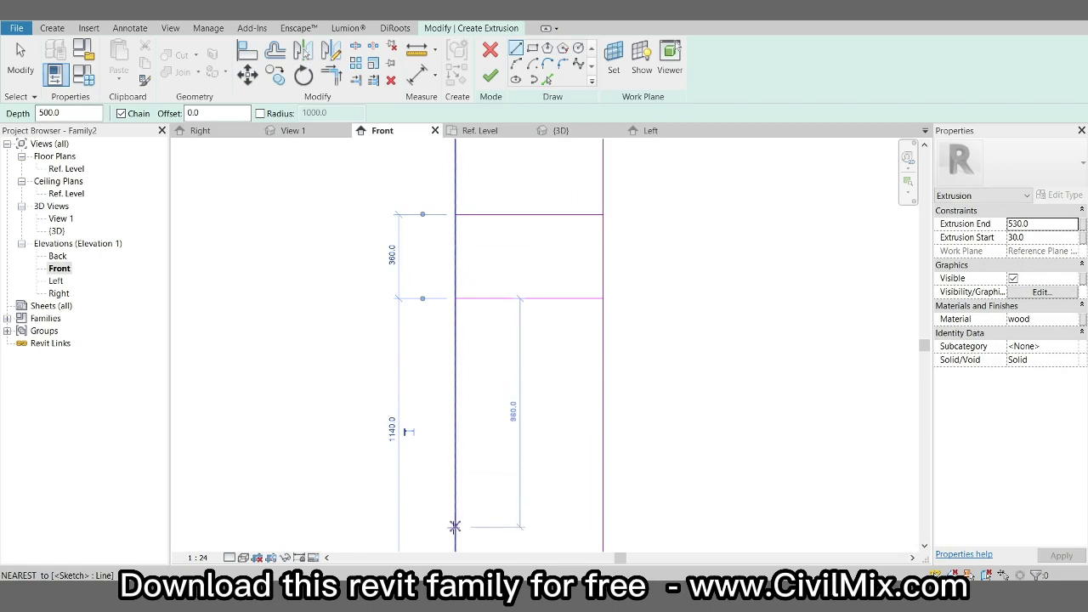
pyautogui.scroll(-3, 556, 503)
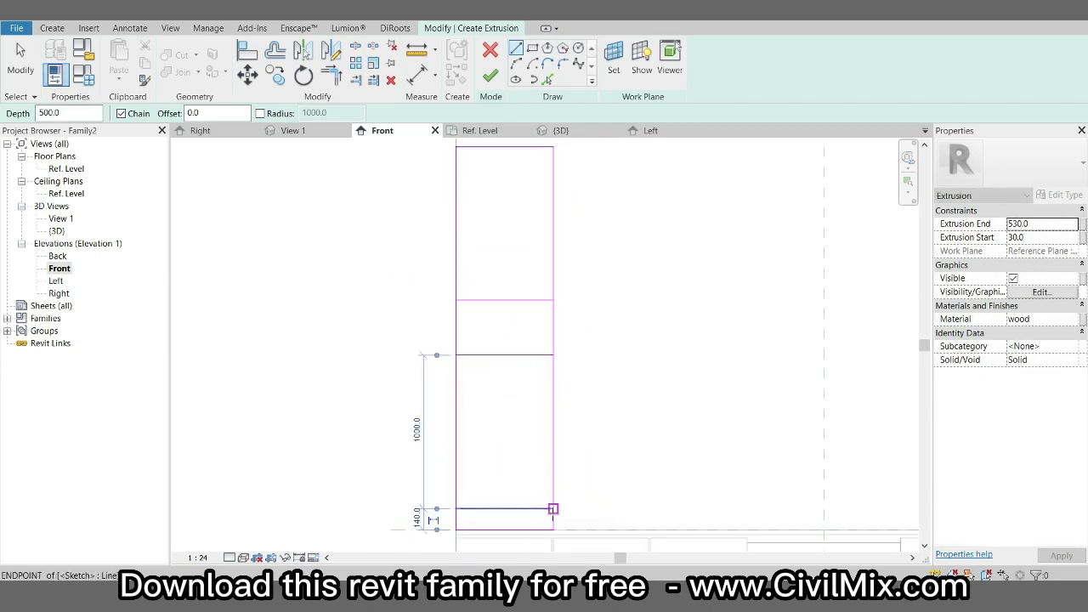
pyautogui.press('Escape')
pyautogui.press('Escape')
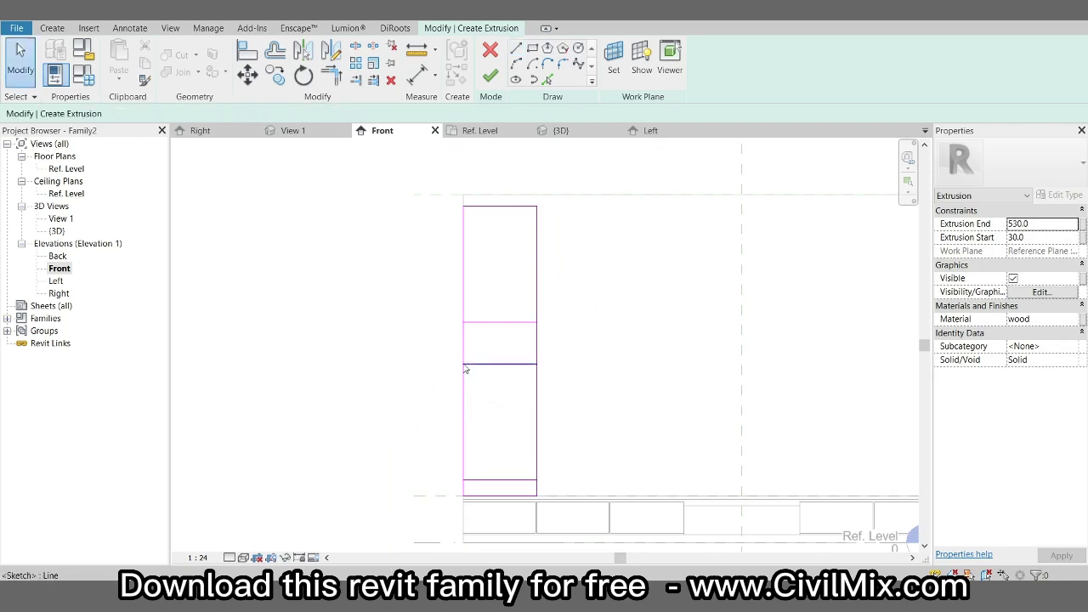
# Space the shelf lines at 900, 350 and 900 using their temporary dimensions.
pyautogui.click(486, 324)
pyautogui.click(420, 261)
pyautogui.write('9')
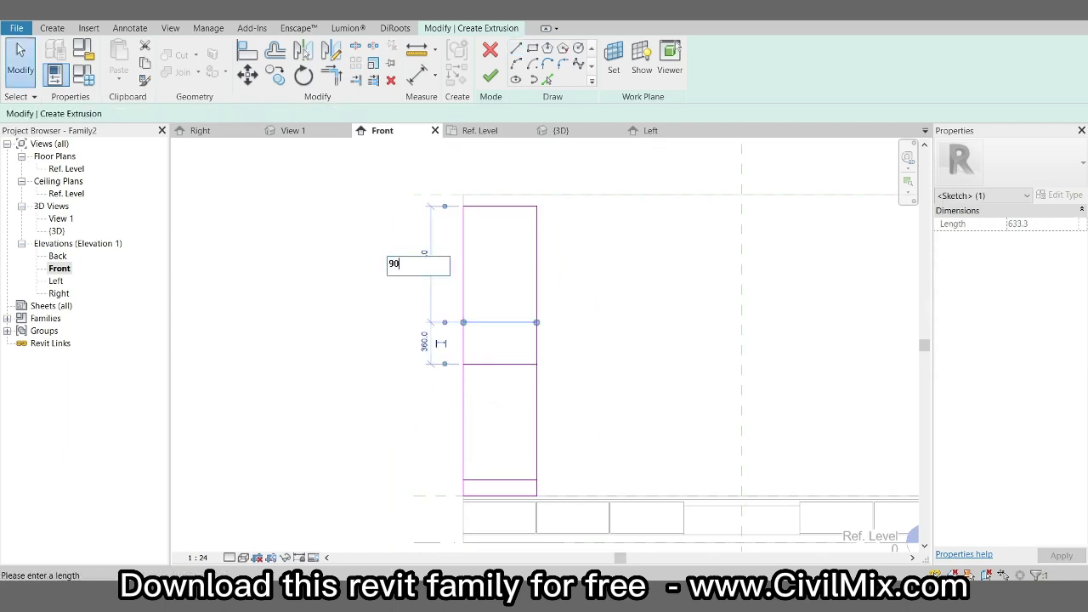
pyautogui.write('0')
pyautogui.press('Return')
pyautogui.click(486, 364)
pyautogui.click(425, 340)
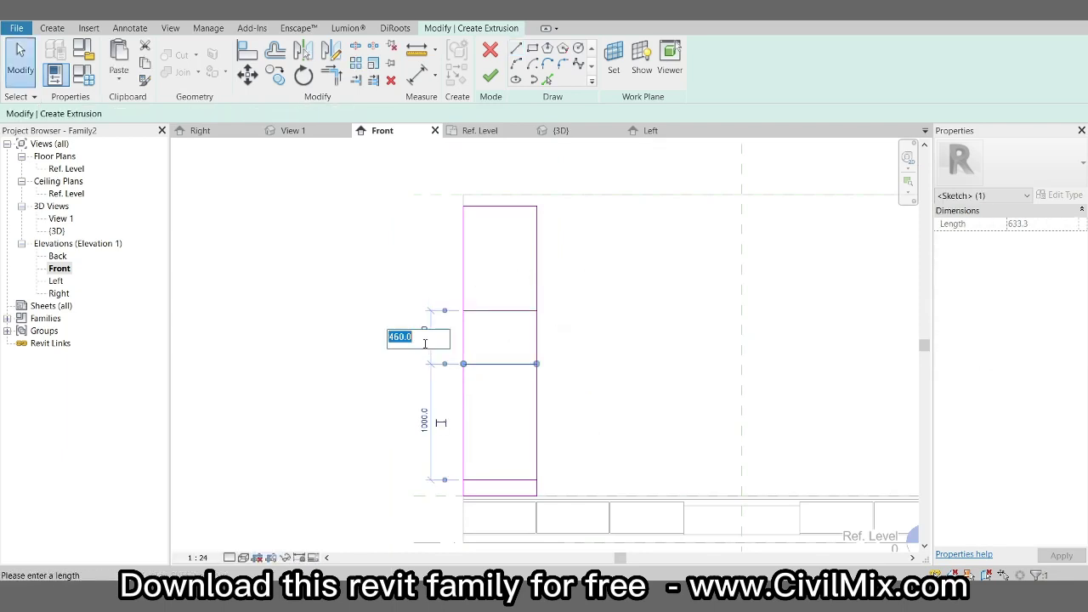
pyautogui.write('350')
pyautogui.press('Return')
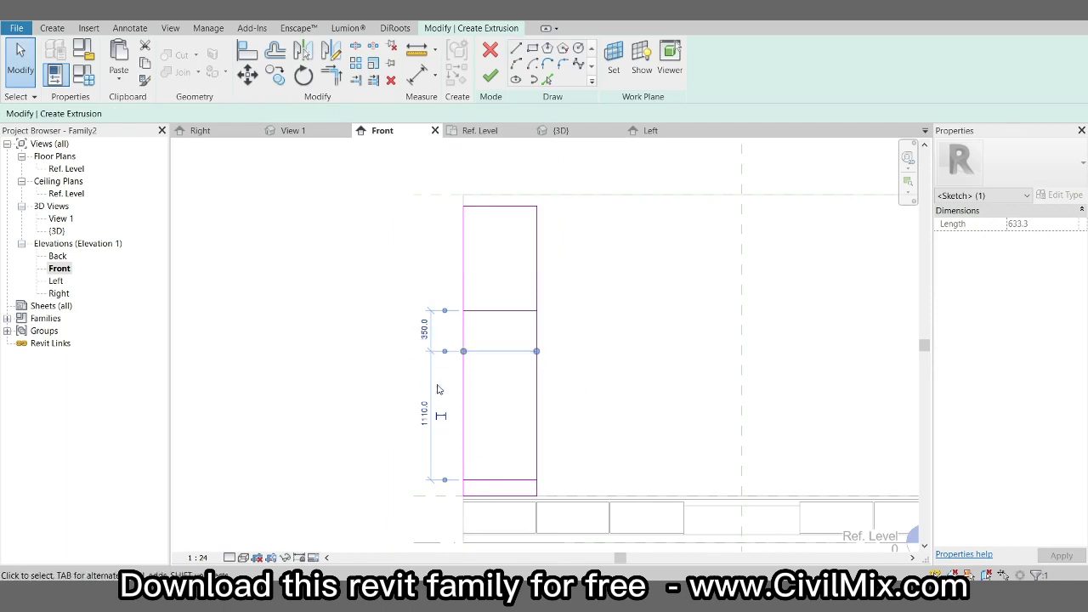
pyautogui.click(498, 480)
pyautogui.click(422, 414)
pyautogui.write('00')
pyautogui.press('Return')
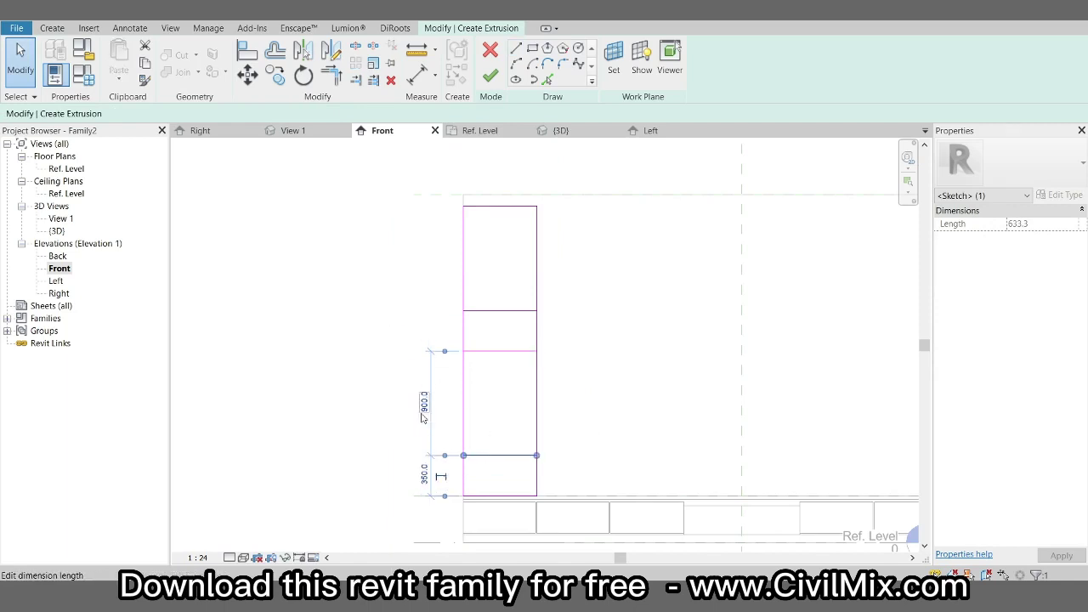
pyautogui.click(398, 352)
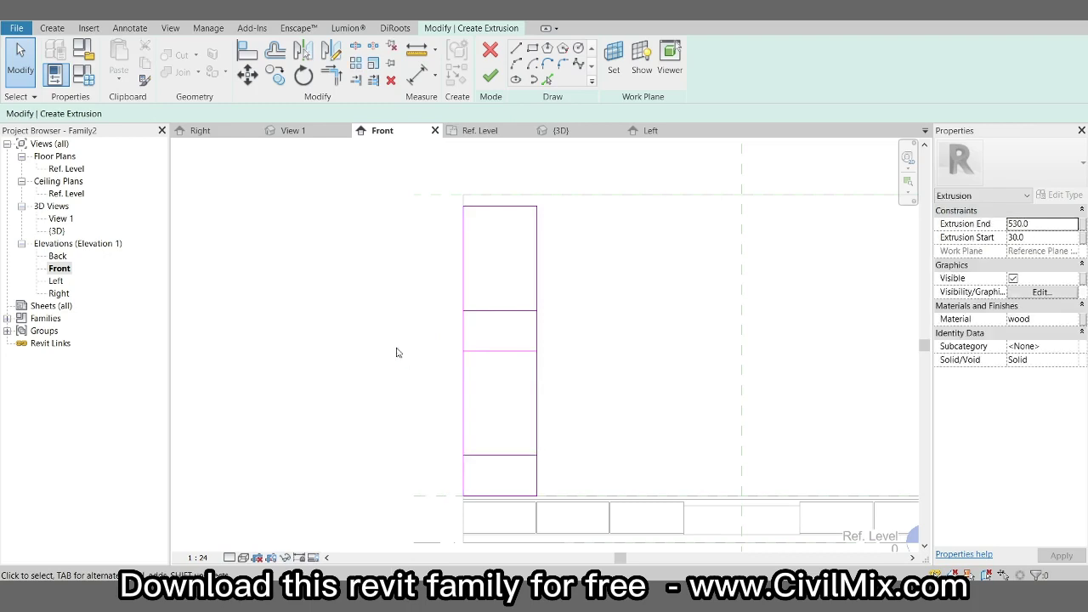
pyautogui.scroll(-2, 393, 344)
pyautogui.scroll(1, 387, 331)
pyautogui.scroll(1, 404, 425)
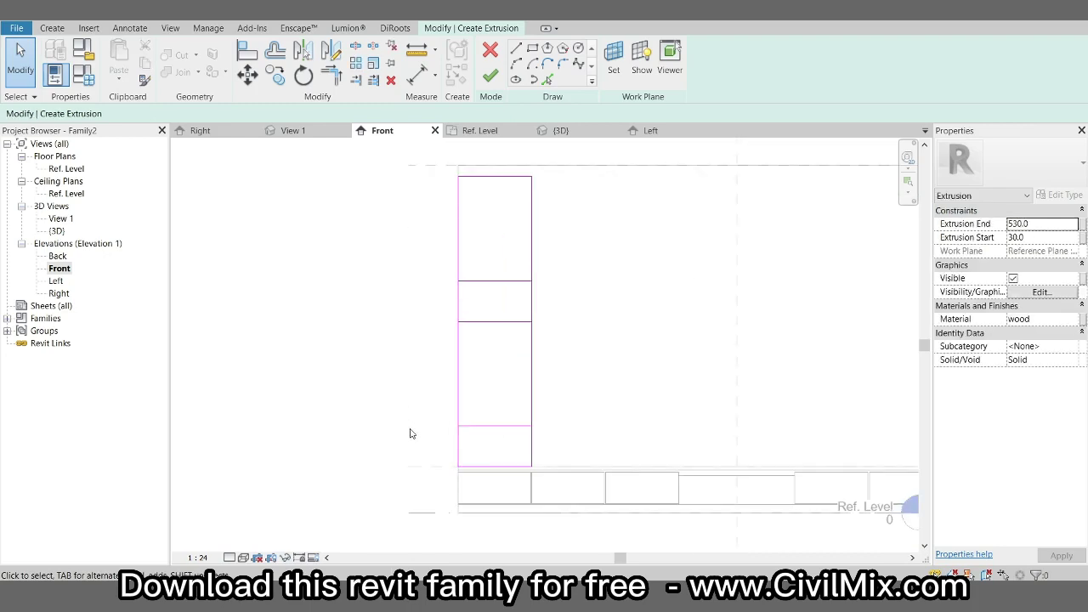
pyautogui.click(472, 425)
pyautogui.click(355, 360)
# Add inner lines offset 25 from the tower's side, bottom and shelf lines.
pyautogui.click(54, 29)
pyautogui.click(504, 31)
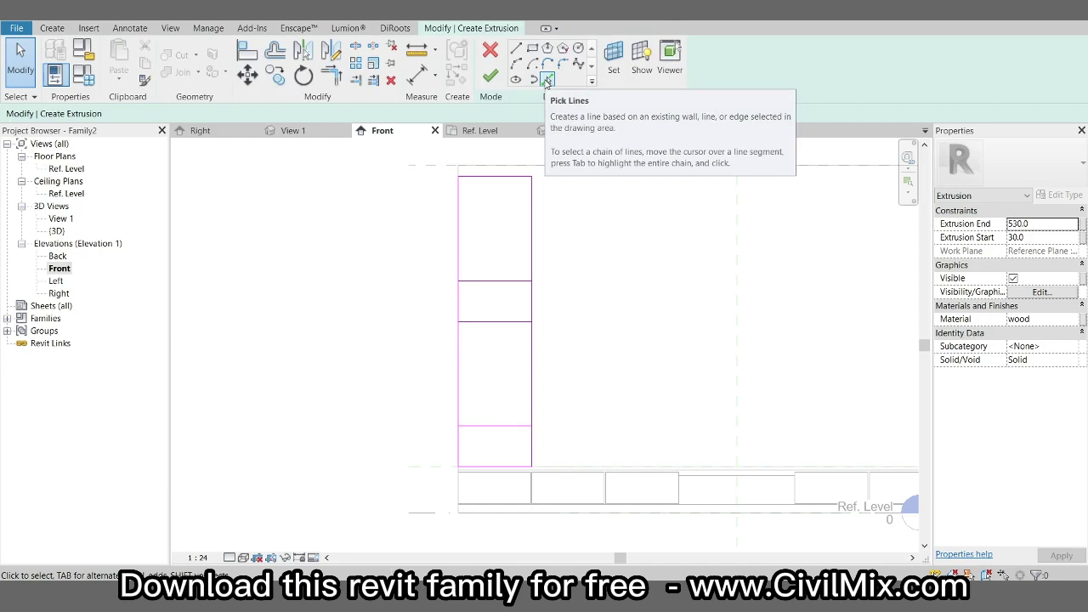
pyautogui.click(547, 79)
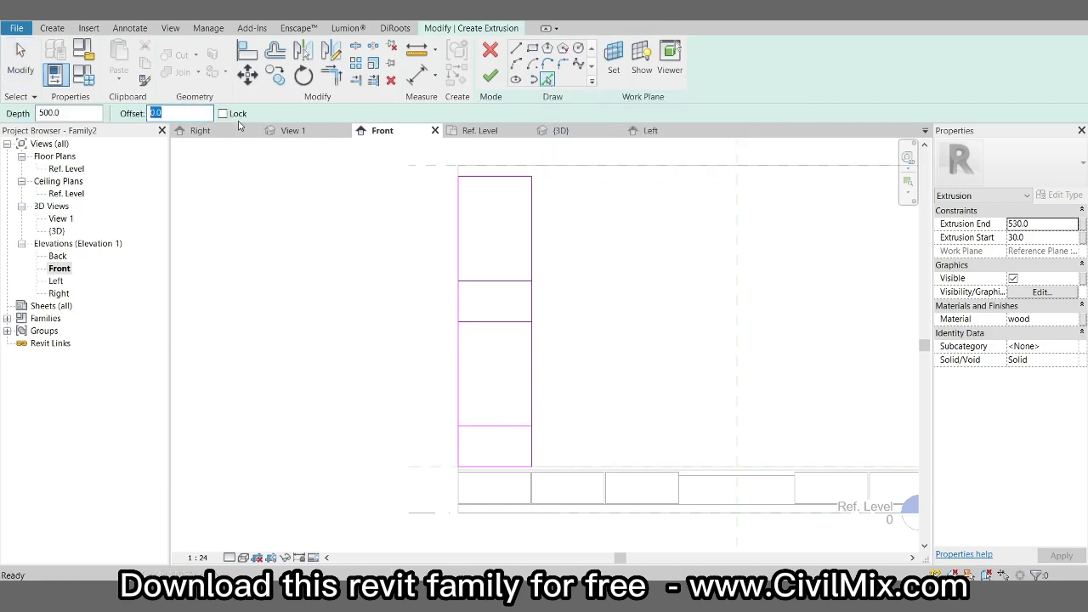
pyautogui.click(279, 49)
pyautogui.press('Escape')
pyautogui.write('5')
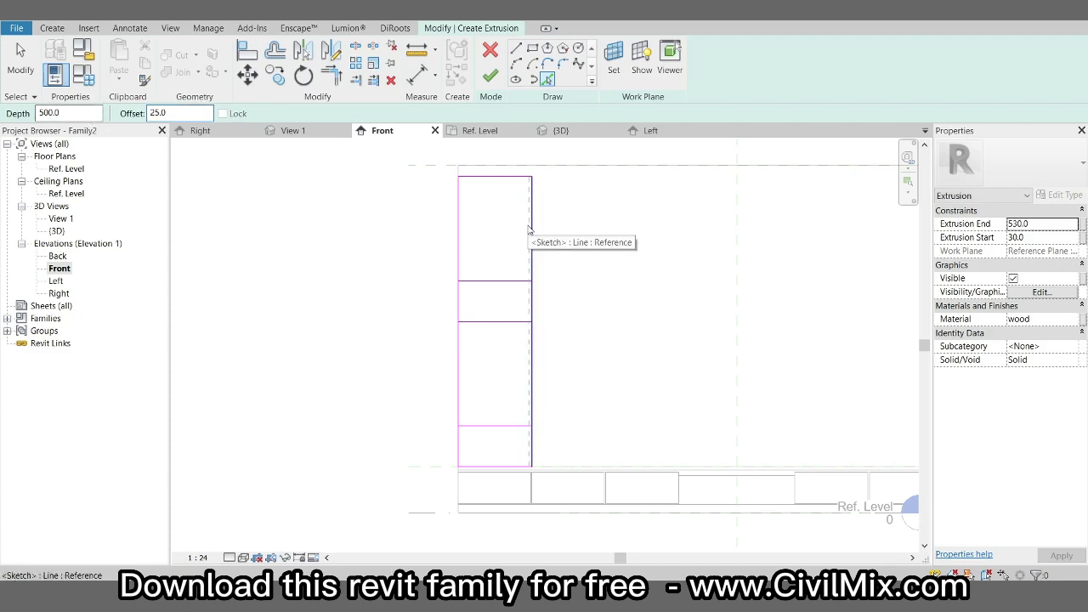
pyautogui.click(529, 236)
pyautogui.click(461, 280)
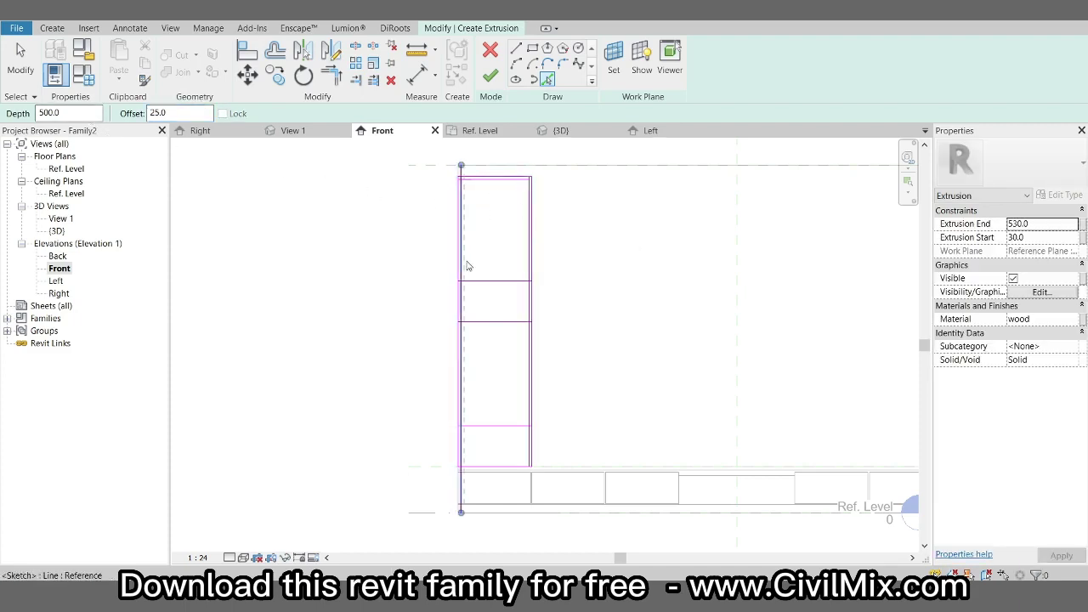
pyautogui.scroll(2, 490, 324)
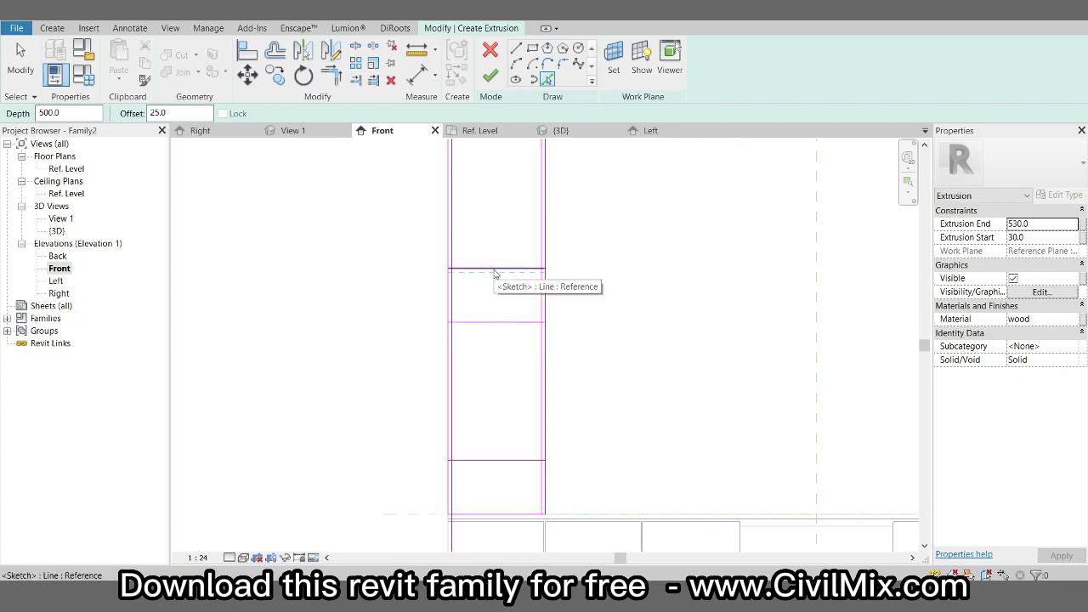
pyautogui.click(496, 272)
pyautogui.click(498, 323)
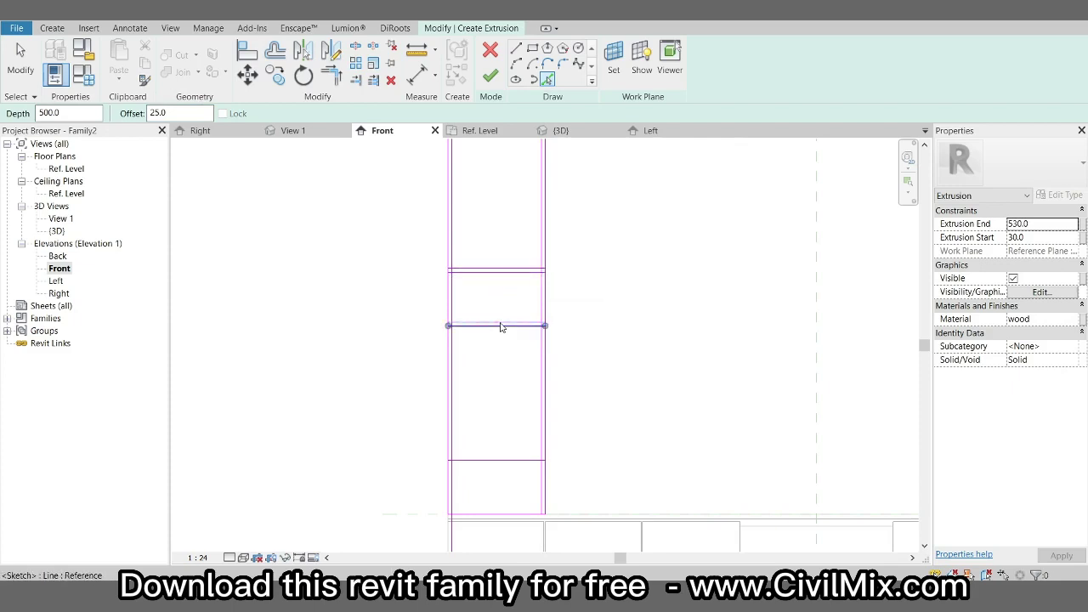
pyautogui.click(501, 460)
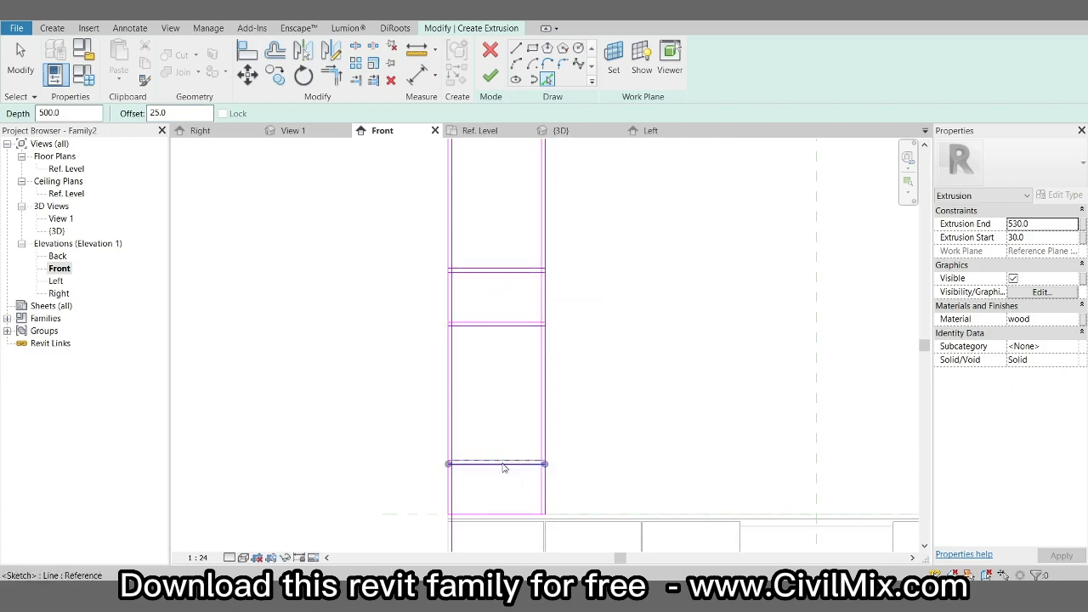
pyautogui.click(508, 514)
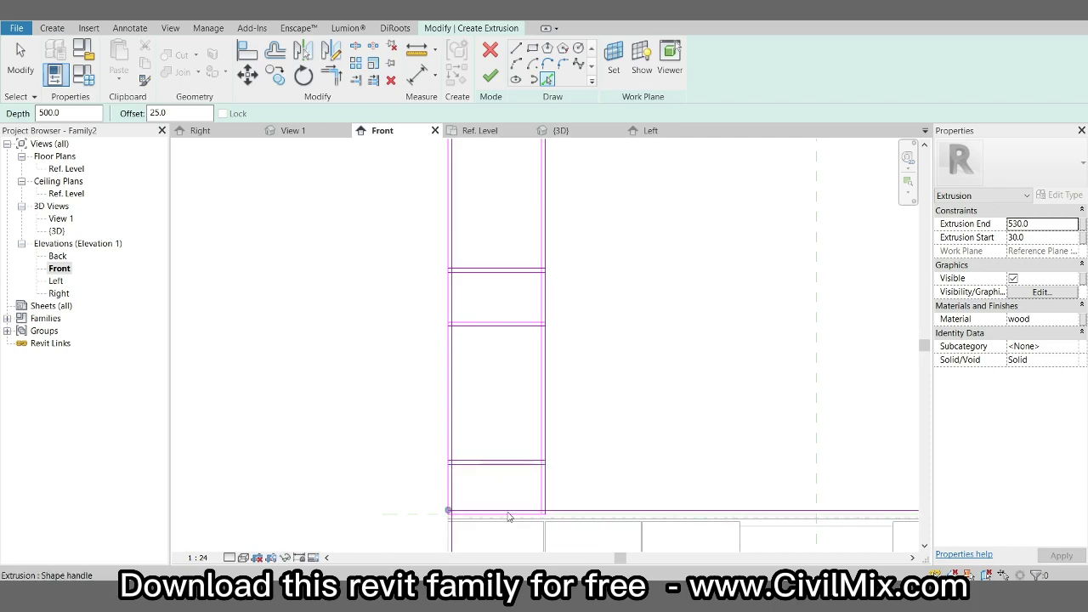
pyautogui.moveTo(534, 313); pyautogui.dragTo(519, 347, button='middle')
pyautogui.scroll(2, 493, 231)
# Trim the inner lines into clean top-left and top-right corners with TR.
pyautogui.scroll(1, 478, 280)
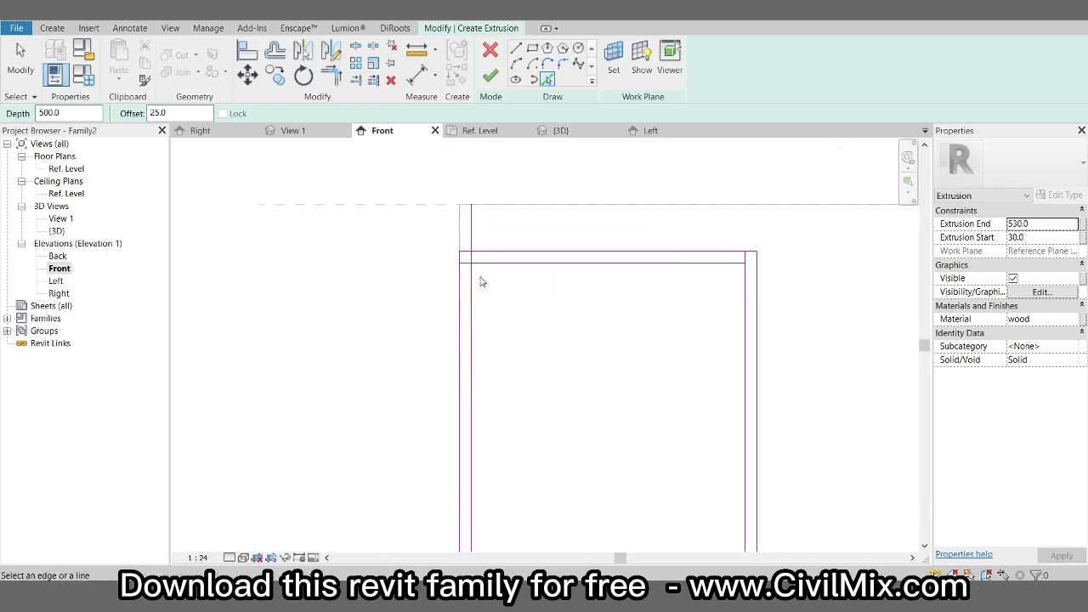
pyautogui.press('t')
pyautogui.press('r')
pyautogui.click(481, 290)
pyautogui.click(498, 264)
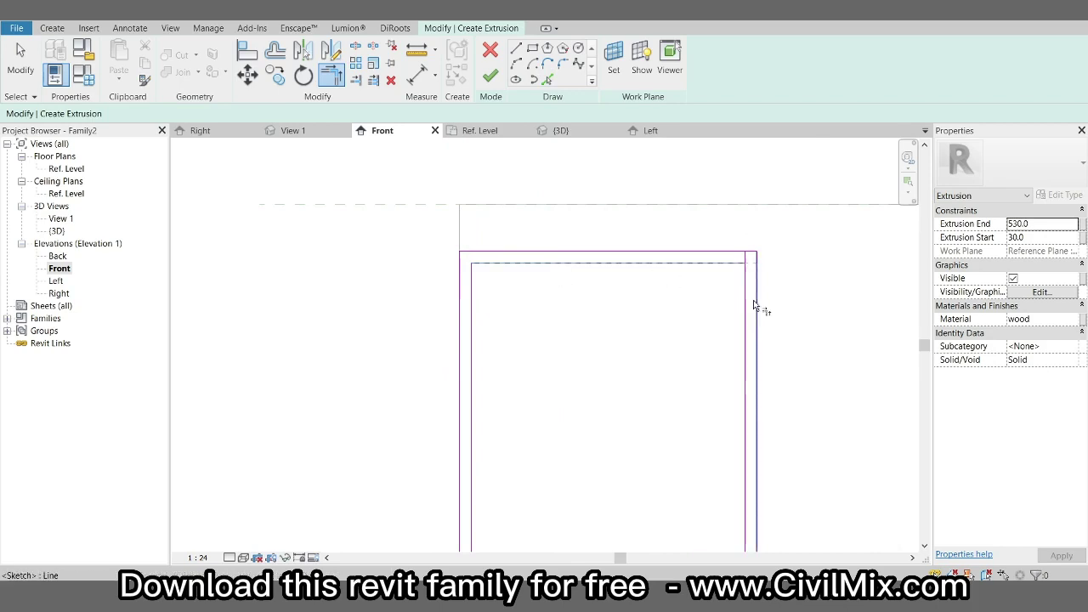
pyautogui.click(731, 263)
pyautogui.click(745, 280)
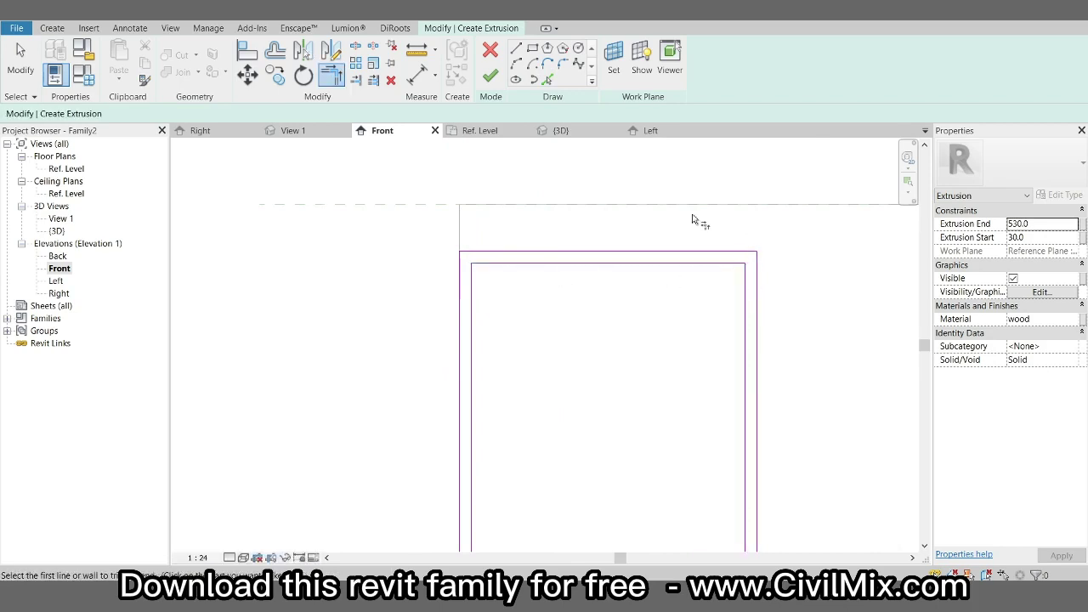
pyautogui.scroll(-2, 680, 216)
pyautogui.scroll(1, 576, 378)
# Trim the lower shelf box's left, right and lower-left corners closed.
pyautogui.press('s')
pyautogui.press('l')
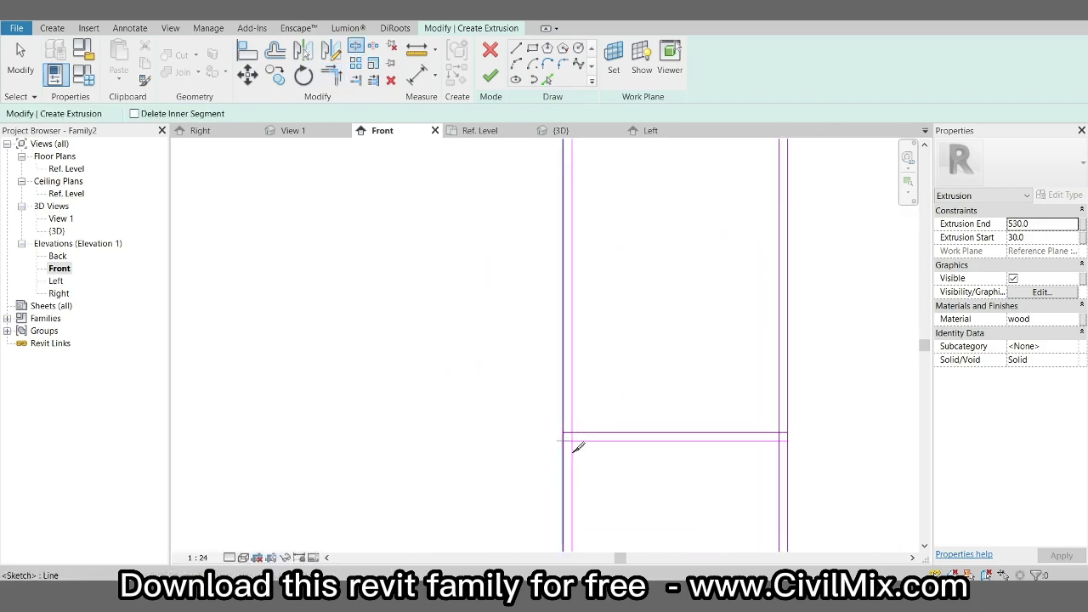
pyautogui.scroll(2, 578, 444)
pyautogui.scroll(-1, 550, 389)
pyautogui.scroll(1, 799, 361)
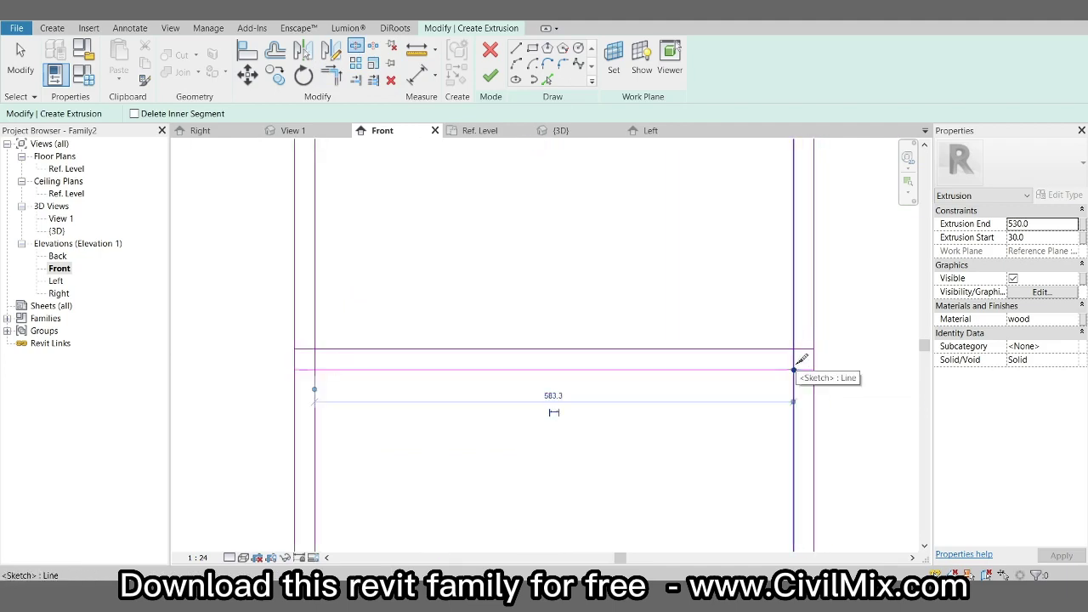
pyautogui.scroll(-1, 748, 365)
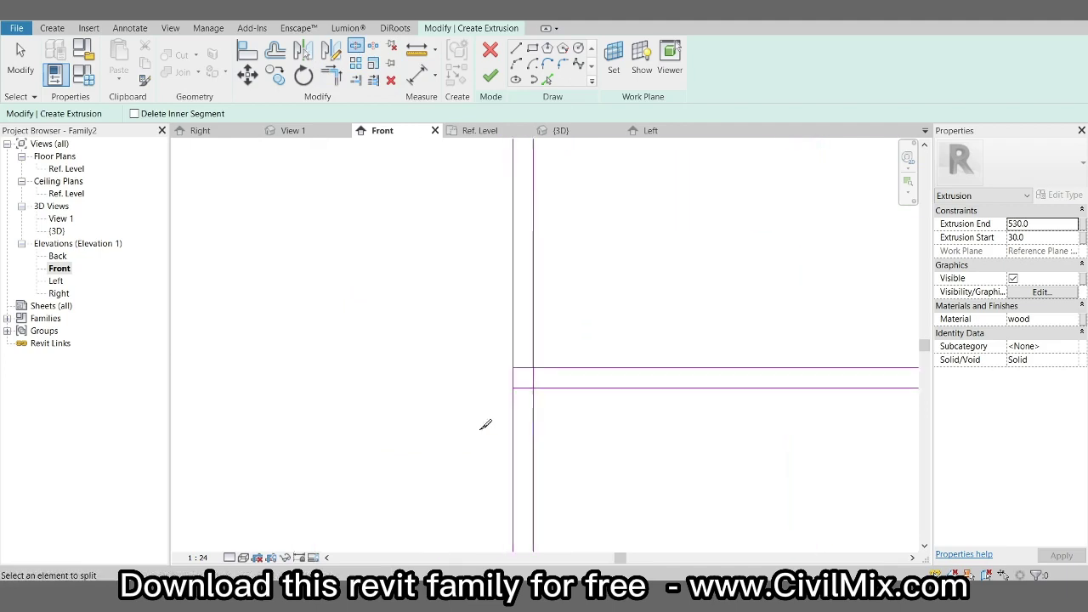
pyautogui.scroll(2, 510, 374)
pyautogui.scroll(-2, 548, 367)
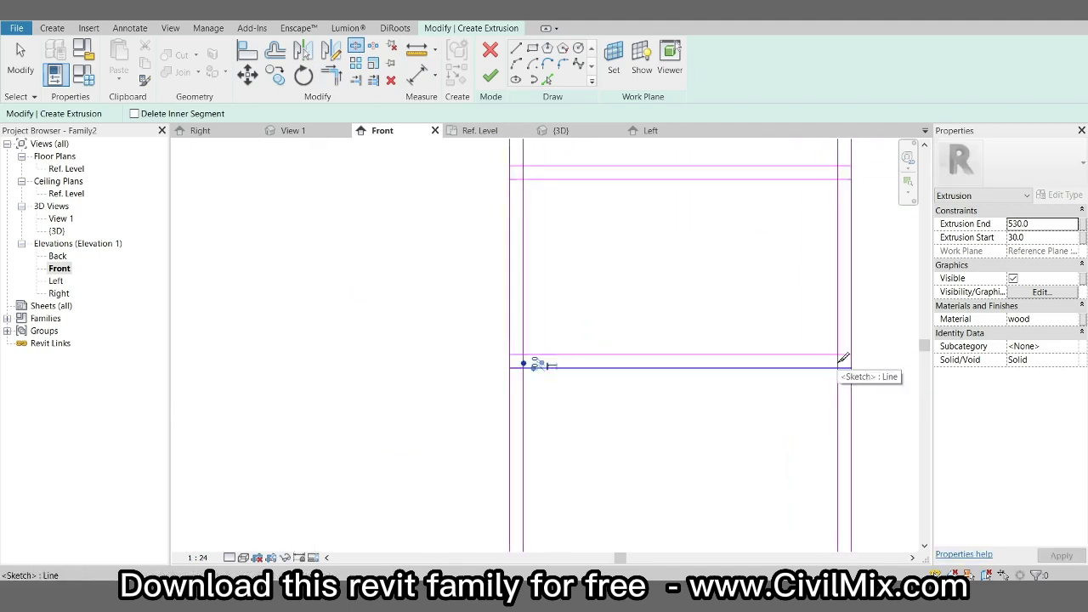
pyautogui.scroll(2, 843, 357)
pyautogui.scroll(-2, 842, 352)
pyautogui.scroll(1, 666, 502)
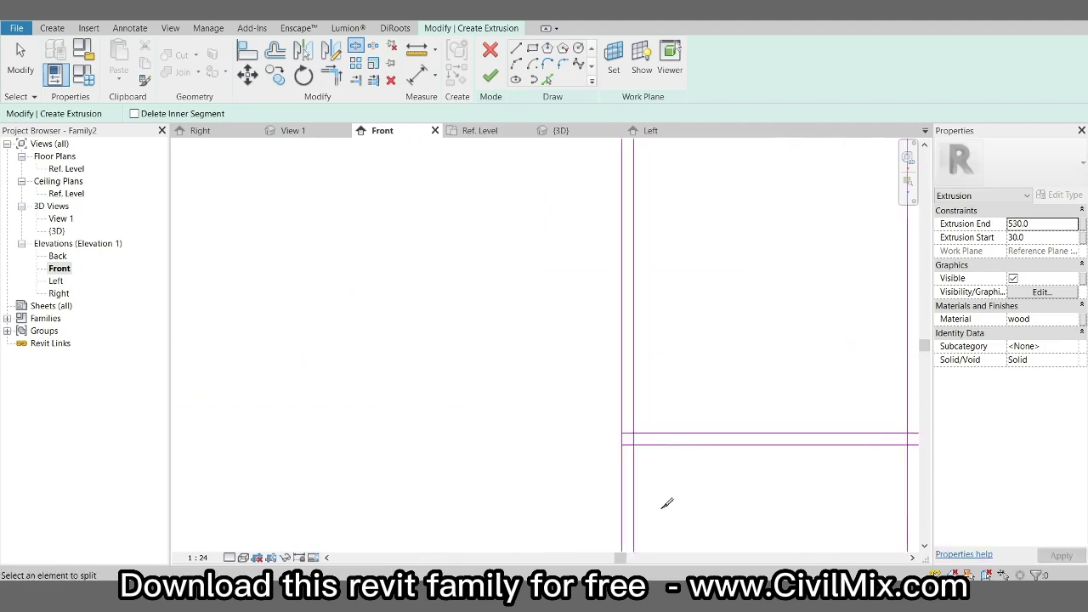
pyautogui.scroll(1, 629, 417)
pyautogui.scroll(-2, 625, 405)
pyautogui.scroll(2, 760, 369)
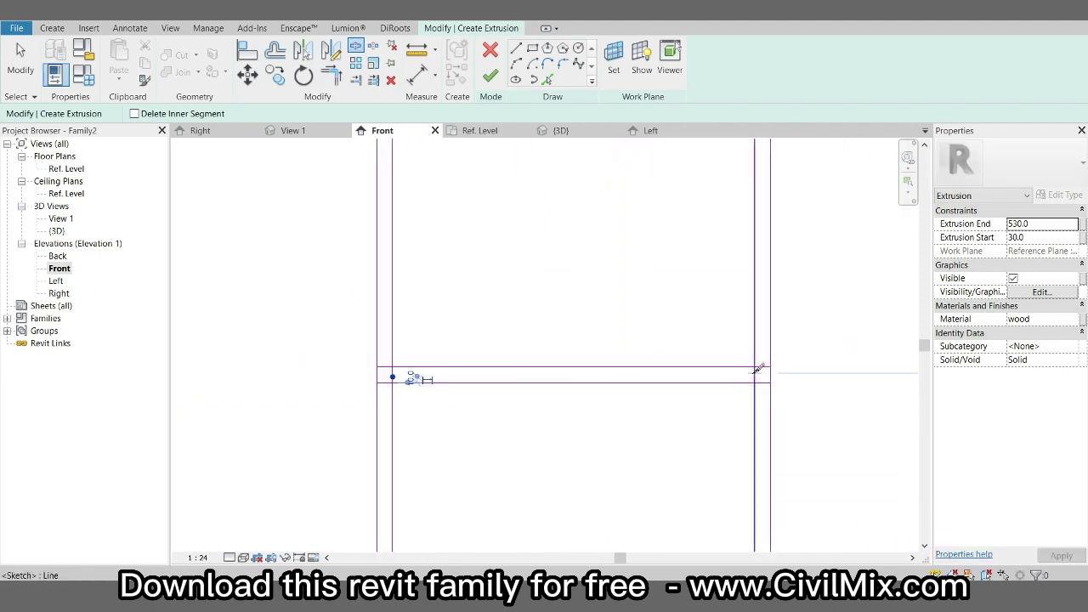
pyautogui.scroll(-1, 739, 348)
pyautogui.scroll(3, 590, 455)
pyautogui.scroll(-2, 586, 451)
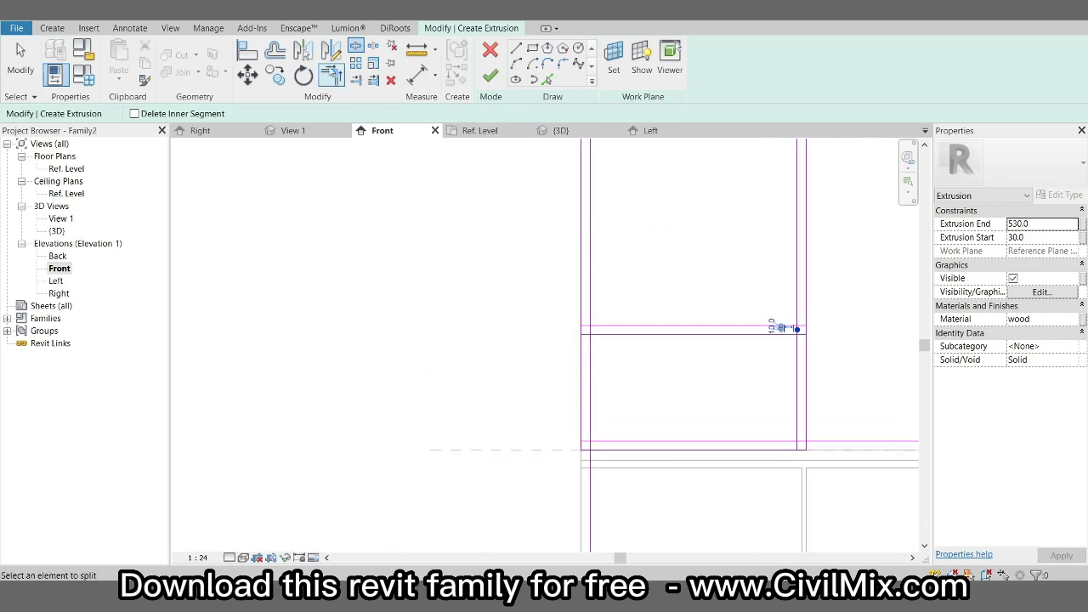
pyautogui.press('t')
pyautogui.press('r')
pyautogui.click(612, 335)
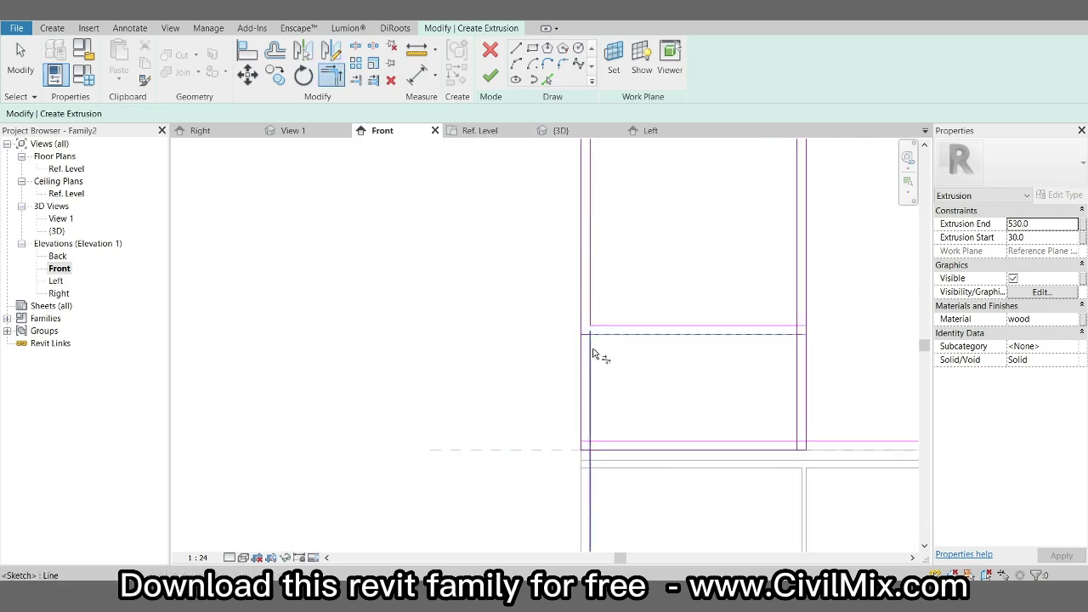
pyautogui.click(593, 355)
pyautogui.click(759, 335)
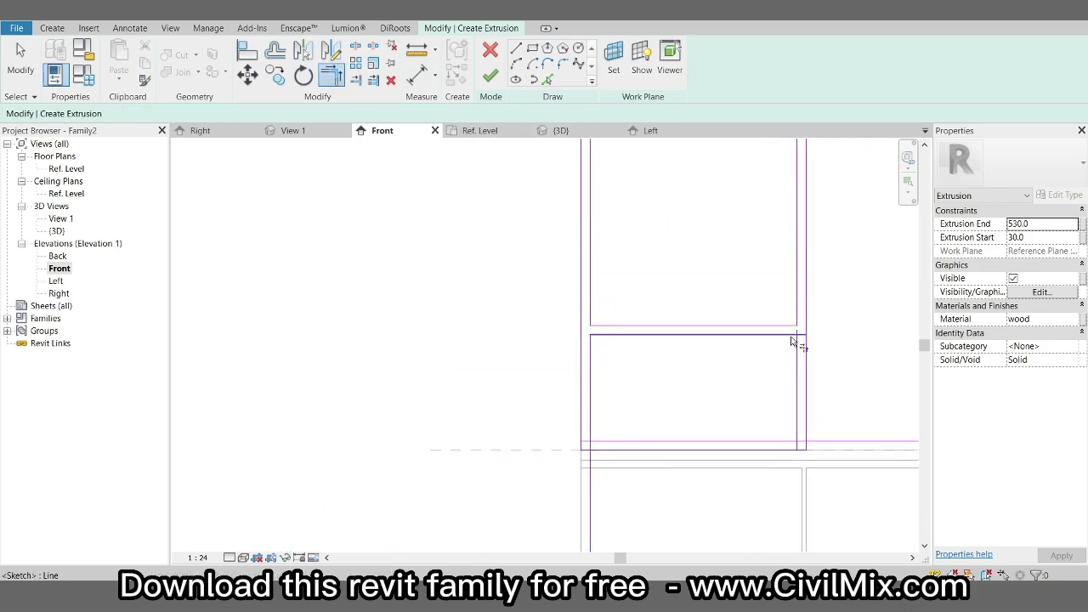
pyautogui.click(797, 346)
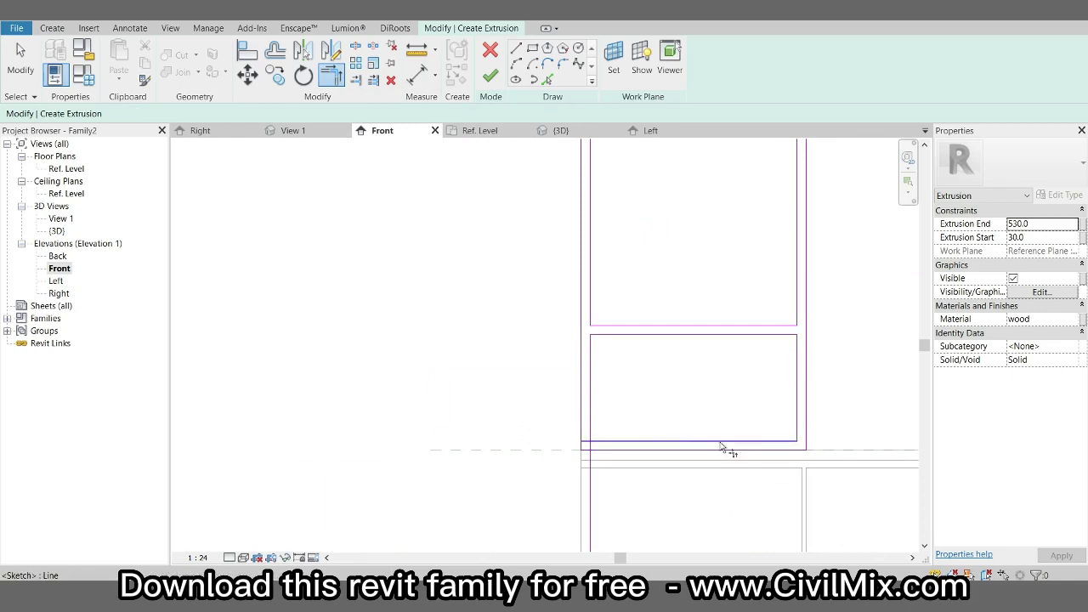
pyautogui.click(592, 421)
# Close the upper box's top-right, top-left and bottom-right corners.
pyautogui.moveTo(595, 420); pyautogui.dragTo(649, 405, button='middle')
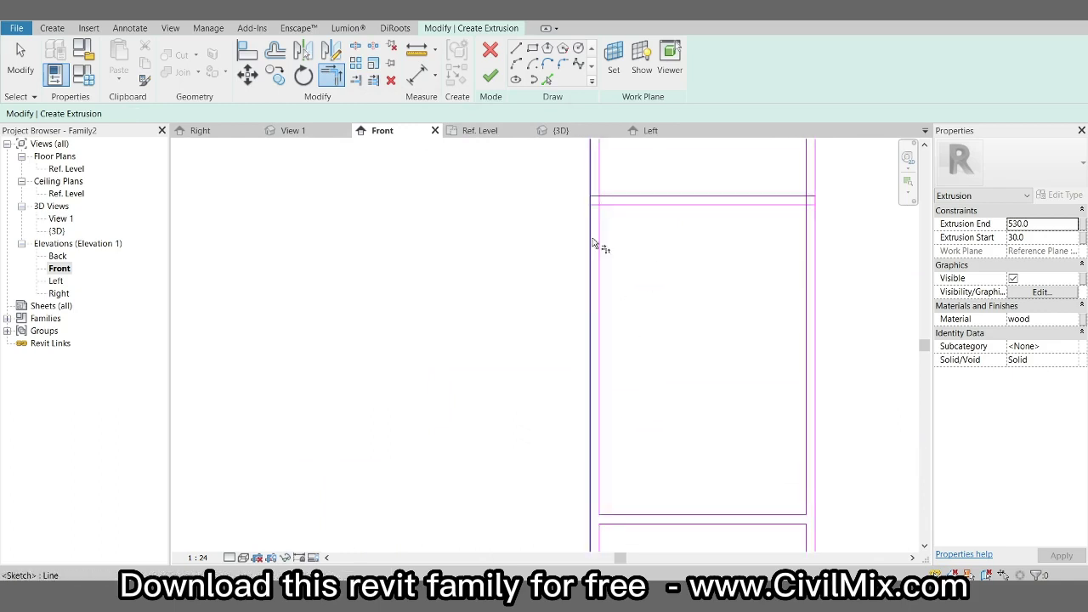
pyautogui.click(652, 207)
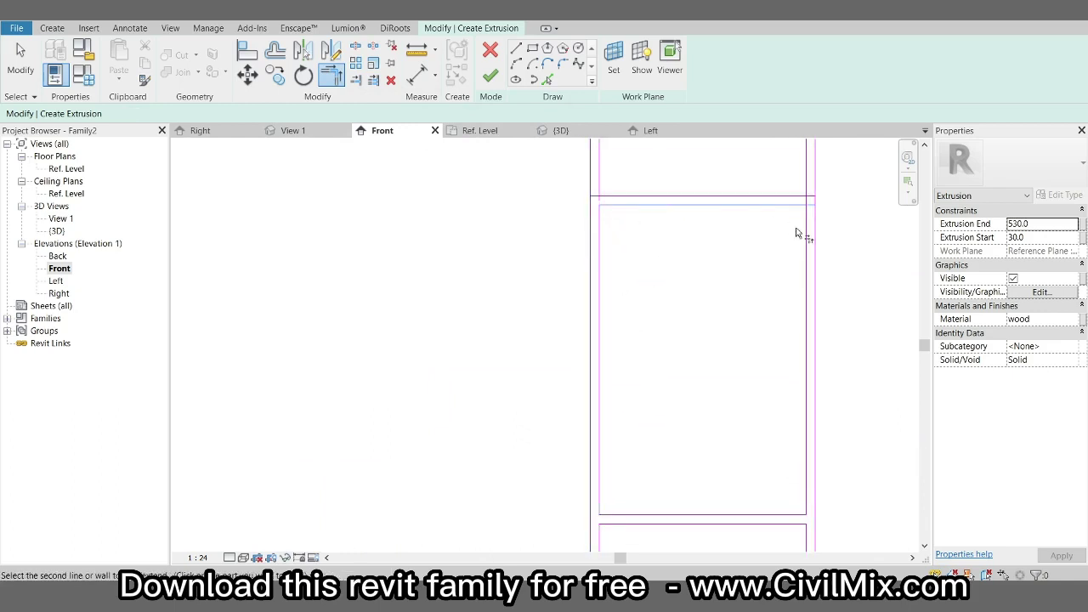
pyautogui.click(802, 201)
pyautogui.click(709, 200)
pyautogui.click(612, 183)
pyautogui.moveTo(610, 182); pyautogui.dragTo(624, 376, button='middle')
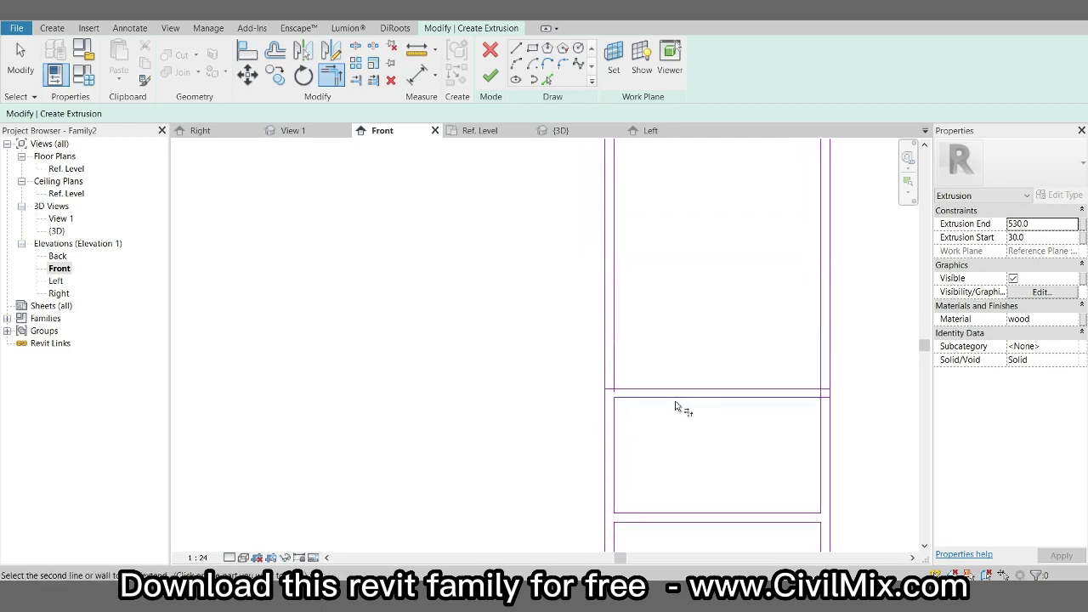
pyautogui.click(821, 384)
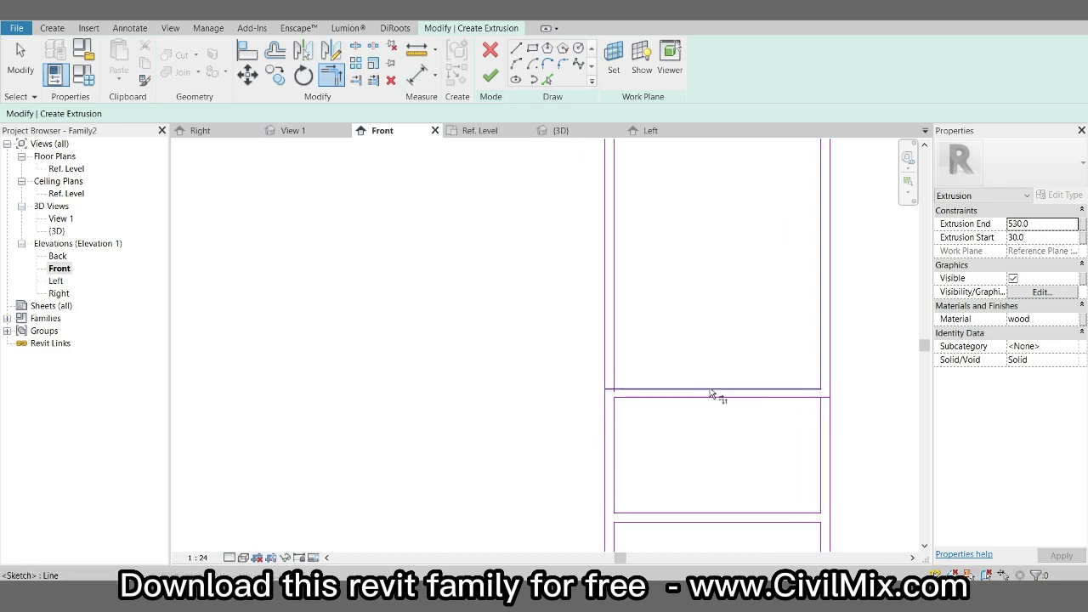
pyautogui.scroll(-1, 634, 369)
pyautogui.scroll(-1, 637, 282)
pyautogui.scroll(-1, 636, 291)
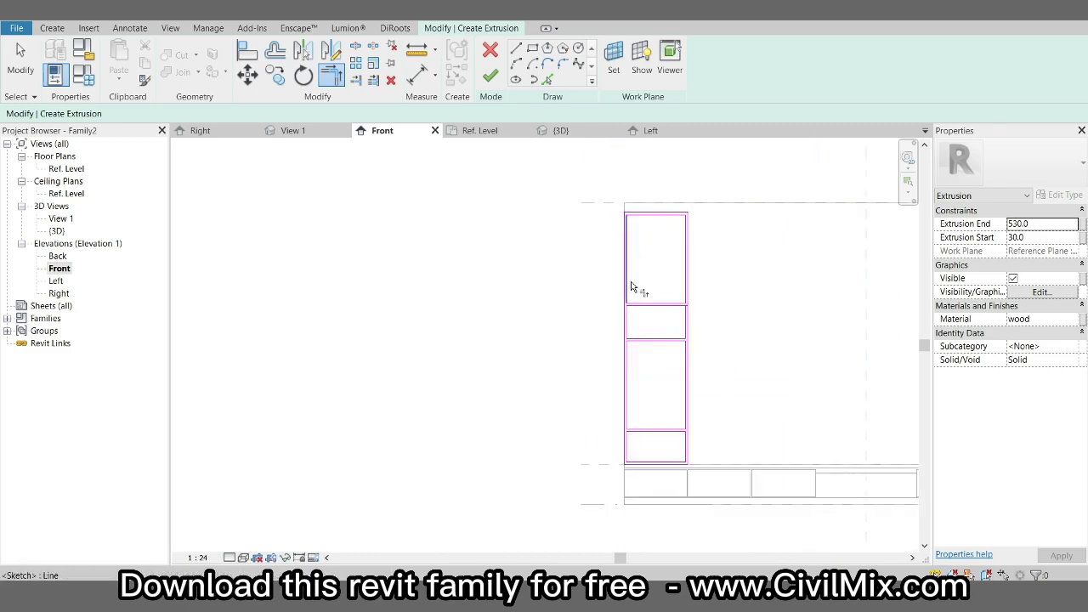
pyautogui.click(629, 291)
pyautogui.scroll(-1, 552, 181)
# Resolve the intersecting-lines error and finish the tower as a wood extrusion.
pyautogui.click(491, 75)
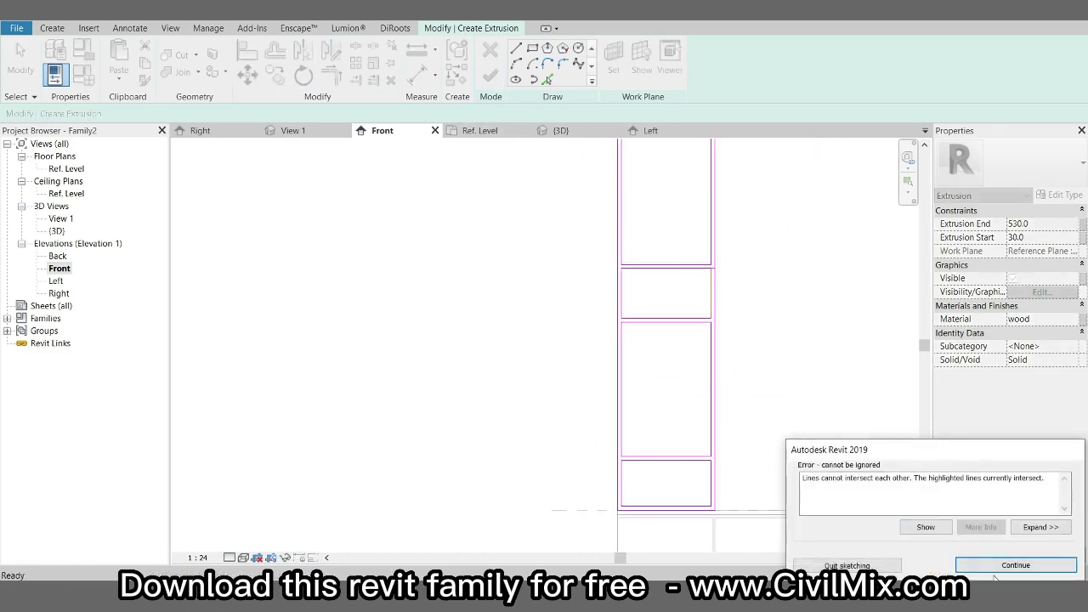
pyautogui.click(1032, 564)
pyautogui.scroll(2, 719, 307)
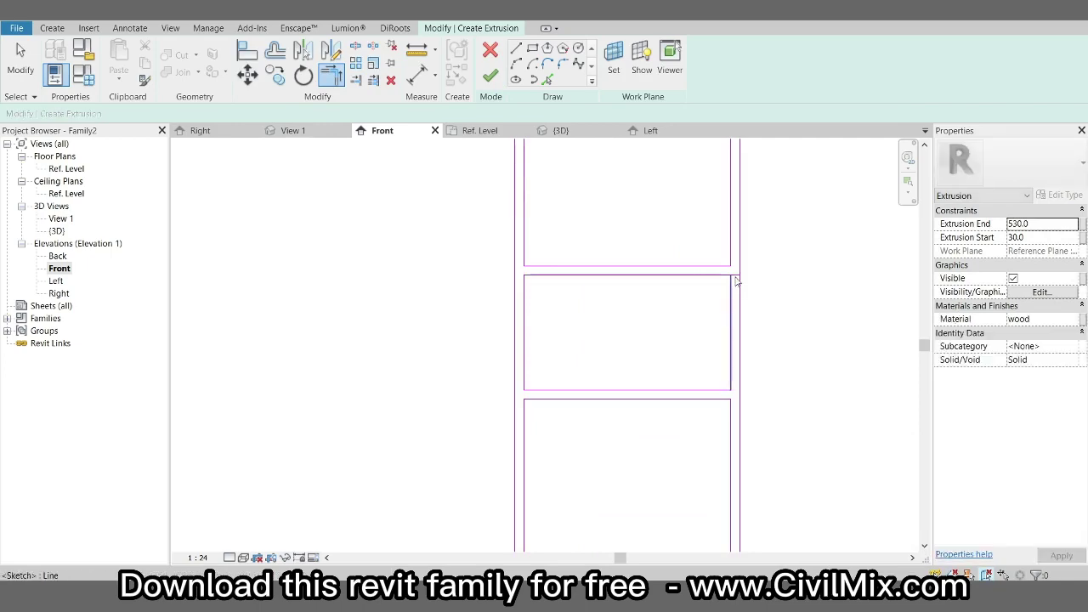
pyautogui.click(736, 280)
pyautogui.press('Escape')
pyautogui.press('Escape')
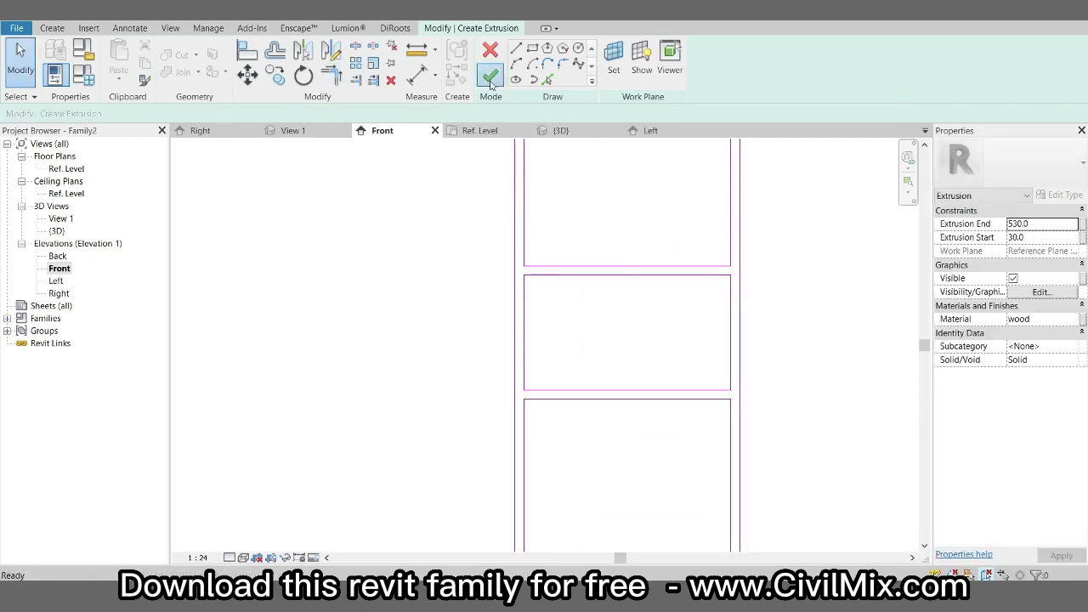
pyautogui.click(491, 76)
# Mirror the left shelving tower across the centre reference plane in the Front view.
pyautogui.click(560, 130)
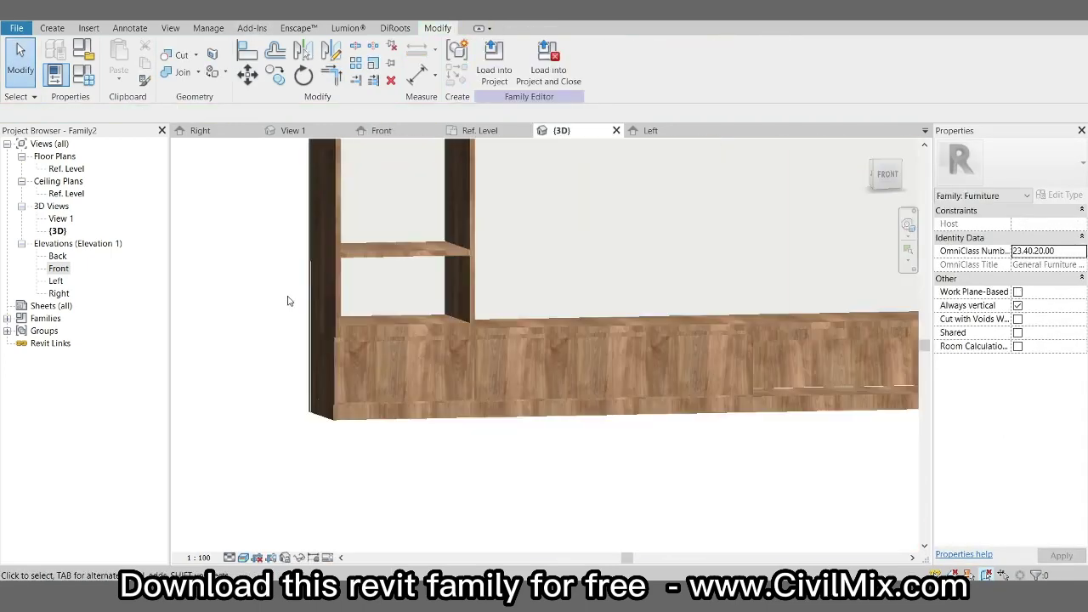
pyautogui.moveTo(288, 301)
pyautogui.keyDown('shift'); pyautogui.mouseDown(button='middle')
pyautogui.moveTo(247, 308)
pyautogui.moveTo(323, 377)
pyautogui.moveTo(313, 359)
pyautogui.moveTo(544, 471)
pyautogui.moveTo(447, 473)
pyautogui.moveTo(439, 451)
pyautogui.moveTo(498, 405)
pyautogui.moveTo(252, 248)
pyautogui.mouseUp(button='middle'); pyautogui.keyUp('shift')
pyautogui.doubleClick(60, 269)
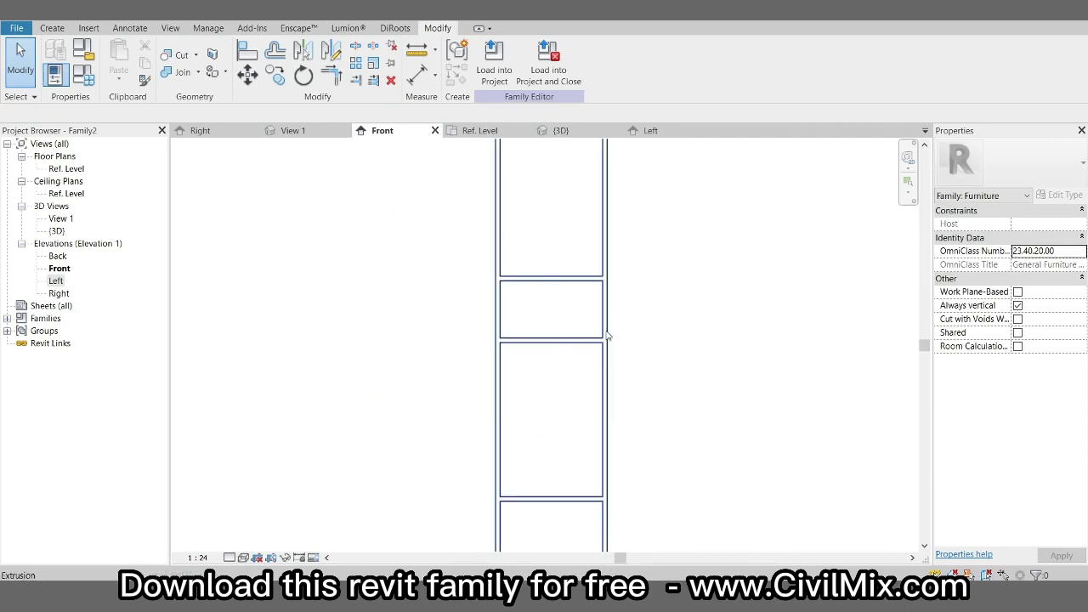
pyautogui.click(533, 307)
pyautogui.scroll(-3, 550, 340)
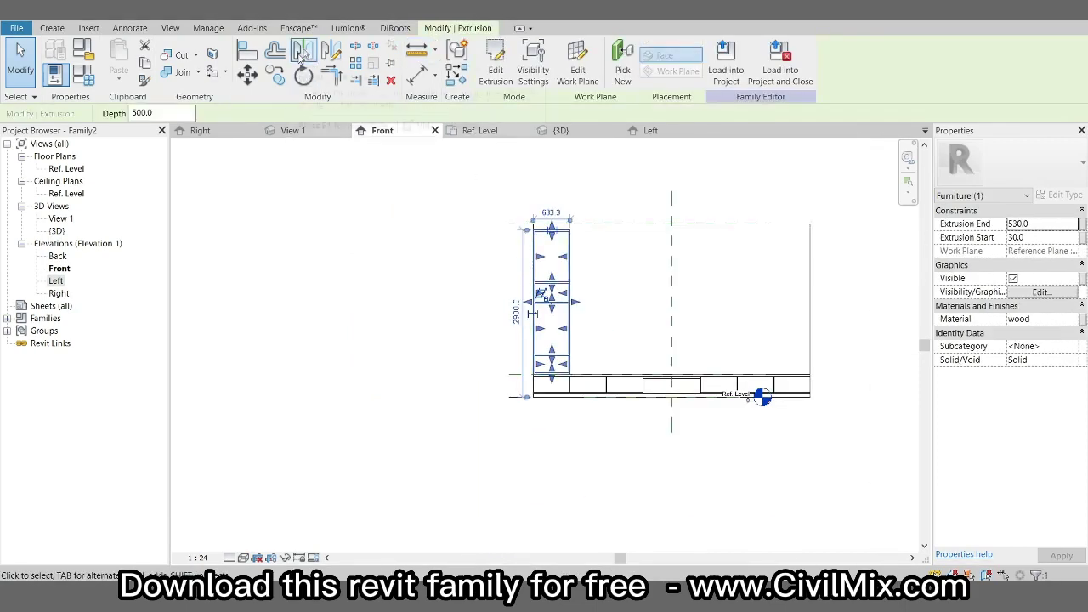
pyautogui.click(303, 51)
pyautogui.click(672, 289)
pyautogui.click(716, 197)
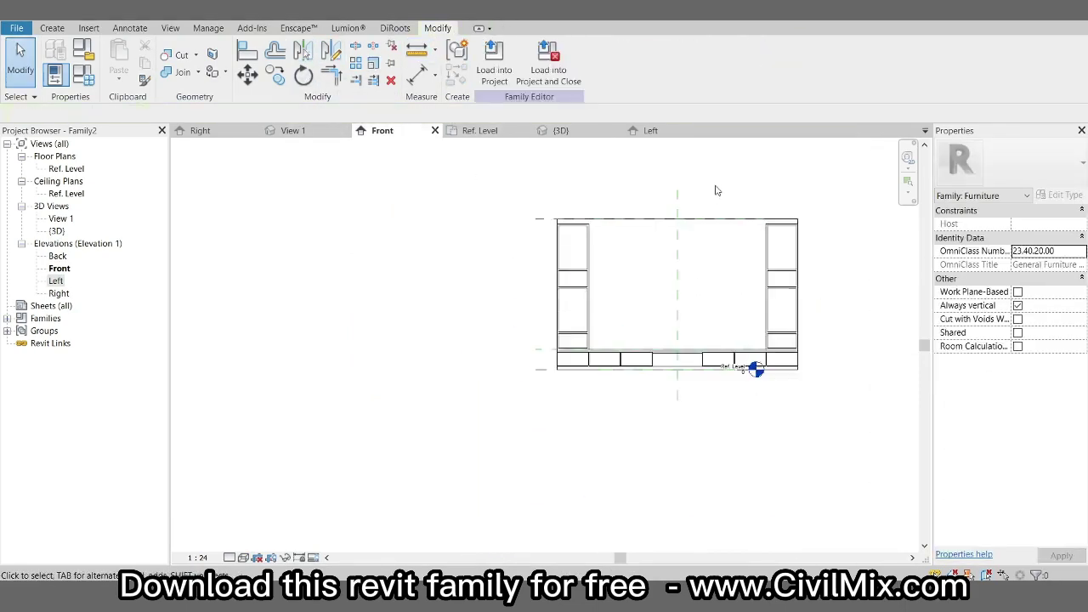
pyautogui.moveTo(875, 413); pyautogui.dragTo(726, 454, button='middle')
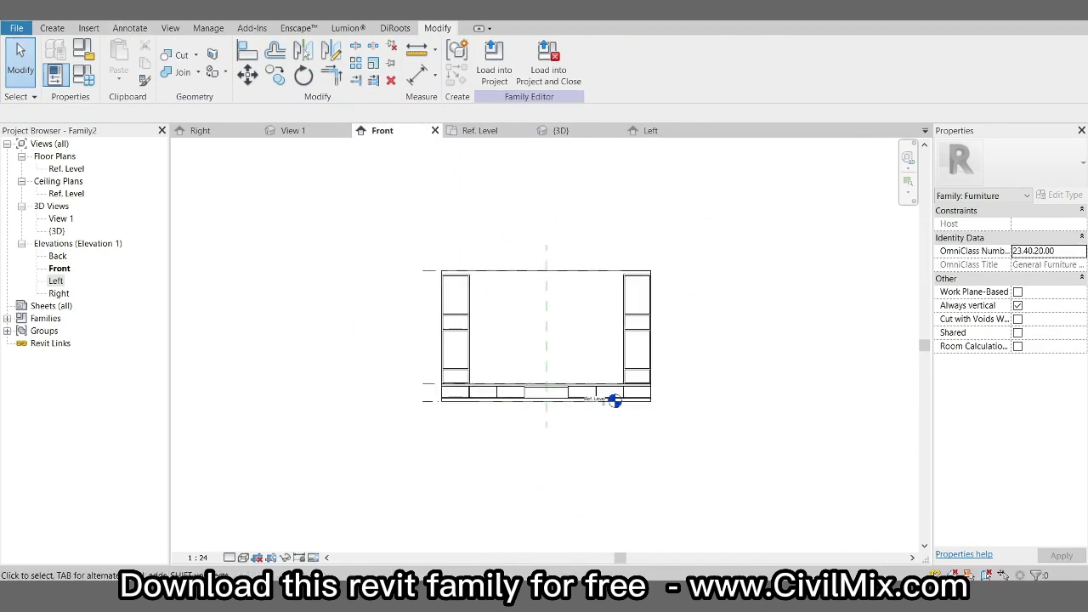
# Set both towers' Extrusion End to 480 in 3D, then return to the Front elevation.
pyautogui.click(560, 130)
pyautogui.keyDown('shift'); pyautogui.moveTo(813, 394); pyautogui.dragTo(644, 488, button='middle'); pyautogui.keyUp('shift')
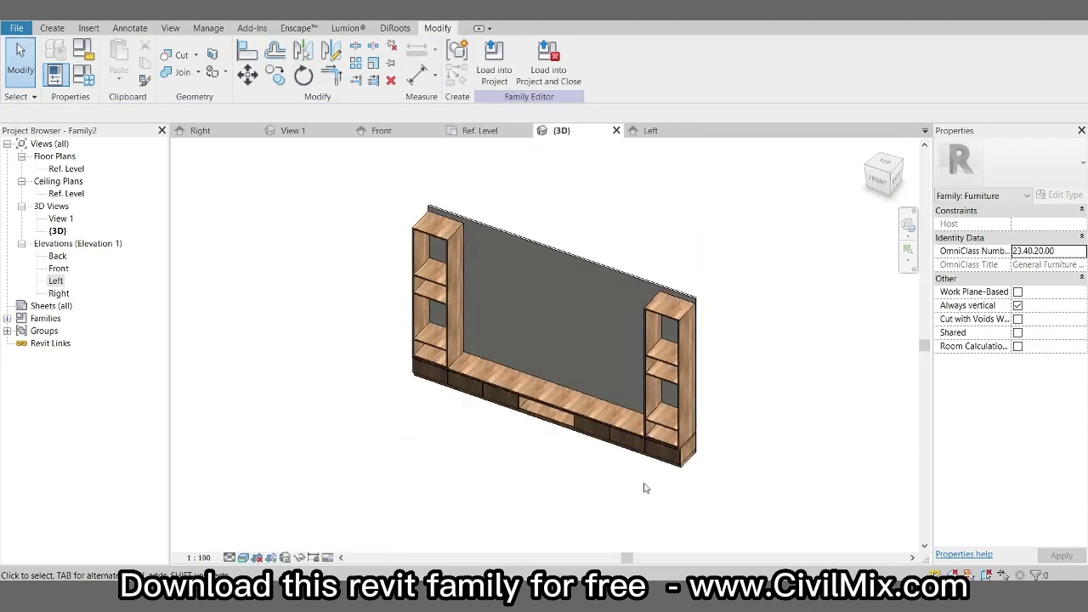
pyautogui.scroll(4, 595, 497)
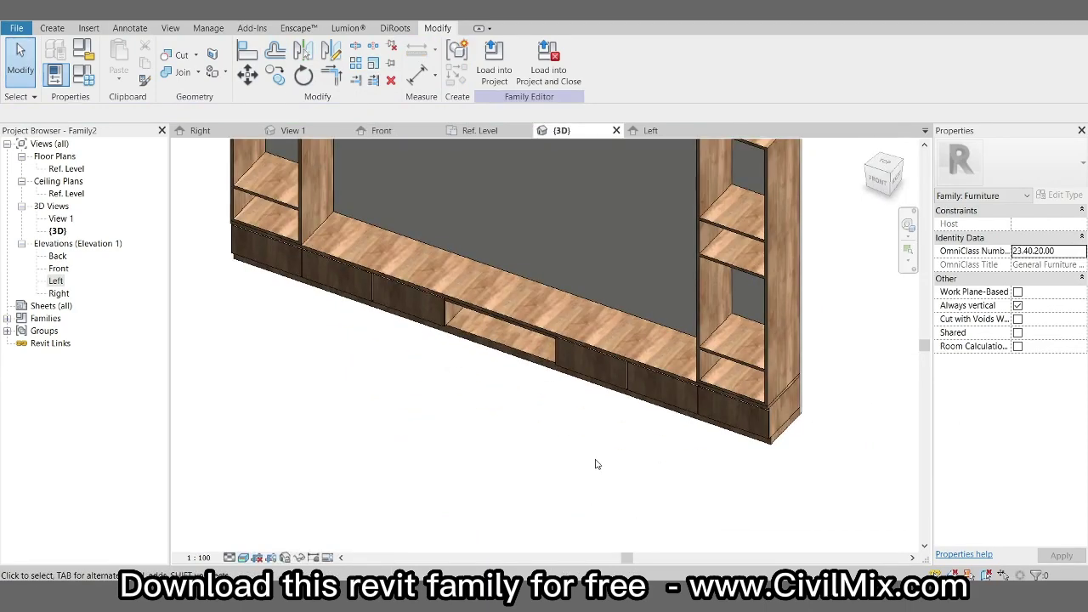
pyautogui.click(705, 336)
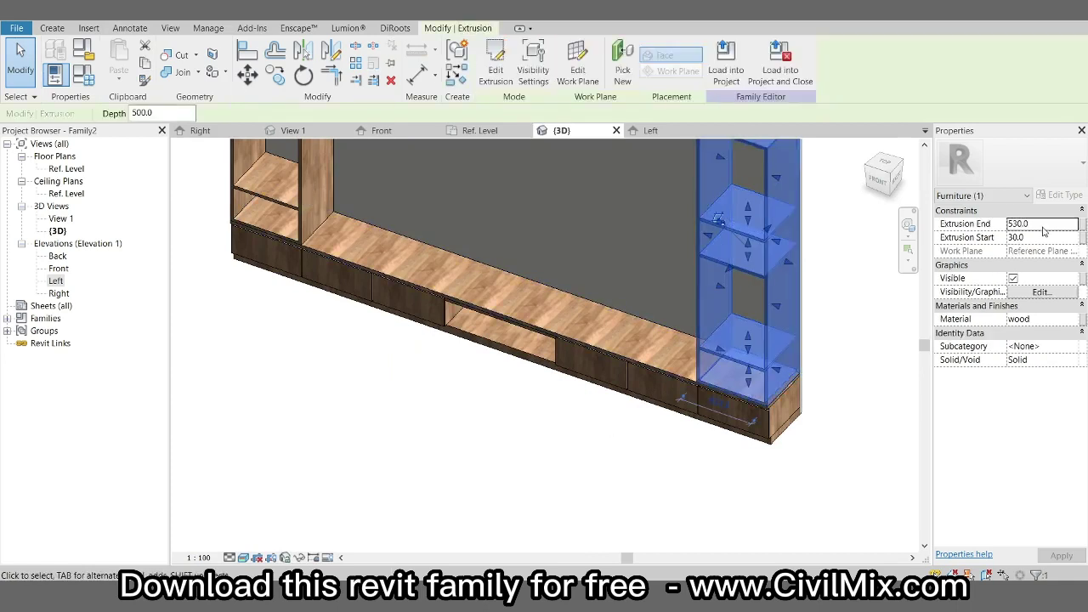
pyautogui.write('480')
pyautogui.press('Return')
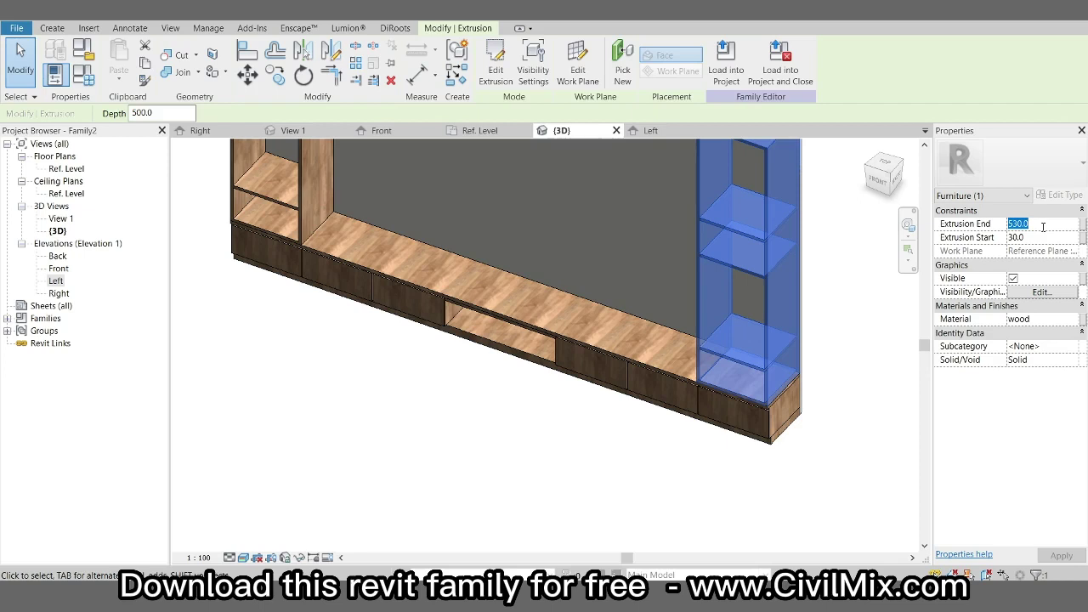
pyautogui.click(867, 382)
pyautogui.keyDown('shift'); pyautogui.moveTo(867, 382); pyautogui.dragTo(542, 262, button='middle'); pyautogui.keyUp('shift')
pyautogui.click(502, 251)
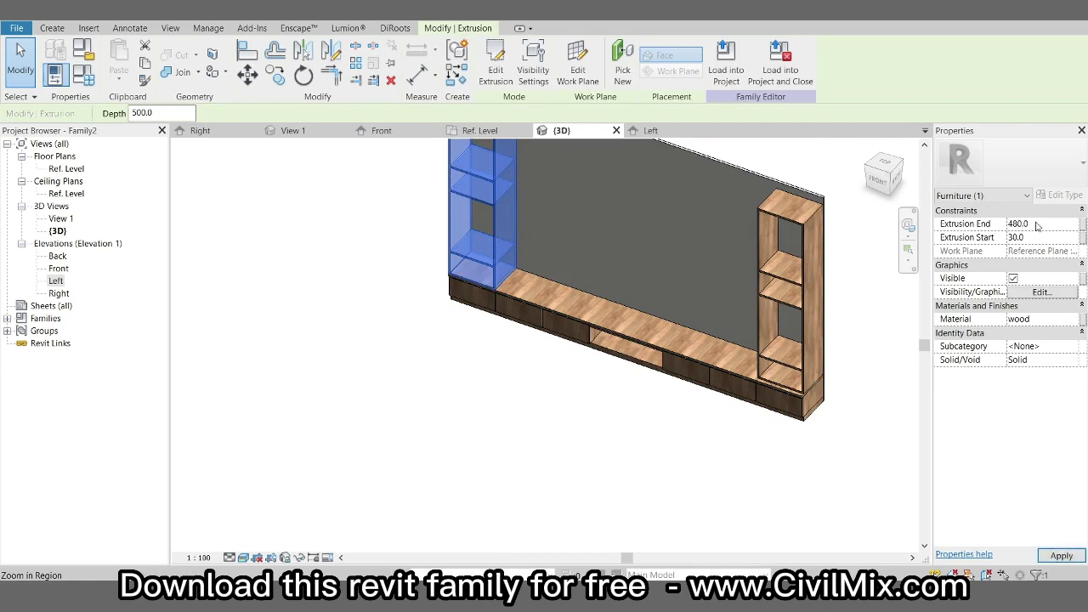
pyautogui.click(382, 366)
pyautogui.keyDown('shift'); pyautogui.moveTo(382, 366); pyautogui.dragTo(416, 346, button='middle'); pyautogui.keyUp('shift')
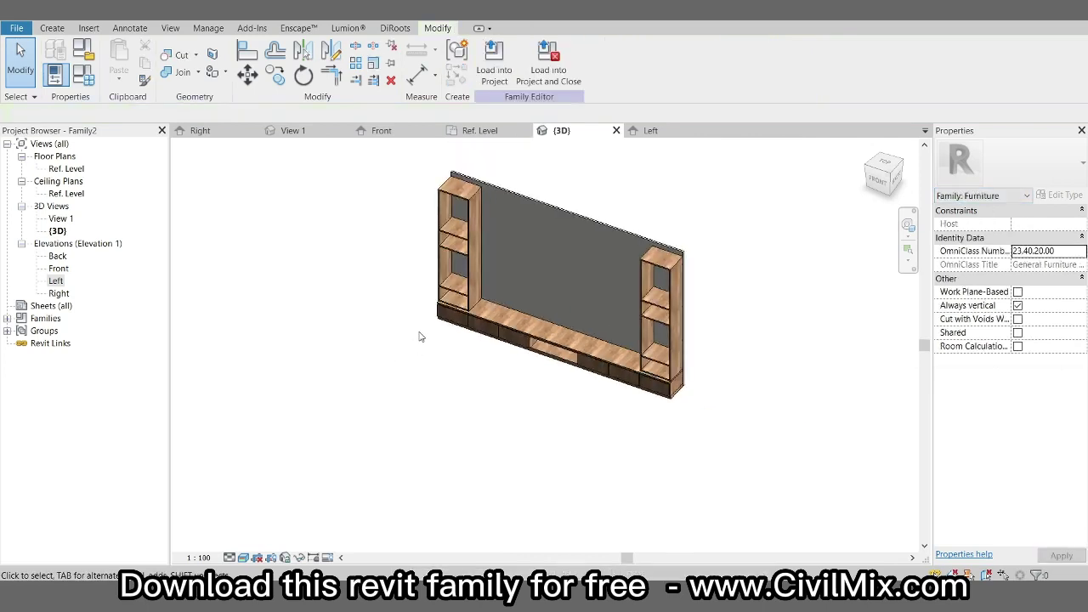
pyautogui.doubleClick(57, 269)
pyautogui.scroll(2, 284, 335)
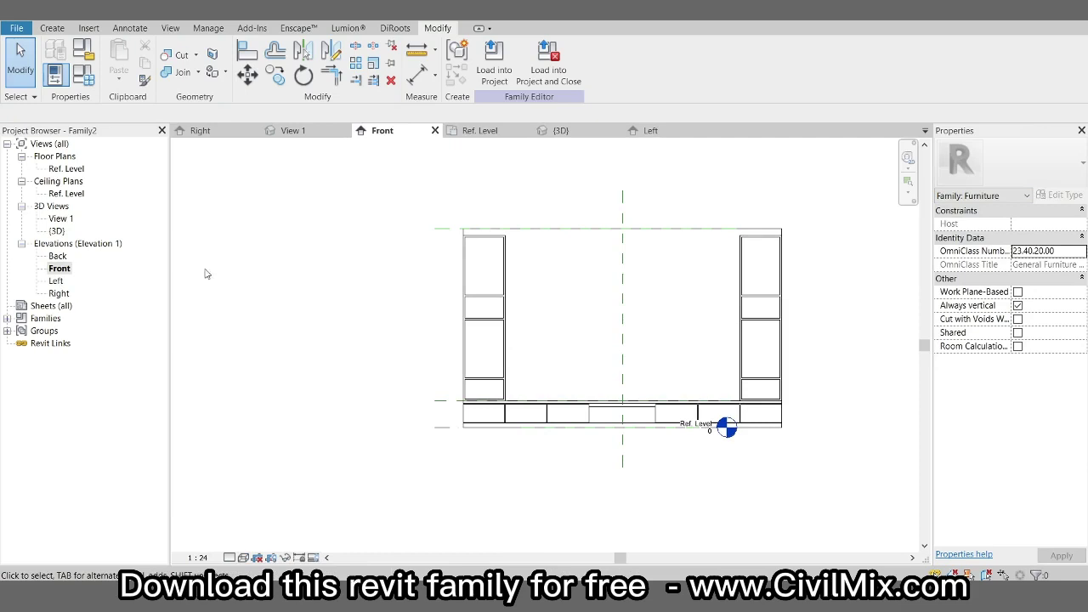
# In the Front elevation, start an extrusion and sketch a slat rectangle beside the left tower.
pyautogui.doubleClick(66, 168)
pyautogui.scroll(3, 378, 353)
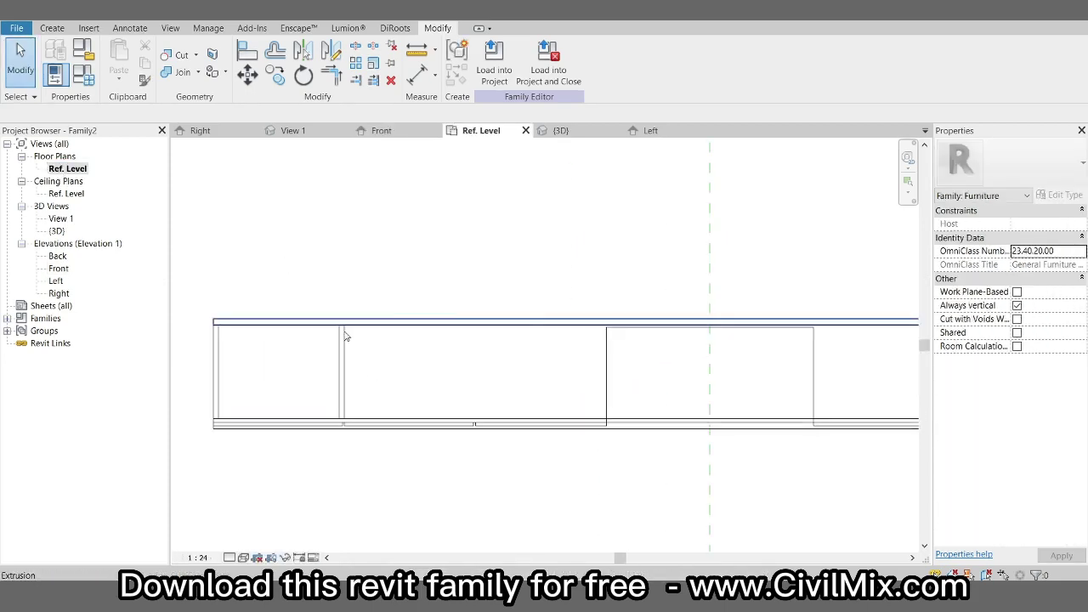
pyautogui.click(52, 28)
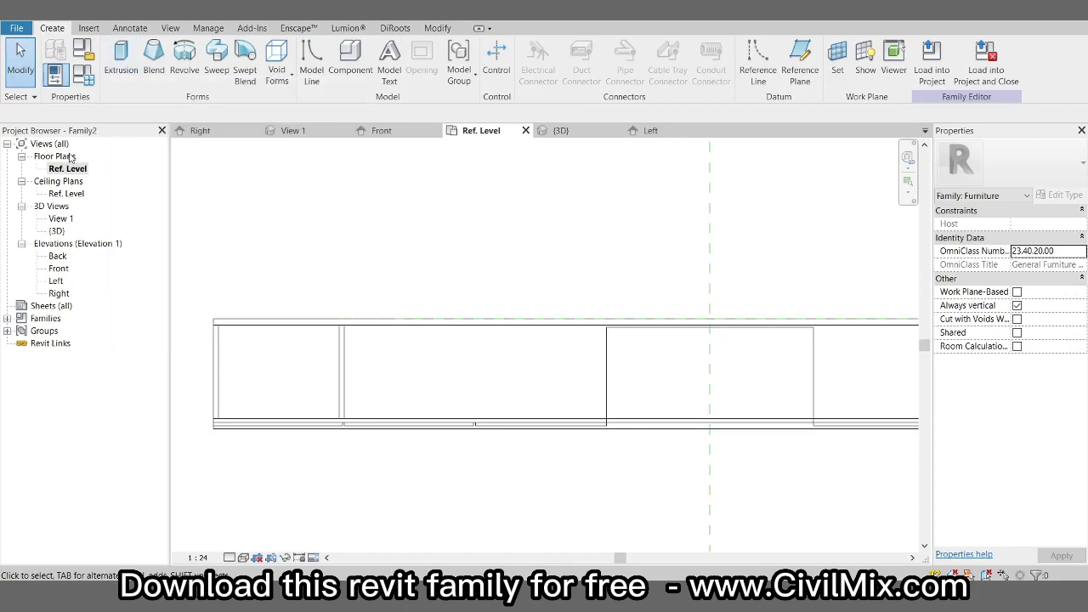
pyautogui.doubleClick(58, 268)
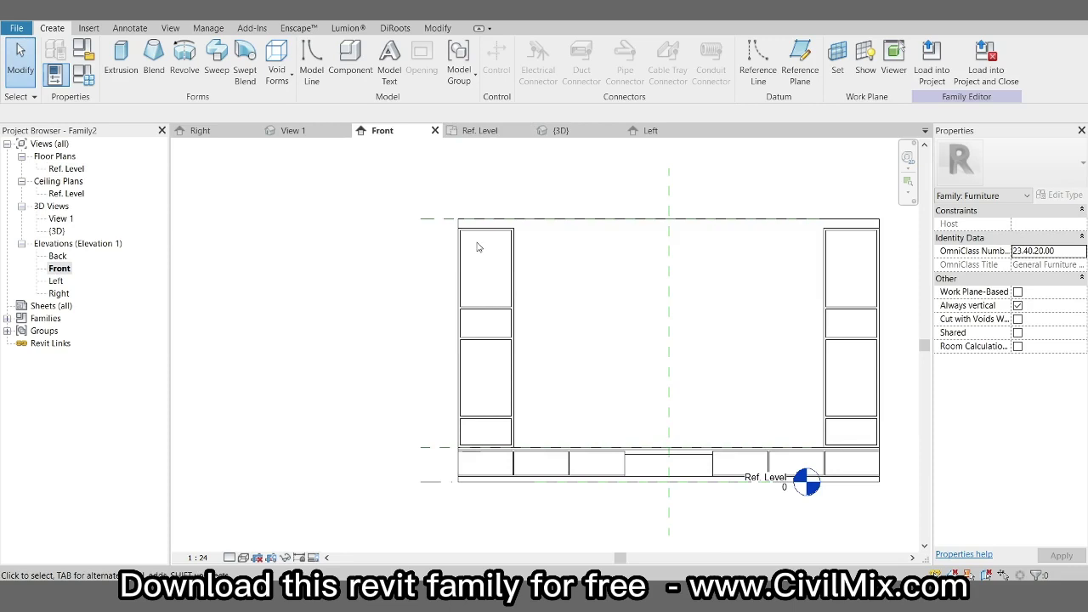
pyautogui.click(121, 59)
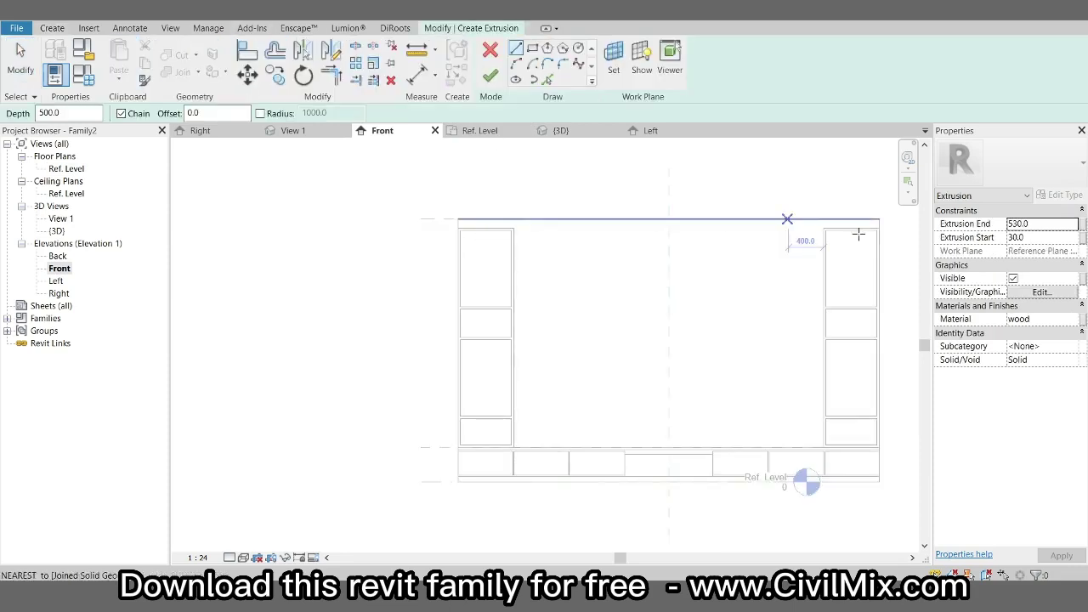
pyautogui.click(532, 47)
pyautogui.scroll(3, 524, 434)
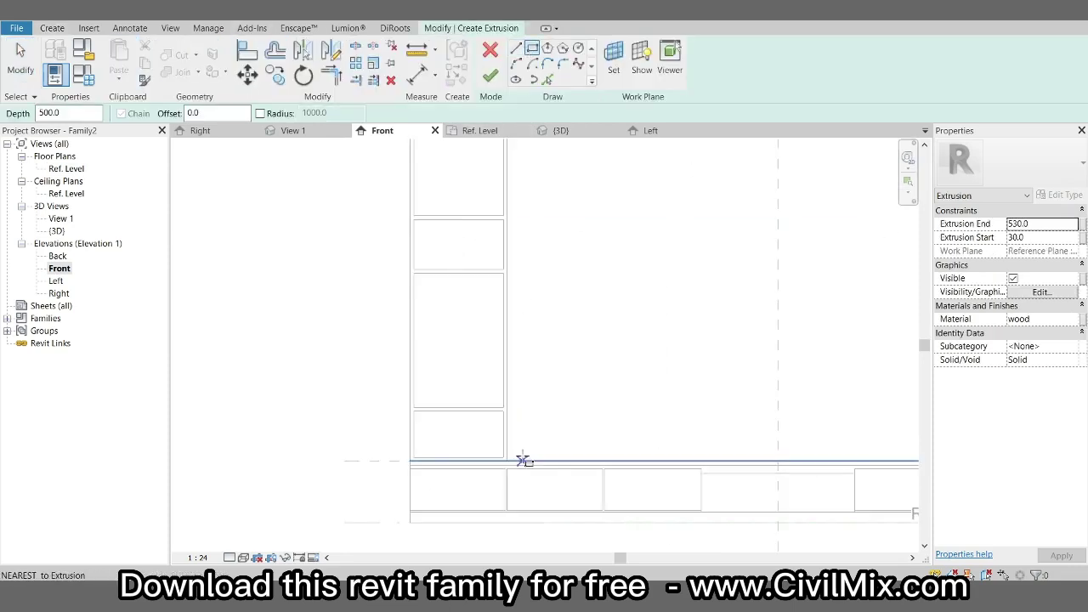
pyautogui.click(522, 461)
pyautogui.click(554, 214)
pyautogui.scroll(-2, 547, 272)
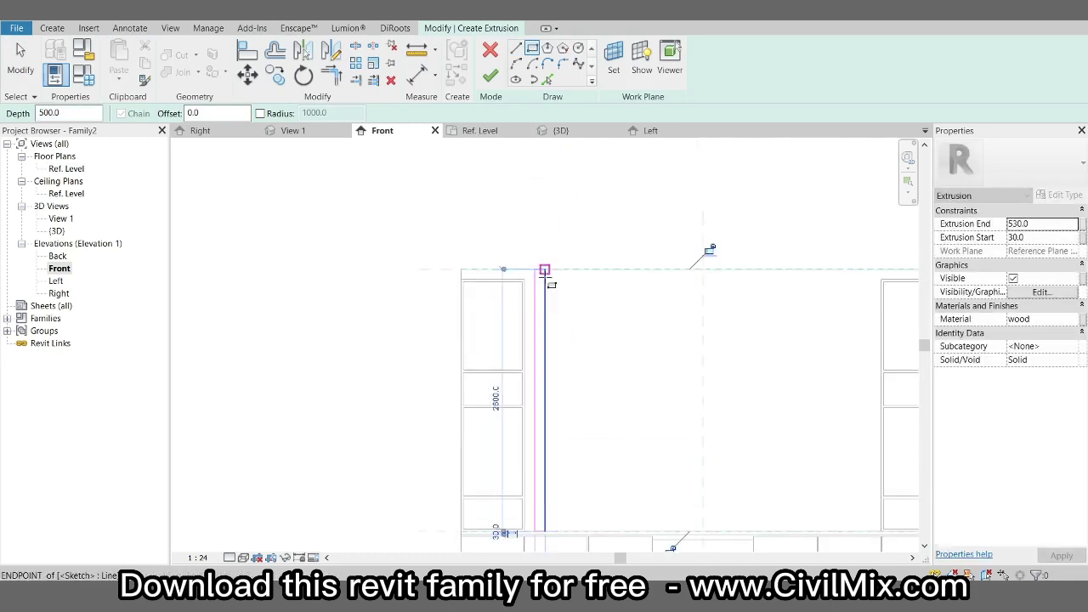
pyautogui.press('Escape')
# Set the slat rectangle's width dimension to 18.
pyautogui.click(545, 295)
pyautogui.scroll(4, 553, 459)
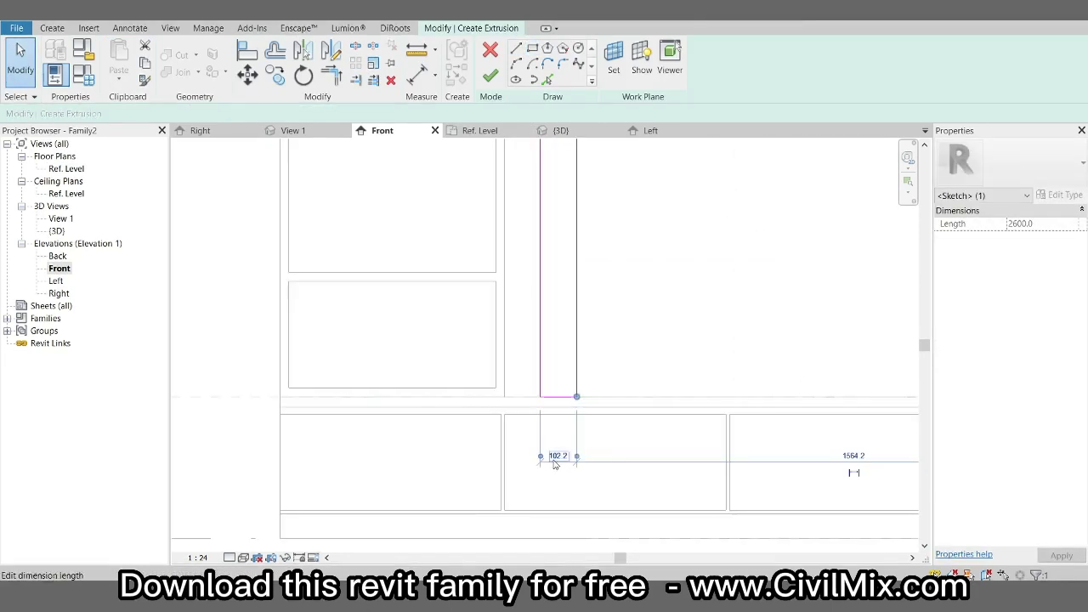
pyautogui.click(558, 456)
pyautogui.write('18')
pyautogui.press('Return')
pyautogui.scroll(-3, 563, 393)
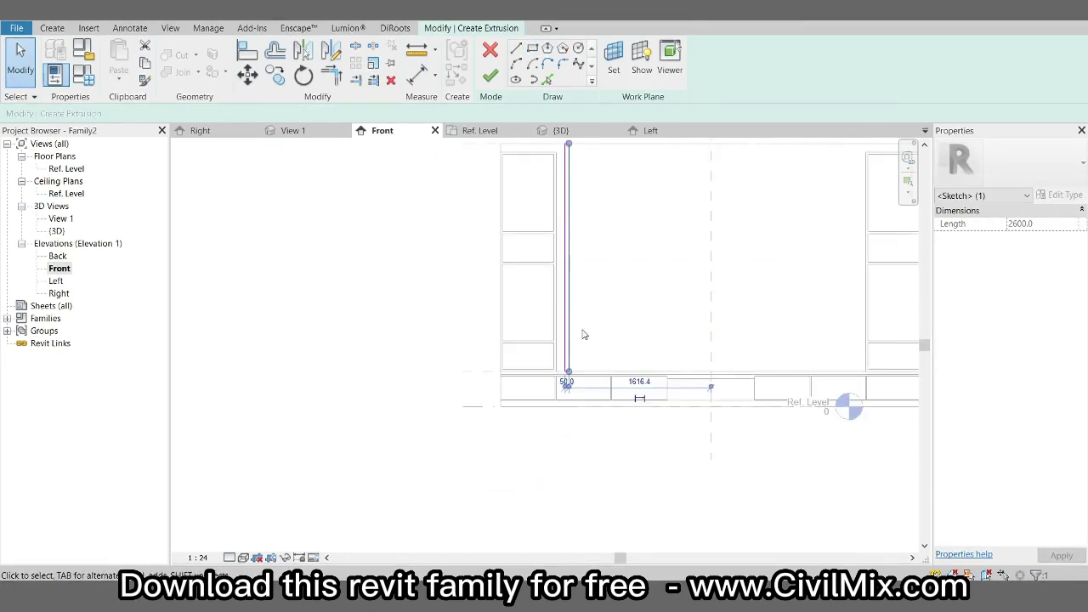
pyautogui.click(585, 221)
# Check the thin slat sketch and finish the extrusion.
pyautogui.scroll(1, 585, 220)
pyautogui.moveTo(527, 180); pyautogui.dragTo(587, 451)
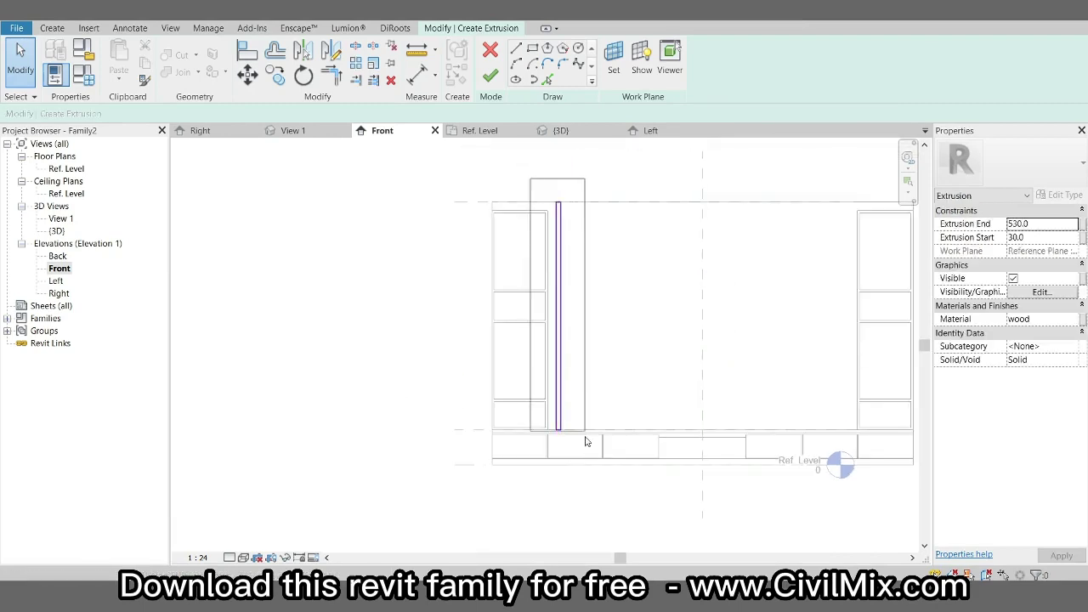
pyautogui.scroll(2, 578, 442)
pyautogui.scroll(1, 577, 442)
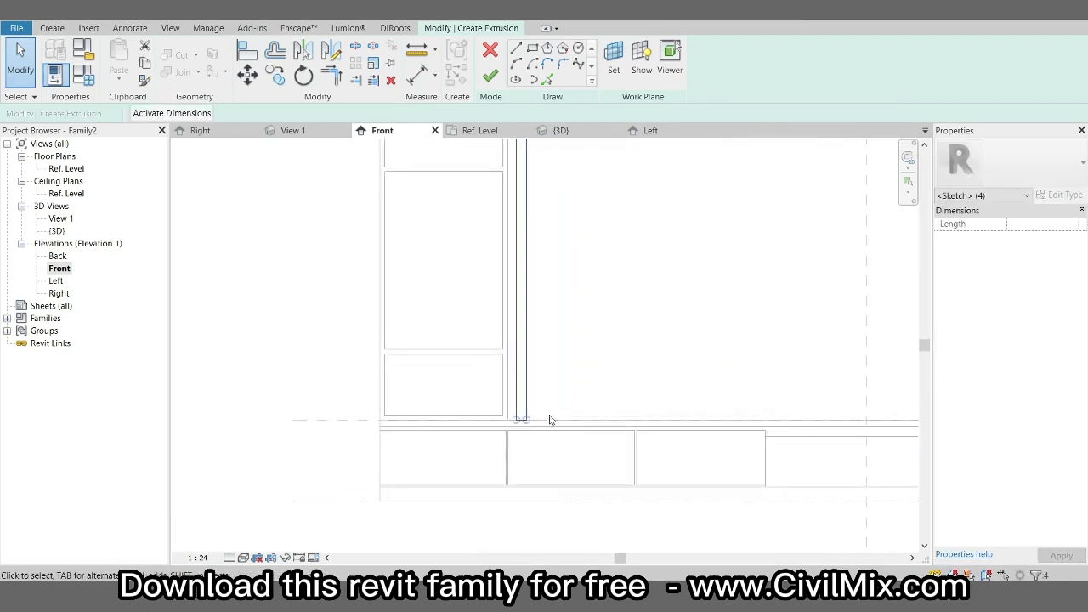
pyautogui.scroll(-2, 549, 420)
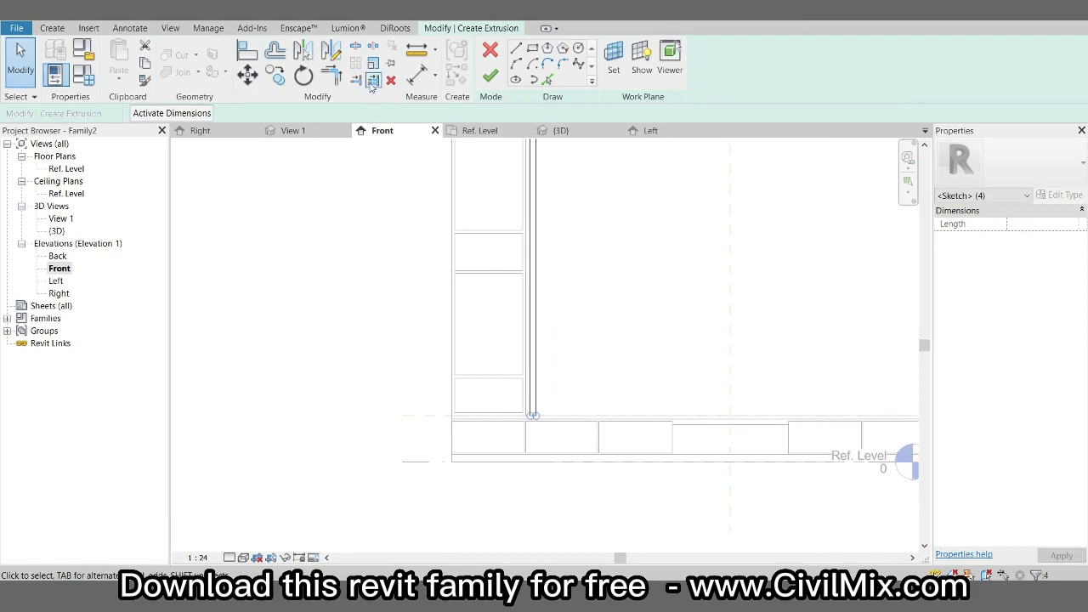
pyautogui.click(357, 230)
pyautogui.scroll(-3, 456, 292)
pyautogui.click(459, 292)
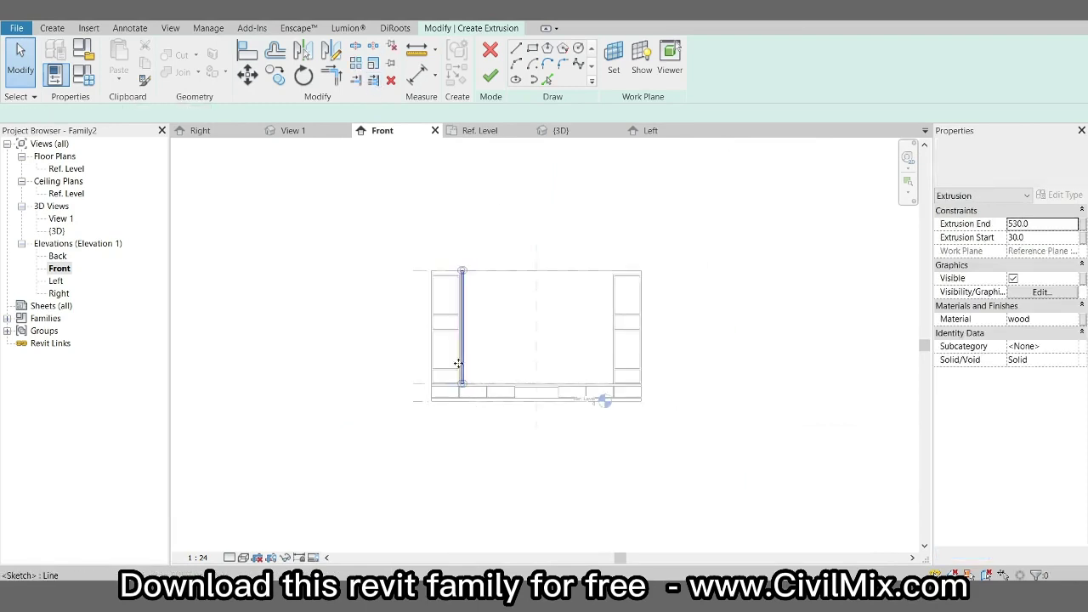
pyautogui.press('Escape')
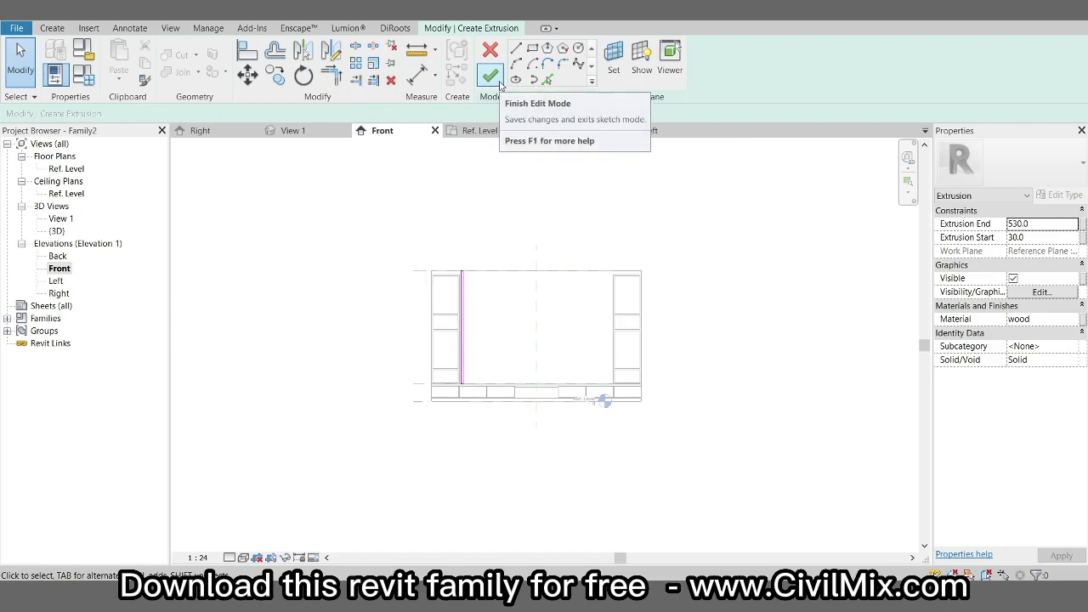
pyautogui.click(500, 84)
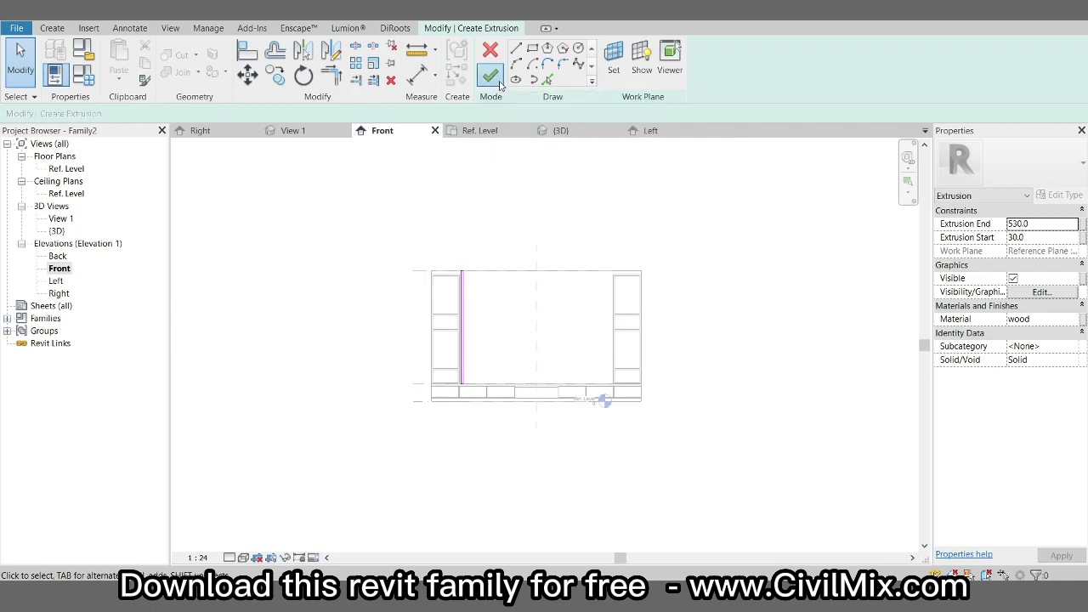
# Change the slat extrusion's end to 50 for a 20 depth.
pyautogui.click(252, 256)
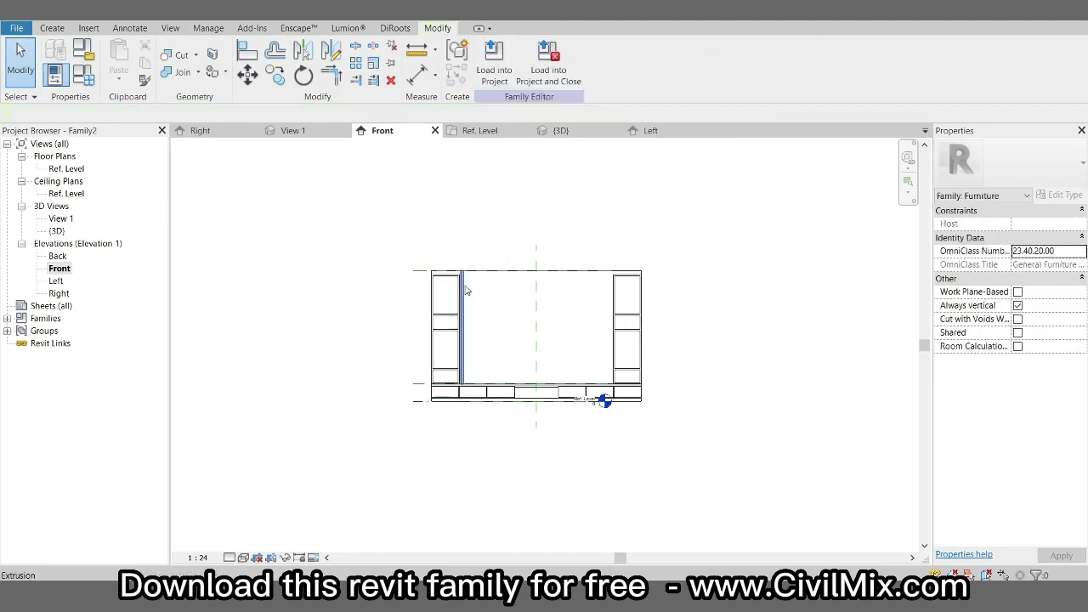
pyautogui.click(461, 291)
pyautogui.click(366, 283)
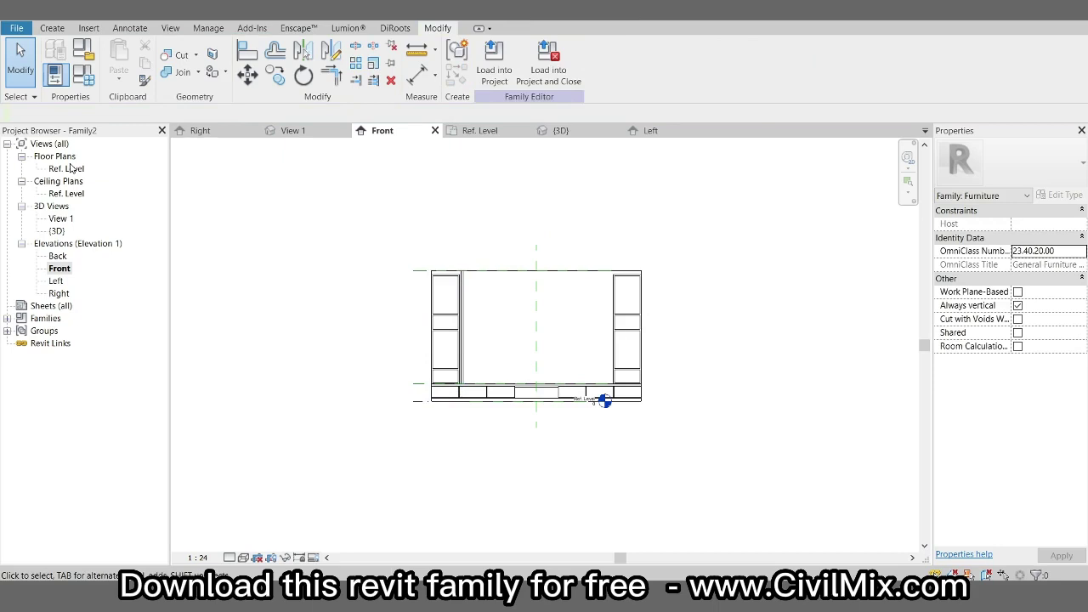
pyautogui.click(463, 282)
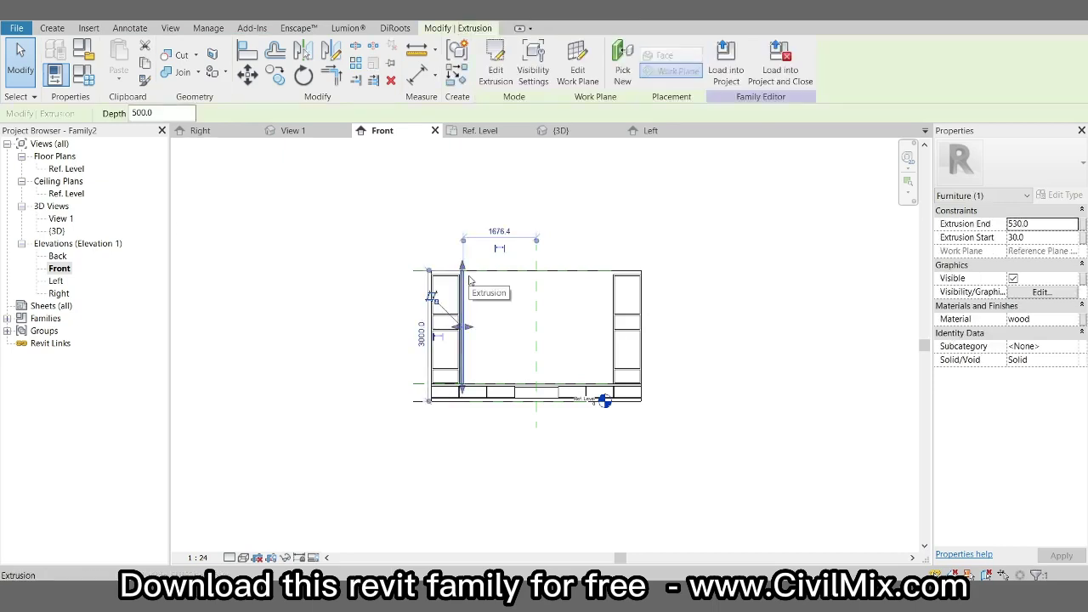
pyautogui.press('Return')
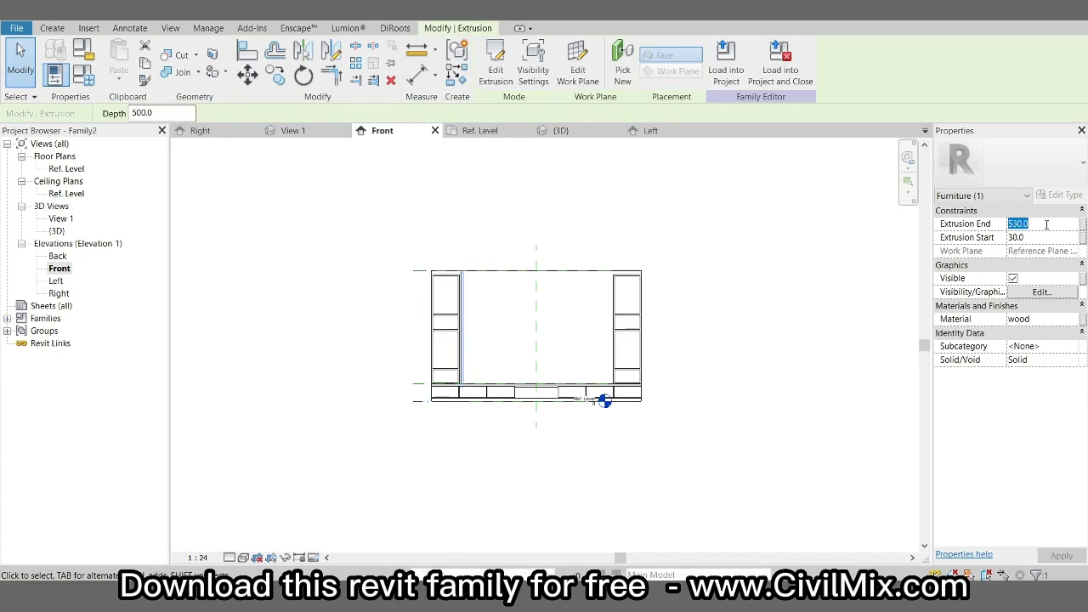
pyautogui.write('2')
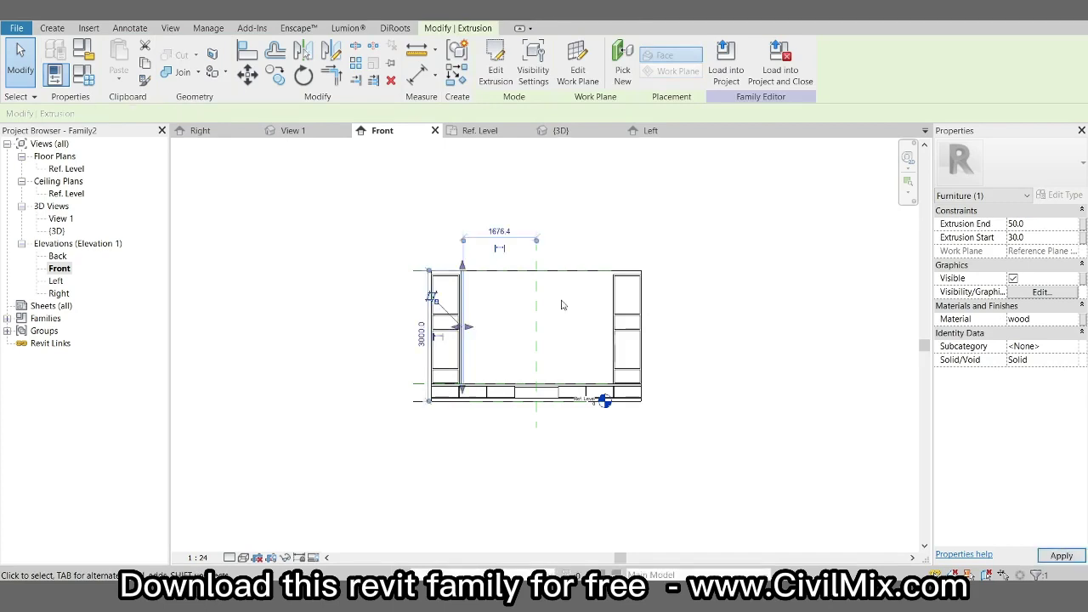
pyautogui.click(331, 155)
# Check the slat in the 3D view, then reselect it in the Front elevation.
pyautogui.click(560, 130)
pyautogui.scroll(5, 525, 191)
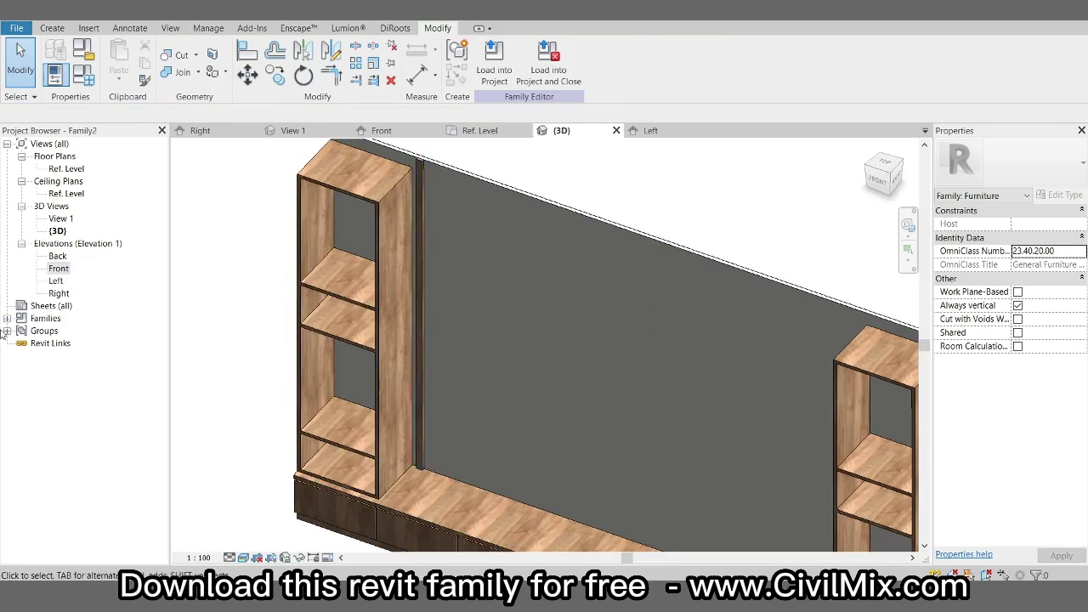
pyautogui.doubleClick(57, 267)
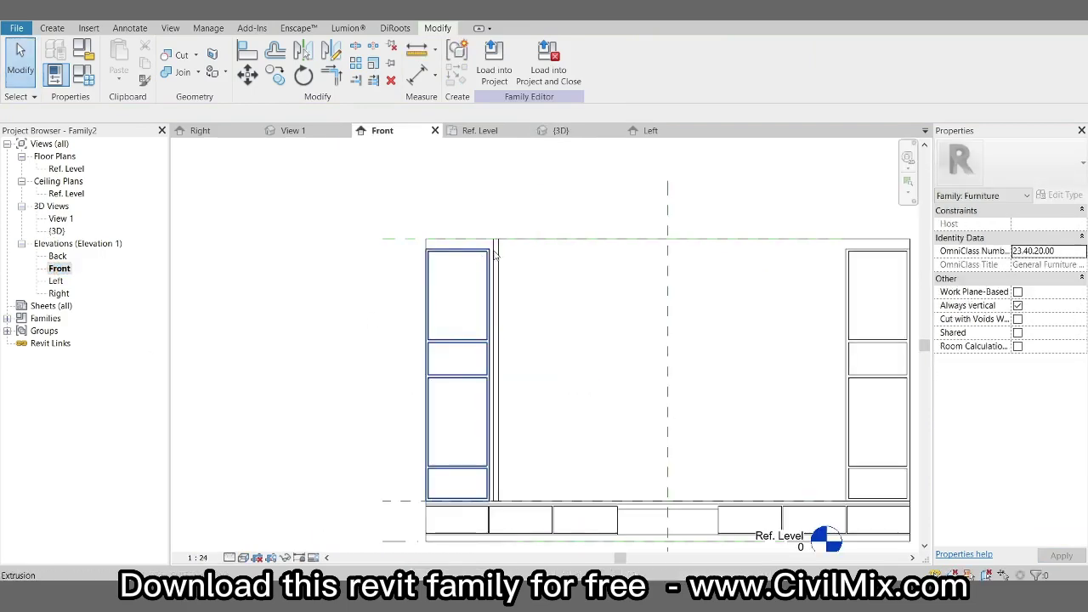
pyautogui.click(495, 253)
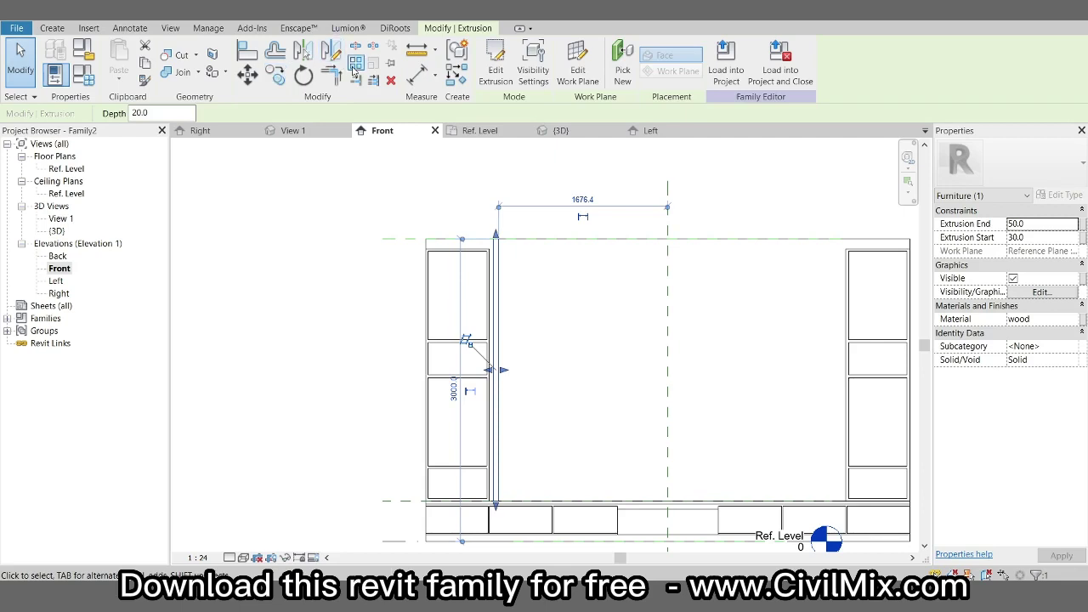
# Array the slat sideways at 80 spacing, setting the count to 43.
pyautogui.scroll(2, 515, 243)
pyautogui.scroll(2, 515, 243)
pyautogui.scroll(2, 515, 244)
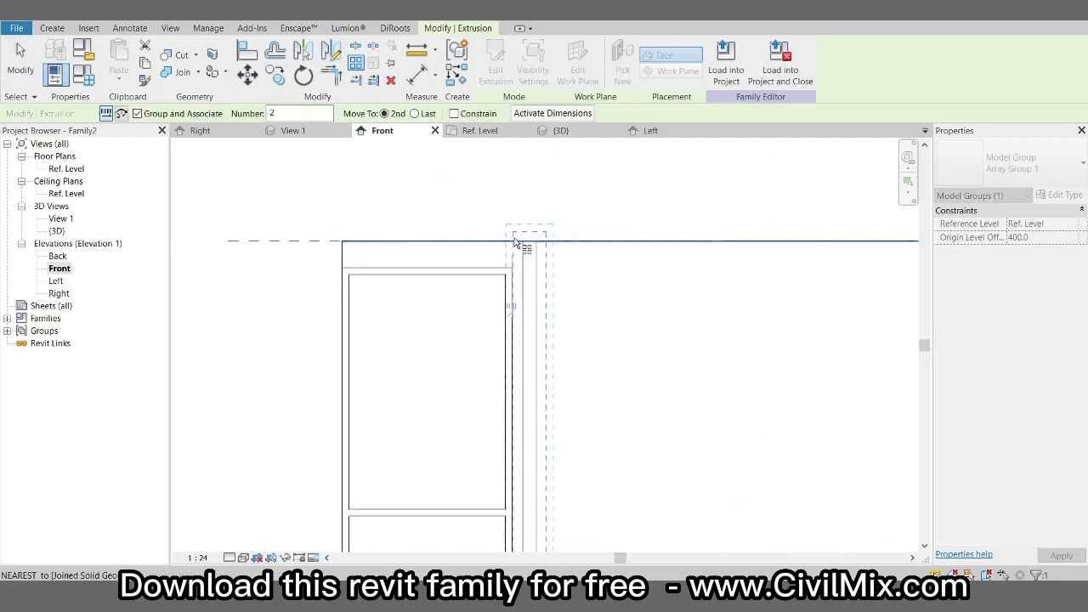
pyautogui.scroll(2, 515, 243)
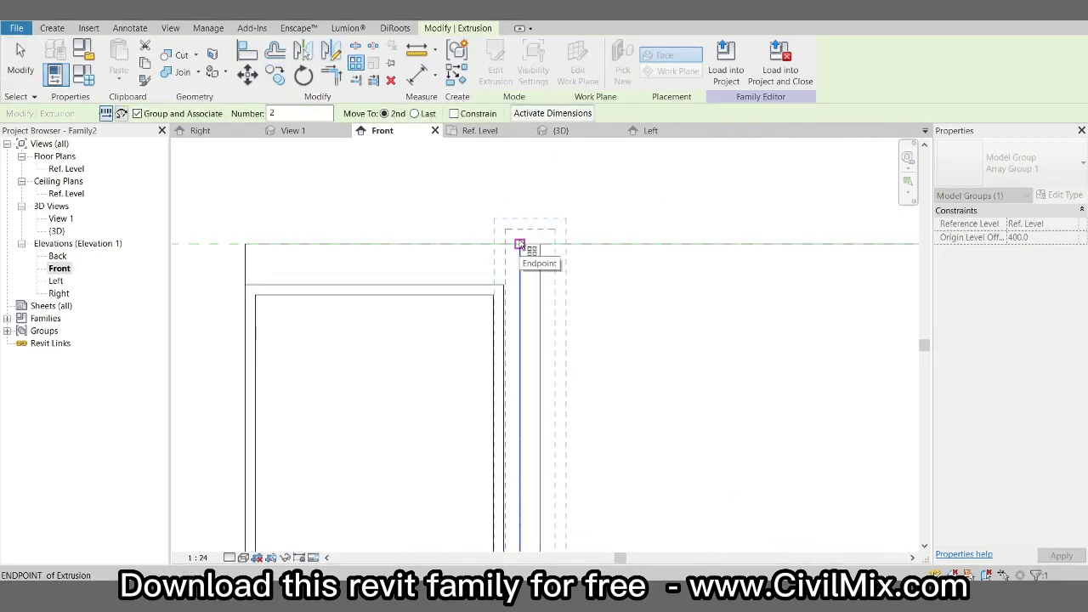
pyautogui.click(520, 245)
pyautogui.click(552, 244)
pyautogui.write('80')
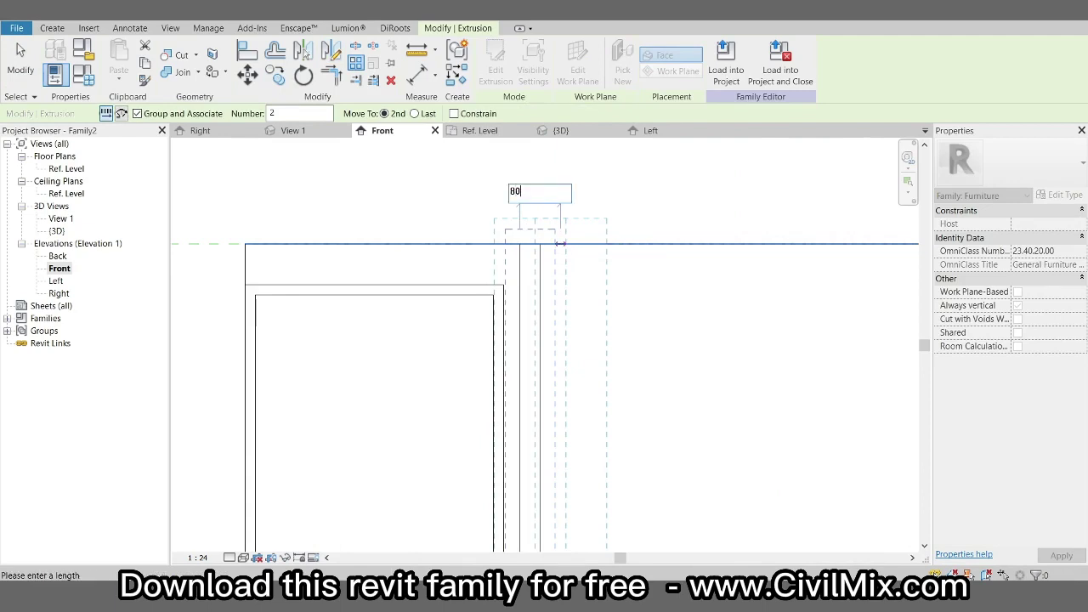
pyautogui.press('Return')
pyautogui.scroll(-3, 498, 282)
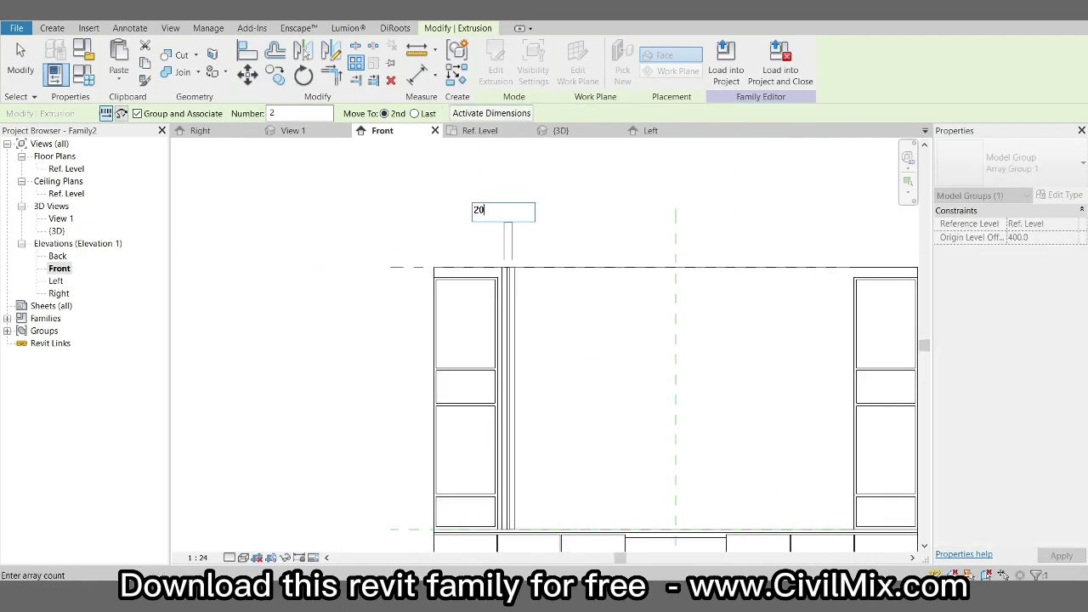
pyautogui.press('Return')
pyautogui.click(595, 343)
pyautogui.write('43')
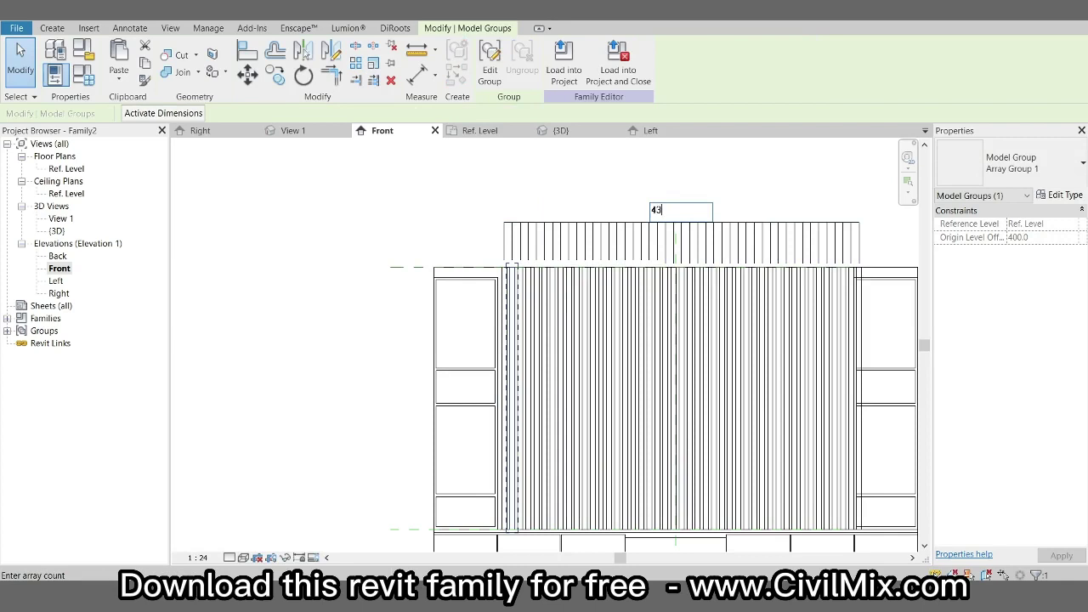
pyautogui.press('Return')
# Finish the array and inspect the 43-slat array group between the towers.
pyautogui.click(772, 199)
pyautogui.scroll(3, 793, 266)
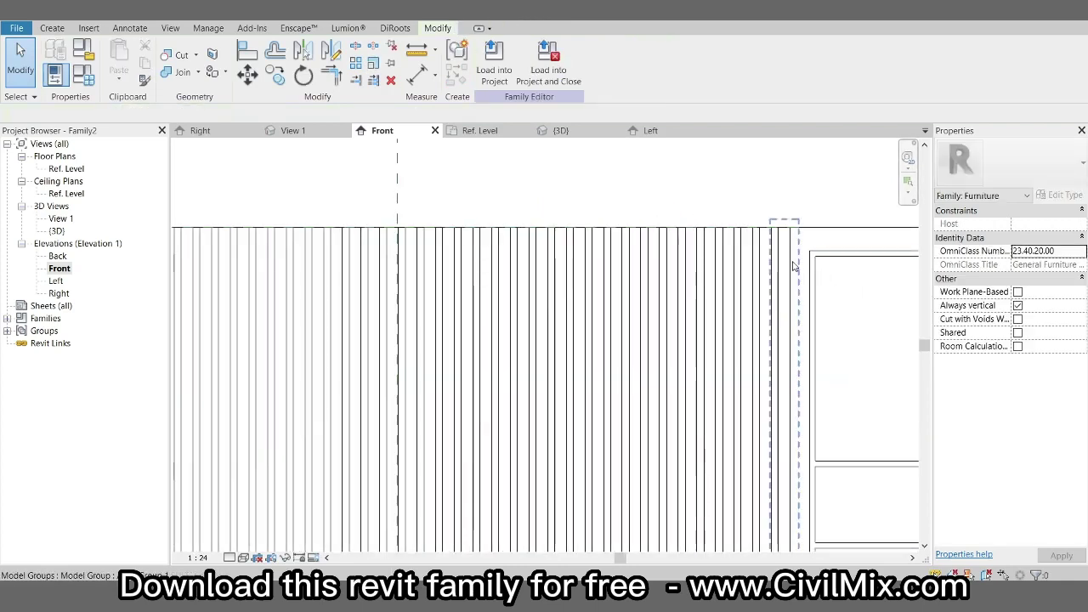
pyautogui.click(793, 267)
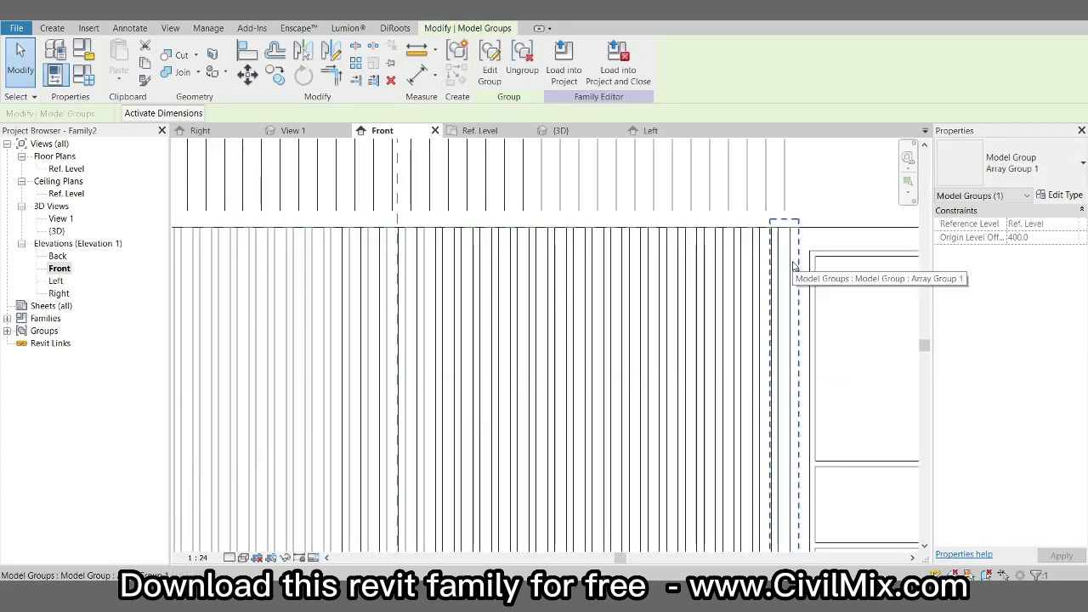
pyautogui.scroll(-5, 794, 267)
pyautogui.scroll(-2, 748, 527)
pyautogui.scroll(1, 748, 476)
pyautogui.scroll(3, 669, 379)
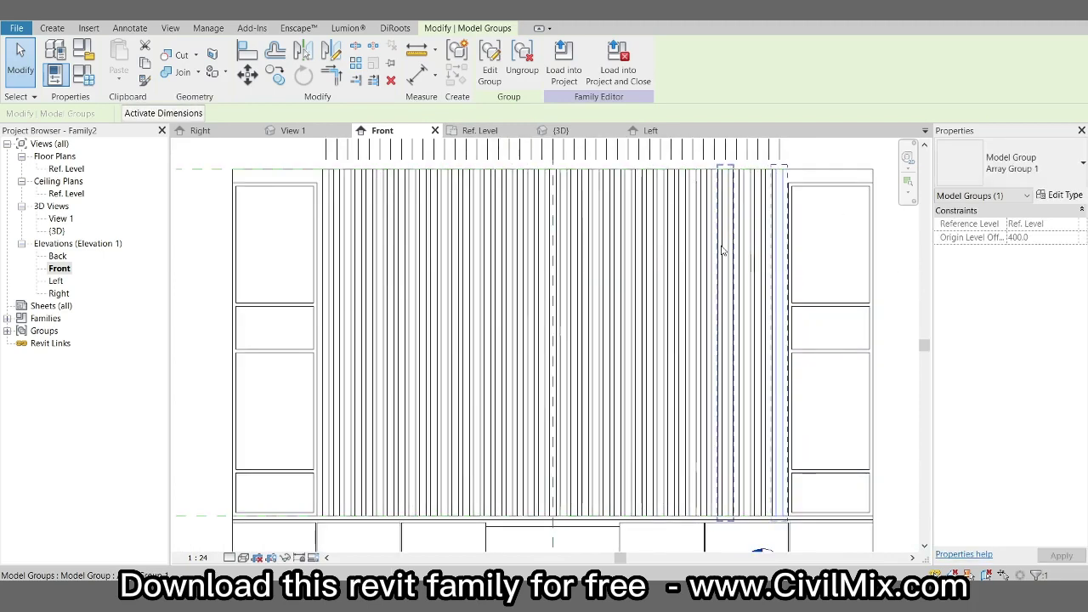
pyautogui.scroll(-2, 803, 181)
pyautogui.click(802, 183)
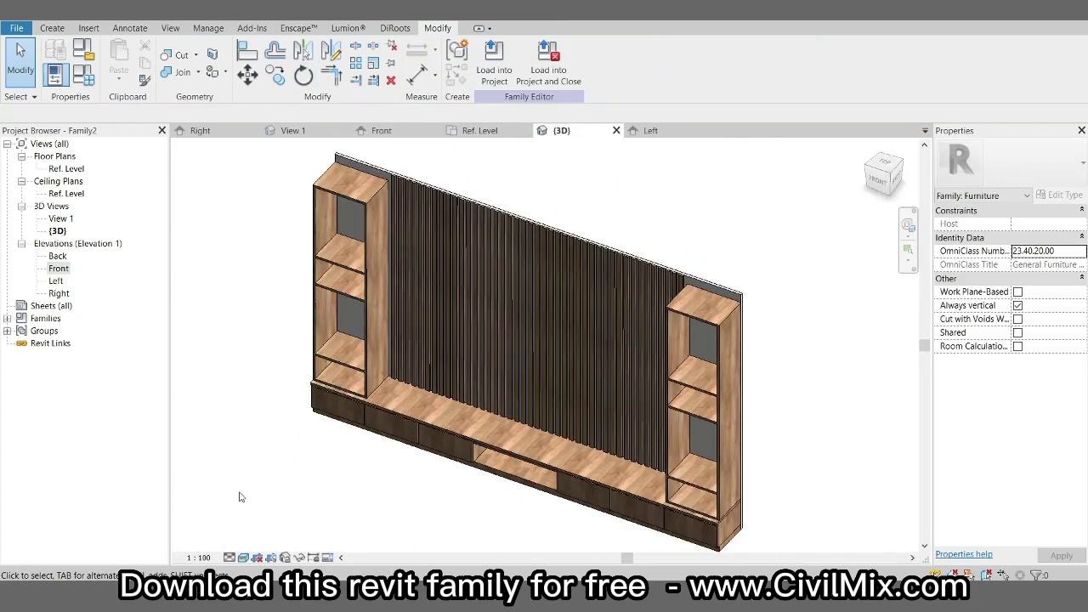
# Orbit the stand to two angles in 3D, then return to the Front elevation.
pyautogui.keyDown('shift'); pyautogui.moveTo(238, 497); pyautogui.dragTo(395, 346, button='middle'); pyautogui.keyUp('shift')
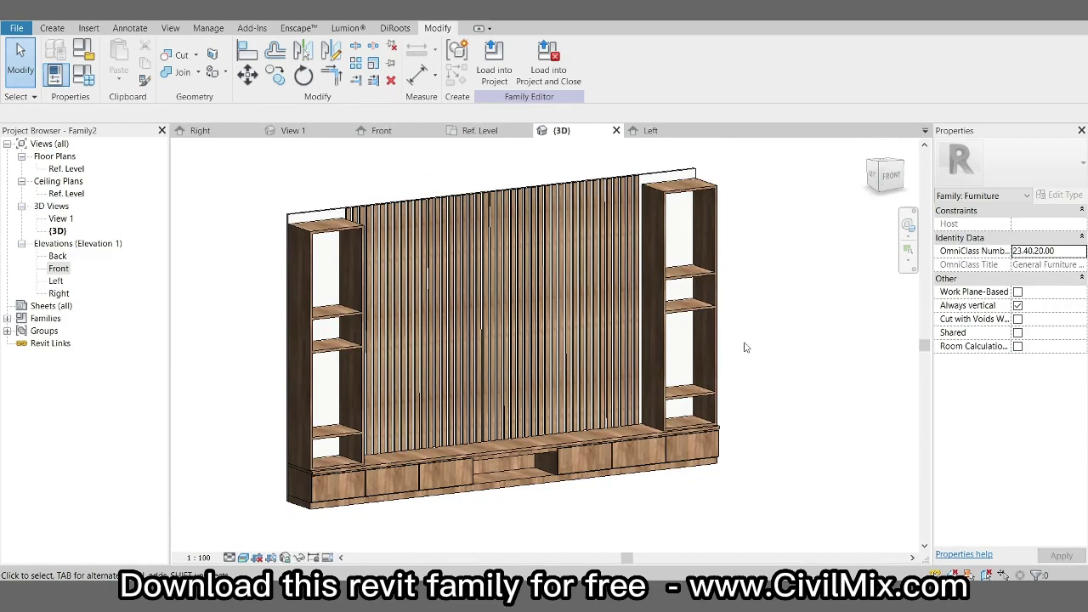
pyautogui.keyDown('shift'); pyautogui.moveTo(568, 515); pyautogui.dragTo(396, 446, button='middle'); pyautogui.keyUp('shift')
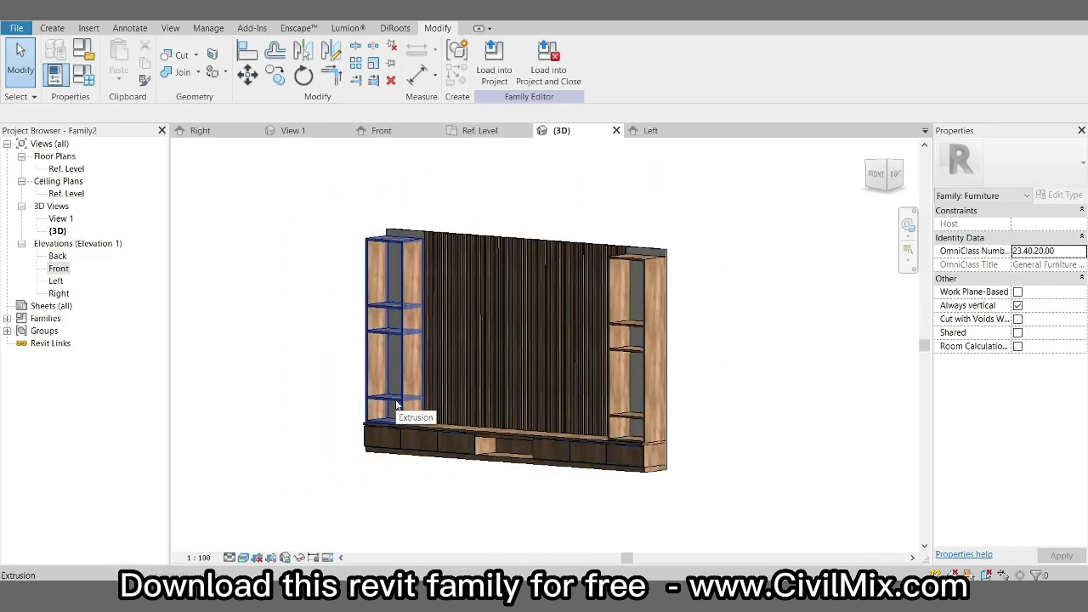
pyautogui.doubleClick(58, 269)
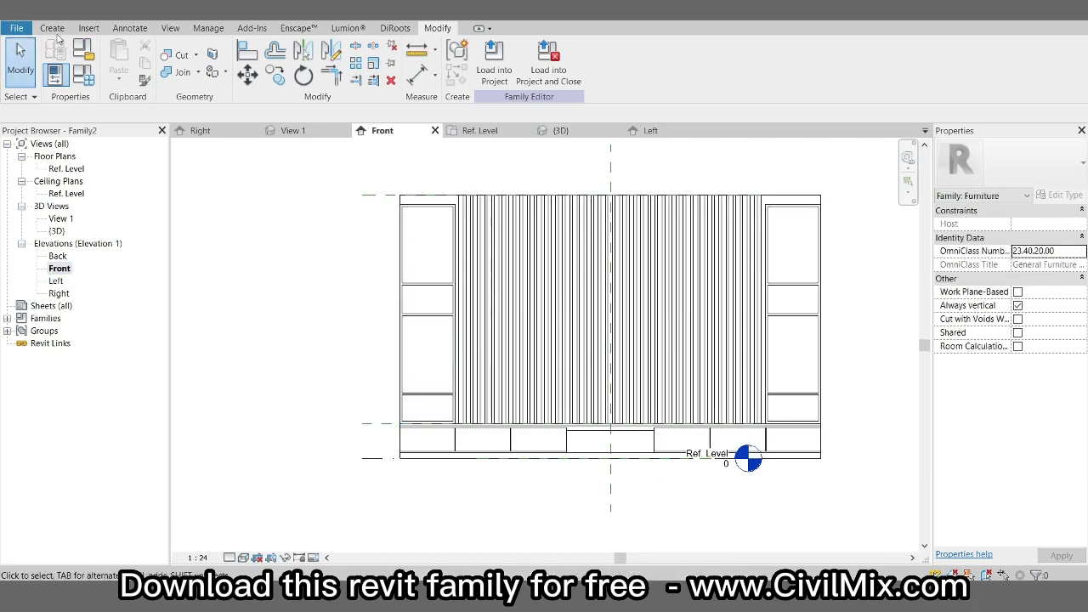
# Start an extrusion and sketch a shelf rectangle from the left slat corner to the right tower.
pyautogui.click(54, 29)
pyautogui.click(120, 75)
pyautogui.scroll(2, 484, 259)
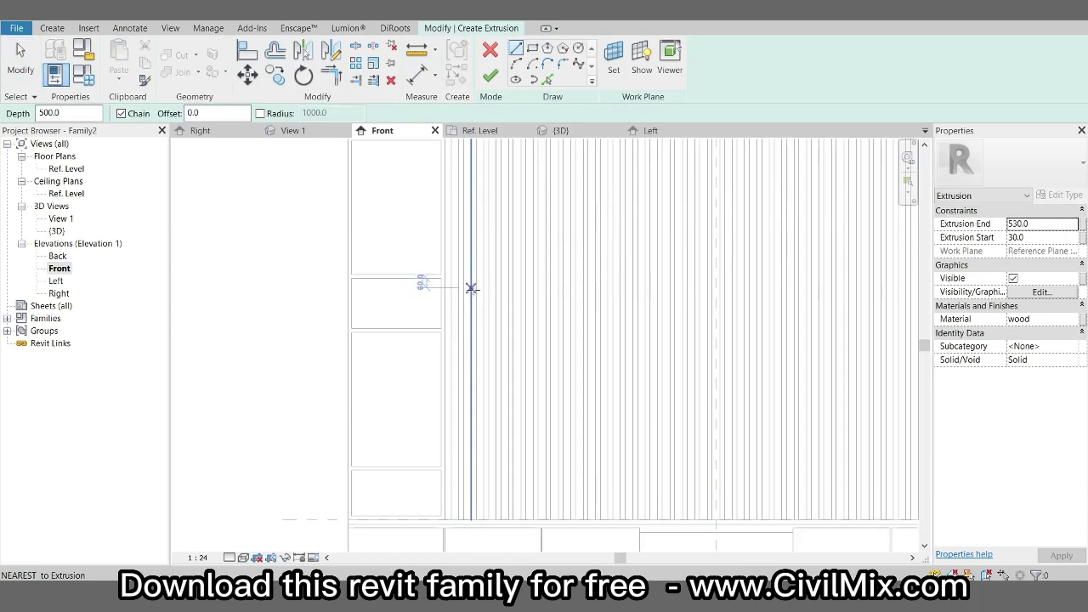
pyautogui.scroll(1, 440, 275)
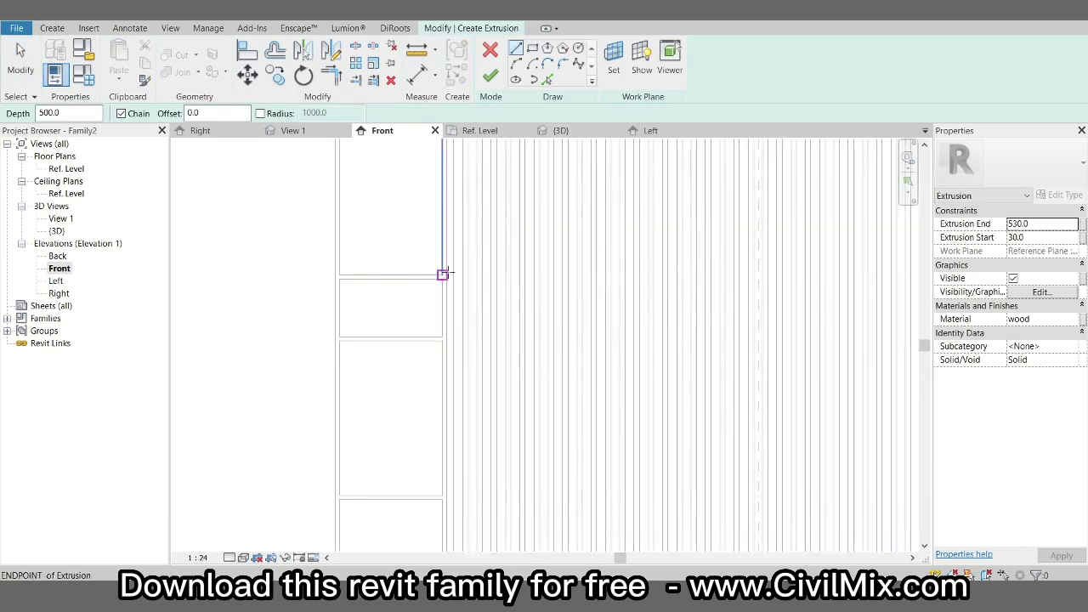
pyautogui.click(453, 274)
pyautogui.scroll(-3, 488, 289)
pyautogui.click(532, 48)
pyautogui.scroll(3, 463, 293)
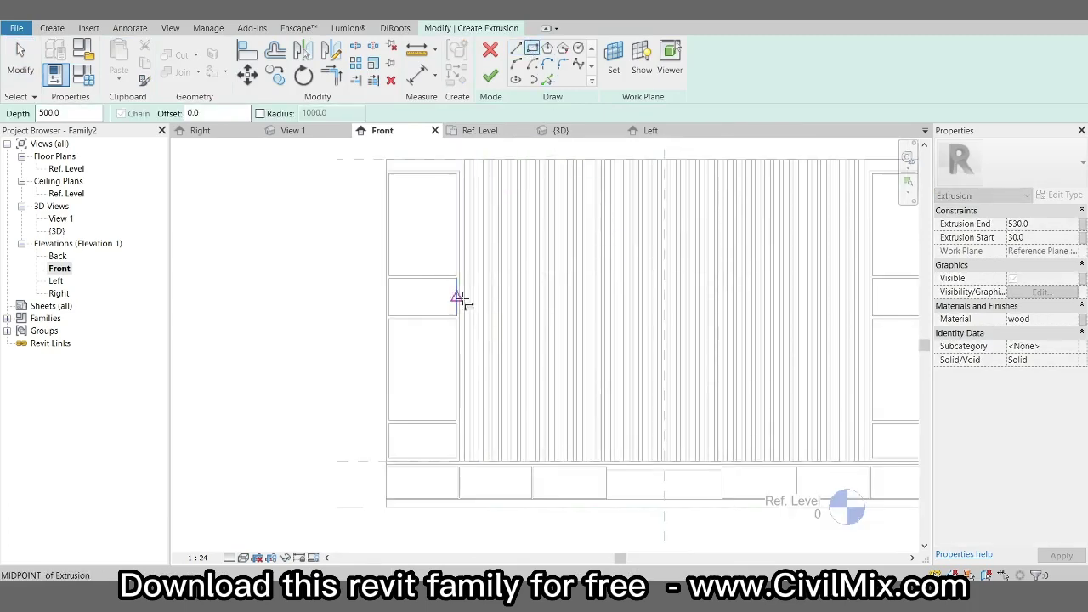
pyautogui.scroll(1, 465, 292)
pyautogui.click(455, 277)
pyautogui.scroll(-1, 451, 271)
pyautogui.scroll(-2, 451, 270)
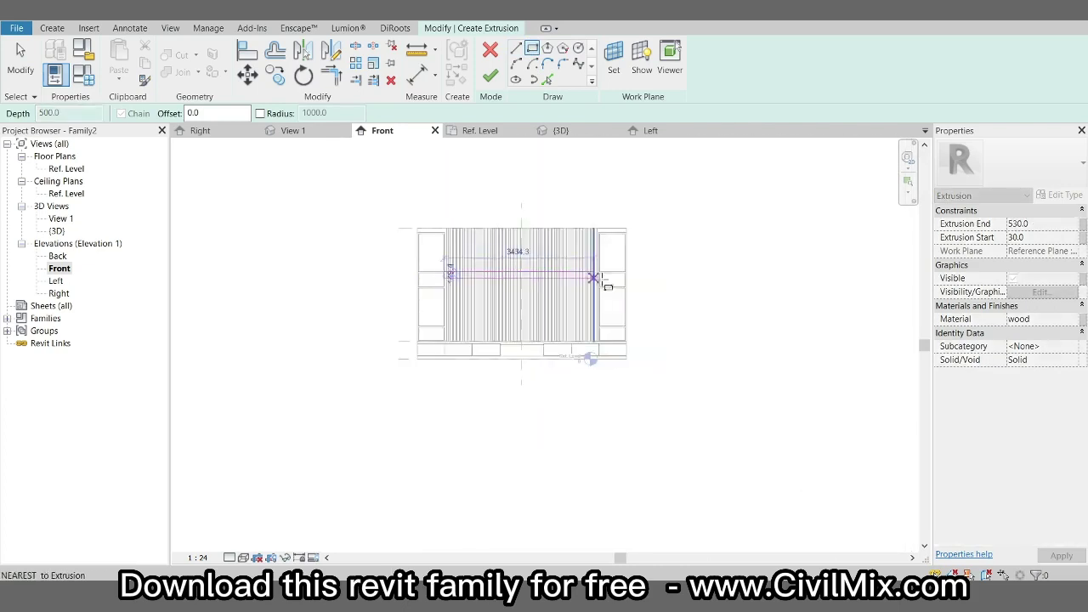
pyautogui.scroll(2, 609, 263)
pyautogui.click(607, 262)
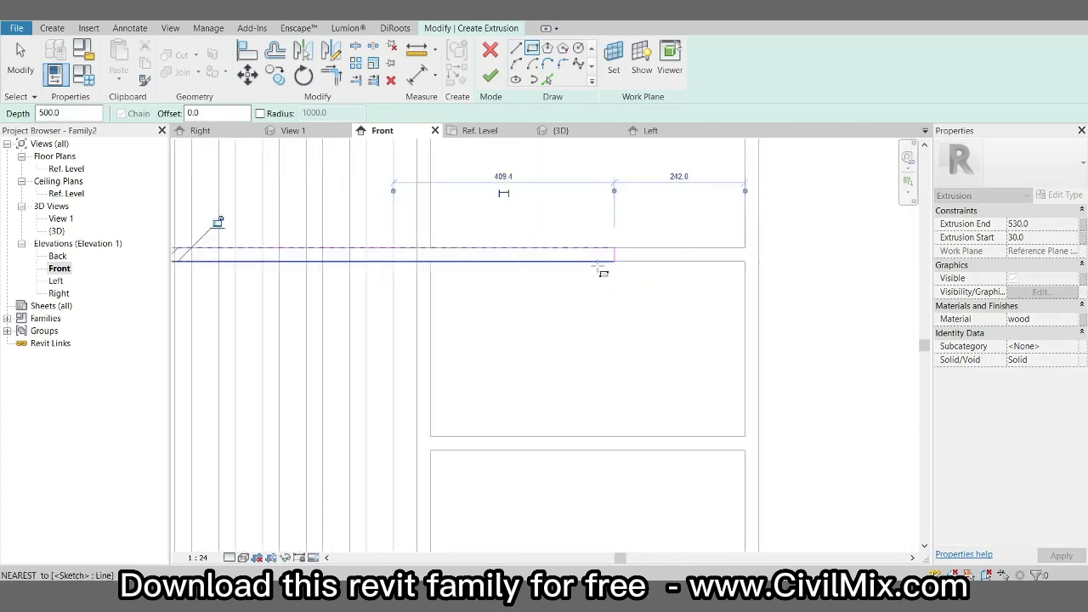
pyautogui.scroll(1, 607, 262)
pyautogui.press('Escape')
pyautogui.press('Escape')
# Adjust the shelf rectangle's edges, placing one 30.0 from the reference.
pyautogui.click(616, 253)
pyautogui.scroll(2, 616, 252)
pyautogui.moveTo(617, 253); pyautogui.dragTo(510, 340)
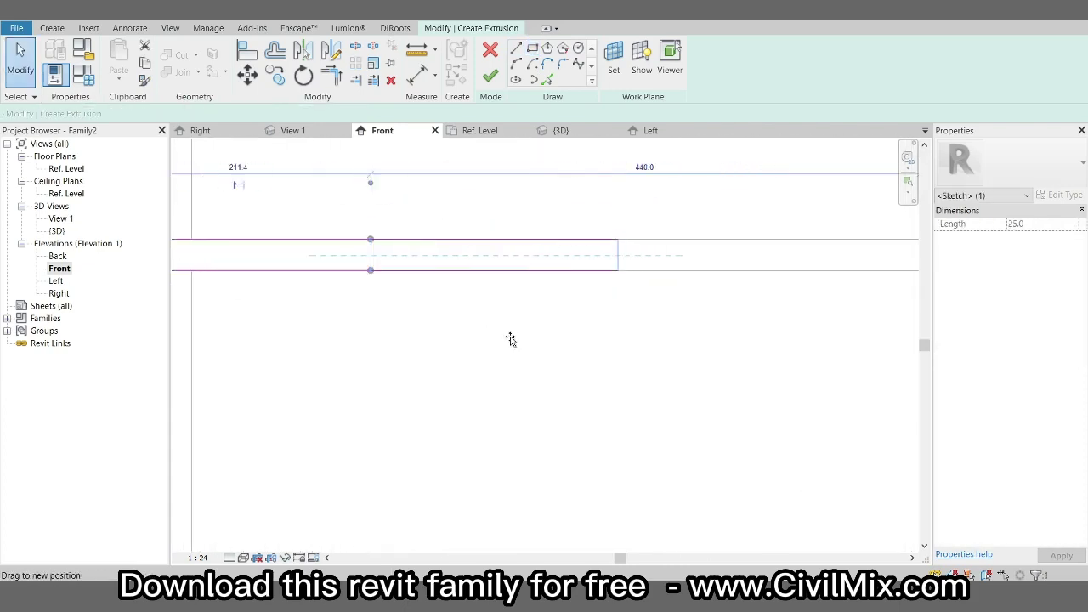
pyautogui.scroll(-2, 510, 341)
pyautogui.moveTo(371, 306); pyautogui.dragTo(328, 291)
pyautogui.scroll(2, 303, 323)
pyautogui.scroll(2, 369, 343)
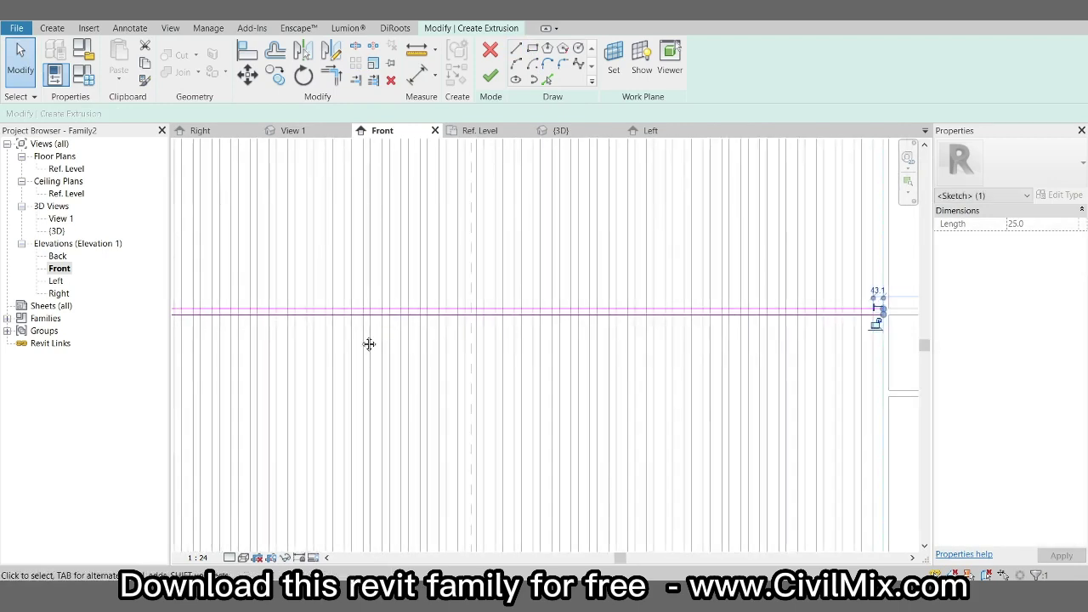
pyautogui.scroll(-1, 425, 329)
pyautogui.scroll(2, 464, 334)
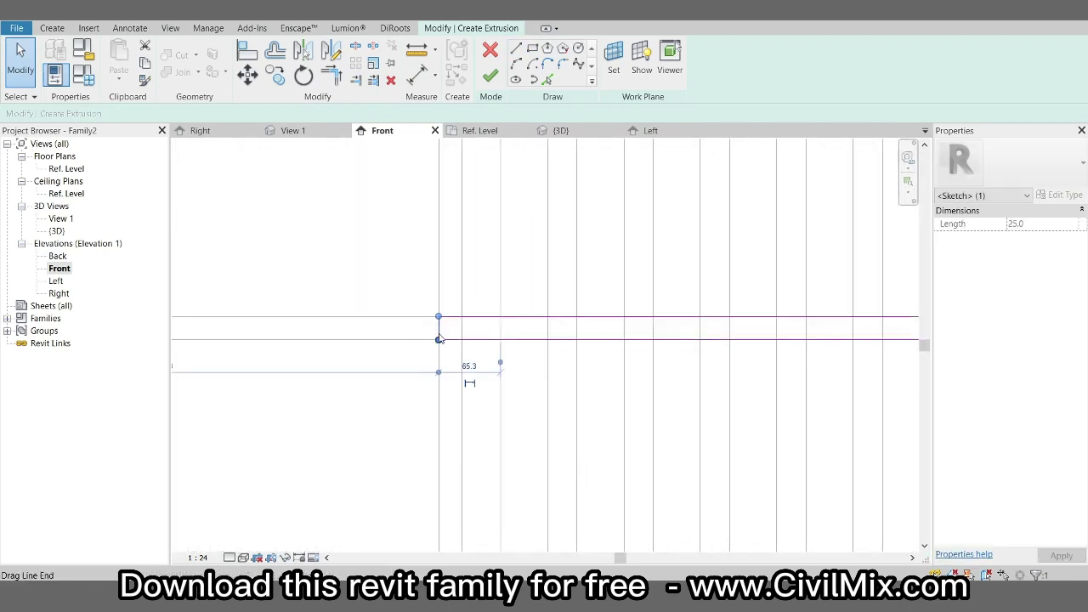
pyautogui.scroll(2, 439, 339)
pyautogui.moveTo(437, 328); pyautogui.dragTo(495, 329)
pyautogui.scroll(-2, 481, 330)
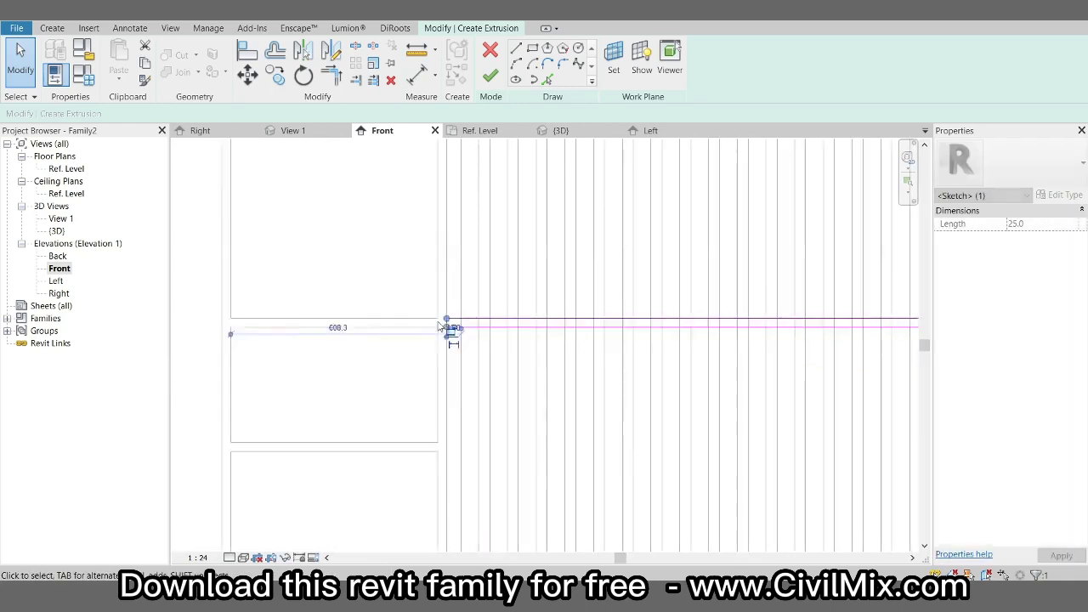
pyautogui.scroll(-2, 445, 326)
pyautogui.scroll(-2, 444, 325)
pyautogui.press('Escape')
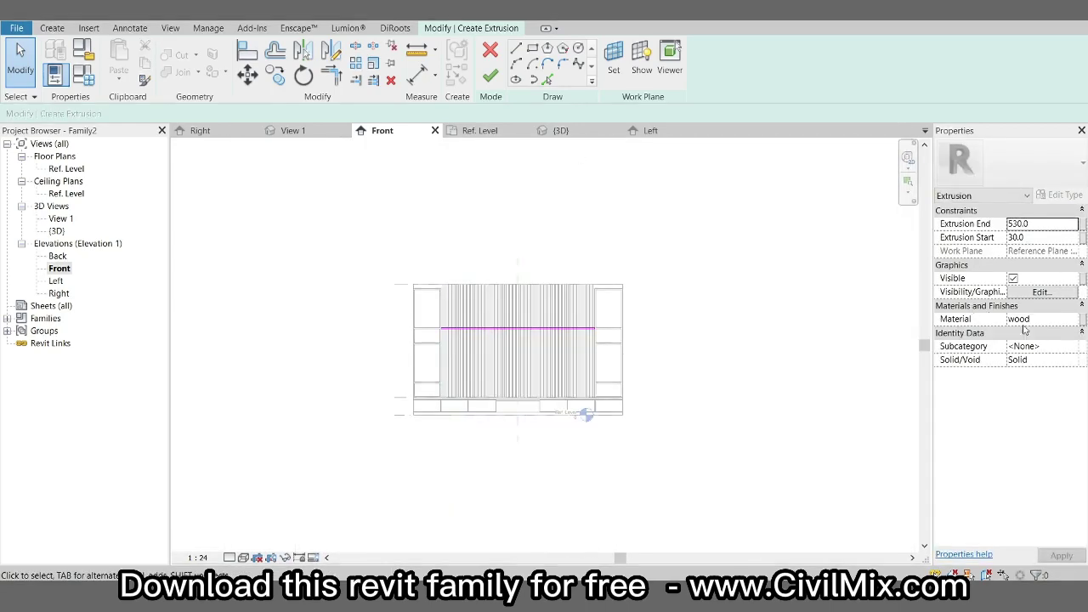
# Give the shelf a white material and finish the extrusion.
pyautogui.click(1050, 319)
pyautogui.click(1074, 319)
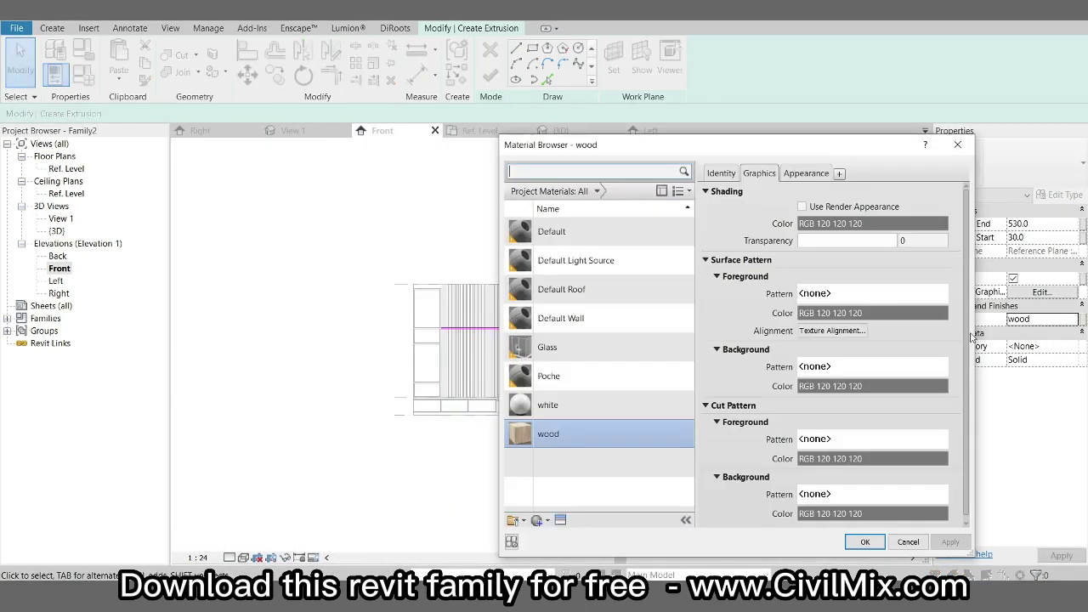
pyautogui.click(642, 409)
pyautogui.click(865, 542)
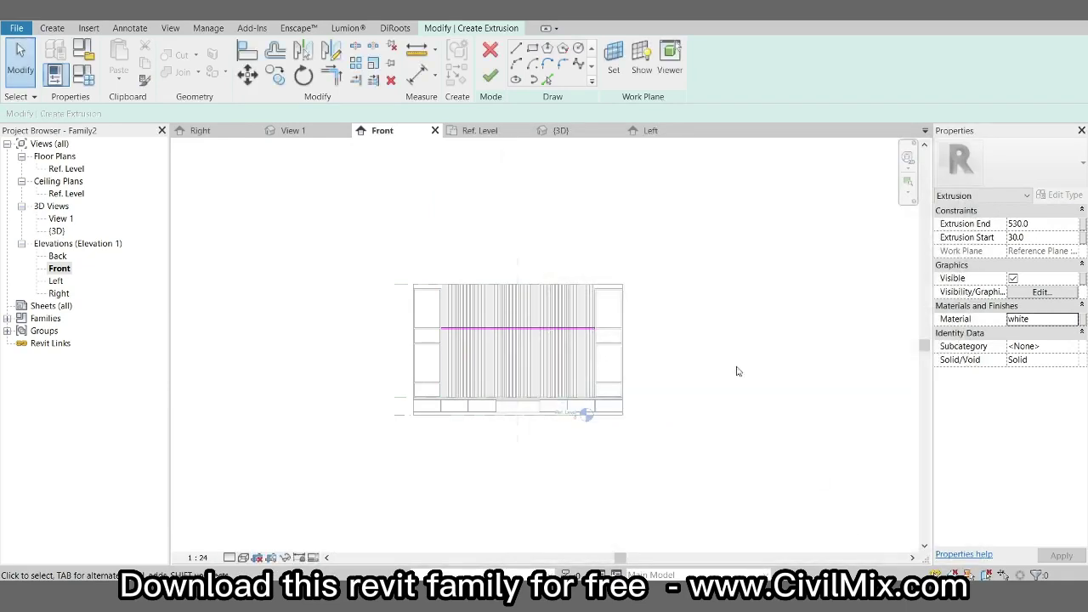
pyautogui.click(491, 76)
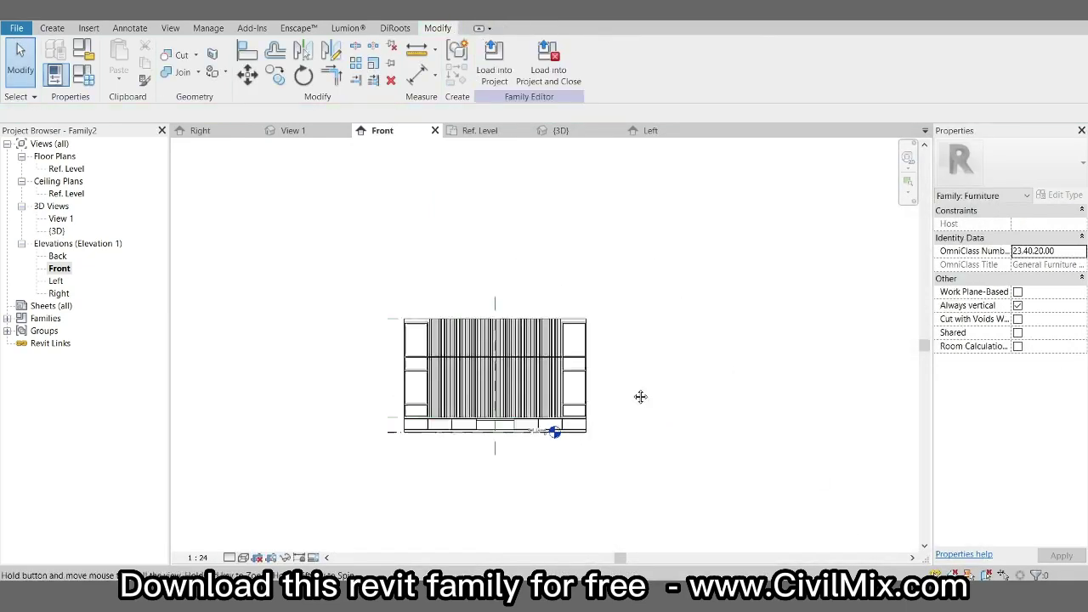
pyautogui.moveTo(639, 396); pyautogui.dragTo(537, 472, button='middle')
# Inspect the new white shelf in the 3D view.
pyautogui.click(561, 130)
pyautogui.keyDown('shift'); pyautogui.moveTo(742, 445); pyautogui.dragTo(595, 340, button='middle'); pyautogui.keyUp('shift')
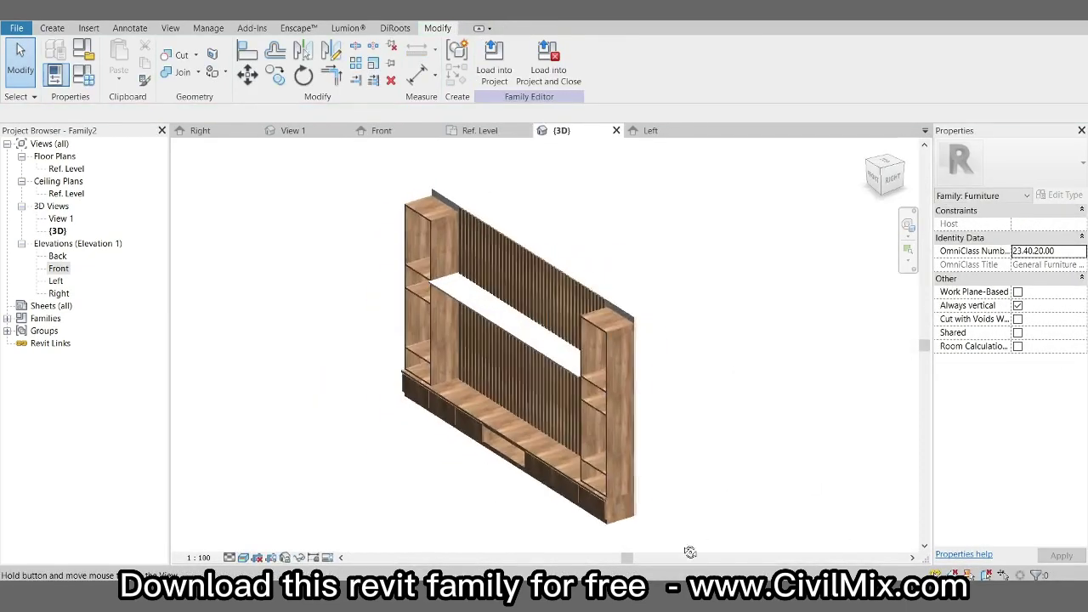
pyautogui.scroll(3, 498, 255)
pyautogui.scroll(2, 487, 367)
pyautogui.click(480, 360)
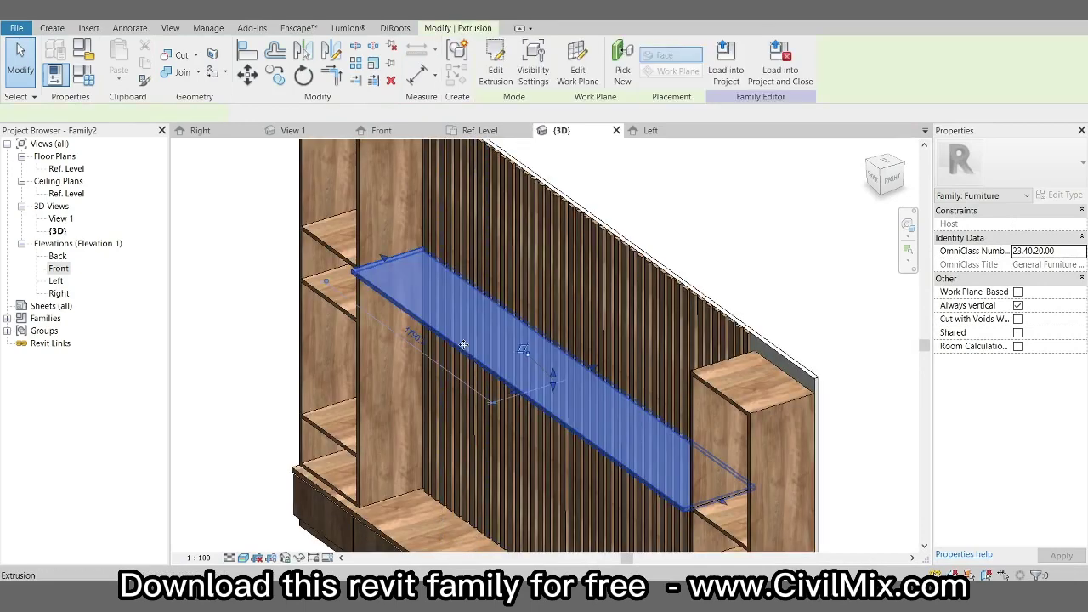
pyautogui.press('Escape')
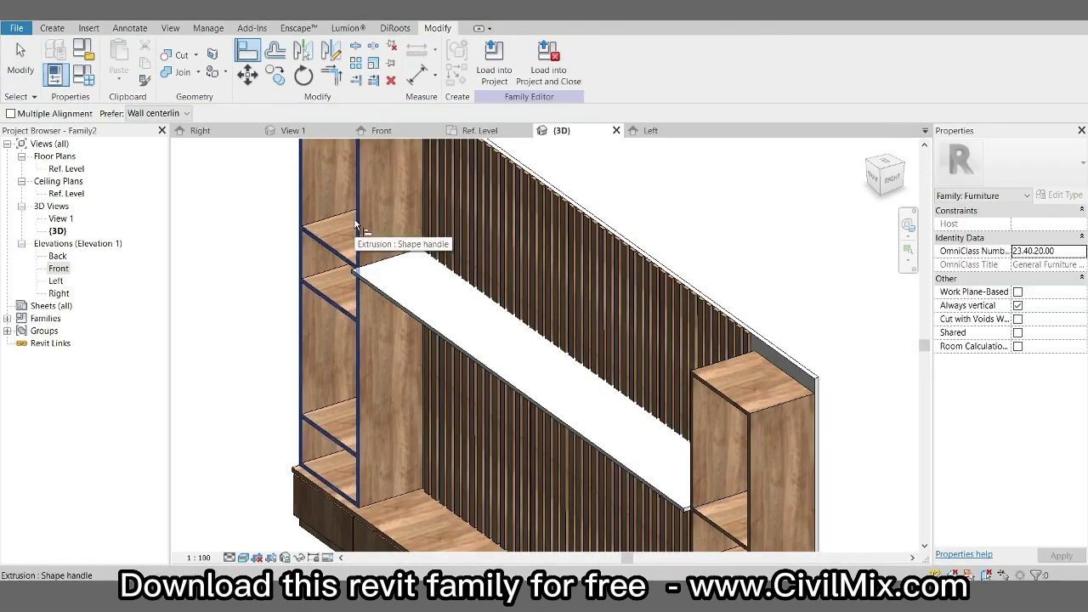
# Orbit to near-front and angled views, then bring up Save As for the family.
pyautogui.scroll(-2, 375, 296)
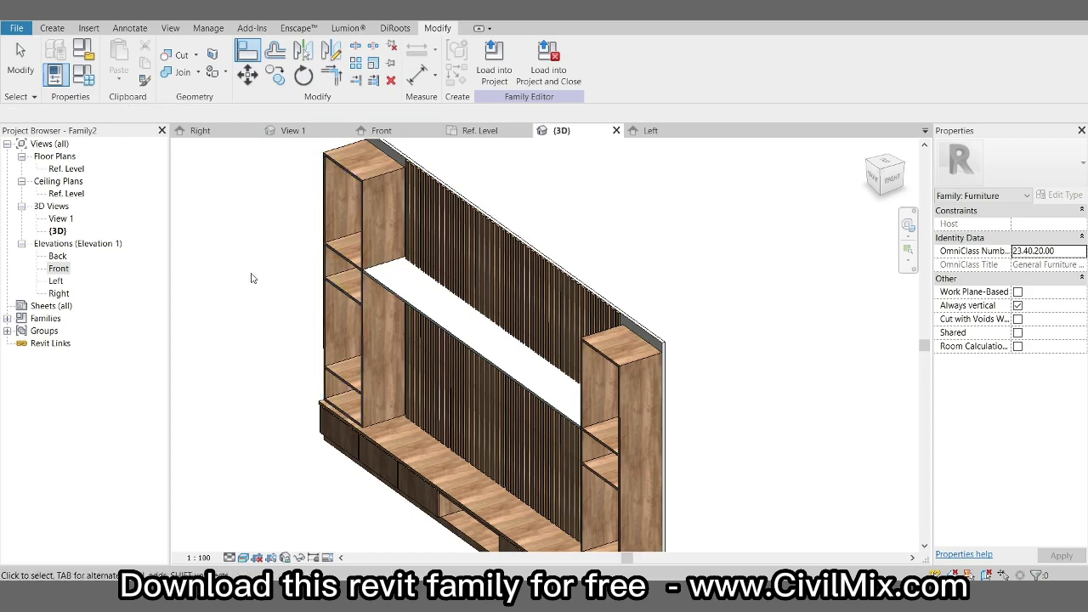
pyautogui.moveTo(251, 278)
pyautogui.keyDown('shift'); pyautogui.mouseDown(button='middle')
pyautogui.moveTo(554, 199)
pyautogui.moveTo(845, 308)
pyautogui.mouseUp(button='middle'); pyautogui.keyUp('shift')
pyautogui.scroll(-2, 792, 479)
pyautogui.moveTo(791, 479)
pyautogui.keyDown('shift'); pyautogui.mouseDown(button='middle')
pyautogui.moveTo(824, 450)
pyautogui.moveTo(904, 498)
pyautogui.mouseUp(button='middle'); pyautogui.keyUp('shift')
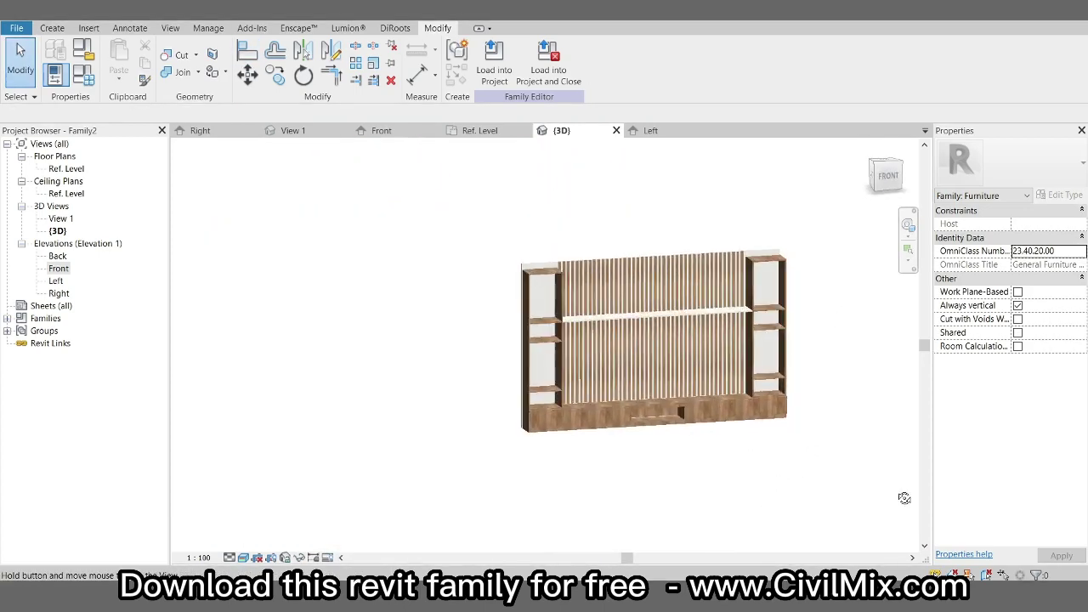
pyautogui.hotkey('ctrl', 's')
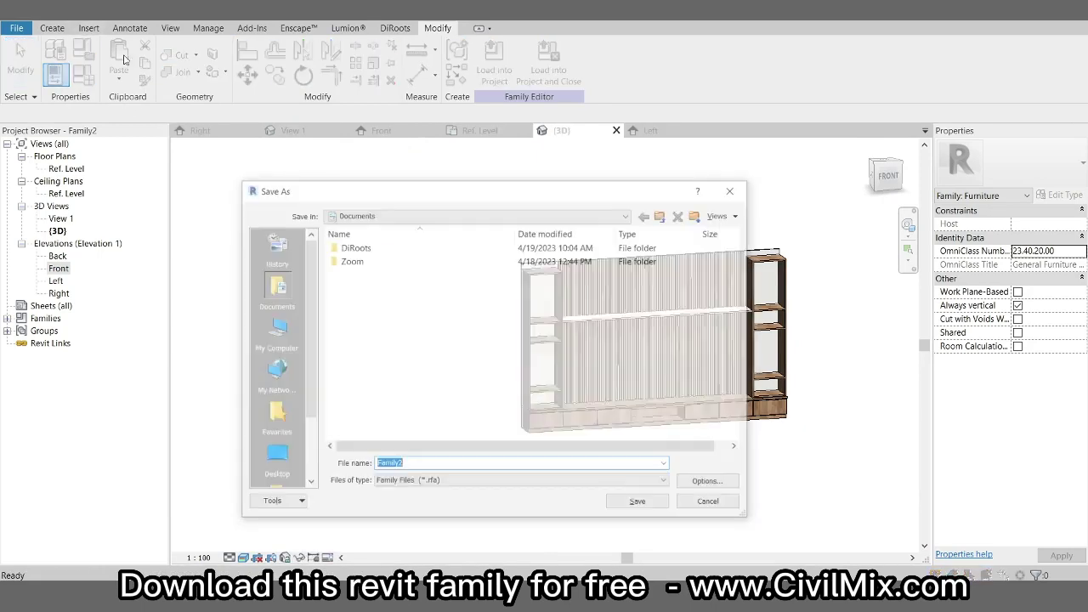
# Save the family to the Desktop as 'TV Stand.rfa'.
pyautogui.click(275, 455)
pyautogui.write('TV Stand')
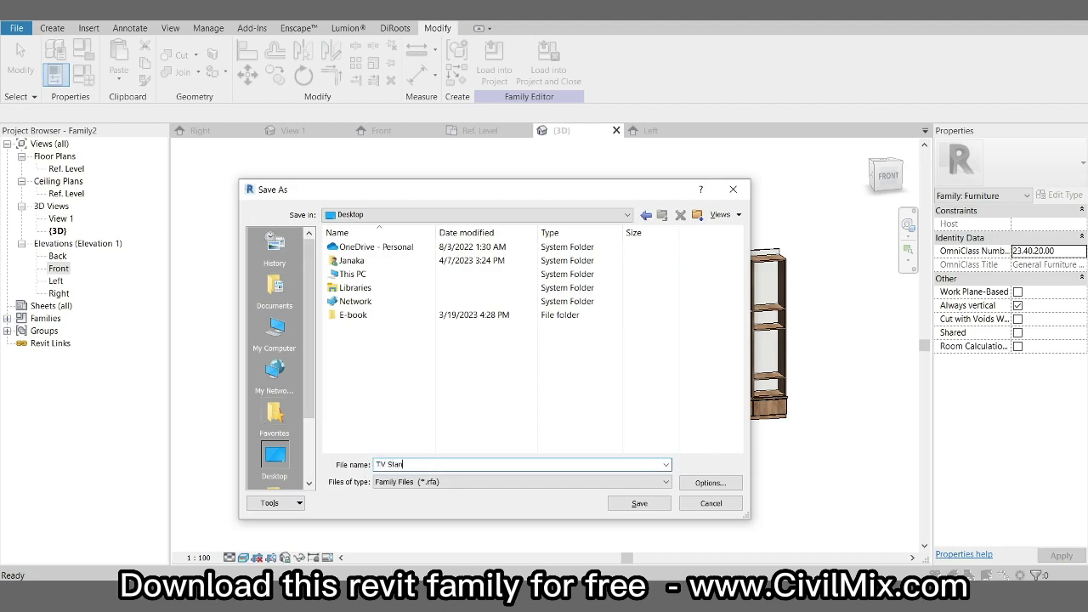
pyautogui.click(639, 504)
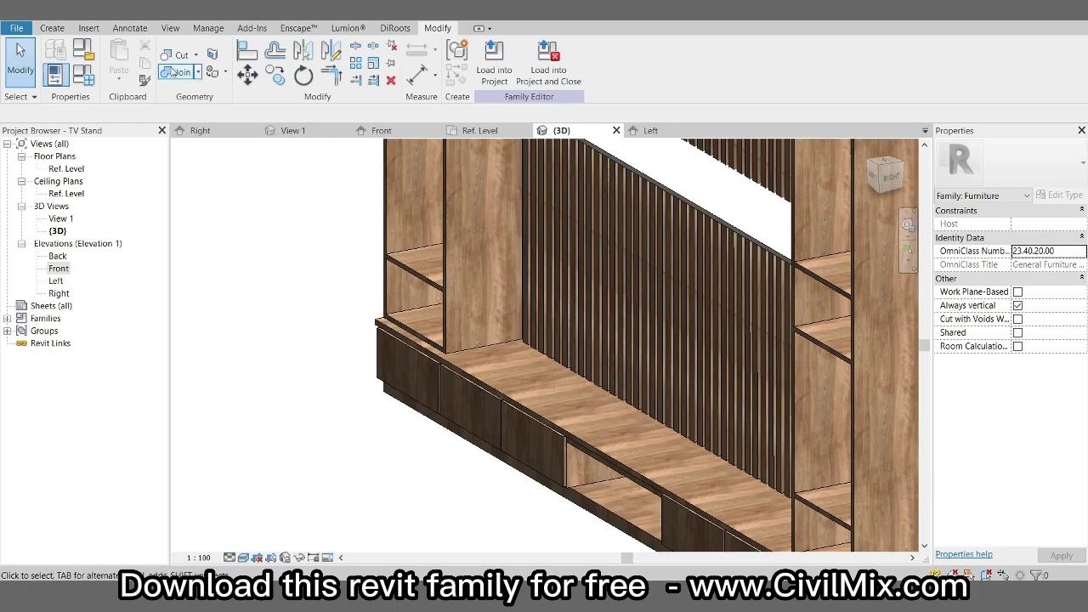
# Paint the left tower's inner side face white.
pyautogui.click(212, 73)
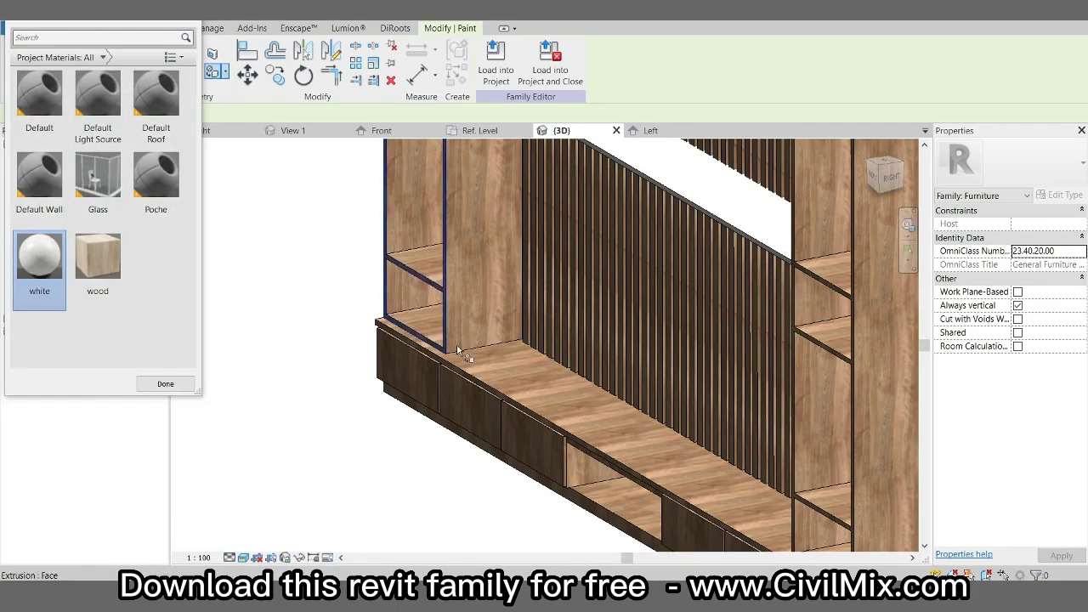
pyautogui.scroll(3, 503, 398)
pyautogui.scroll(3, 503, 398)
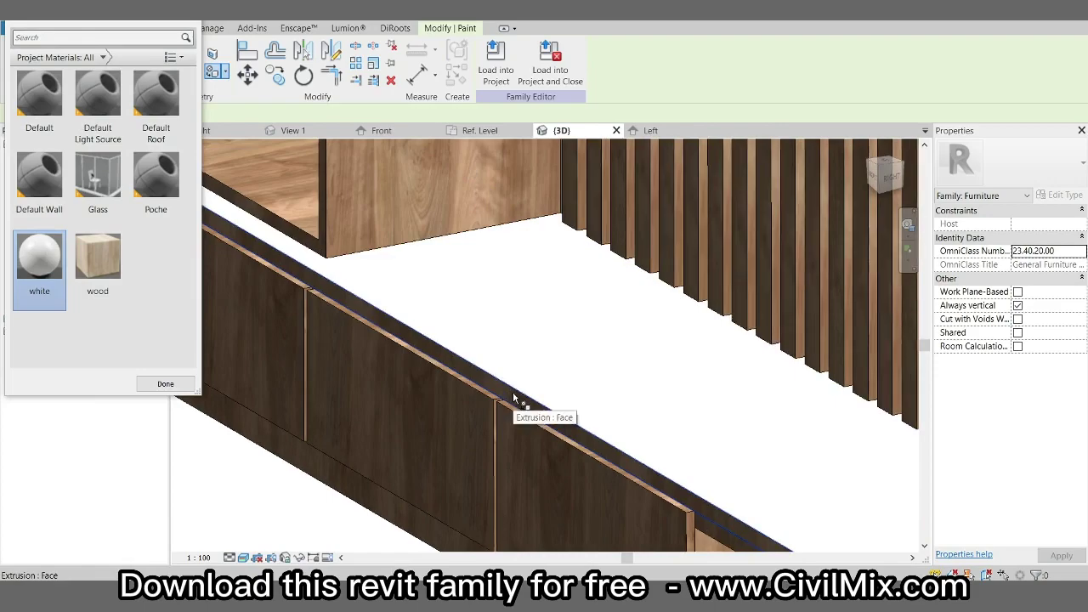
pyautogui.scroll(-5, 510, 399)
pyautogui.moveTo(393, 376)
pyautogui.keyDown('shift'); pyautogui.mouseDown(button='middle')
pyautogui.moveTo(469, 402)
pyautogui.moveTo(438, 389)
pyautogui.moveTo(372, 395)
pyautogui.moveTo(376, 320)
pyautogui.moveTo(425, 214)
pyautogui.moveTo(357, 301)
pyautogui.mouseUp(button='middle'); pyautogui.keyUp('shift')
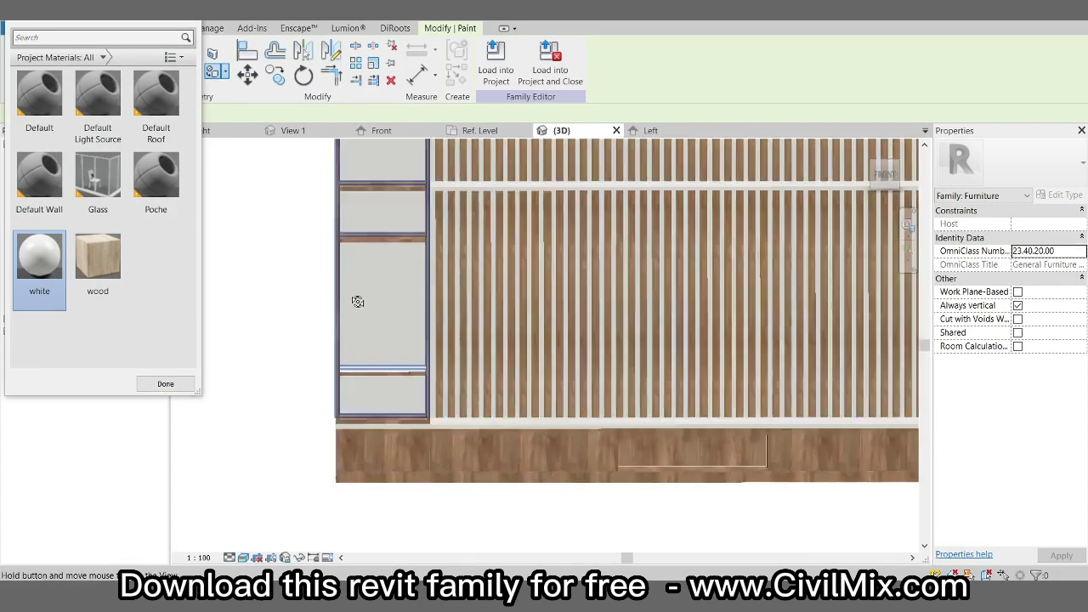
pyautogui.scroll(3, 386, 205)
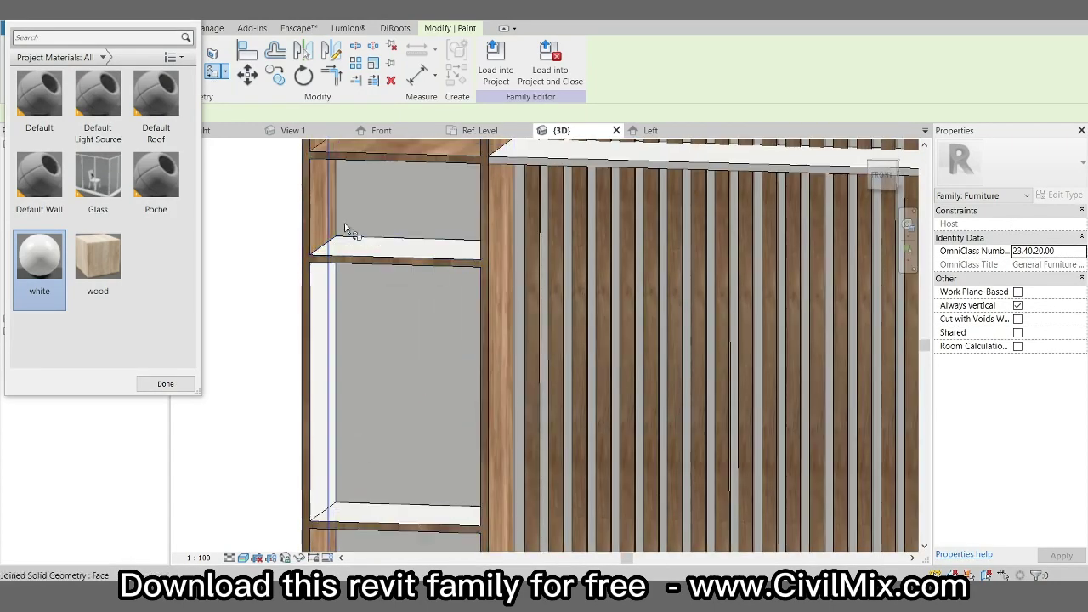
pyautogui.moveTo(346, 228)
pyautogui.keyDown('shift'); pyautogui.mouseDown(button='middle')
pyautogui.moveTo(469, 278)
pyautogui.moveTo(376, 212)
pyautogui.moveTo(340, 280)
pyautogui.moveTo(377, 287)
pyautogui.moveTo(391, 225)
pyautogui.moveTo(340, 311)
pyautogui.moveTo(425, 235)
pyautogui.moveTo(433, 174)
pyautogui.mouseUp(button='middle'); pyautogui.keyUp('shift')
pyautogui.click(476, 277)
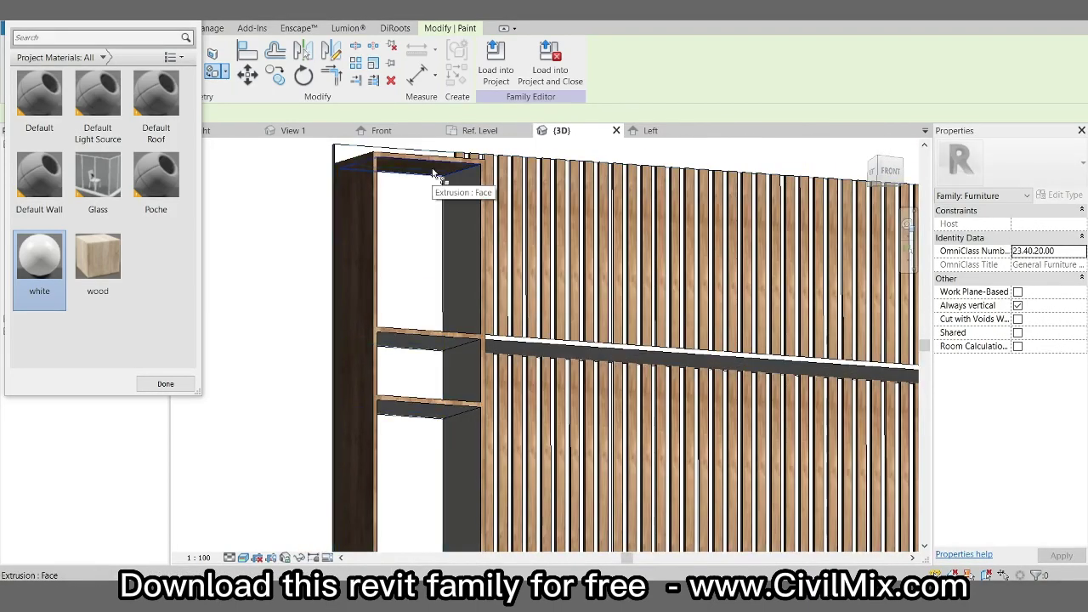
# Paint the right bay's inner side face white and exit the Paint tool.
pyautogui.middleClick(433, 174)
pyautogui.moveTo(493, 413)
pyautogui.keyDown('shift'); pyautogui.mouseDown(button='middle')
pyautogui.moveTo(428, 510)
pyautogui.moveTo(367, 458)
pyautogui.moveTo(691, 328)
pyautogui.mouseUp(button='middle'); pyautogui.keyUp('shift')
pyautogui.scroll(4, 660, 388)
pyautogui.moveTo(660, 388)
pyautogui.keyDown('shift'); pyautogui.mouseDown(button='middle')
pyautogui.moveTo(680, 389)
pyautogui.moveTo(660, 380)
pyautogui.mouseUp(button='middle'); pyautogui.keyUp('shift')
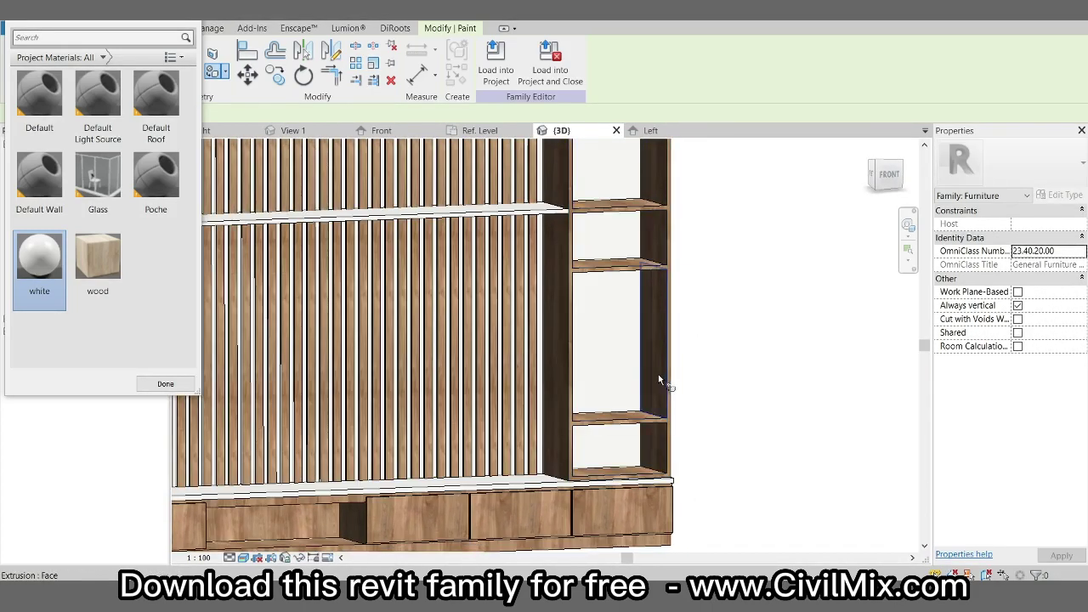
pyautogui.click(660, 380)
pyautogui.scroll(3, 630, 421)
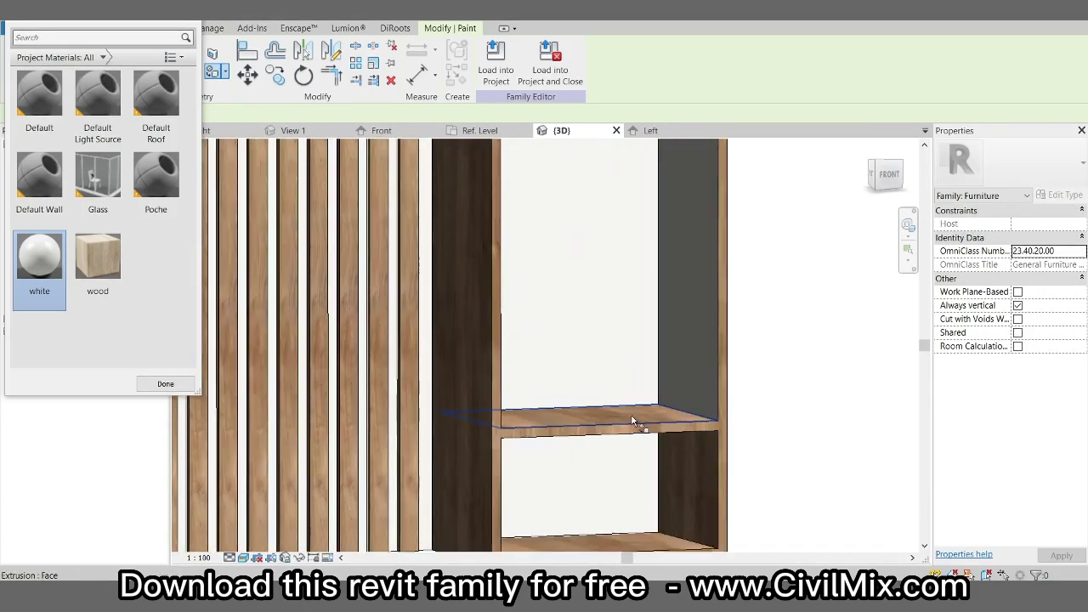
pyautogui.moveTo(674, 469)
pyautogui.keyDown('shift'); pyautogui.mouseDown(button='middle')
pyautogui.moveTo(544, 469)
pyautogui.moveTo(432, 413)
pyautogui.moveTo(432, 444)
pyautogui.moveTo(428, 369)
pyautogui.moveTo(530, 337)
pyautogui.mouseUp(button='middle'); pyautogui.keyUp('shift')
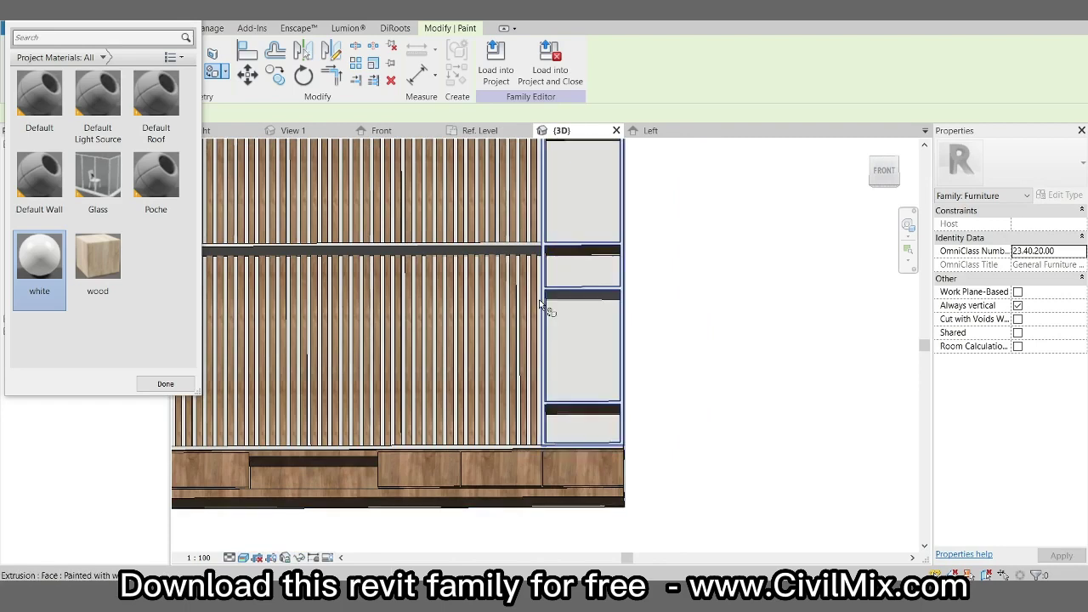
pyautogui.press('Escape')
pyautogui.scroll(3, 592, 273)
pyautogui.press('Escape')
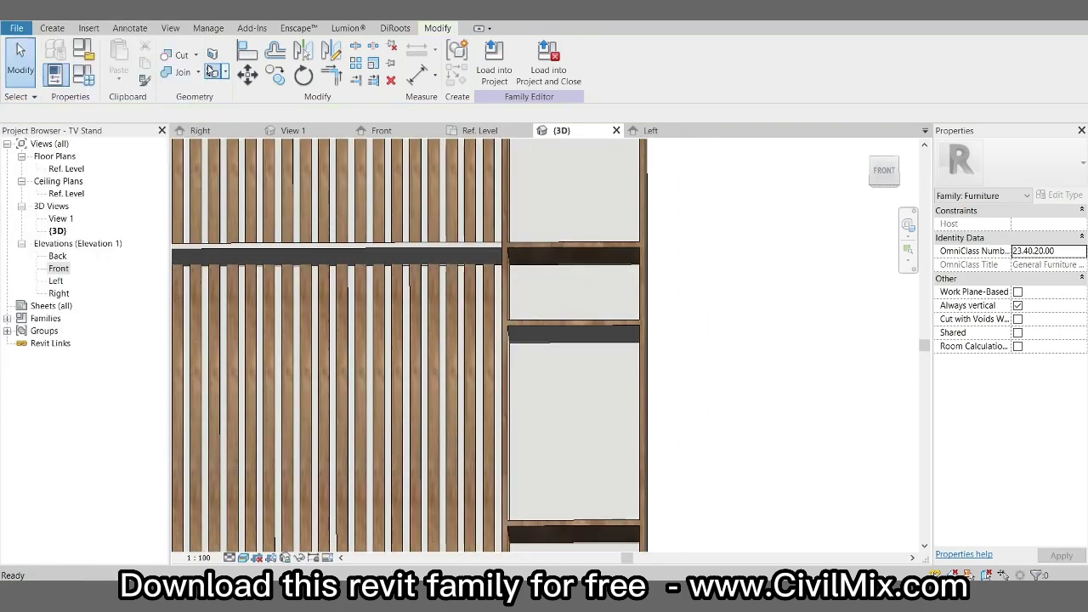
# Paint the lower tower shelf, upper right side panel and wood shelf white.
pyautogui.click(212, 71)
pyautogui.moveTo(539, 275)
pyautogui.keyDown('shift'); pyautogui.mouseDown(button='middle')
pyautogui.moveTo(481, 424)
pyautogui.moveTo(484, 317)
pyautogui.mouseUp(button='middle'); pyautogui.keyUp('shift')
pyautogui.click(466, 364)
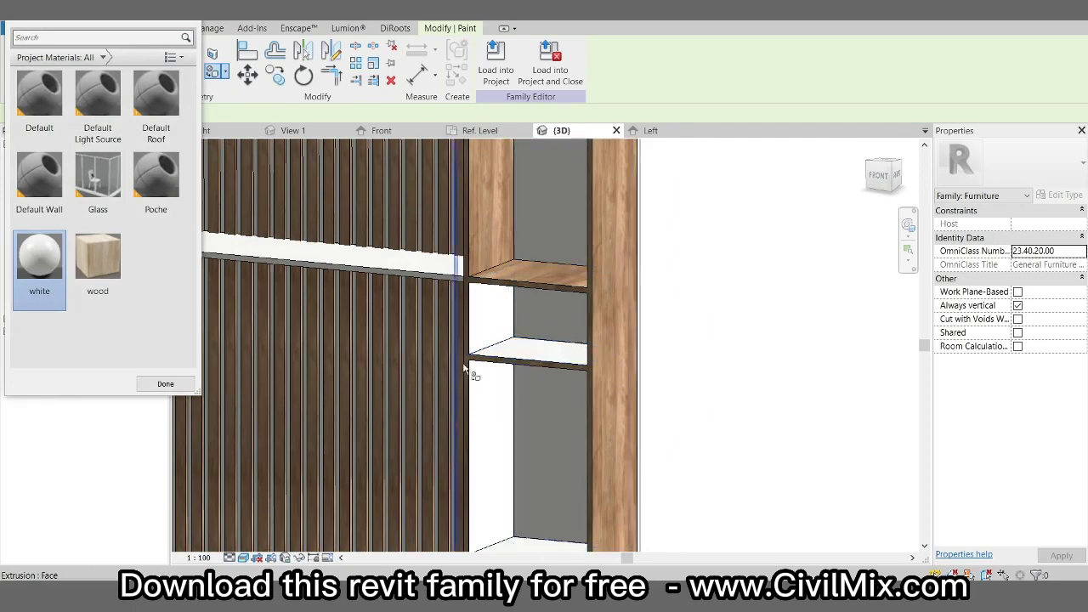
pyautogui.keyDown('shift'); pyautogui.moveTo(465, 367); pyautogui.dragTo(568, 304, button='middle'); pyautogui.keyUp('shift')
pyautogui.scroll(-3, 568, 247)
pyautogui.scroll(3, 556, 202)
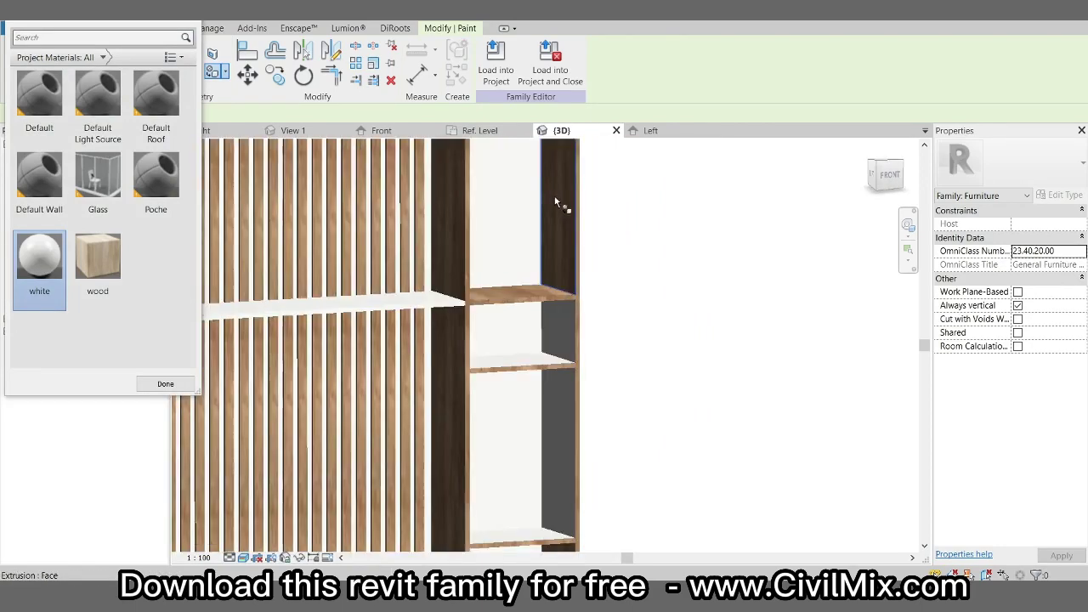
pyautogui.click(557, 202)
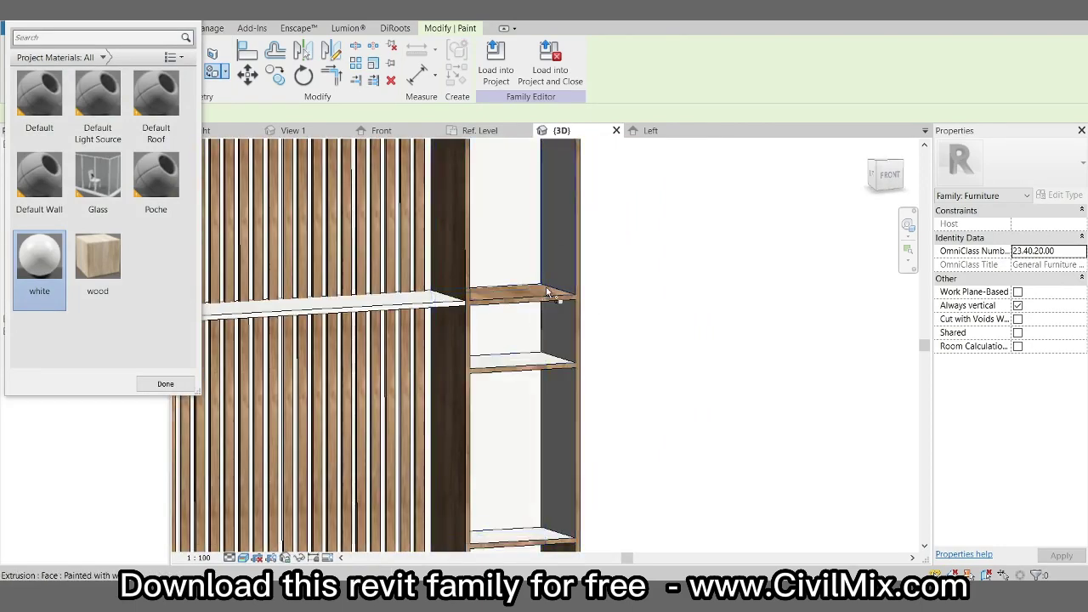
pyautogui.scroll(2, 536, 296)
pyautogui.click(541, 295)
# Paint the tower's left side panel and top face white, then end painting.
pyautogui.moveTo(564, 355)
pyautogui.keyDown('shift'); pyautogui.mouseDown(button='middle')
pyautogui.moveTo(462, 416)
pyautogui.moveTo(461, 292)
pyautogui.moveTo(566, 255)
pyautogui.moveTo(575, 204)
pyautogui.mouseUp(button='middle'); pyautogui.keyUp('shift')
pyautogui.click(461, 292)
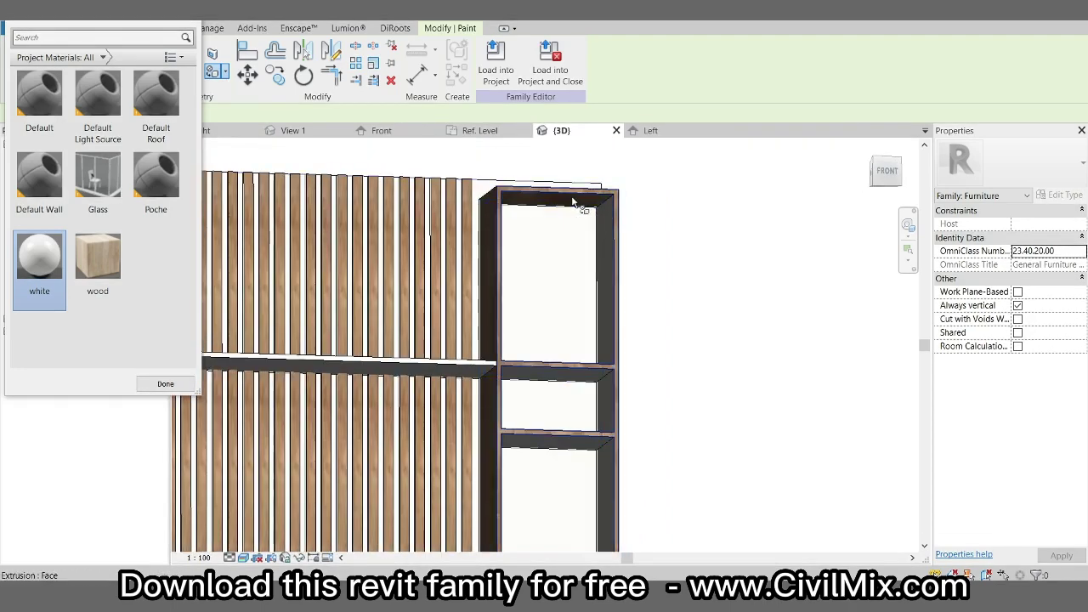
pyautogui.scroll(3, 575, 204)
pyautogui.click(564, 208)
pyautogui.scroll(-3, 643, 265)
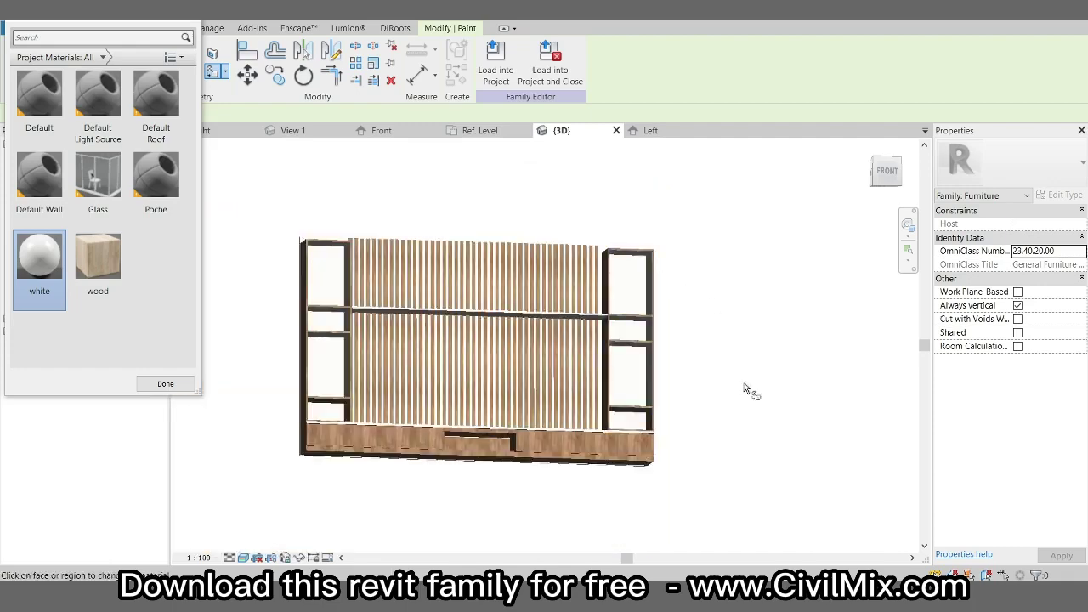
pyautogui.moveTo(745, 389)
pyautogui.keyDown('shift'); pyautogui.mouseDown(button='middle')
pyautogui.moveTo(595, 517)
pyautogui.moveTo(712, 489)
pyautogui.moveTo(590, 498)
pyautogui.moveTo(683, 383)
pyautogui.moveTo(510, 433)
pyautogui.mouseUp(button='middle'); pyautogui.keyUp('shift')
pyautogui.scroll(3, 510, 433)
pyautogui.scroll(2, 510, 433)
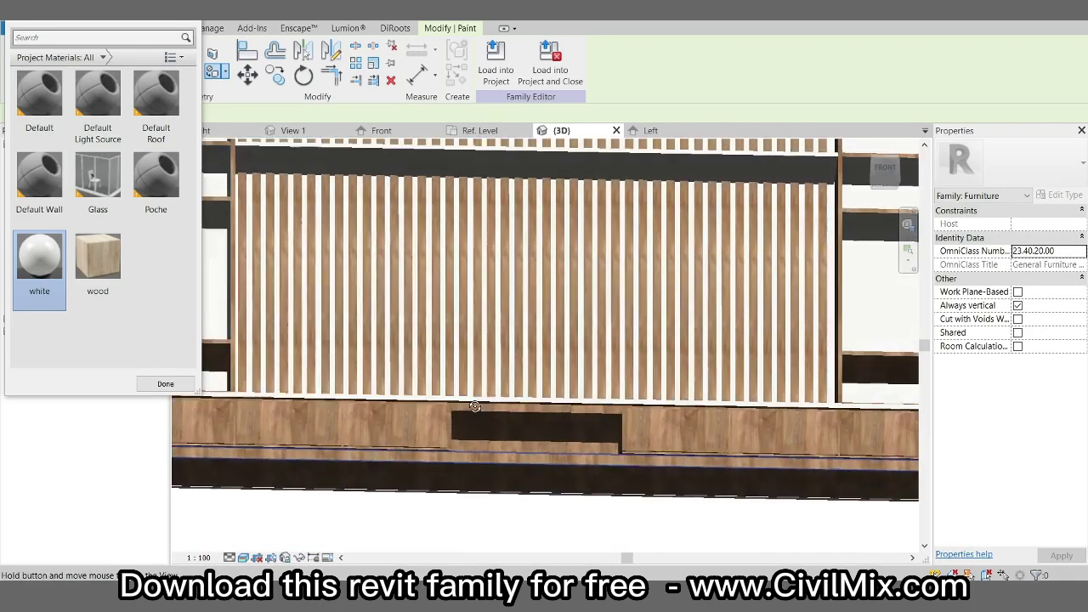
pyautogui.scroll(2, 518, 425)
pyautogui.scroll(2, 524, 416)
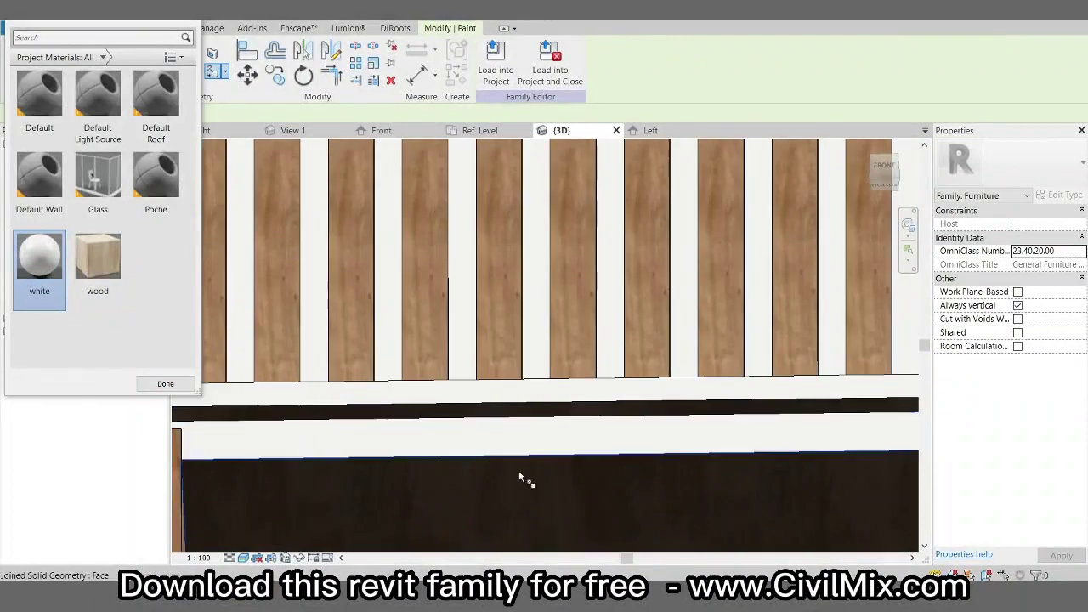
pyautogui.press('Escape')
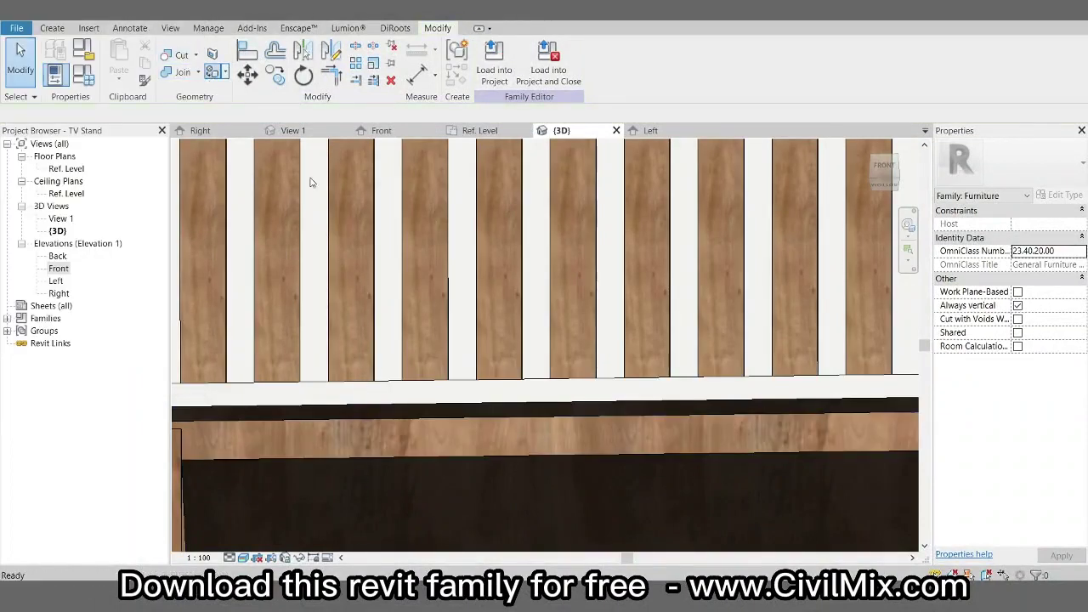
# Briefly resume painting with PT, exit, orbit back to the front, and switch to Create.
pyautogui.press('p')
pyautogui.press('t')
pyautogui.scroll(1, 450, 429)
pyautogui.scroll(2, 448, 408)
pyautogui.scroll(2, 451, 408)
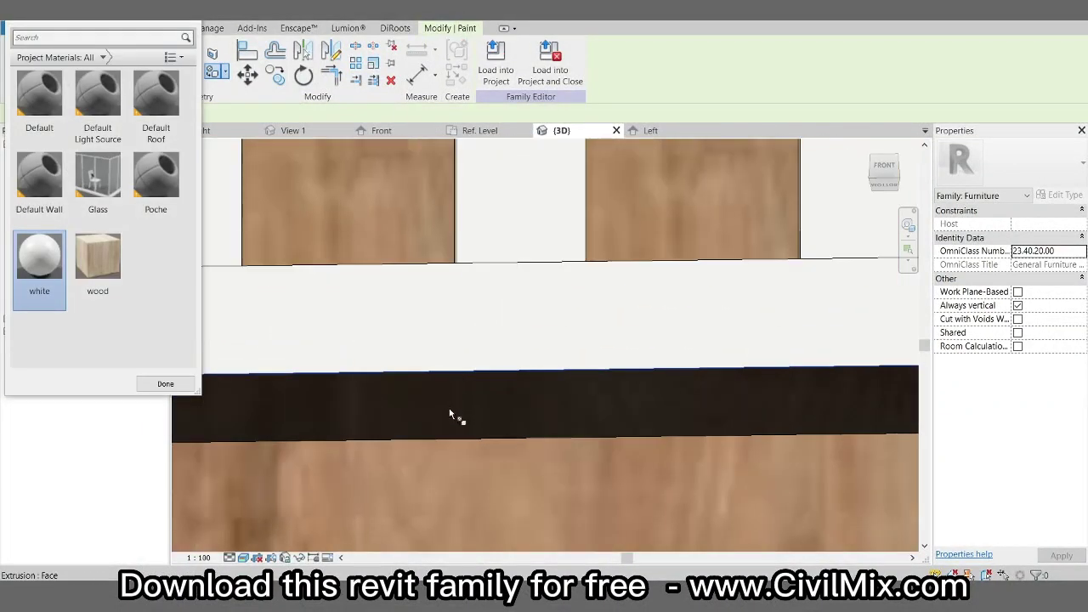
pyautogui.scroll(-3, 455, 384)
pyautogui.press('Escape')
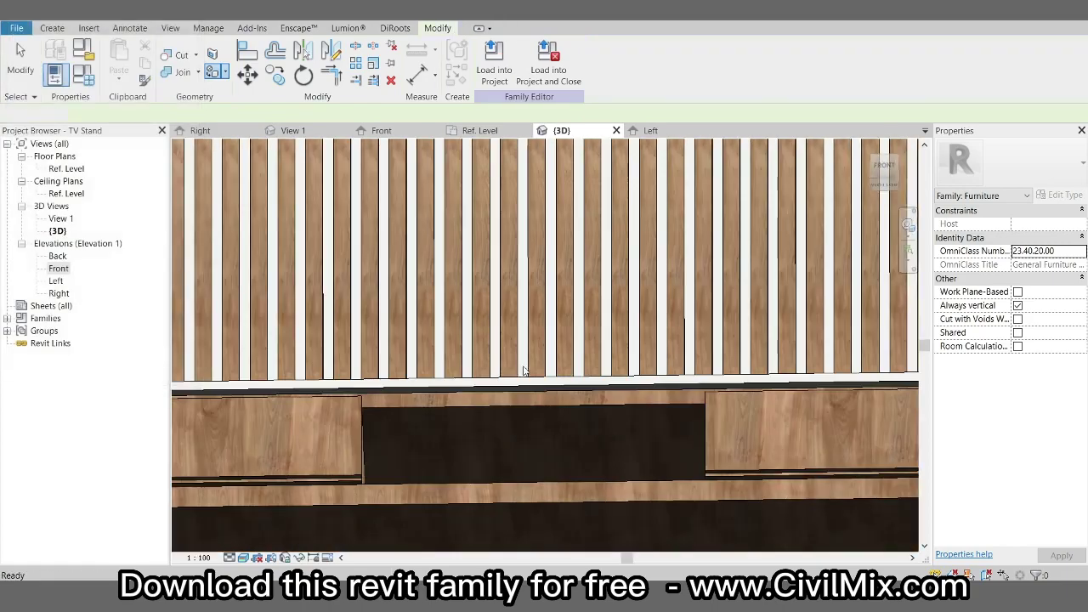
pyautogui.scroll(-2, 520, 487)
pyautogui.keyDown('shift'); pyautogui.moveTo(520, 487); pyautogui.dragTo(525, 519, button='middle'); pyautogui.keyUp('shift')
pyautogui.scroll(-3, 526, 518)
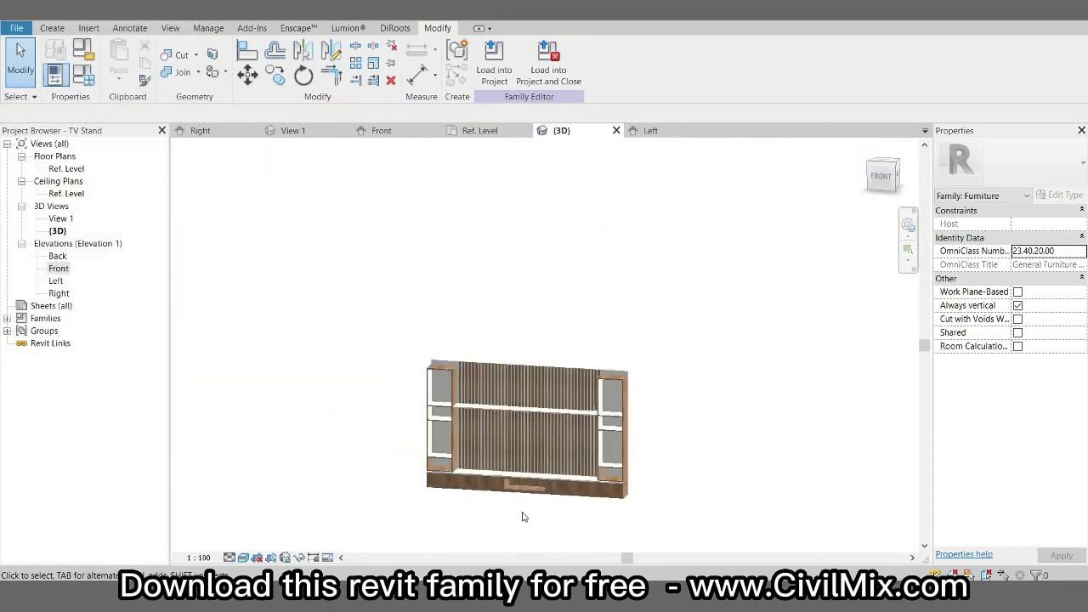
pyautogui.click(52, 28)
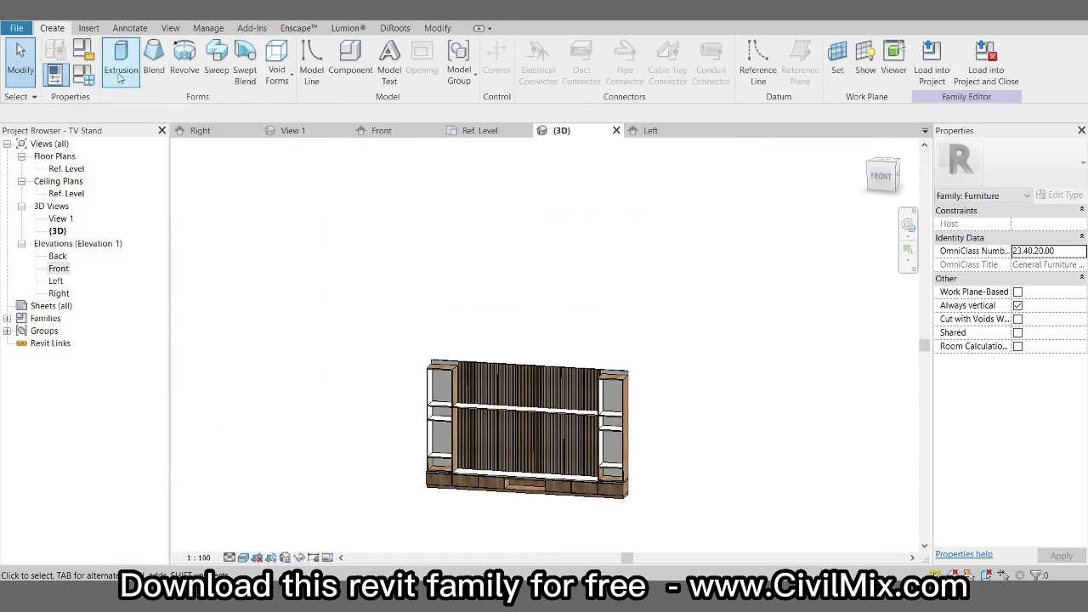
# Start an extrusion sketch in the Front elevation using the rectangle tool.
pyautogui.doubleClick(59, 268)
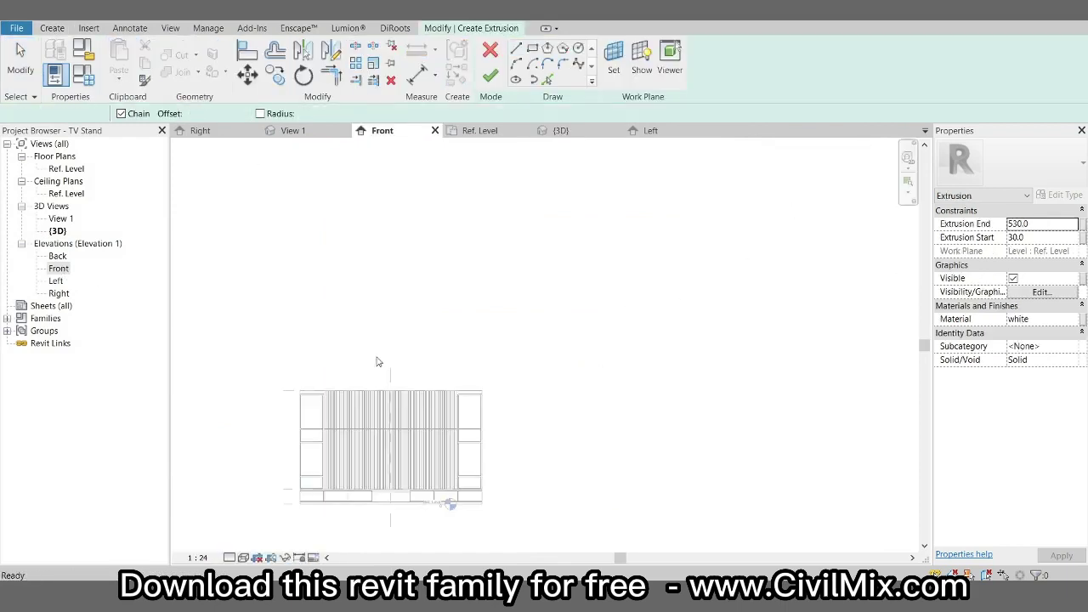
pyautogui.scroll(2, 329, 505)
pyautogui.scroll(4, 396, 252)
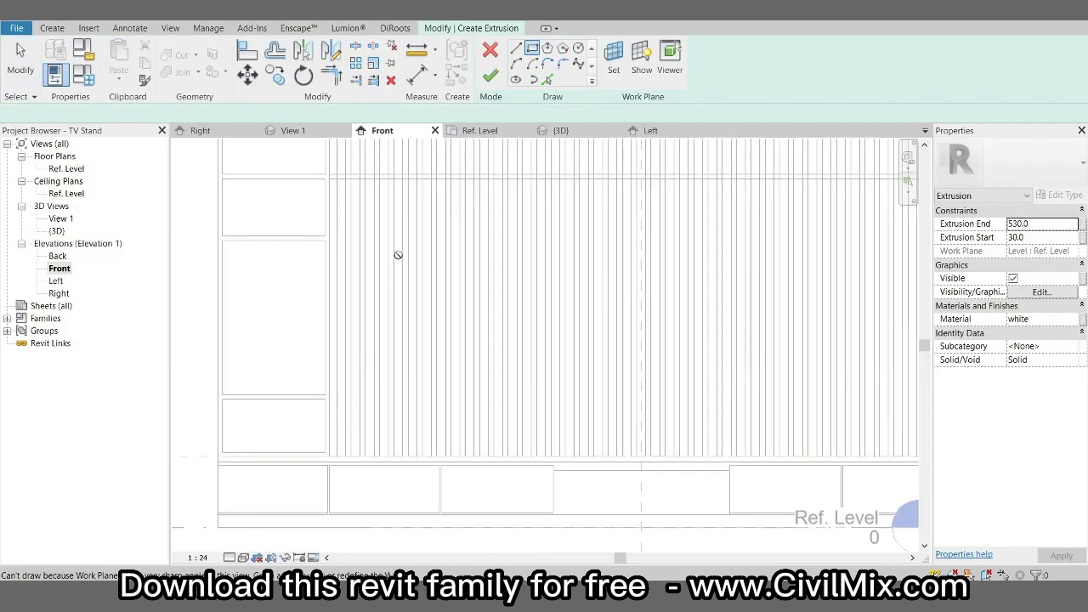
pyautogui.click(531, 49)
pyautogui.click(52, 28)
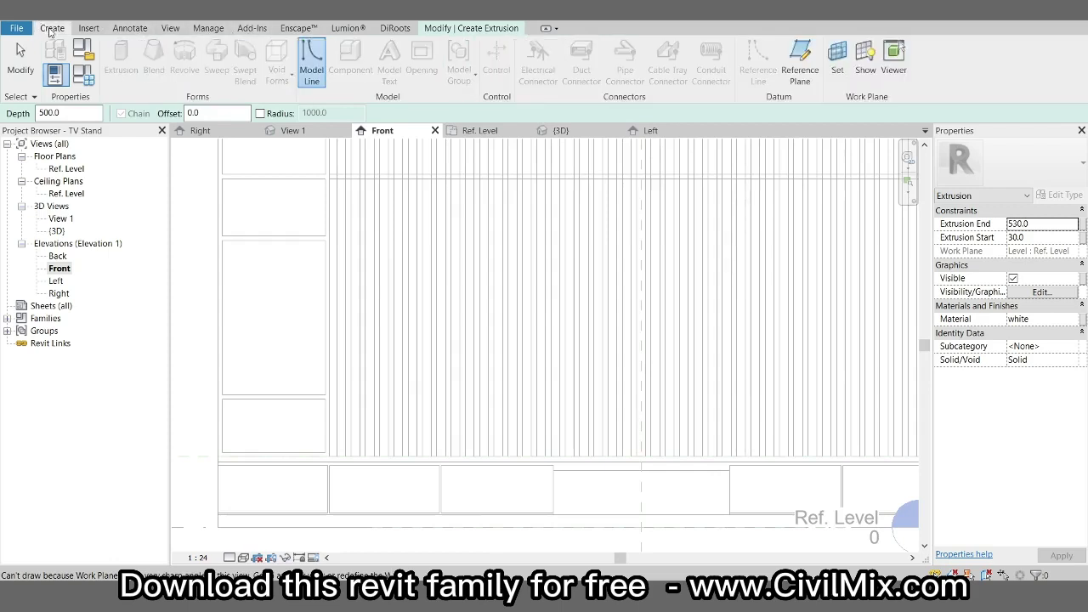
pyautogui.click(471, 28)
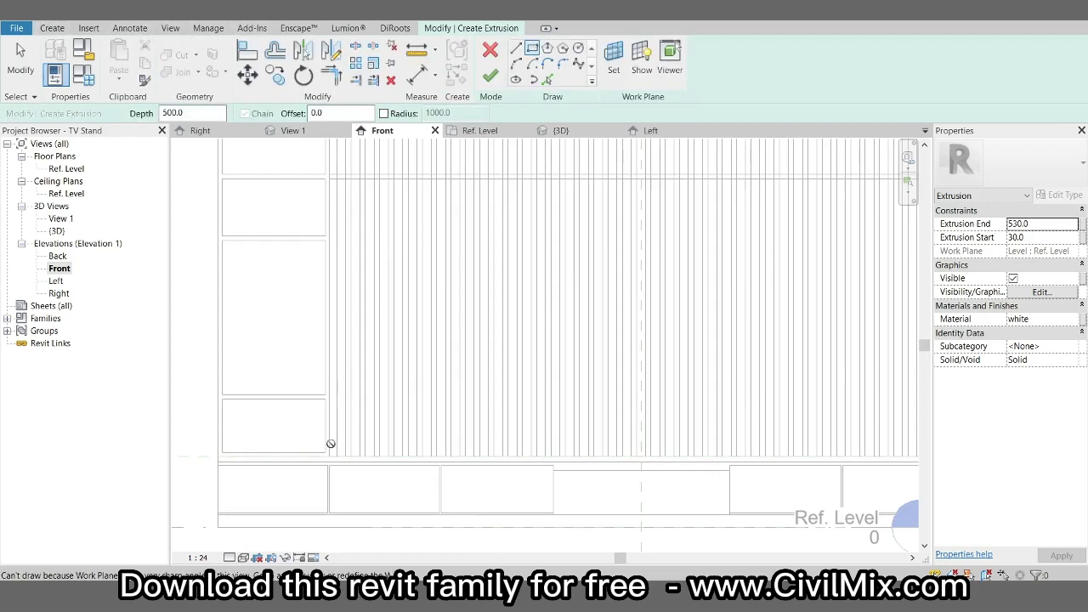
pyautogui.click(67, 269)
# Attempt the rectangle, dismiss the work-plane angle error, and cancel the sketch.
pyautogui.click(290, 395)
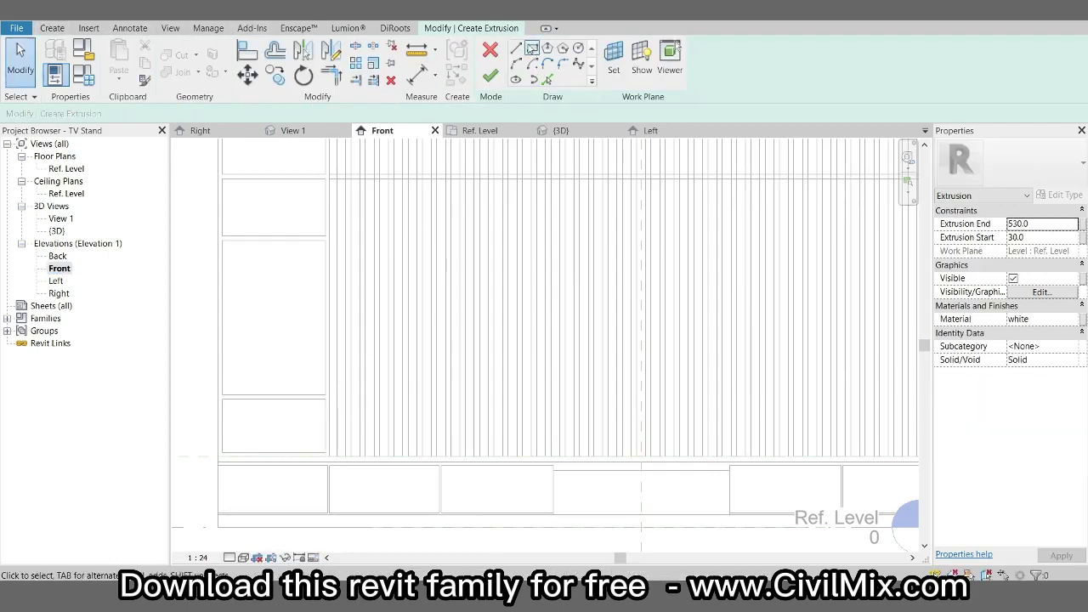
pyautogui.press('Return')
pyautogui.click(334, 471)
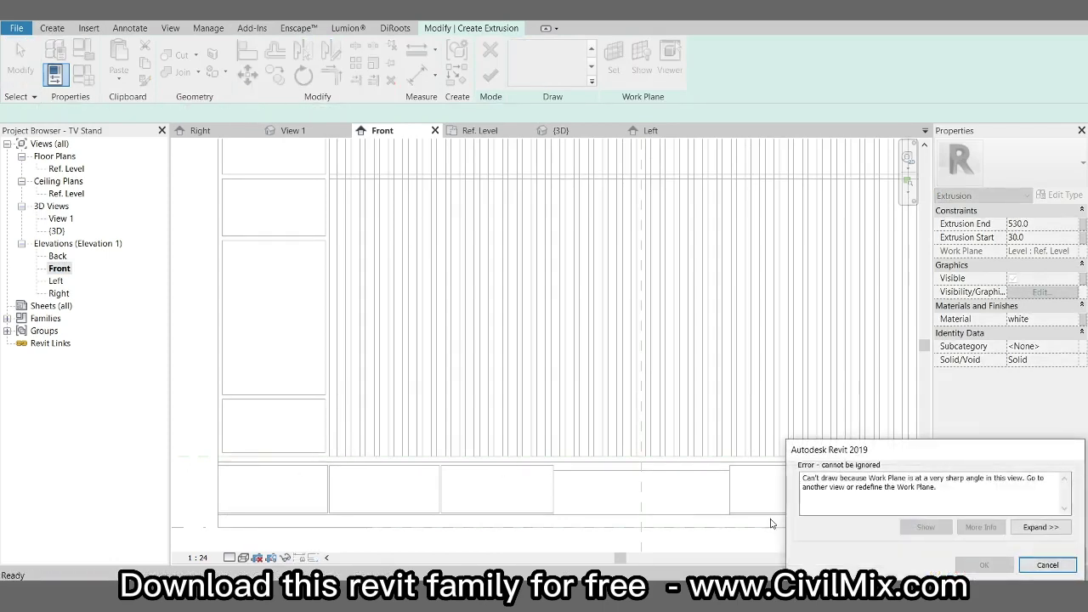
pyautogui.click(1045, 566)
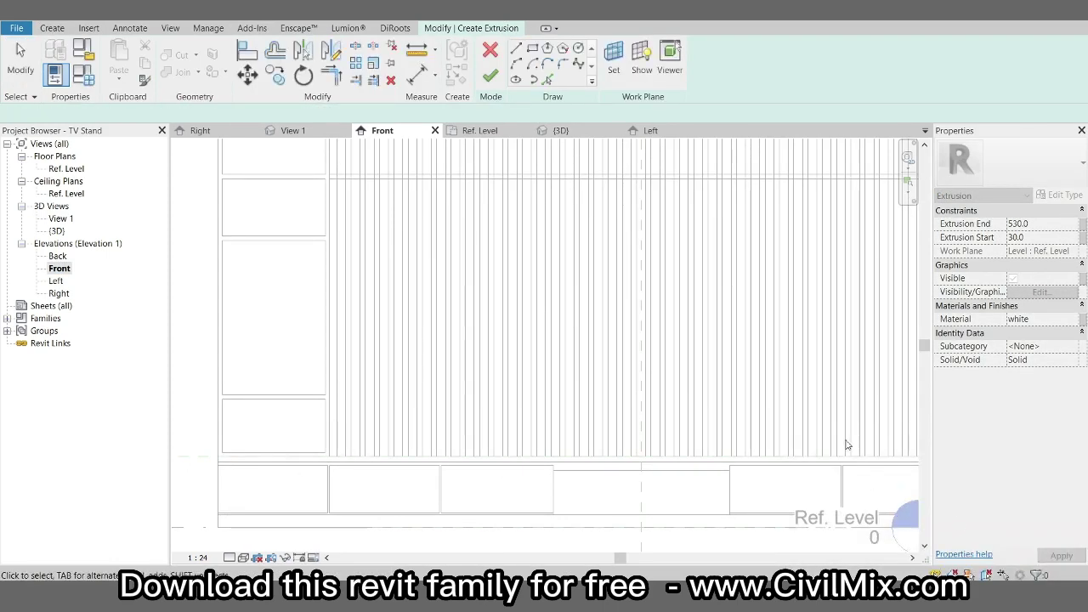
pyautogui.click(489, 49)
# Start a Front-view extrusion and draw a rectangle along the slat panel's bottom.
pyautogui.click(60, 268)
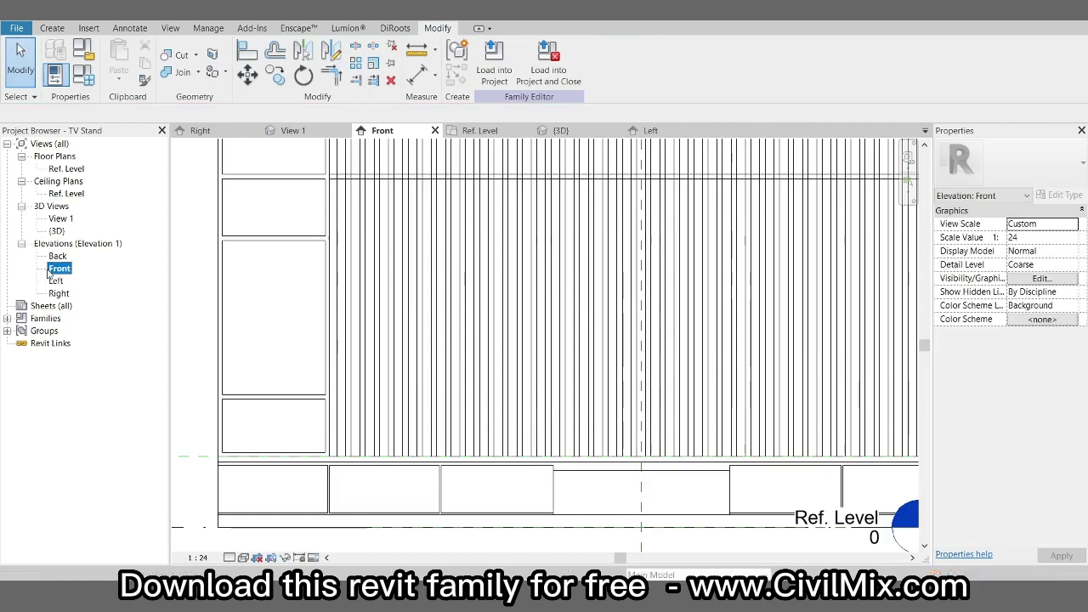
pyautogui.click(52, 28)
pyautogui.click(120, 61)
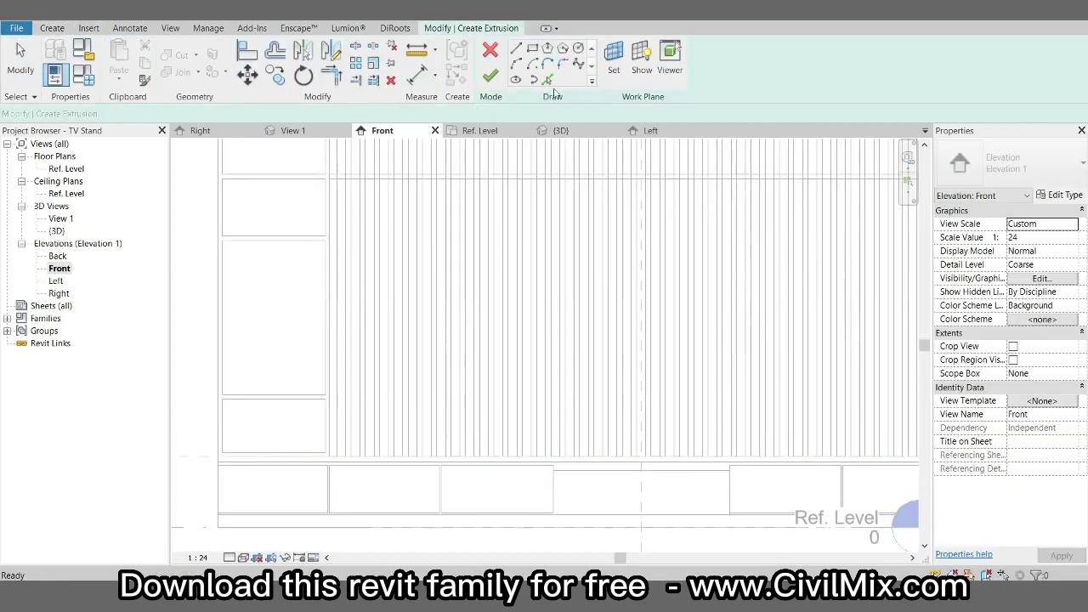
pyautogui.click(546, 77)
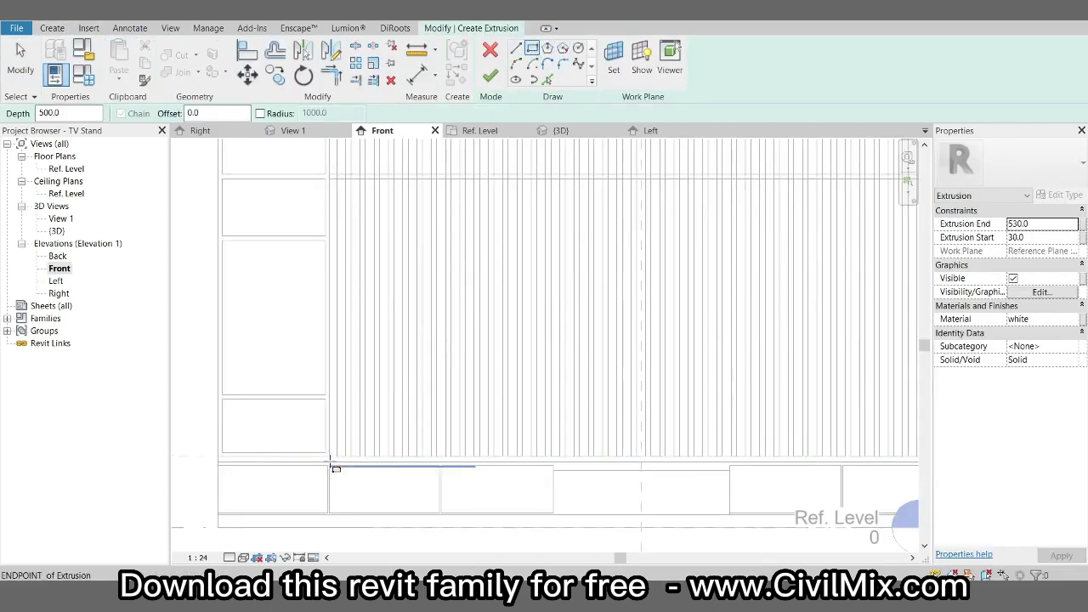
pyautogui.scroll(2, 334, 451)
pyautogui.click(331, 448)
pyautogui.scroll(-3, 376, 425)
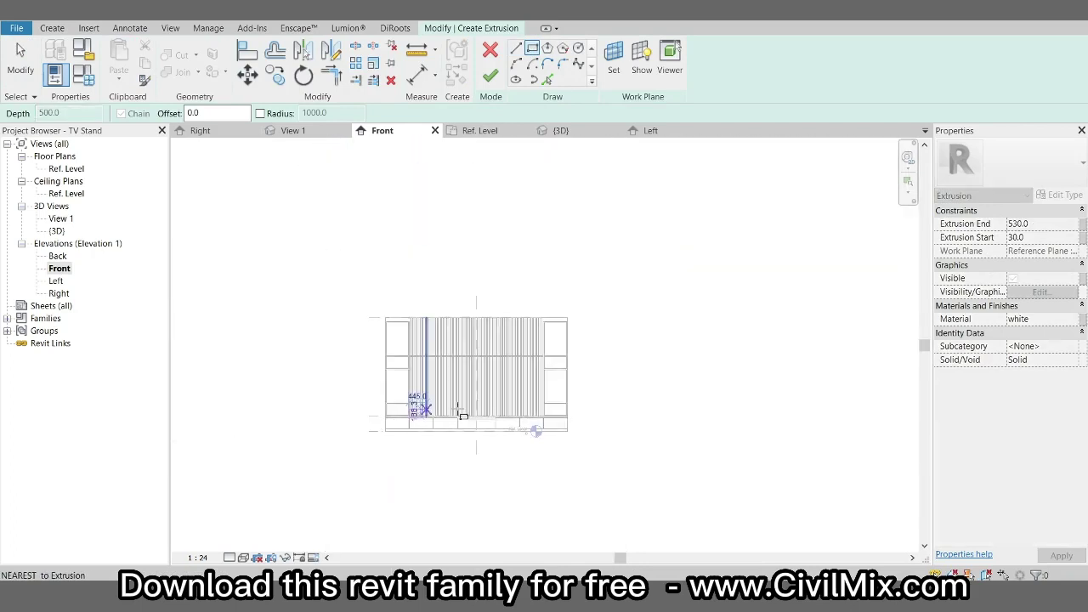
pyautogui.scroll(3, 451, 417)
pyautogui.click(621, 448)
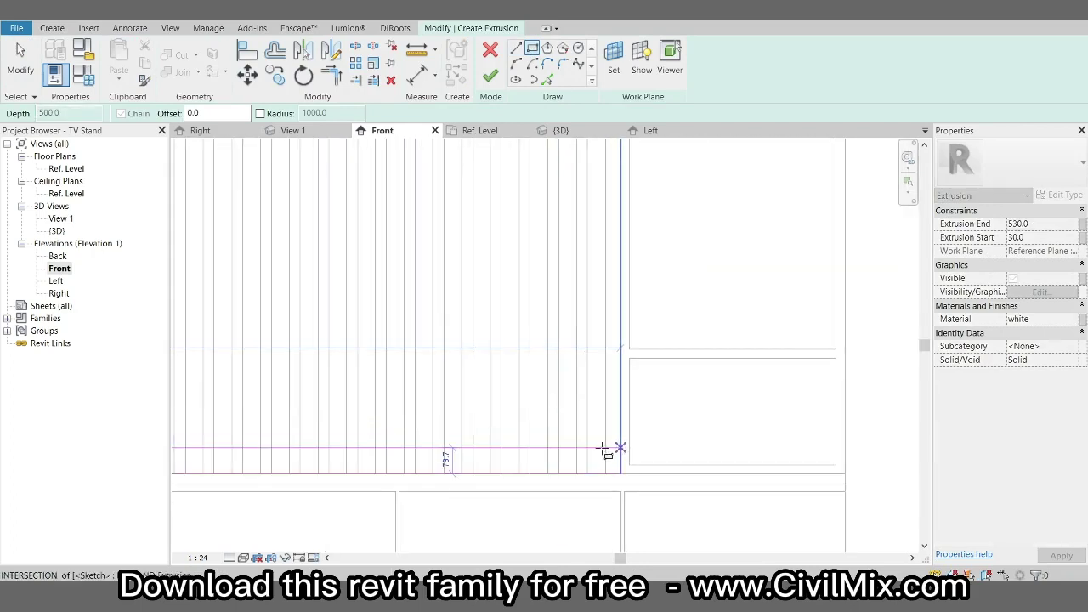
pyautogui.press('Escape')
# Adjust the strip's height dimension and finish the extrusion sketch.
pyautogui.scroll(-2, 501, 455)
pyautogui.click(499, 446)
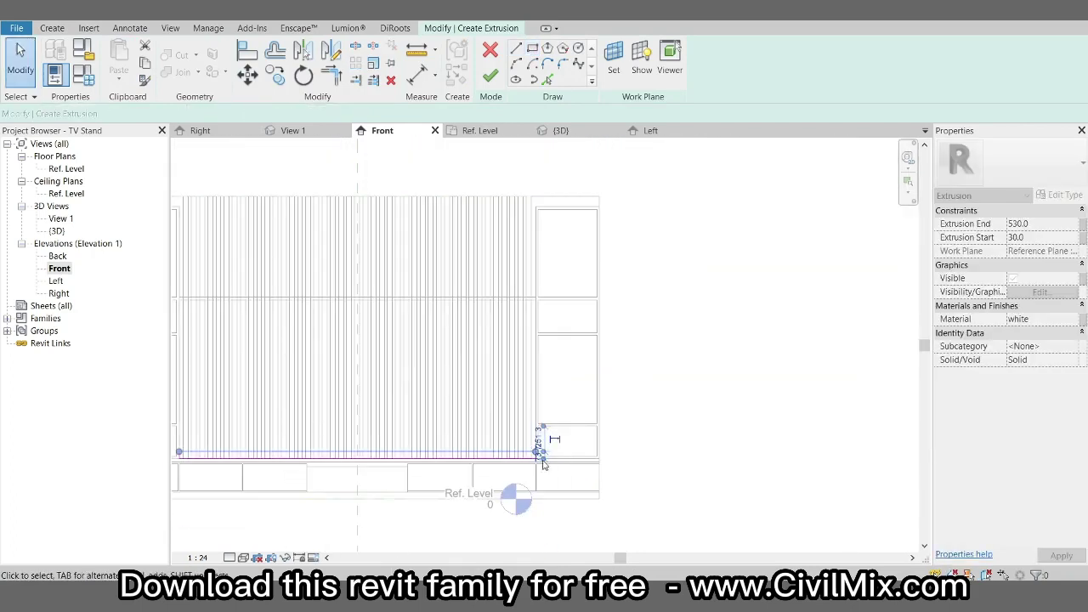
pyautogui.scroll(3, 628, 466)
pyautogui.click(503, 454)
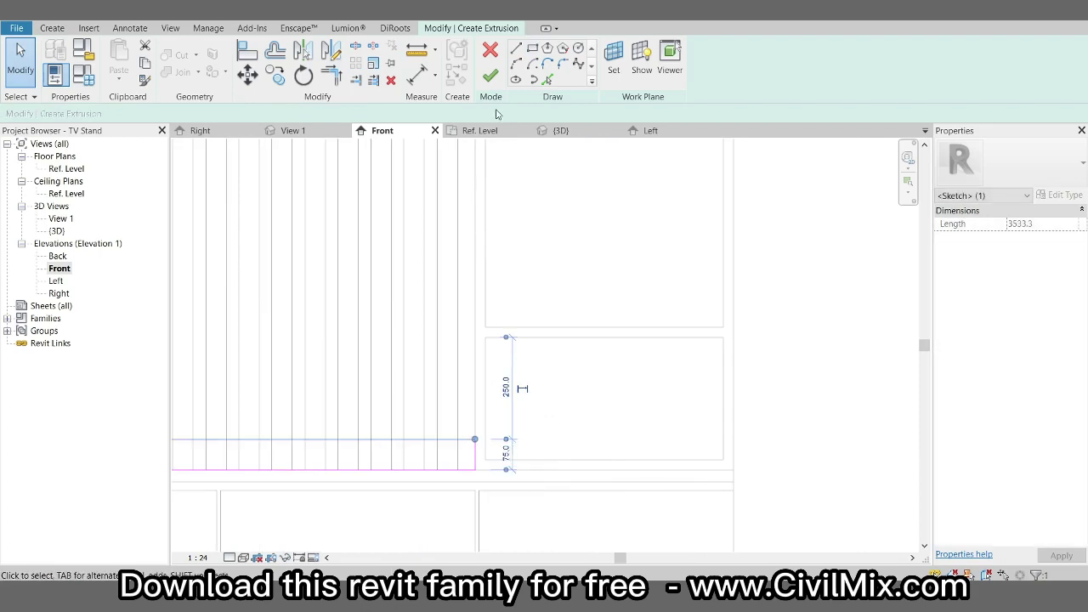
pyautogui.click(491, 77)
pyautogui.scroll(-2, 291, 425)
pyautogui.scroll(-2, 292, 425)
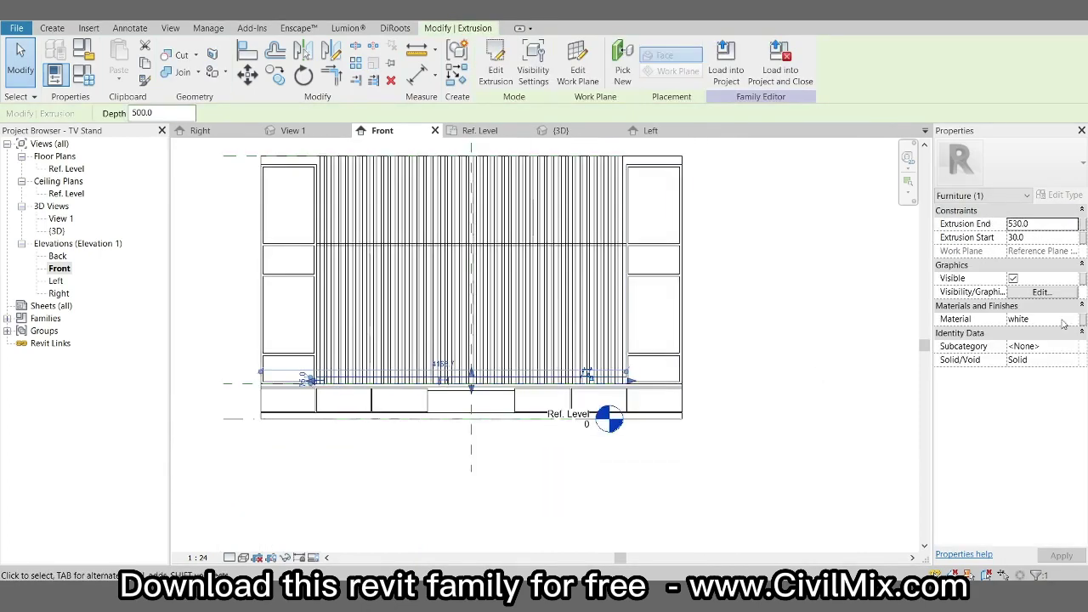
# Assign the wood material to the new strip extrusion.
pyautogui.click(1075, 320)
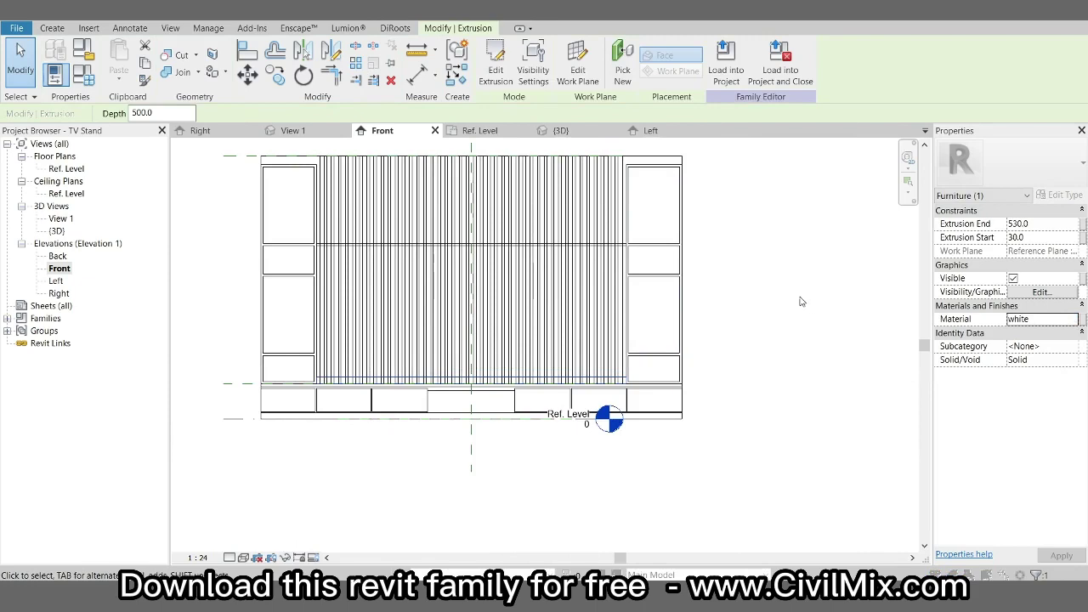
pyautogui.click(549, 430)
pyautogui.click(993, 539)
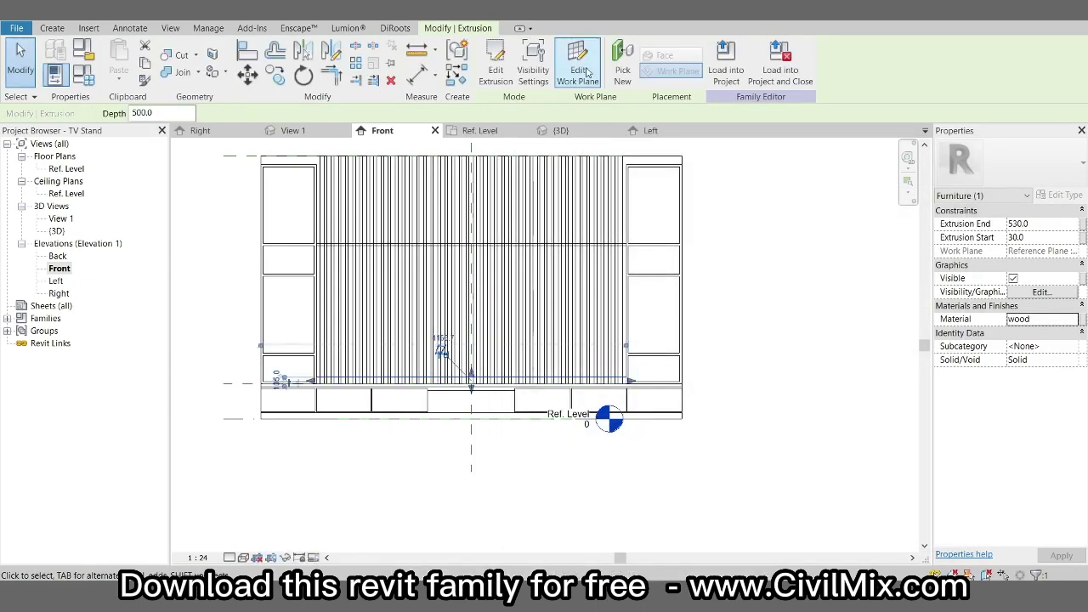
pyautogui.click(783, 236)
pyautogui.moveTo(799, 293); pyautogui.dragTo(697, 391, button='middle')
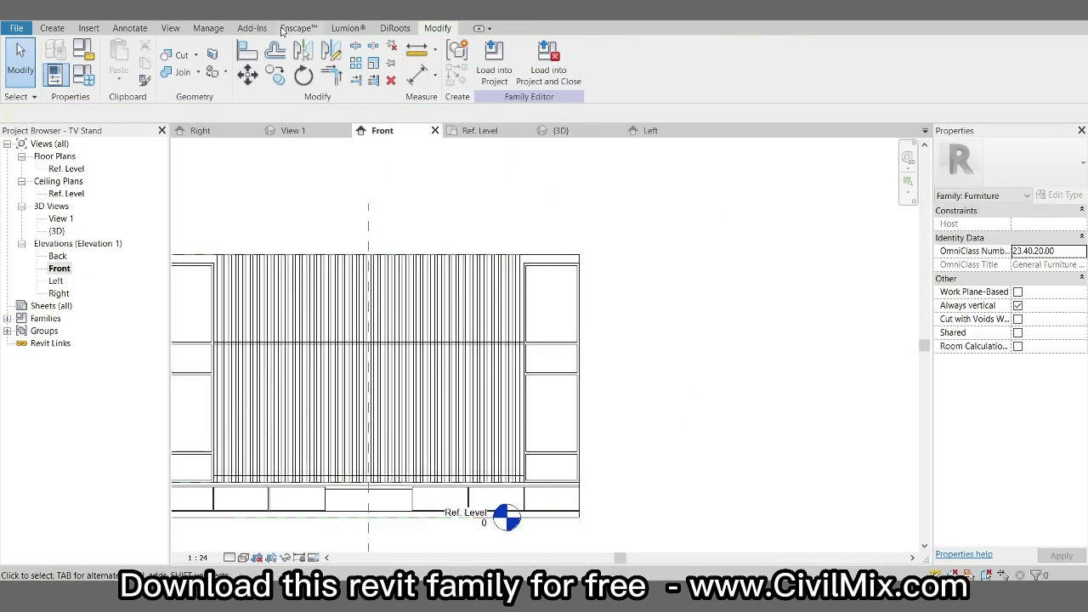
# Open the {3D} view, orbit and zoom to the bottom wood strip, and select it.
pyautogui.scroll(-2, 662, 238)
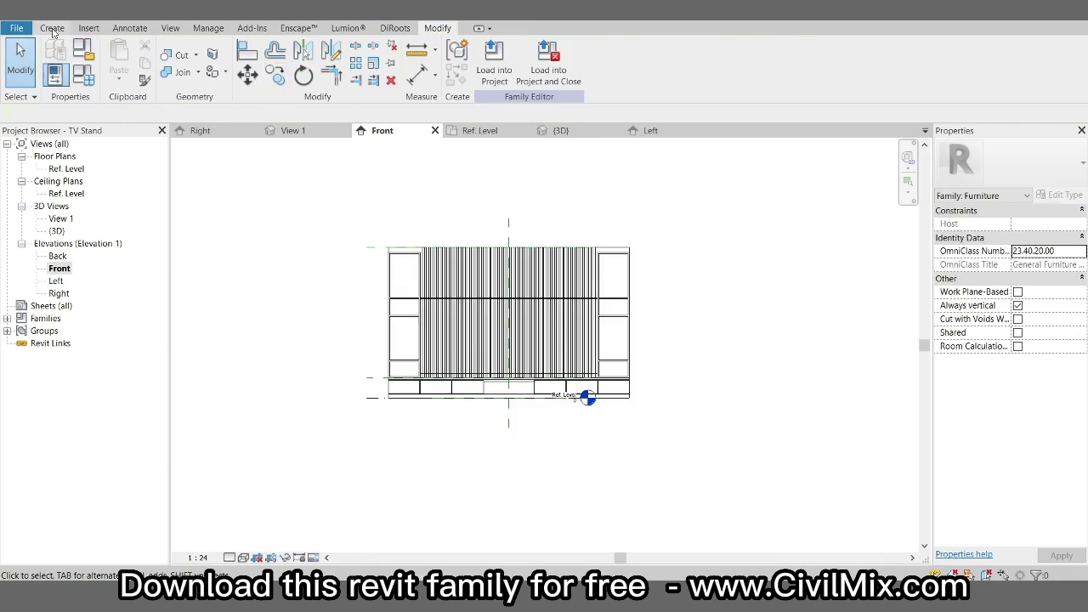
pyautogui.scroll(3, 442, 374)
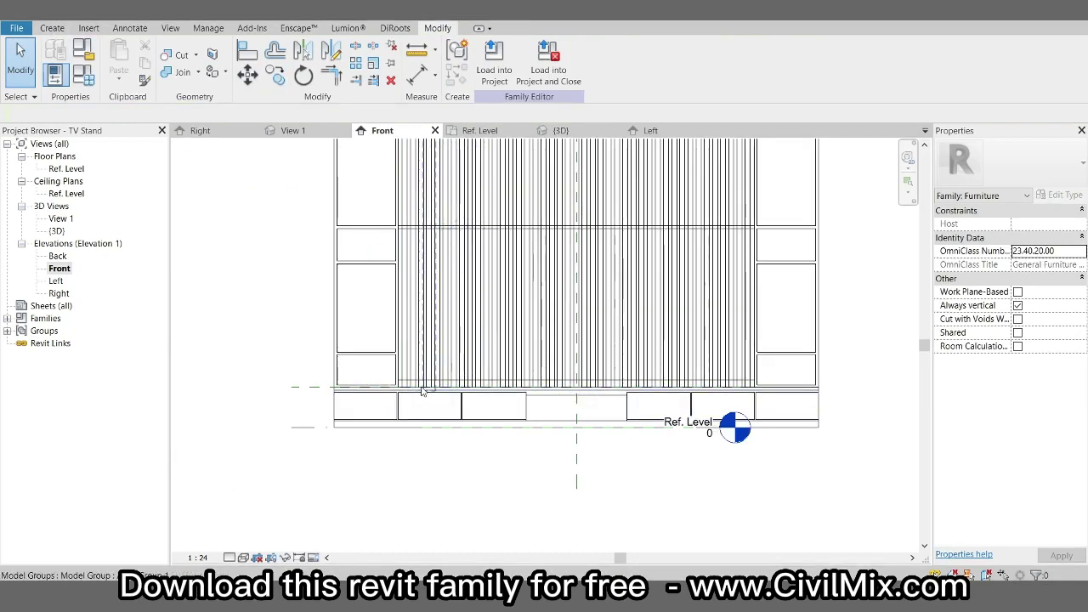
pyautogui.scroll(2, 422, 391)
pyautogui.click(560, 130)
pyautogui.keyDown('shift'); pyautogui.moveTo(518, 287); pyautogui.dragTo(544, 357, button='middle'); pyautogui.keyUp('shift')
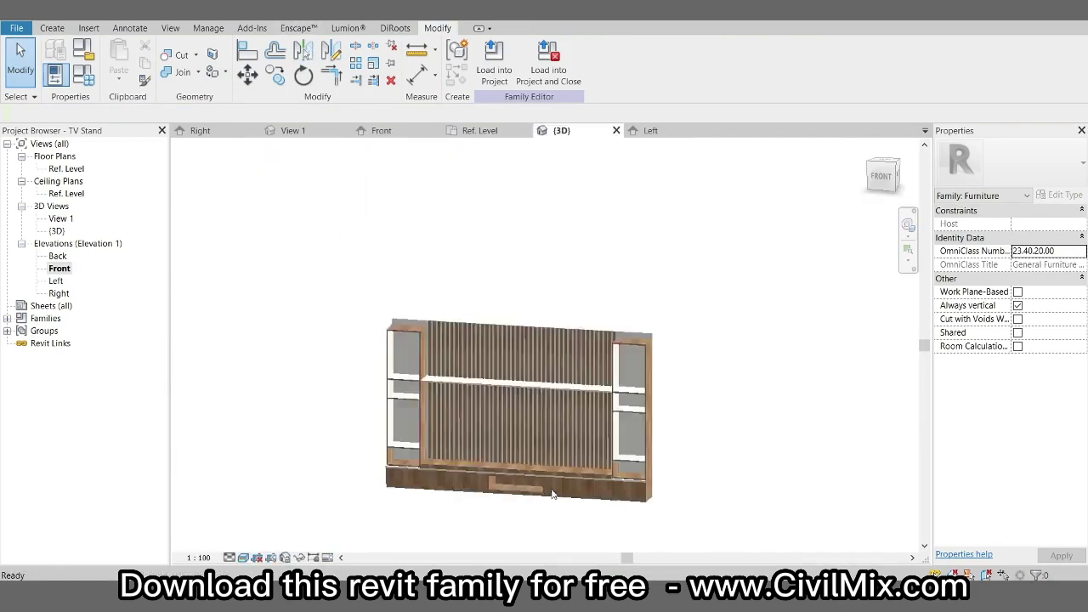
pyautogui.scroll(4, 595, 425)
pyautogui.moveTo(622, 479)
pyautogui.keyDown('shift'); pyautogui.mouseDown(button='middle')
pyautogui.moveTo(618, 529)
pyautogui.moveTo(568, 493)
pyautogui.mouseUp(button='middle'); pyautogui.keyUp('shift')
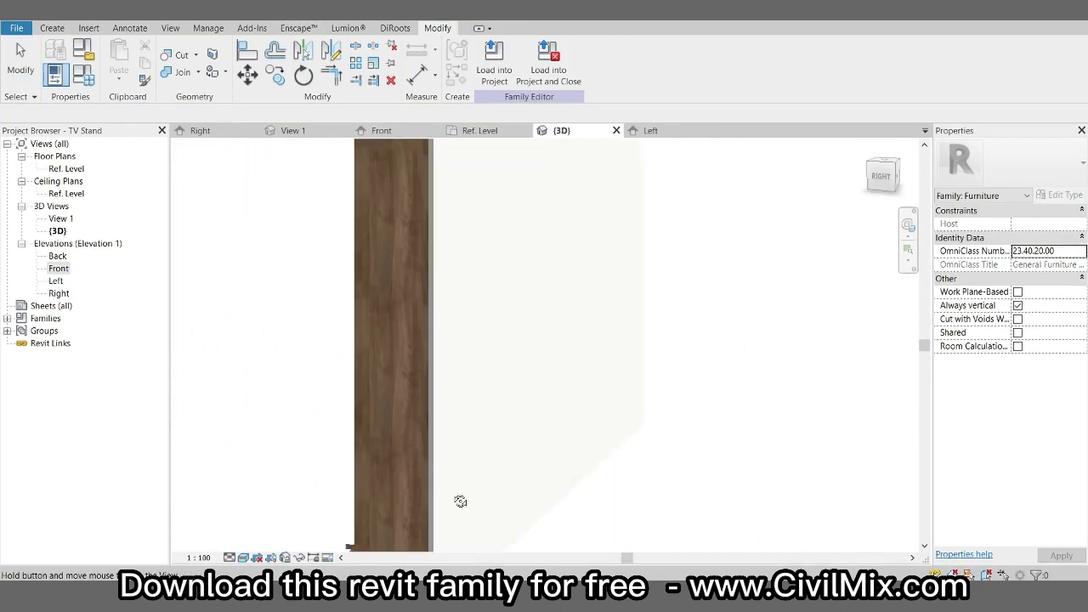
pyautogui.scroll(3, 568, 494)
pyautogui.scroll(3, 651, 445)
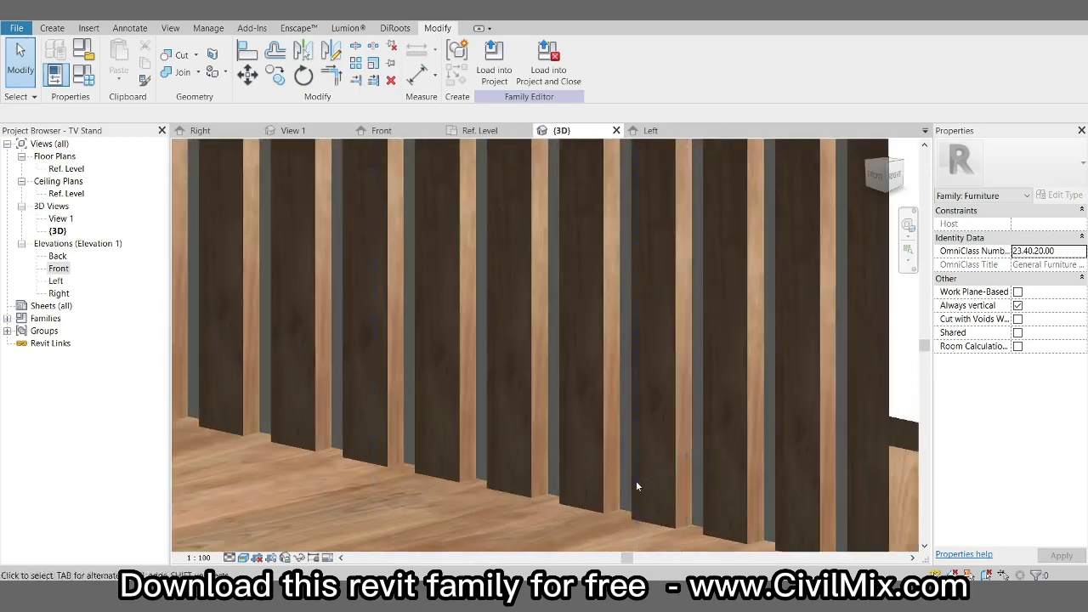
pyautogui.scroll(1, 636, 481)
pyautogui.scroll(1, 585, 484)
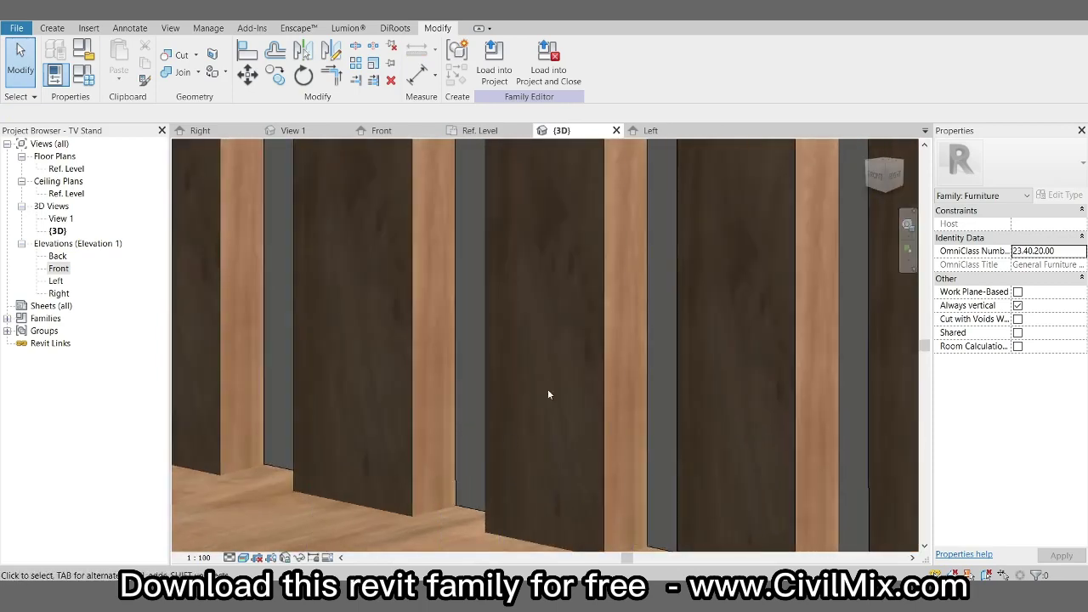
pyautogui.scroll(-1, 667, 398)
pyautogui.scroll(-2, 657, 369)
pyautogui.scroll(-2, 657, 369)
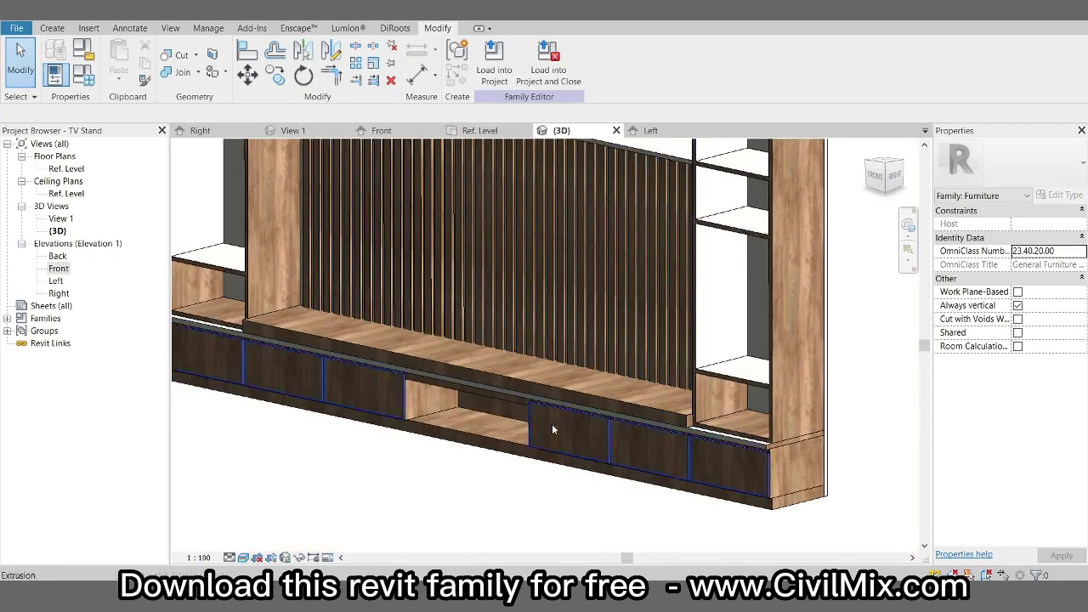
pyautogui.click(508, 385)
pyautogui.scroll(2, 502, 389)
# Set the strip's Extrusion End to 50, then to 100.
pyautogui.click(1052, 225)
pyautogui.write('50')
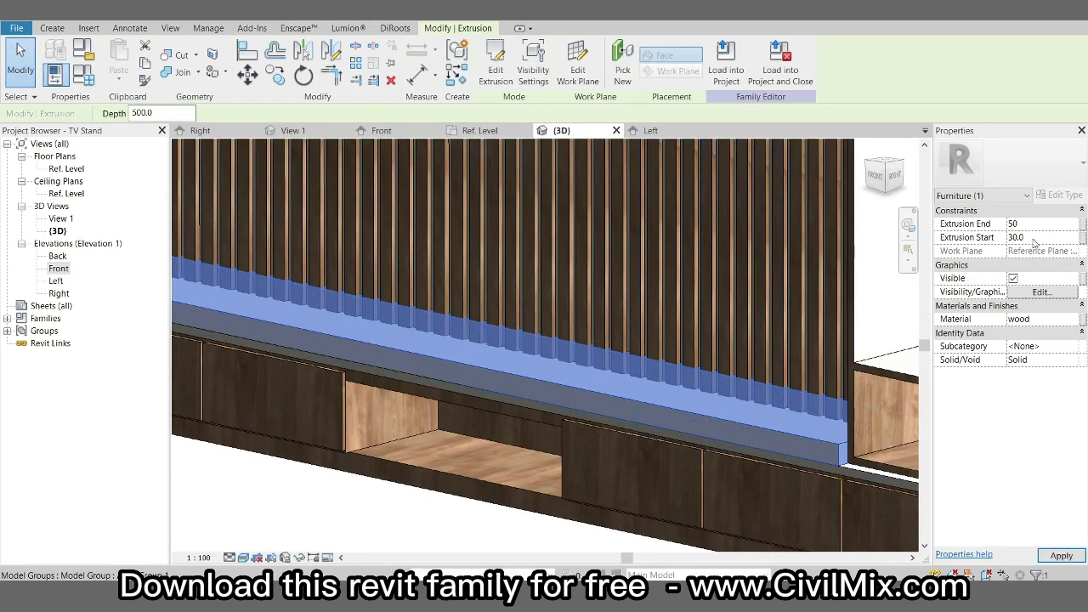
pyautogui.click(1029, 224)
pyautogui.doubleClick(1044, 225)
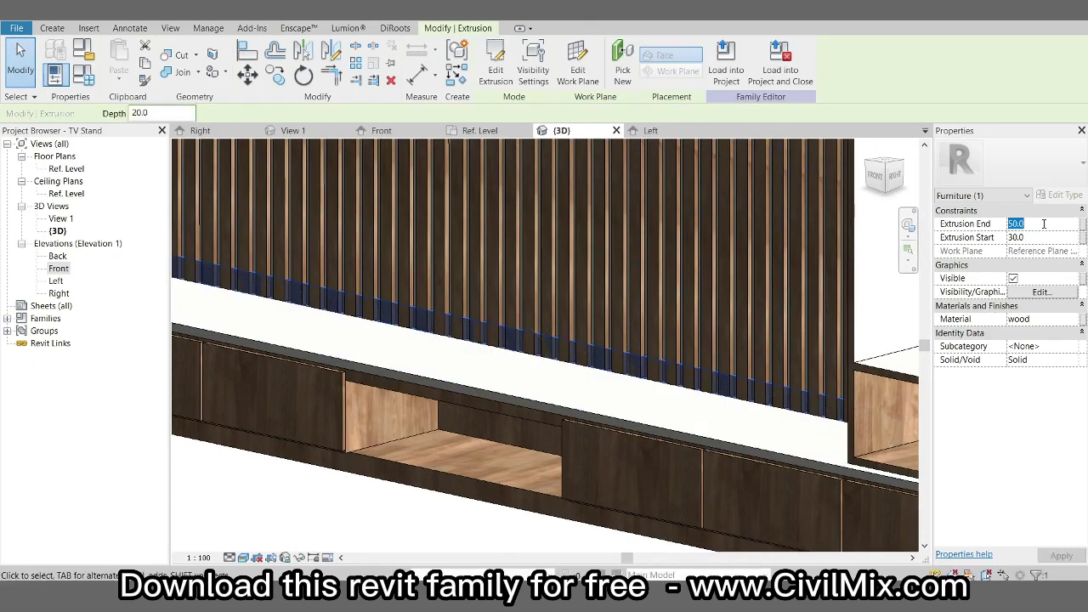
pyautogui.press('Return')
pyautogui.press('Escape')
# Reselect the strip from a front view and edit its Extrusion End to 75.
pyautogui.scroll(-4, 693, 455)
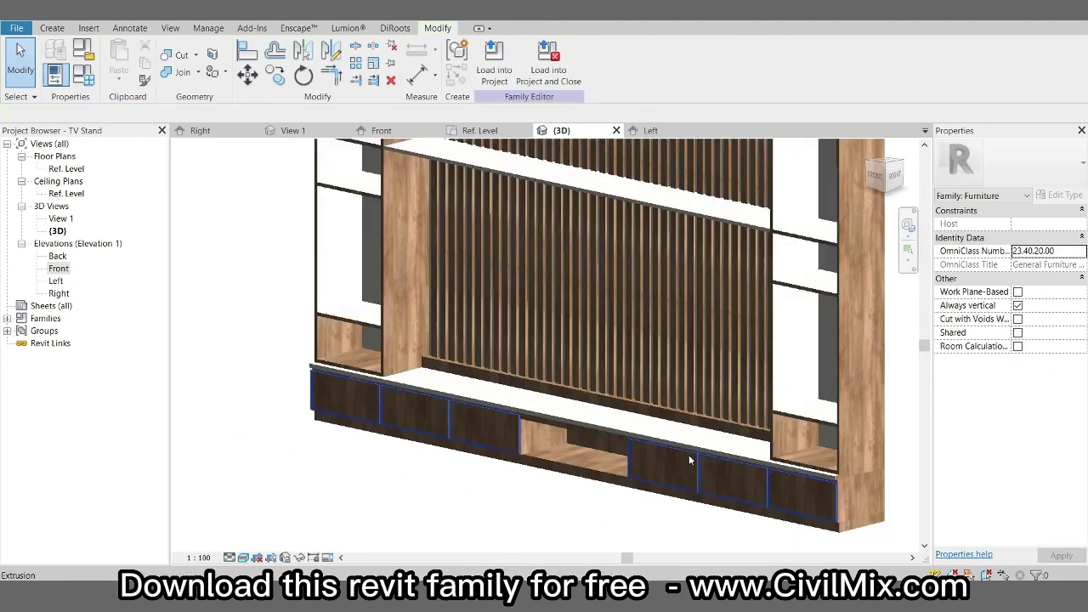
pyautogui.scroll(3, 630, 365)
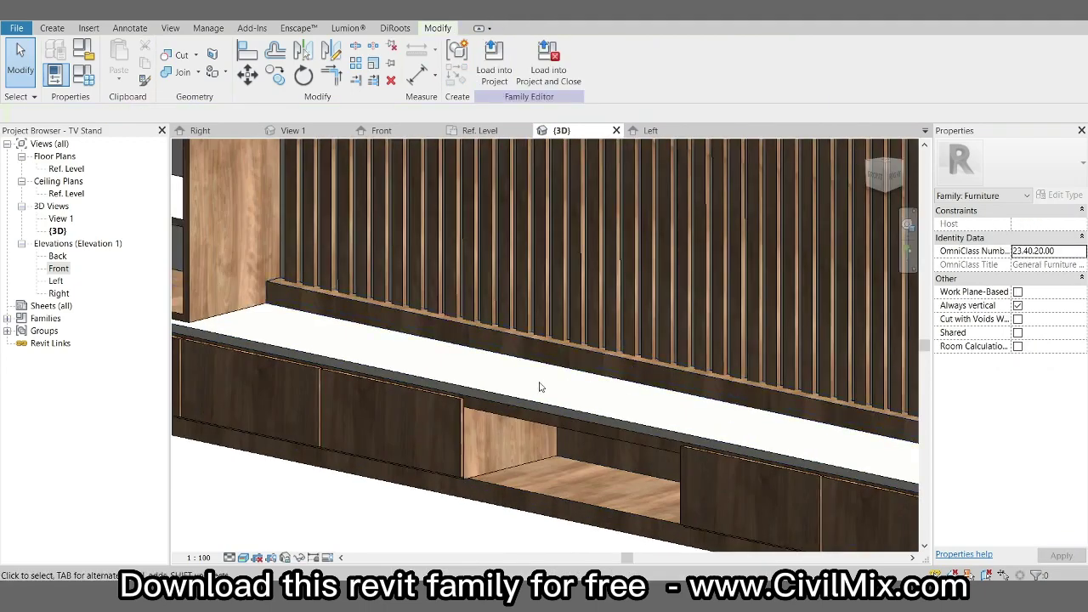
pyautogui.scroll(-3, 648, 441)
pyautogui.keyDown('shift'); pyautogui.moveTo(436, 454); pyautogui.dragTo(447, 467, button='middle'); pyautogui.keyUp('shift')
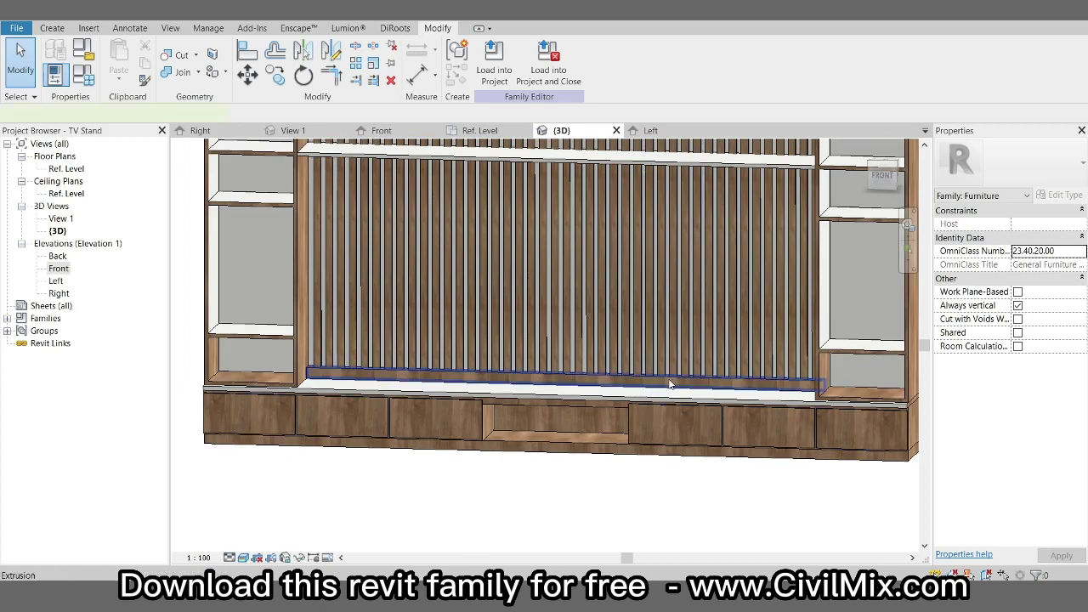
pyautogui.click(537, 371)
pyautogui.click(1041, 225)
pyautogui.write('75')
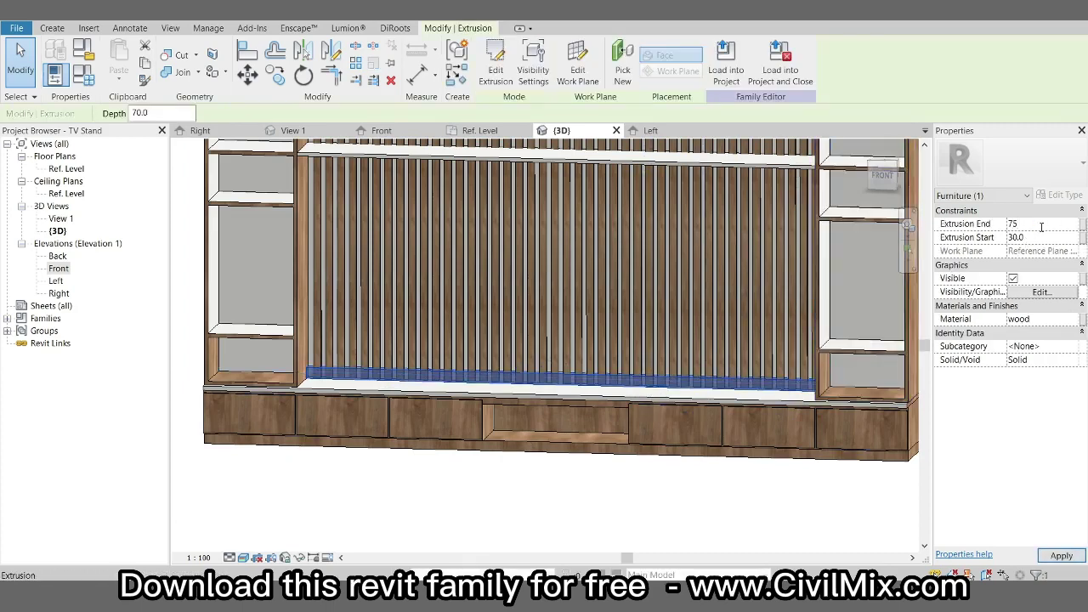
pyautogui.click(245, 234)
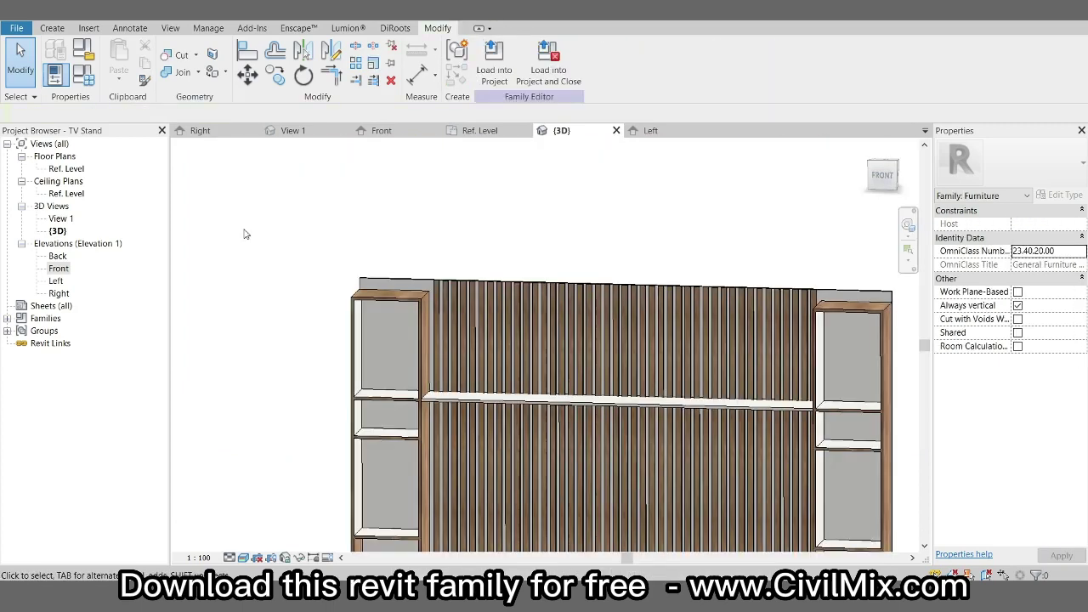
# In the Front elevation, start an extrusion and sketch the left tower's cap rectangle.
pyautogui.doubleClick(57, 268)
pyautogui.scroll(-3, 303, 389)
pyautogui.scroll(-2, 377, 328)
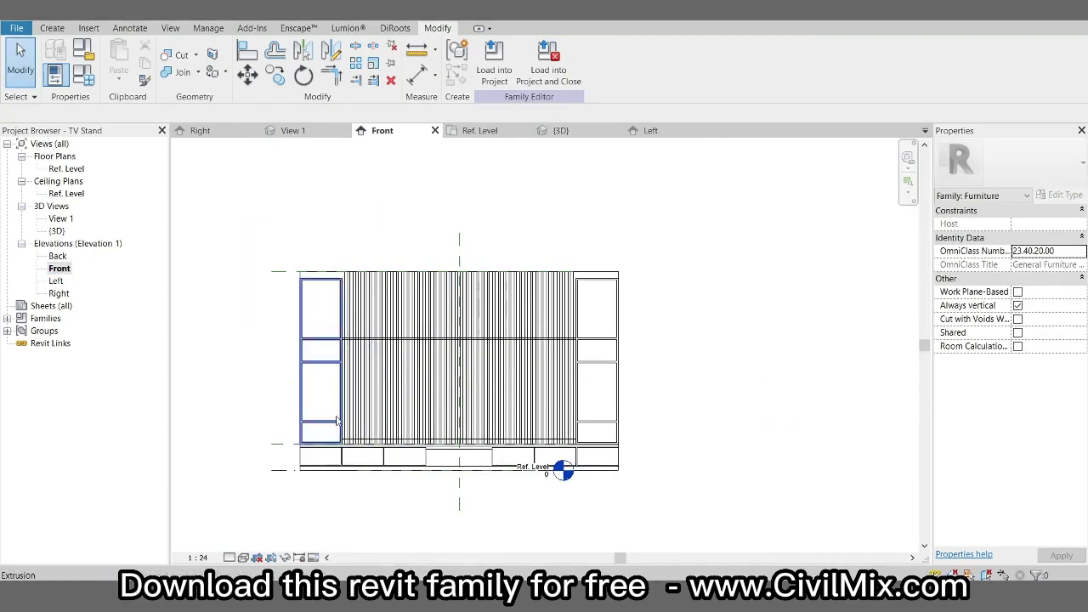
pyautogui.scroll(2, 337, 420)
pyautogui.click(61, 33)
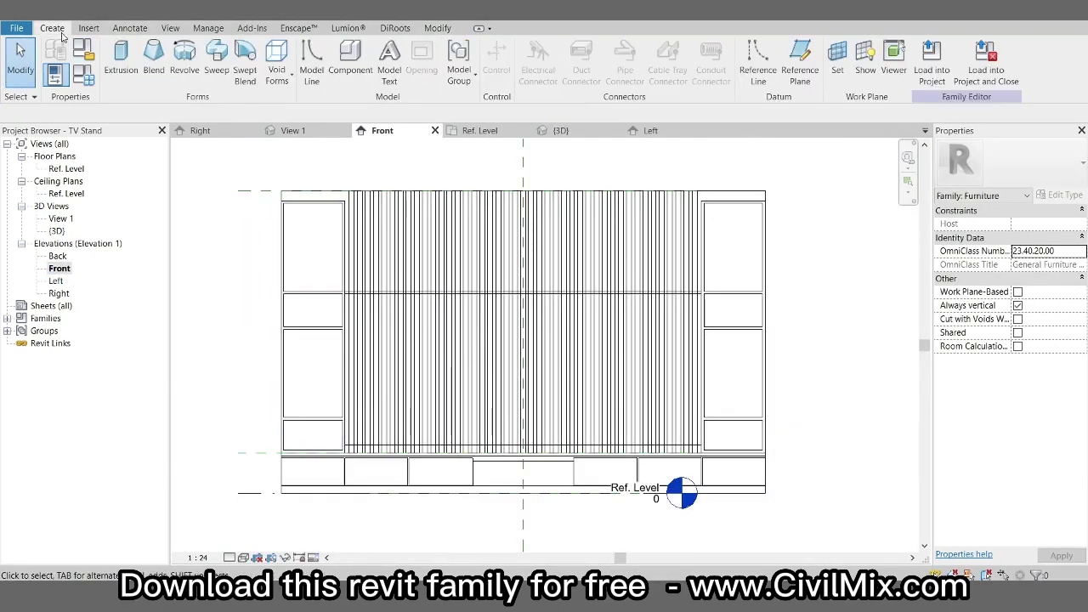
pyautogui.click(119, 70)
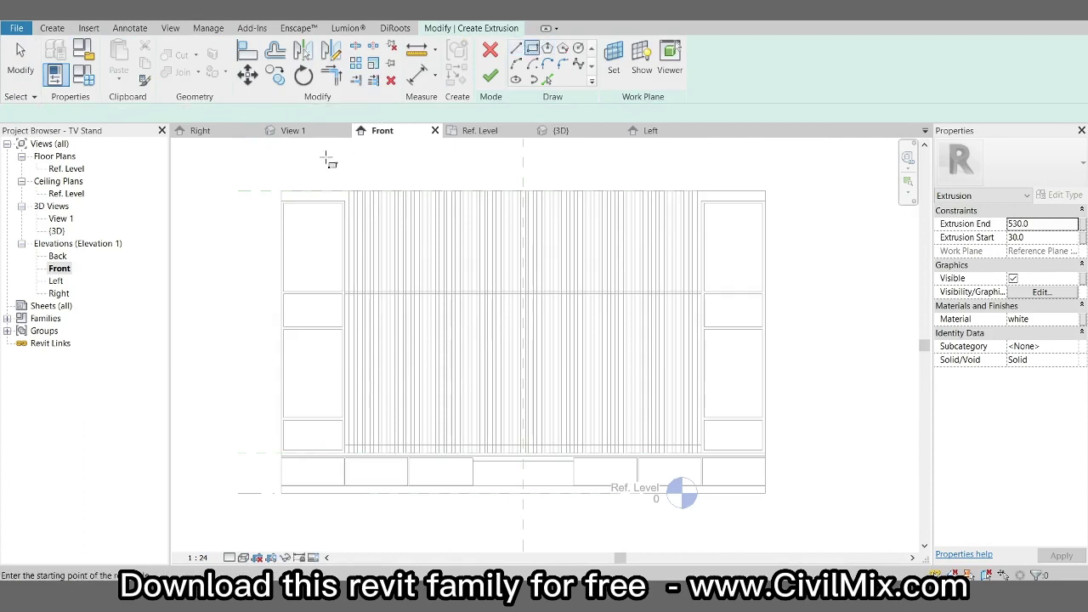
pyautogui.scroll(5, 329, 162)
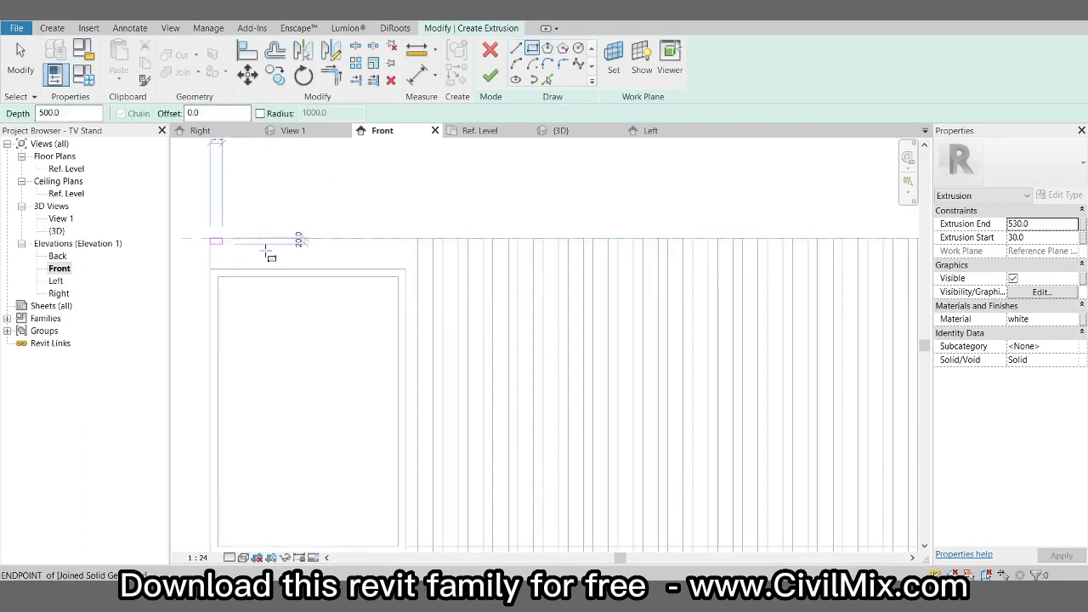
pyautogui.click(215, 241)
pyautogui.click(402, 267)
# Sketch the cap rectangle atop the right tower and finish the extrusion.
pyautogui.moveTo(893, 264); pyautogui.dragTo(618, 261, button='middle')
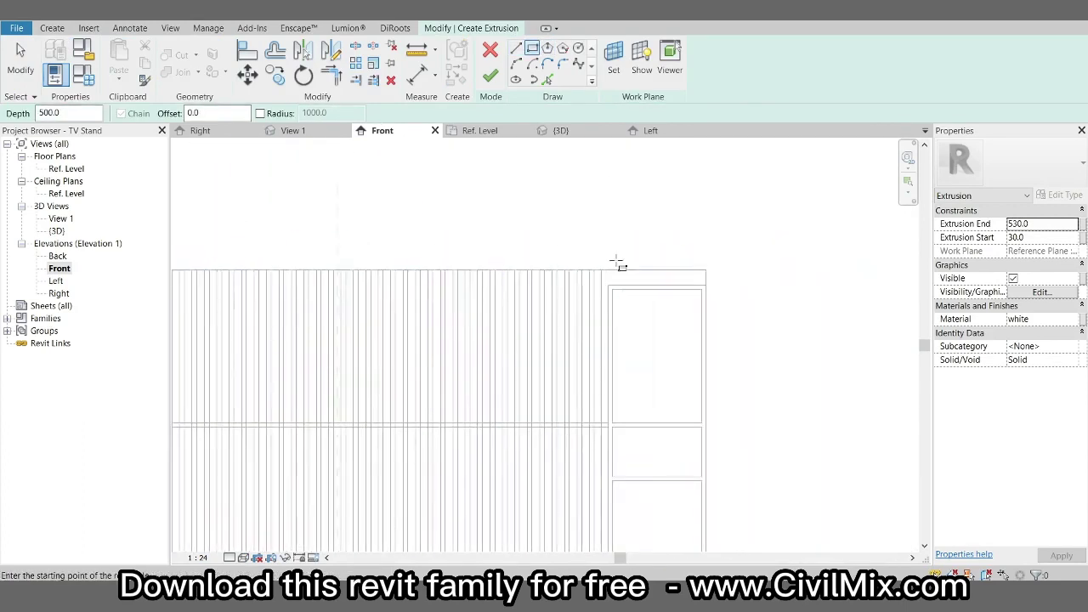
pyautogui.scroll(2, 618, 261)
pyautogui.click(773, 277)
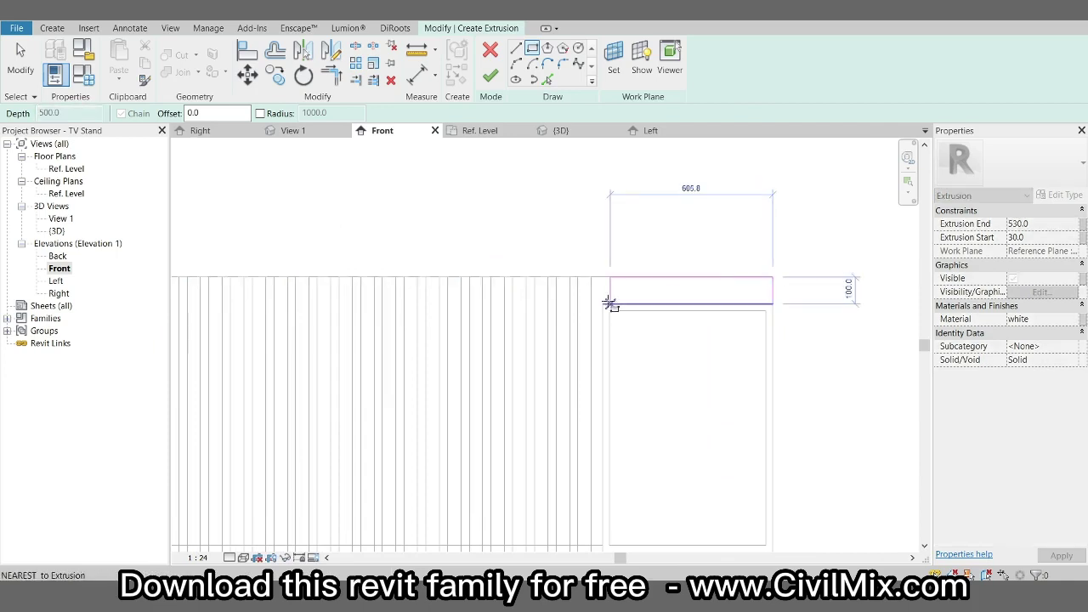
pyautogui.click(603, 304)
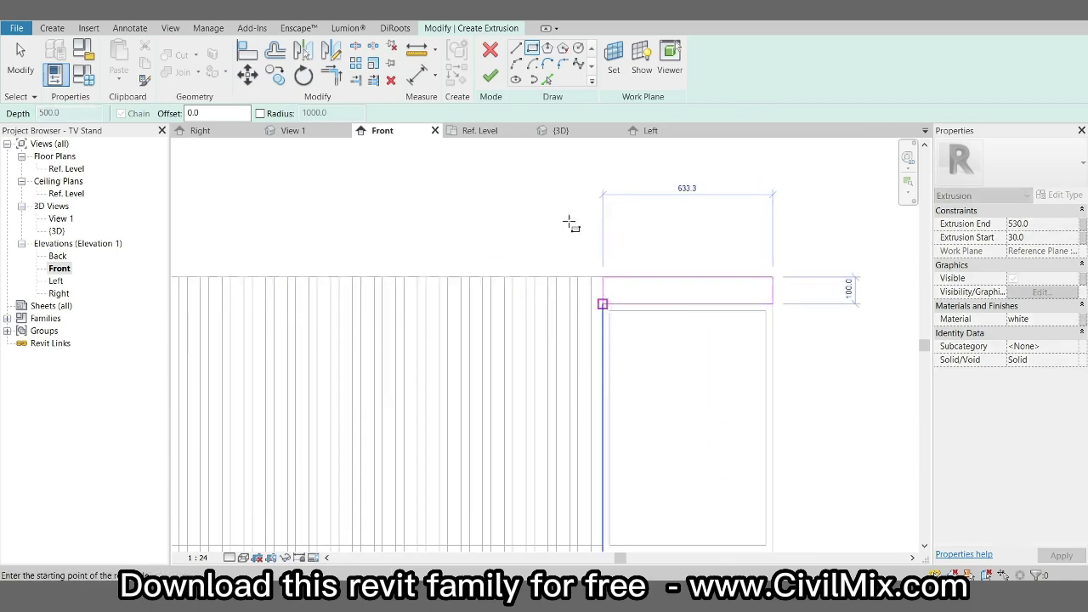
pyautogui.click(493, 83)
# In 3D, shorten the tower caps' Extrusion End from 530.0.
pyautogui.scroll(-3, 630, 257)
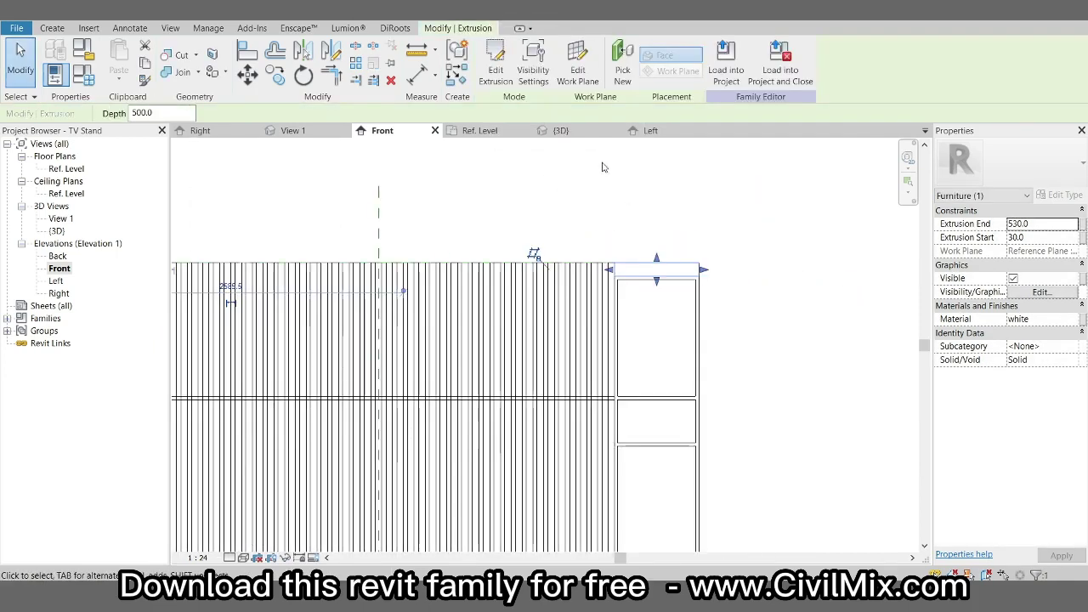
pyautogui.click(557, 131)
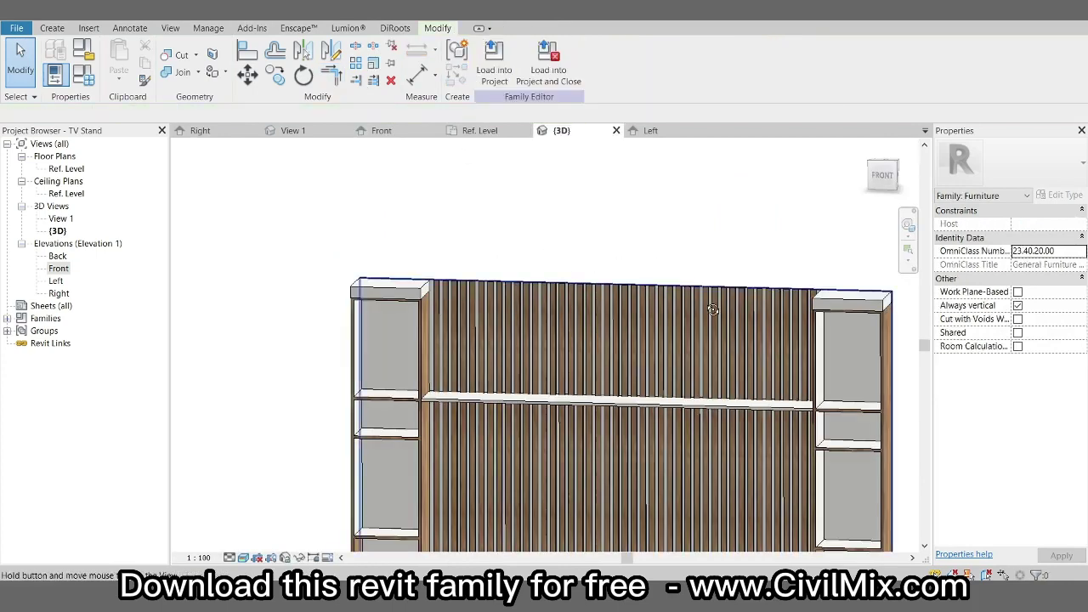
pyautogui.keyDown('shift'); pyautogui.moveTo(726, 275); pyautogui.dragTo(573, 291, button='middle'); pyautogui.keyUp('shift')
pyautogui.click(563, 245)
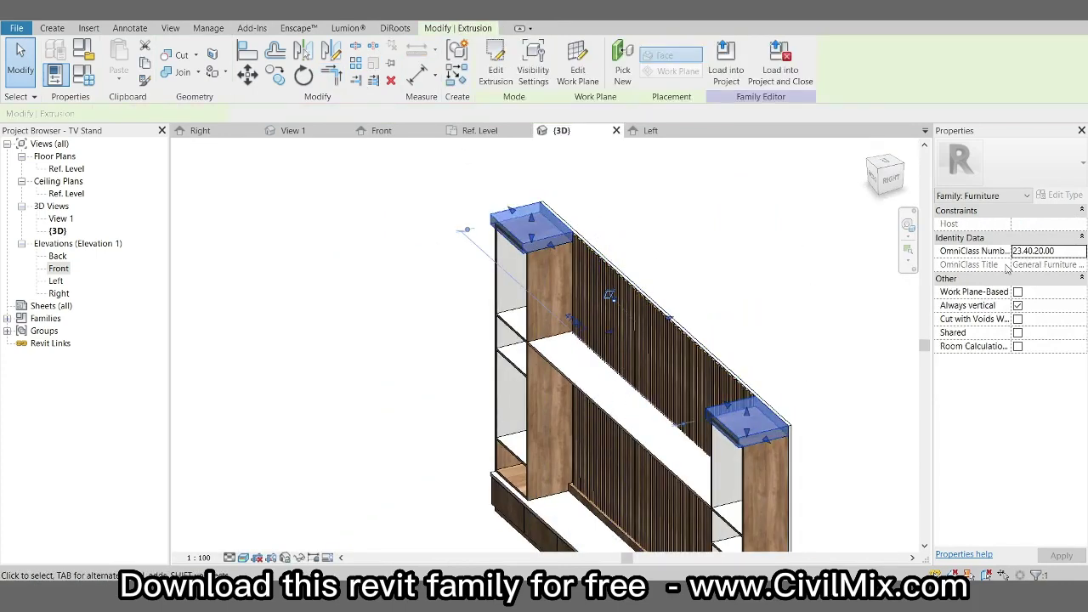
pyautogui.click(1050, 225)
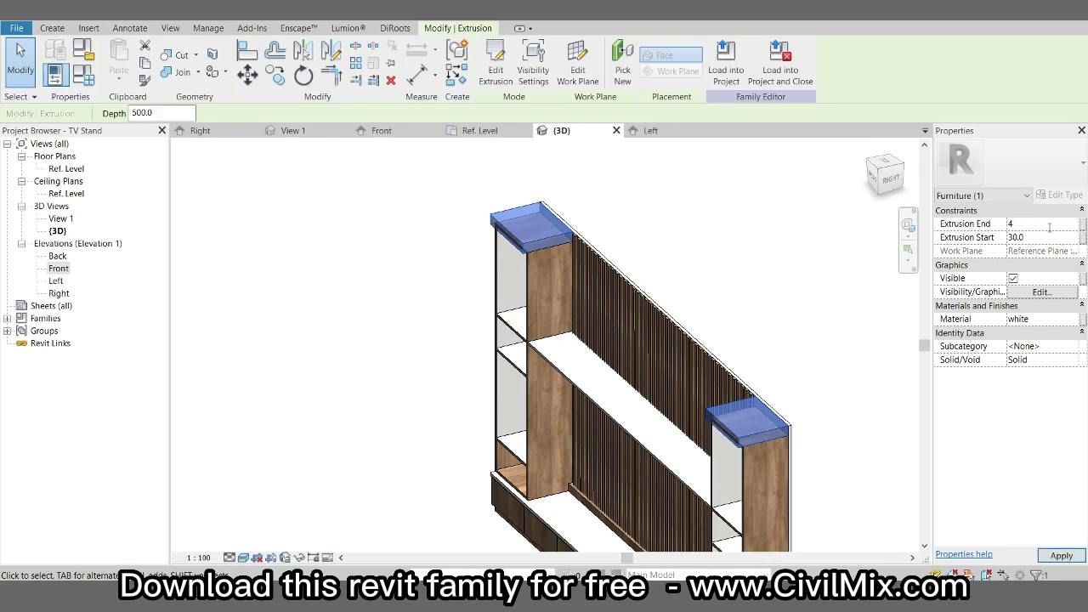
pyautogui.click(653, 244)
pyautogui.moveTo(656, 238)
pyautogui.keyDown('shift'); pyautogui.mouseDown(button='middle')
pyautogui.moveTo(354, 352)
pyautogui.moveTo(537, 281)
pyautogui.moveTo(637, 223)
pyautogui.moveTo(439, 303)
pyautogui.moveTo(438, 248)
pyautogui.mouseUp(button='middle'); pyautogui.keyUp('shift')
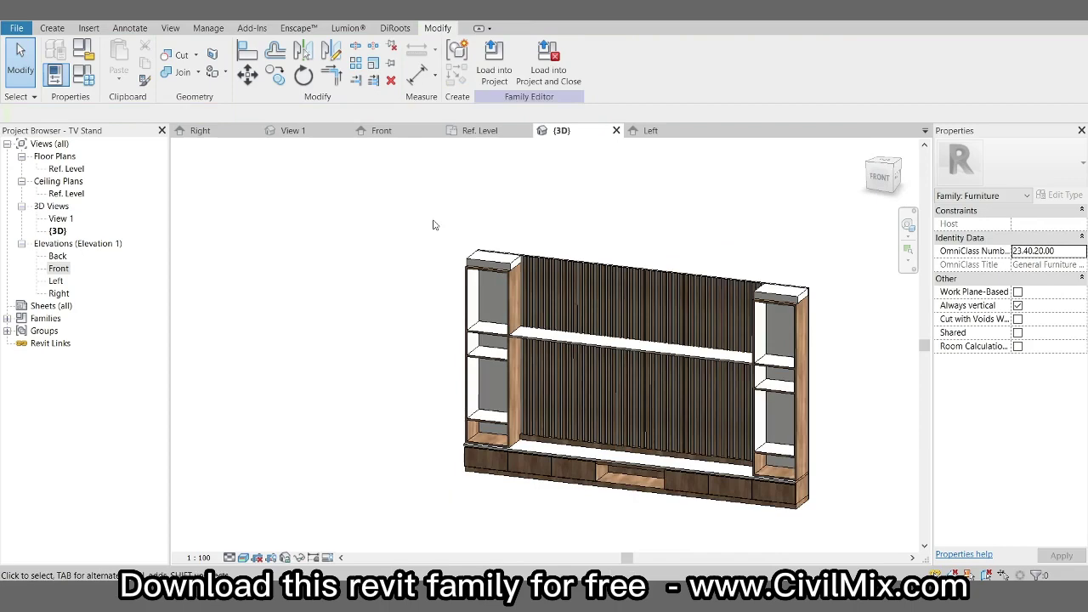
# Paint the right tower's faces with the white material.
pyautogui.click(209, 78)
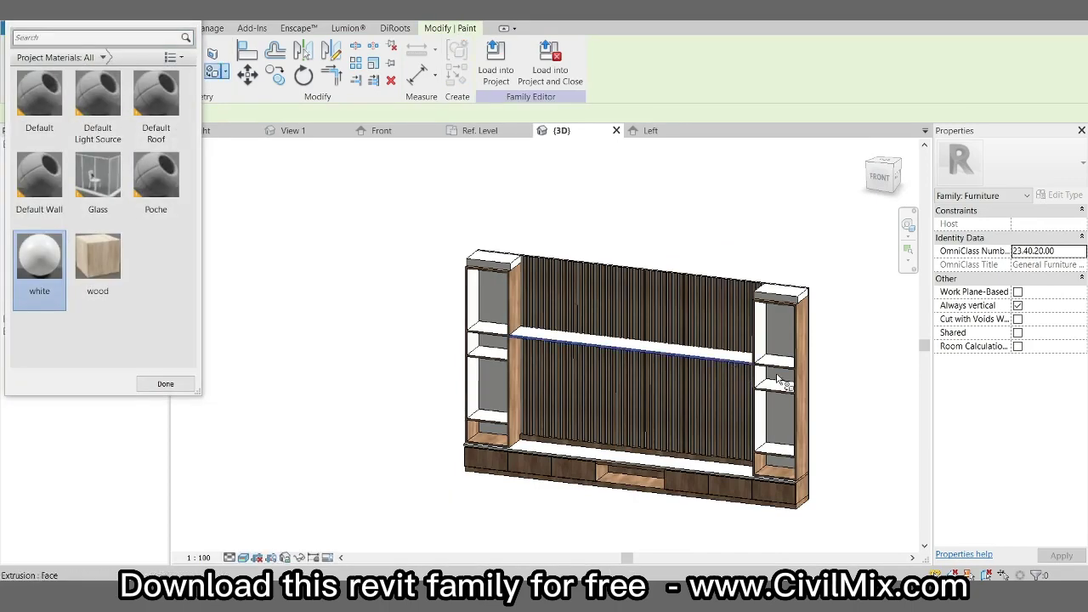
pyautogui.moveTo(780, 380)
pyautogui.keyDown('shift'); pyautogui.mouseDown(button='middle')
pyautogui.moveTo(816, 411)
pyautogui.moveTo(753, 420)
pyautogui.moveTo(602, 409)
pyautogui.moveTo(736, 306)
pyautogui.mouseUp(button='middle'); pyautogui.keyUp('shift')
pyautogui.scroll(2, 736, 279)
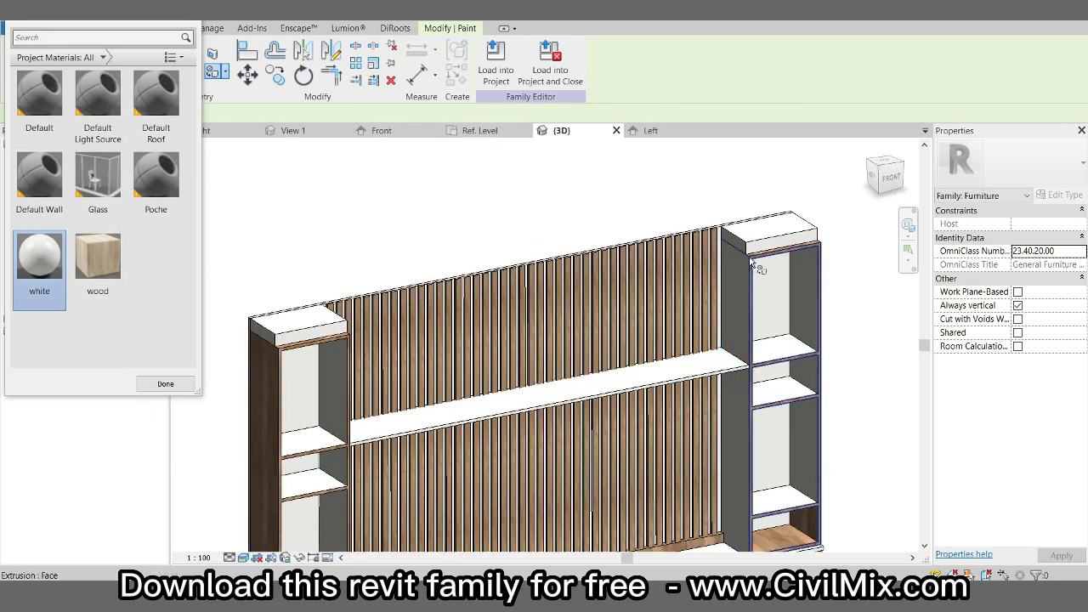
pyautogui.scroll(2, 748, 264)
pyautogui.scroll(2, 763, 245)
pyautogui.scroll(2, 763, 246)
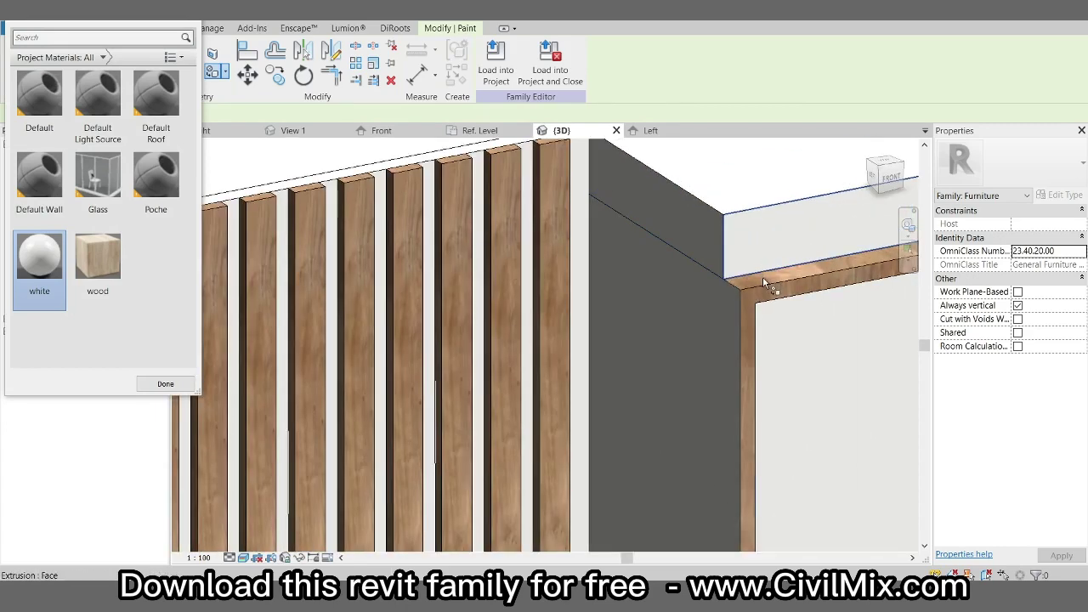
pyautogui.scroll(2, 721, 294)
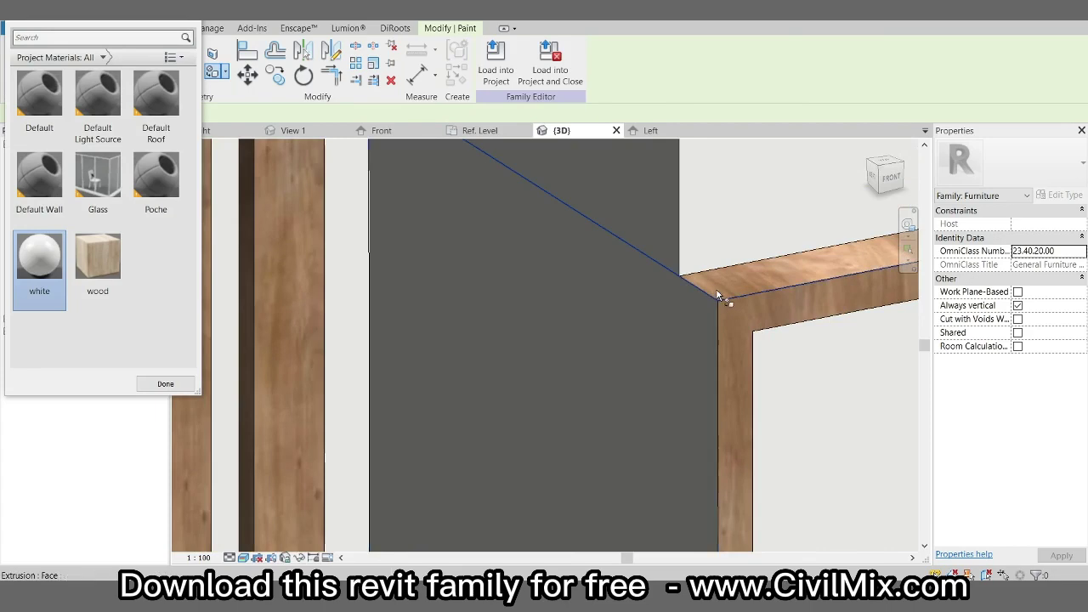
pyautogui.scroll(-3, 721, 294)
pyautogui.scroll(-3, 608, 355)
# Paint the remaining tower cap faces white, then finish painting.
pyautogui.moveTo(607, 355)
pyautogui.keyDown('shift'); pyautogui.mouseDown(button='middle')
pyautogui.moveTo(444, 410)
pyautogui.moveTo(505, 406)
pyautogui.moveTo(431, 458)
pyautogui.moveTo(461, 302)
pyautogui.mouseUp(button='middle'); pyautogui.keyUp('shift')
pyautogui.scroll(2, 460, 303)
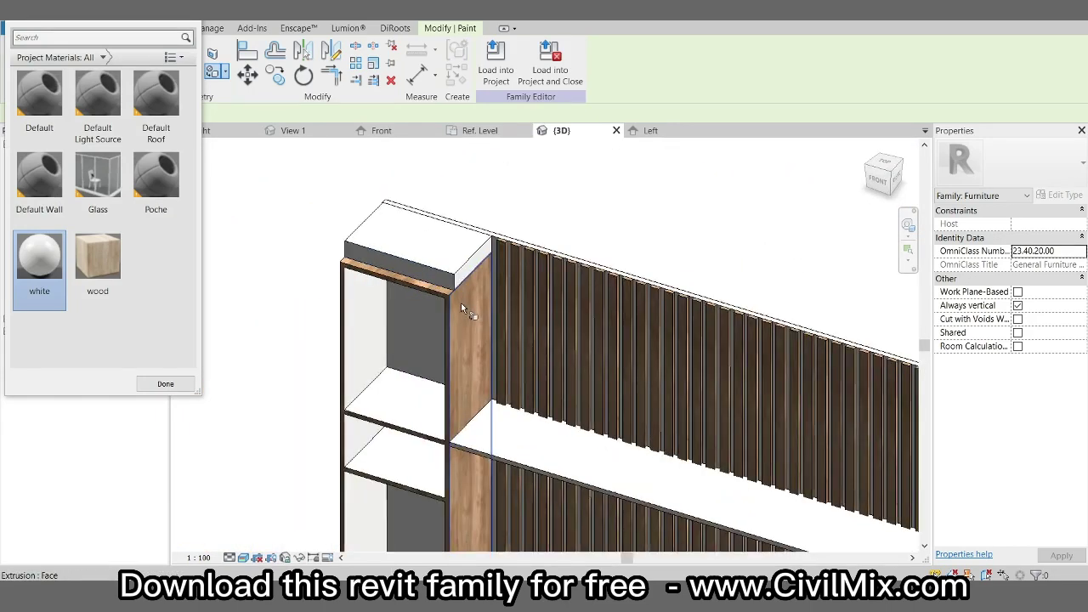
pyautogui.scroll(2, 461, 303)
pyautogui.scroll(2, 434, 300)
pyautogui.scroll(2, 434, 301)
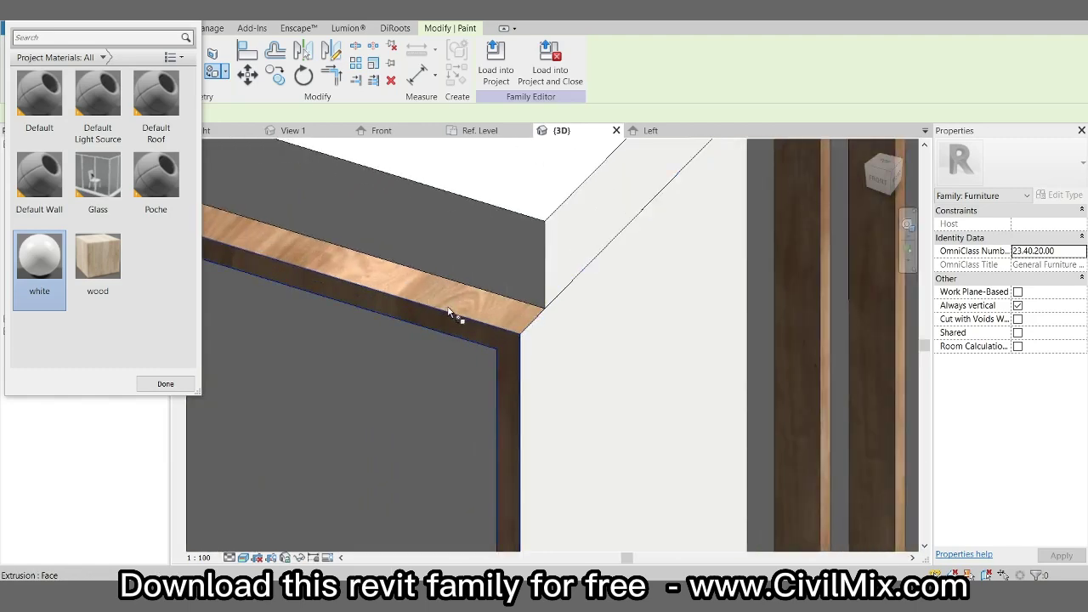
pyautogui.scroll(-3, 510, 313)
pyautogui.scroll(-3, 578, 316)
pyautogui.press('Escape')
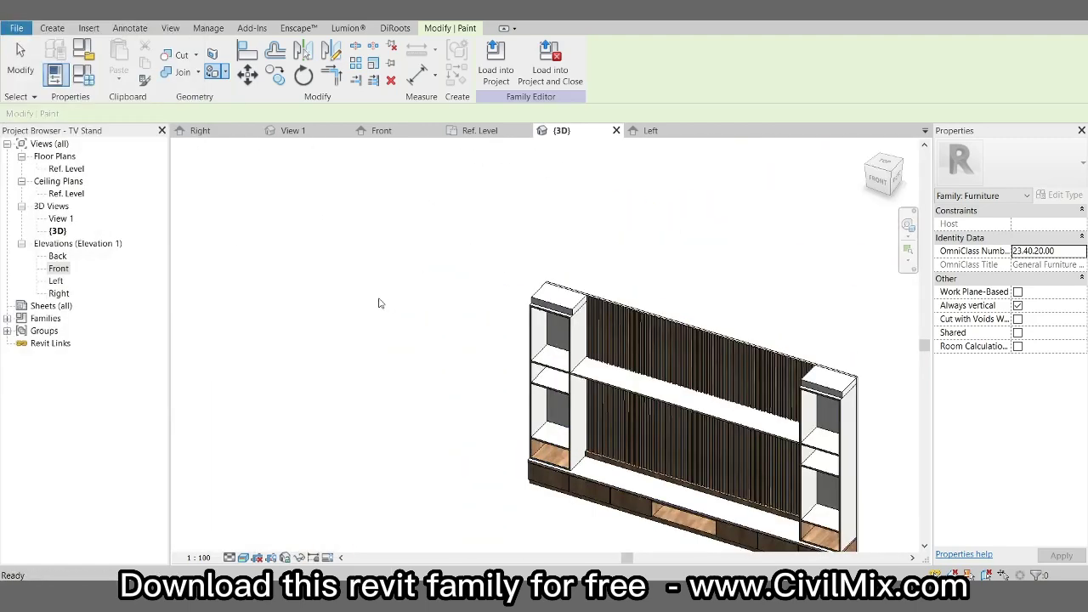
pyautogui.scroll(-1, 348, 348)
pyautogui.keyDown('shift'); pyautogui.moveTo(326, 384); pyautogui.dragTo(450, 185, button='middle'); pyautogui.keyUp('shift')
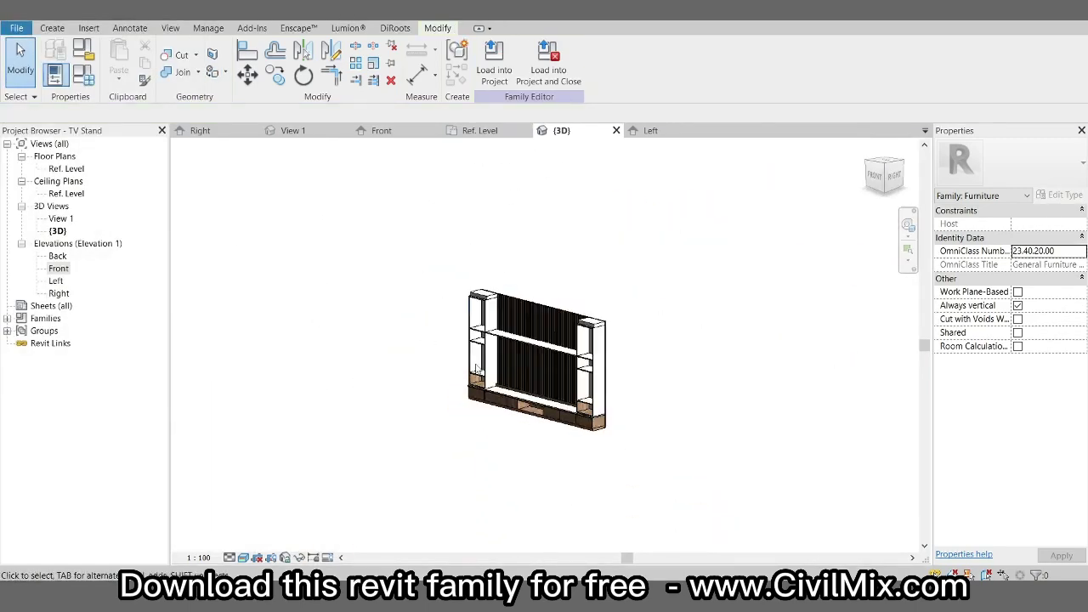
pyautogui.scroll(2, 449, 185)
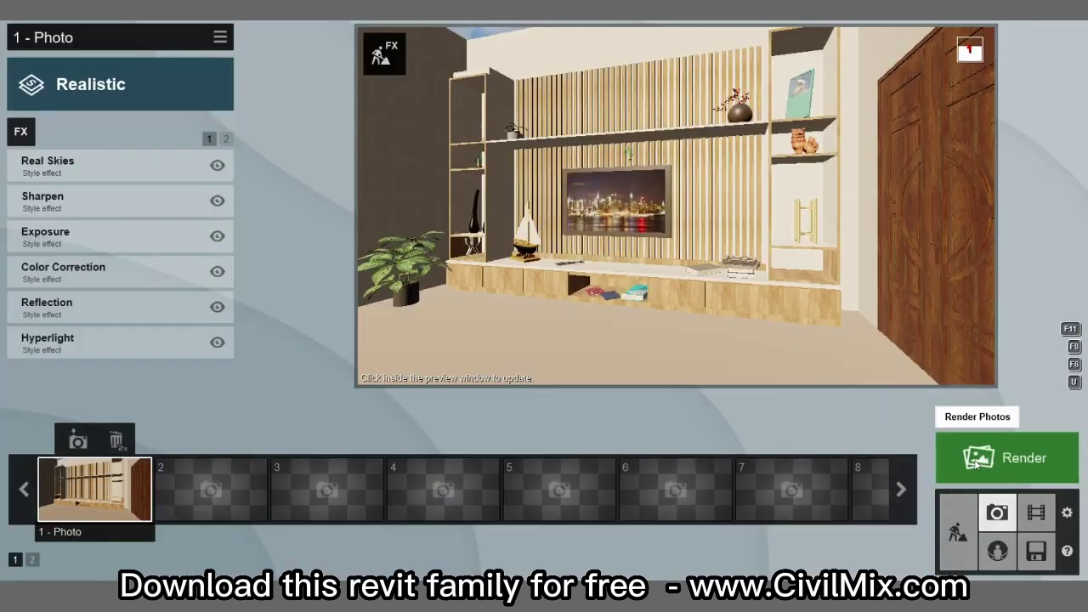
# Render the current shot at 1920x1080 and save it to the Desktop as JPG '11'.
pyautogui.click(975, 462)
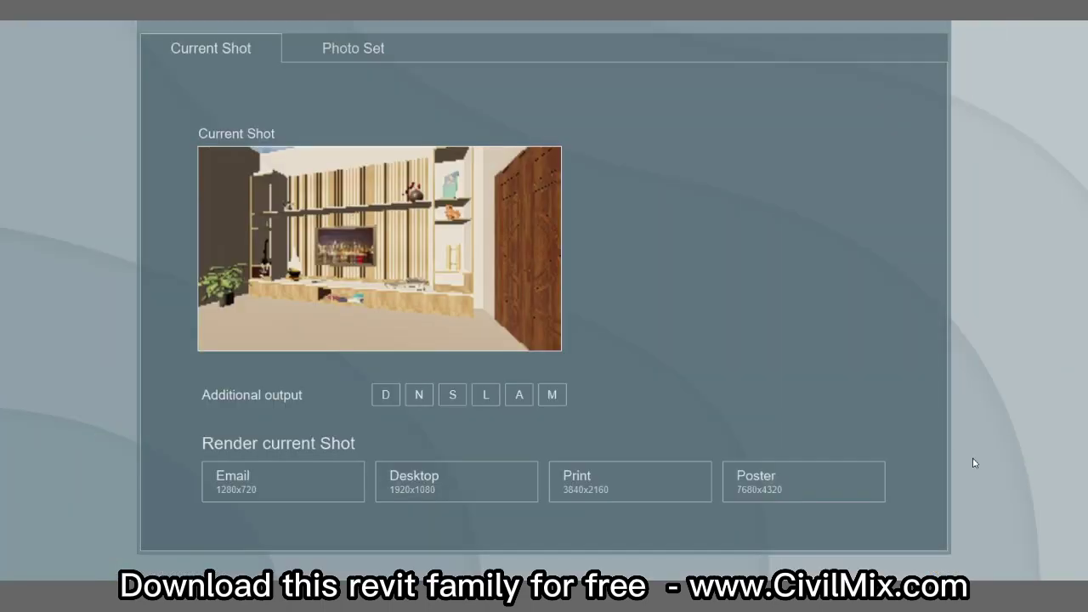
pyautogui.click(394, 488)
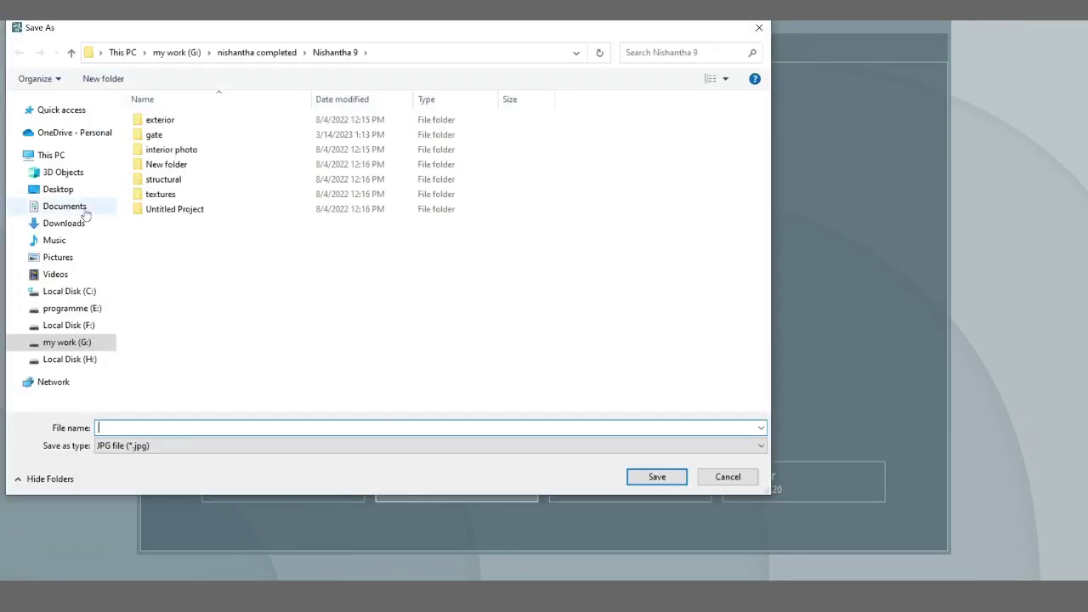
pyautogui.click(67, 188)
pyautogui.write('11')
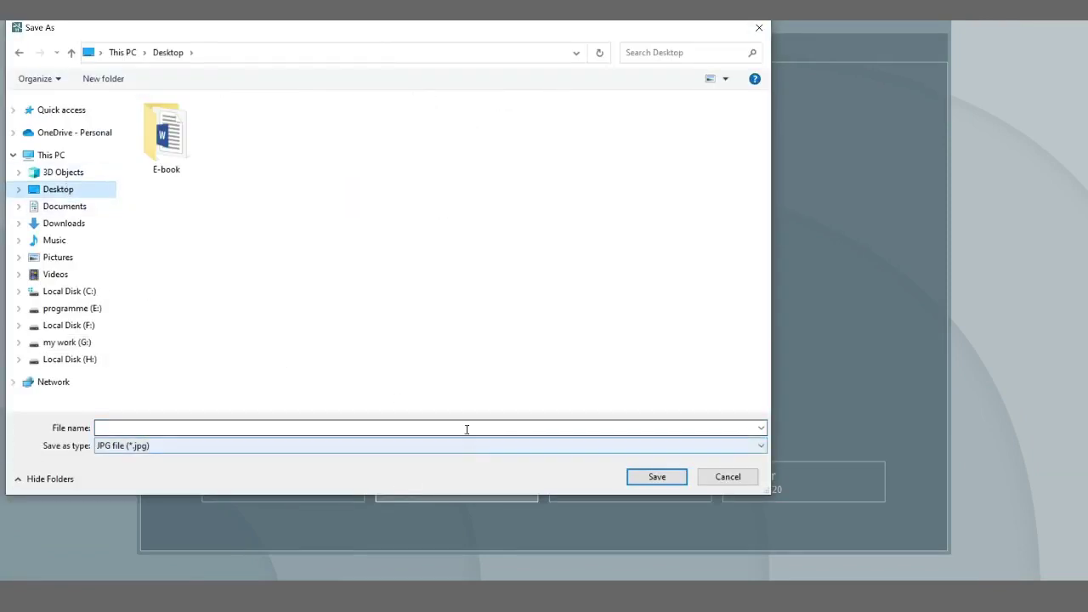
pyautogui.click(671, 480)
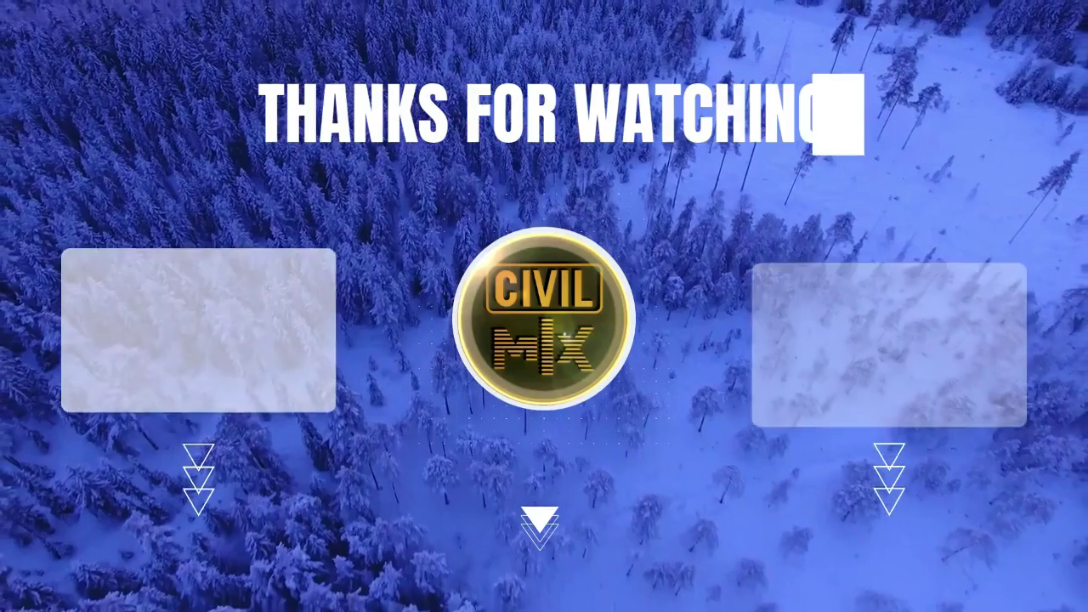